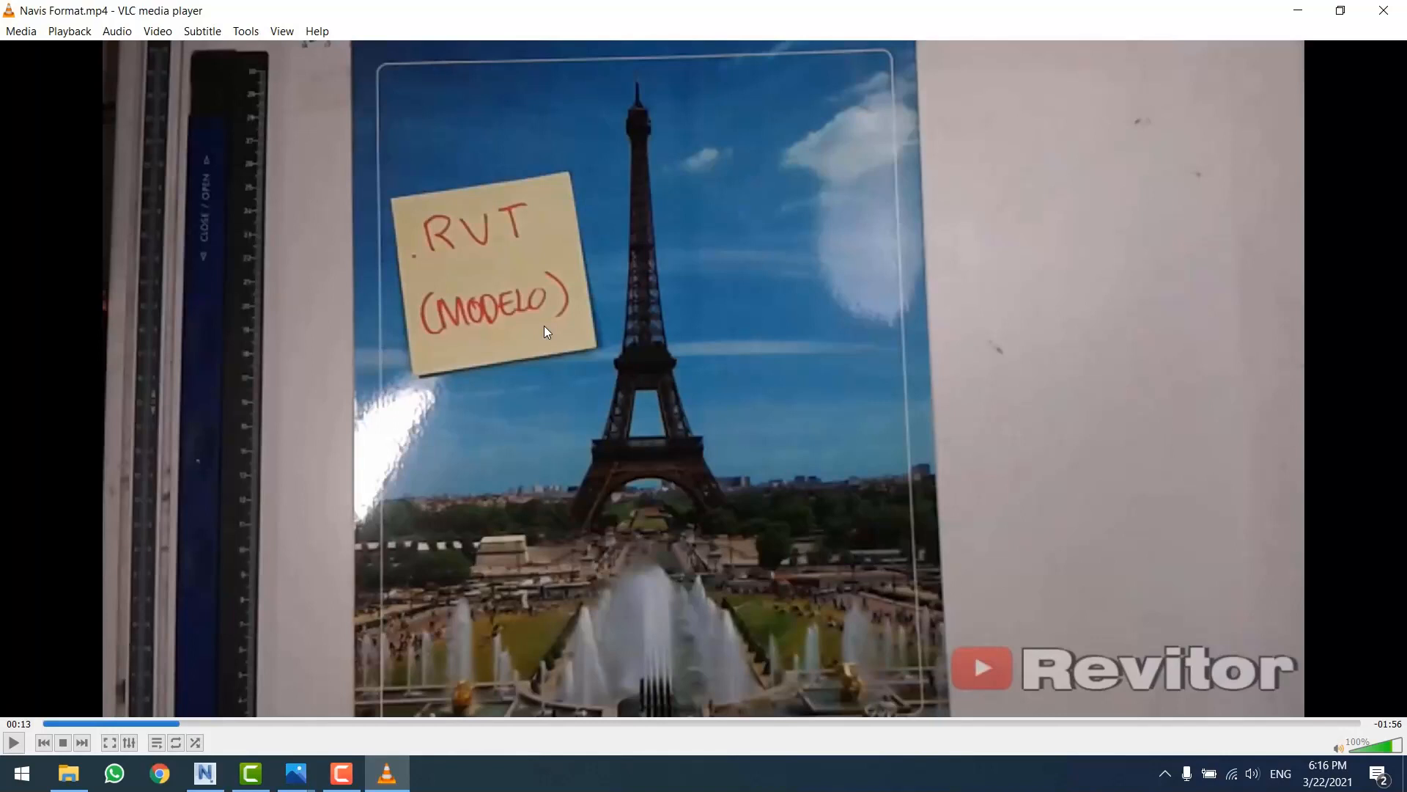
- Watch the Navis Format video, pausing at its explanations of the RVT, NWC, NWF and NWD file types
key("space")
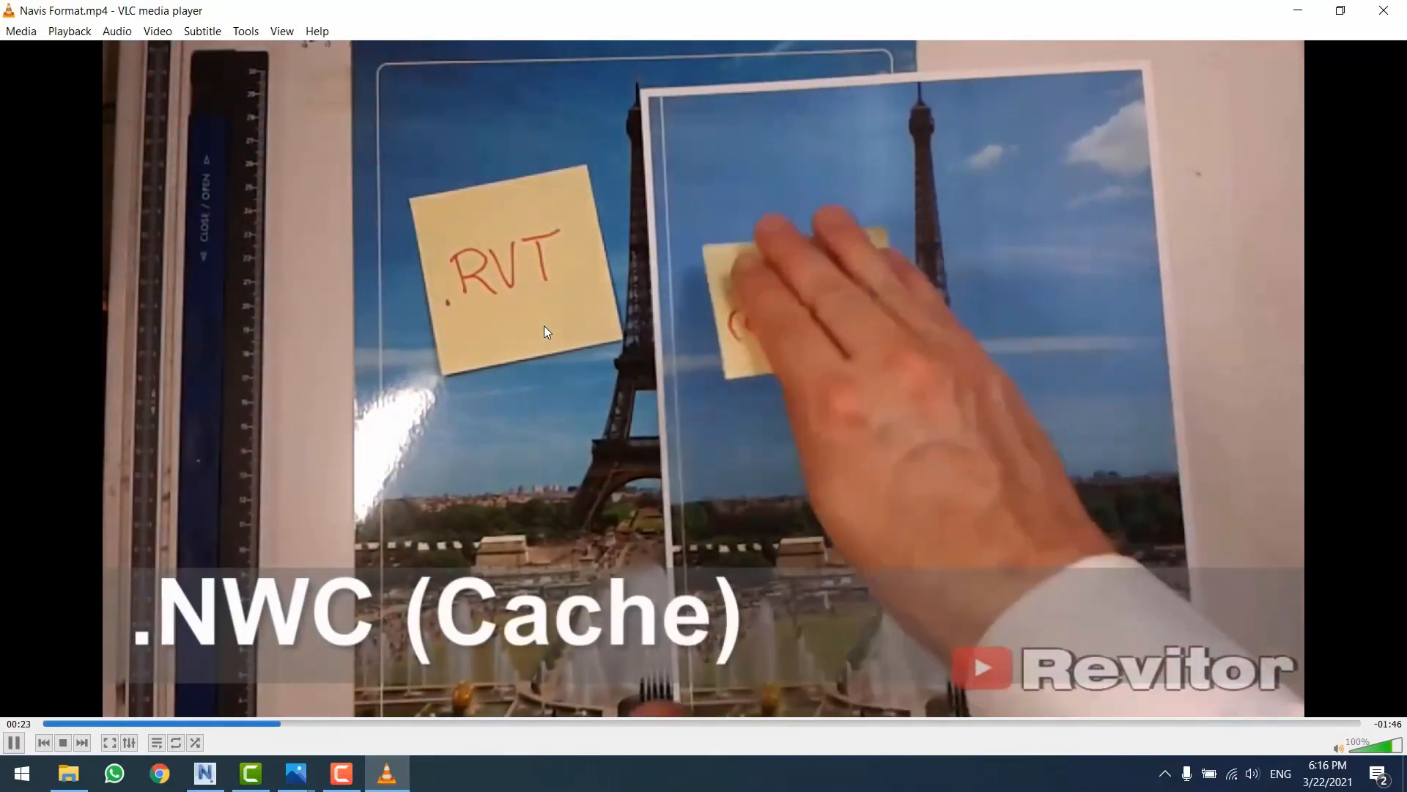
key("space")
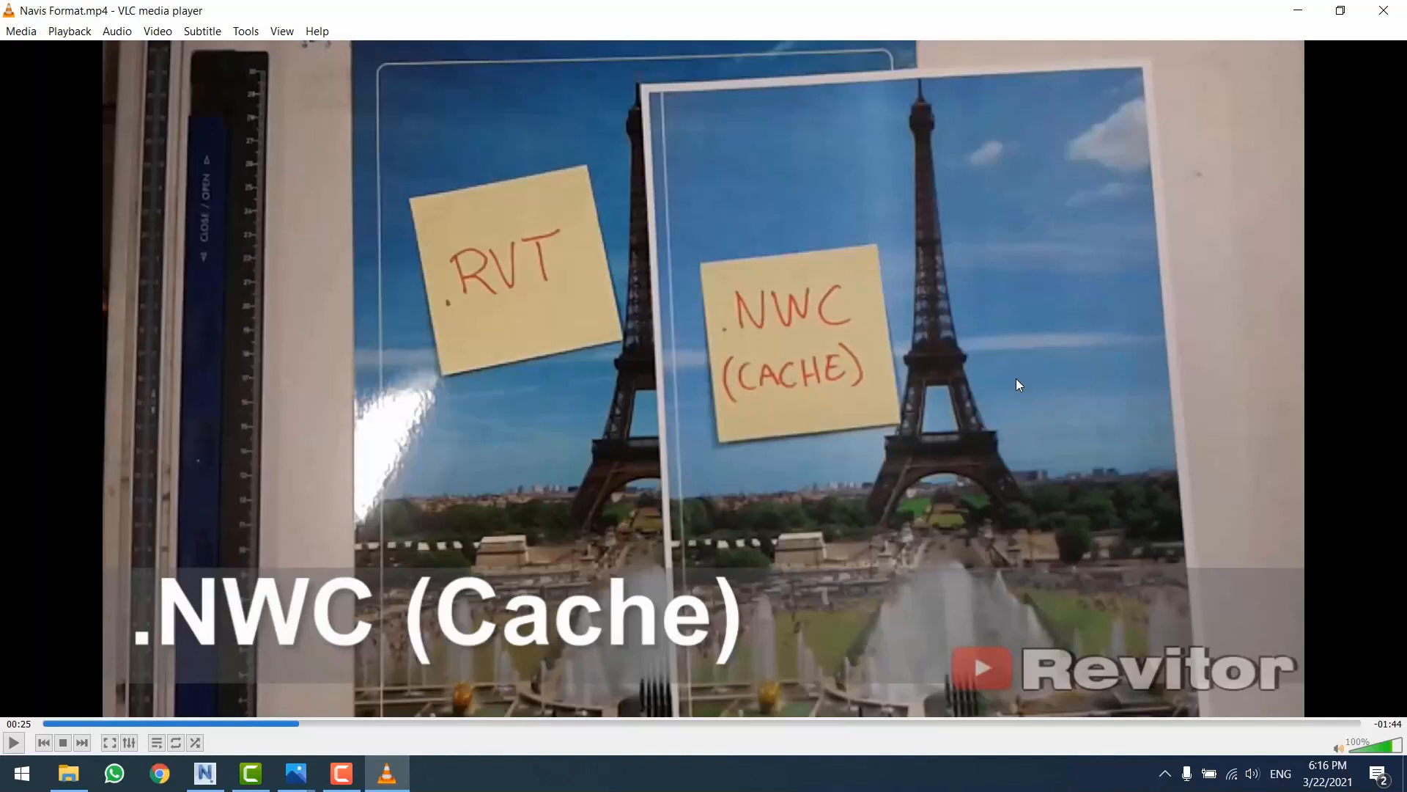
key("space")
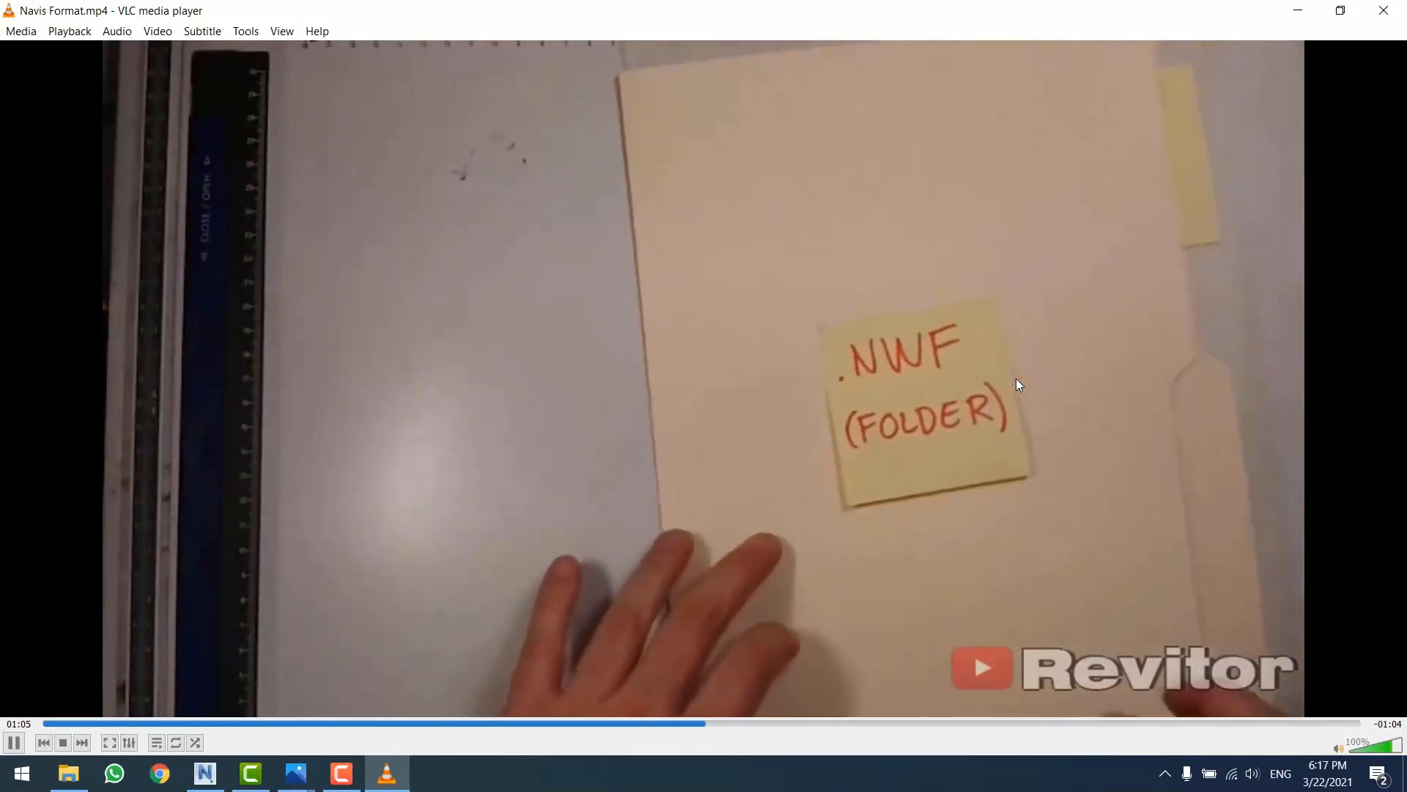
key("space")
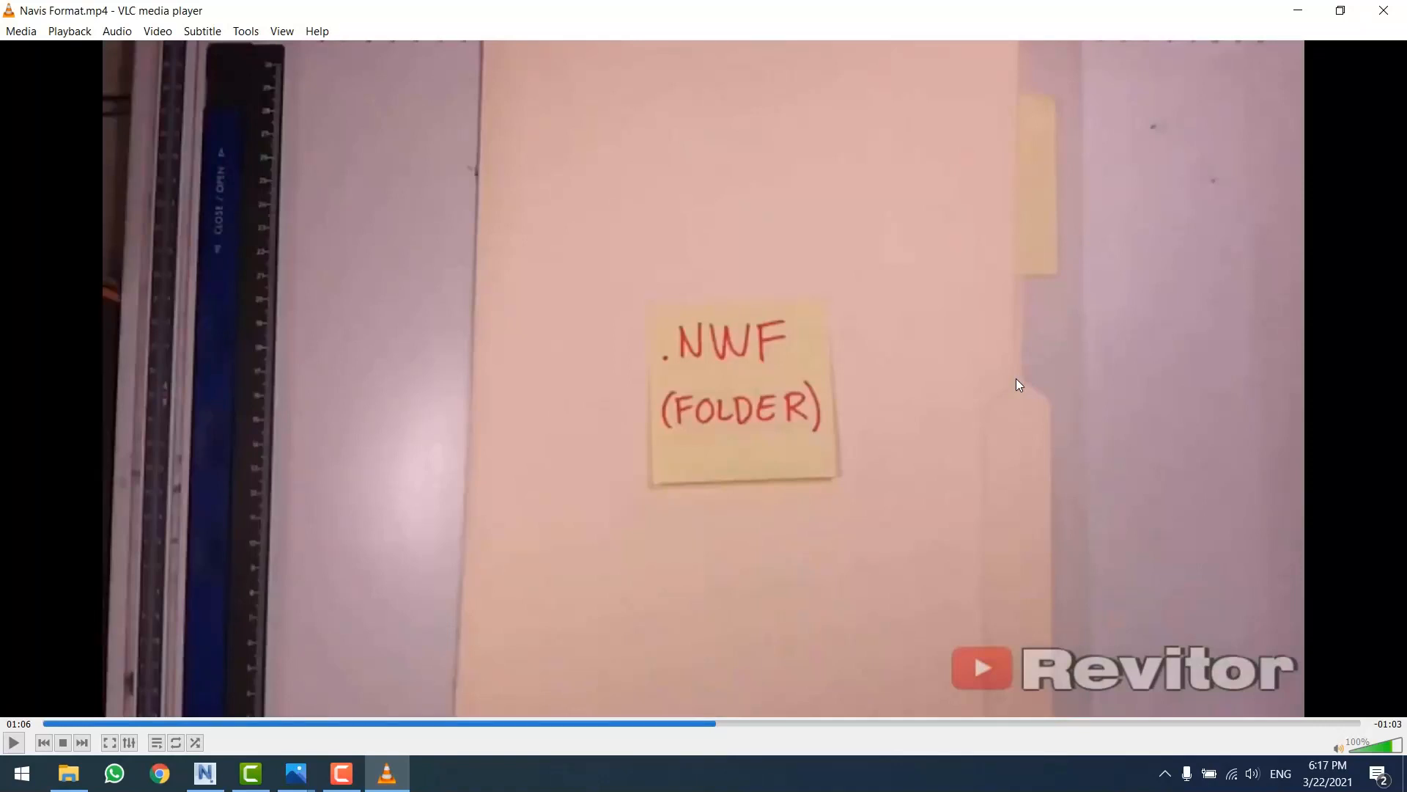
key("space")
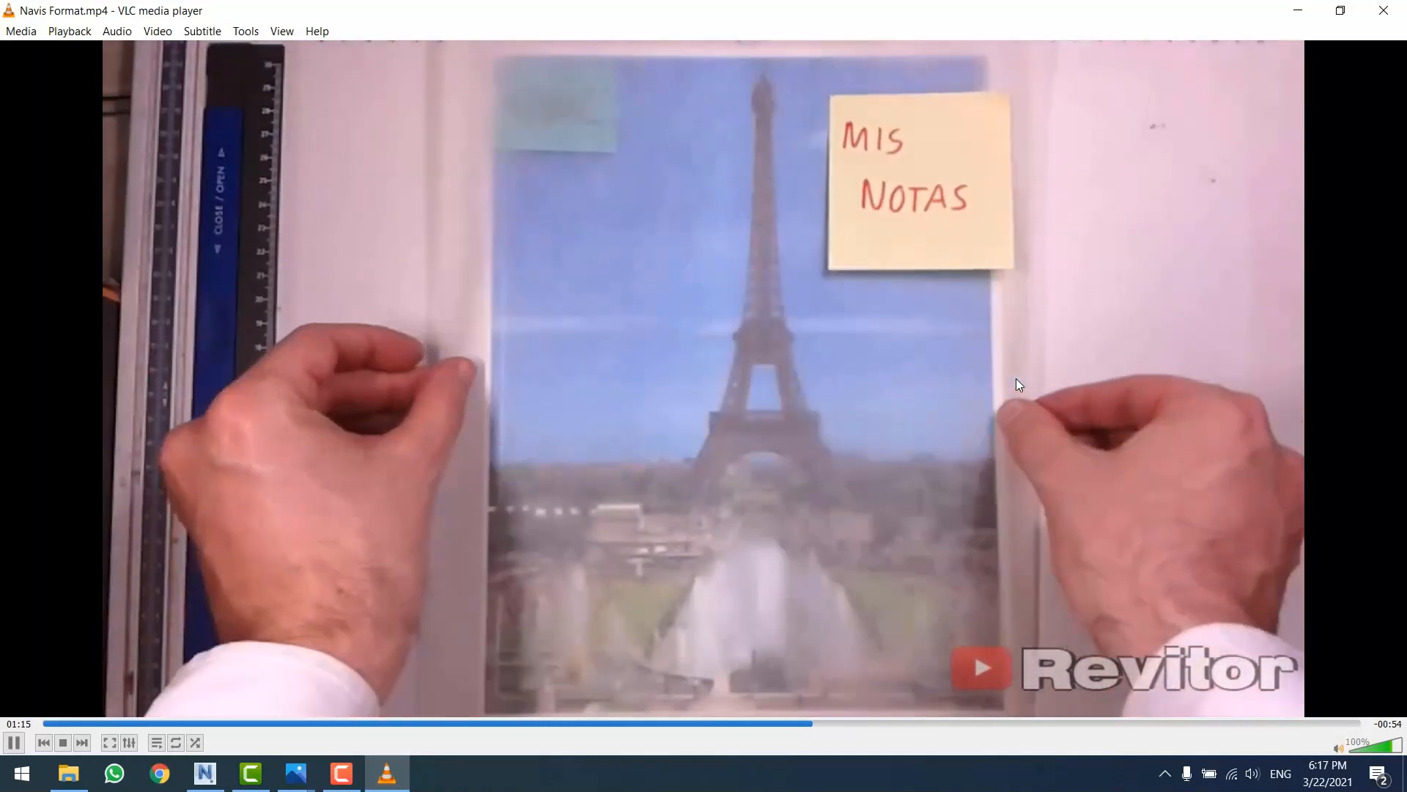
key("space")
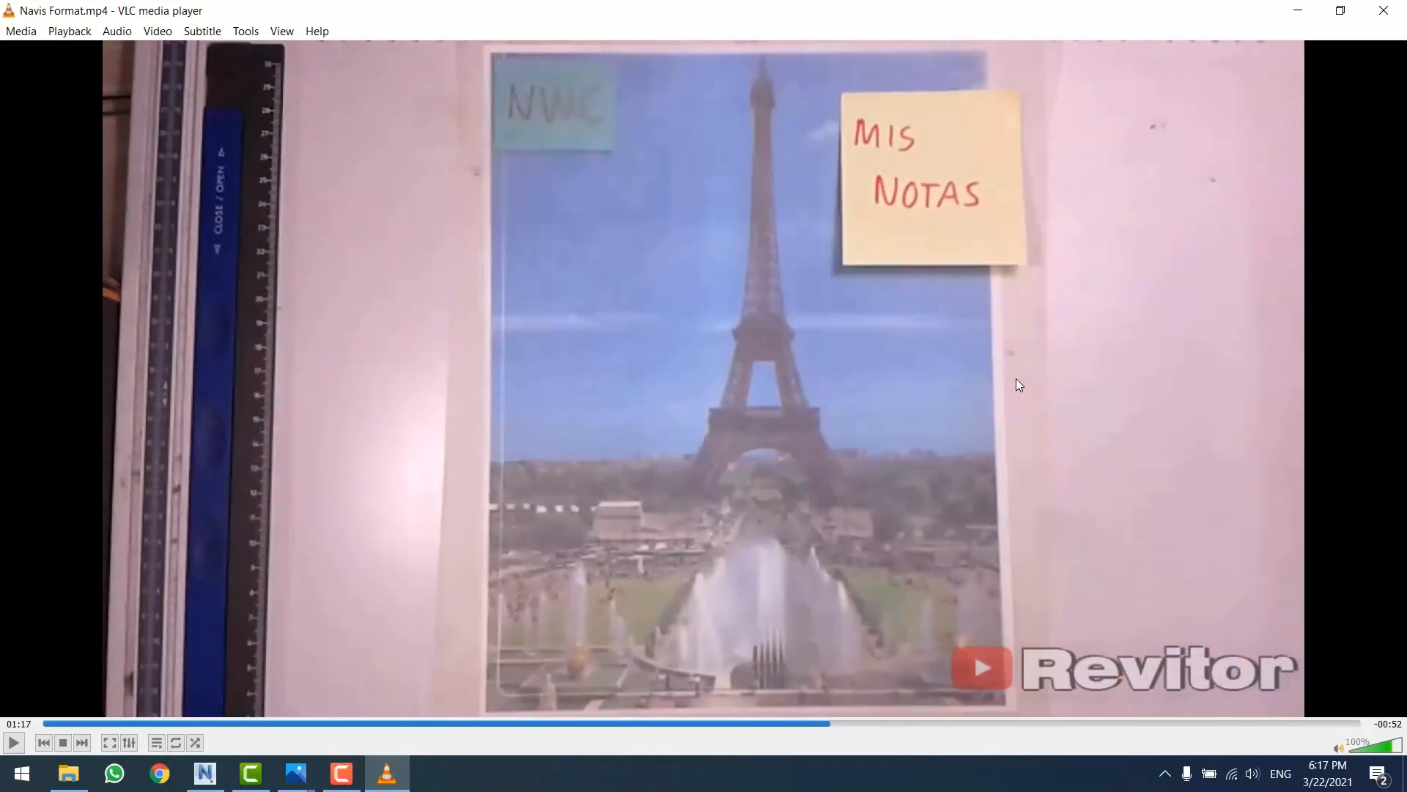
key("space")
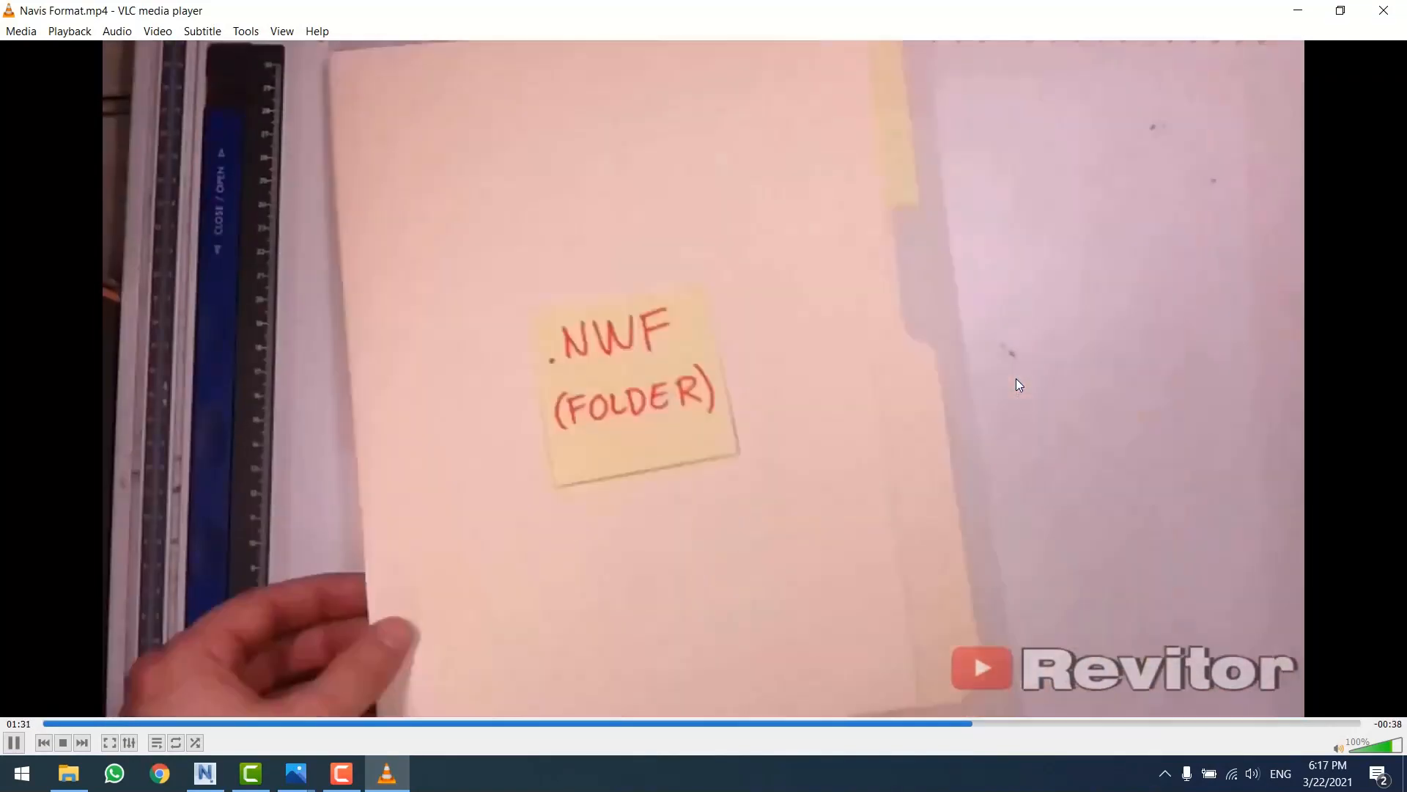
key("space")
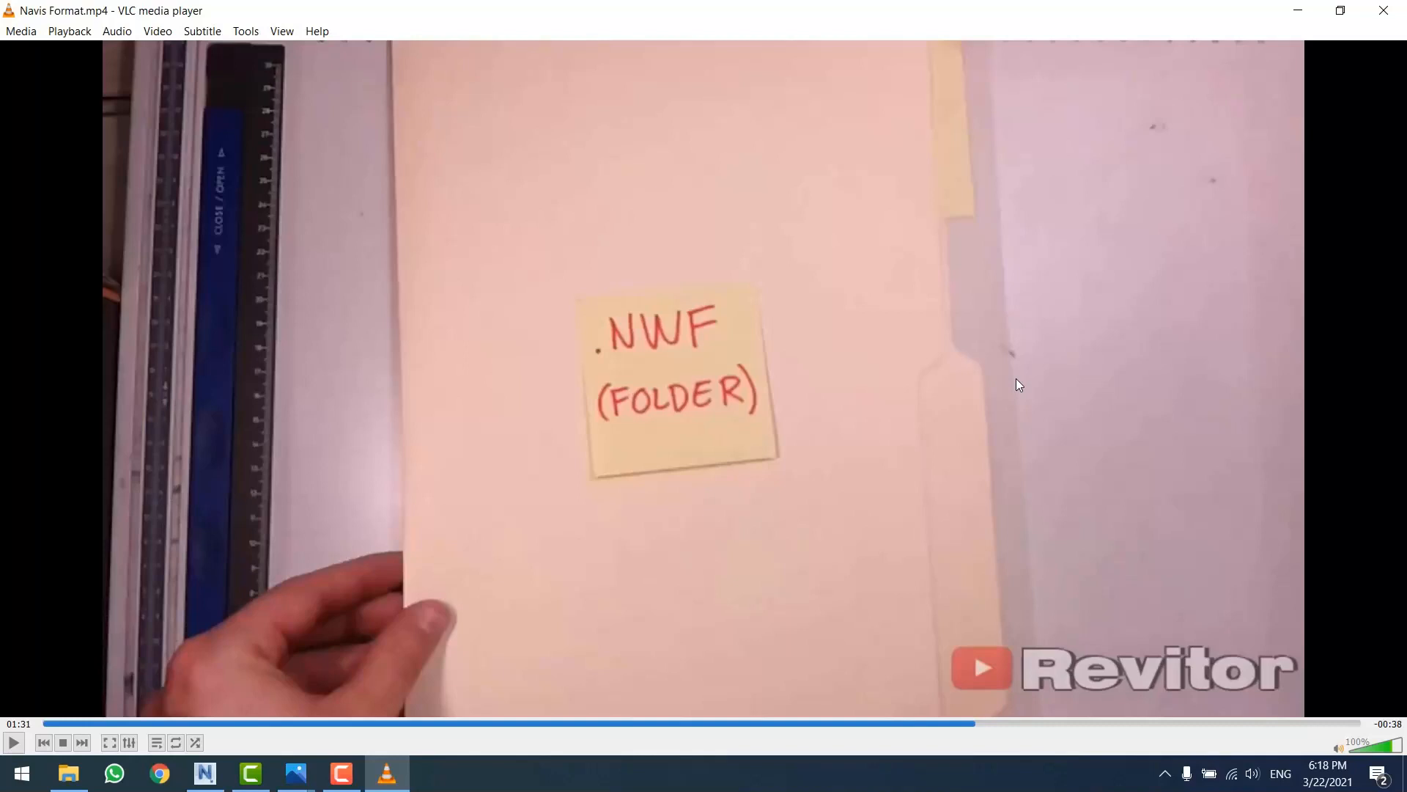
key("space")
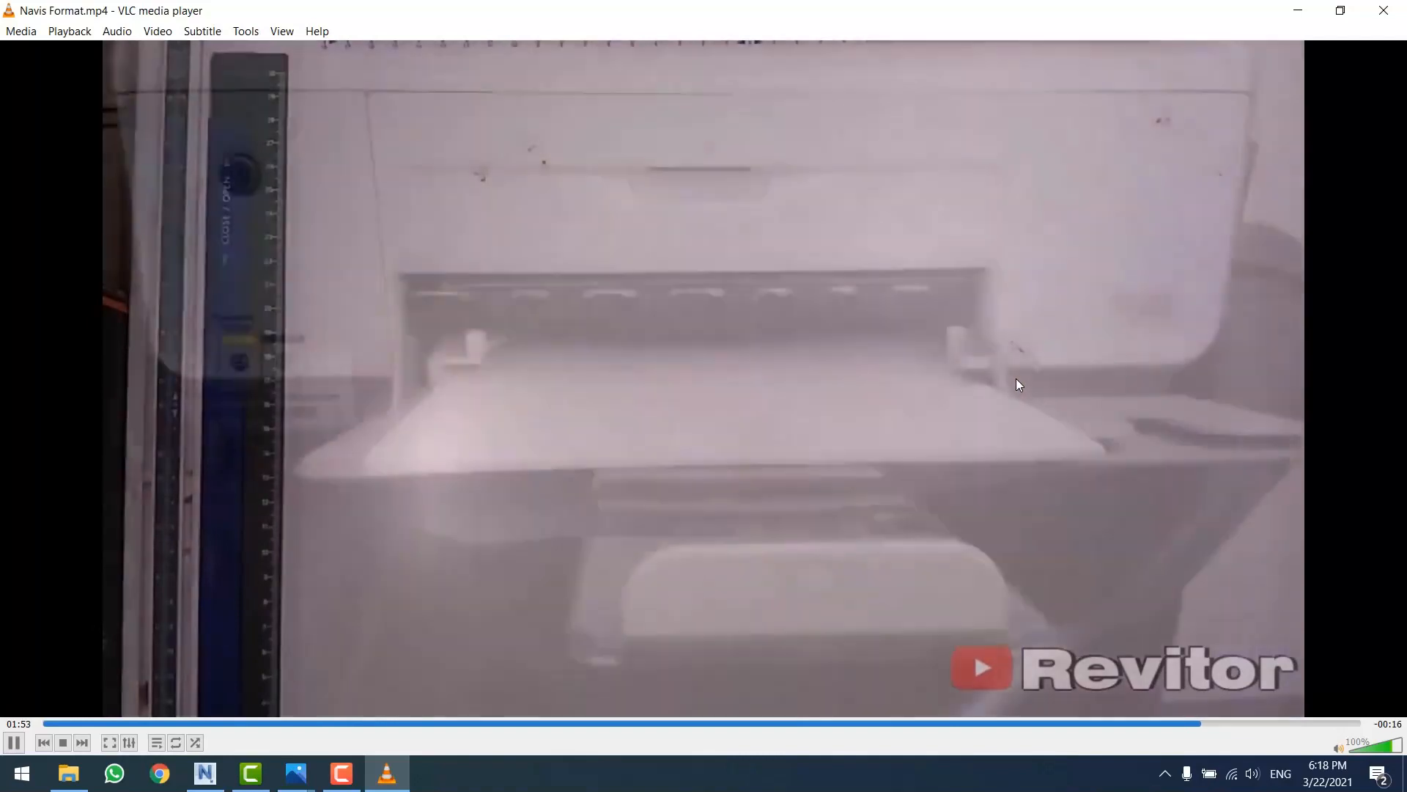
key("space")
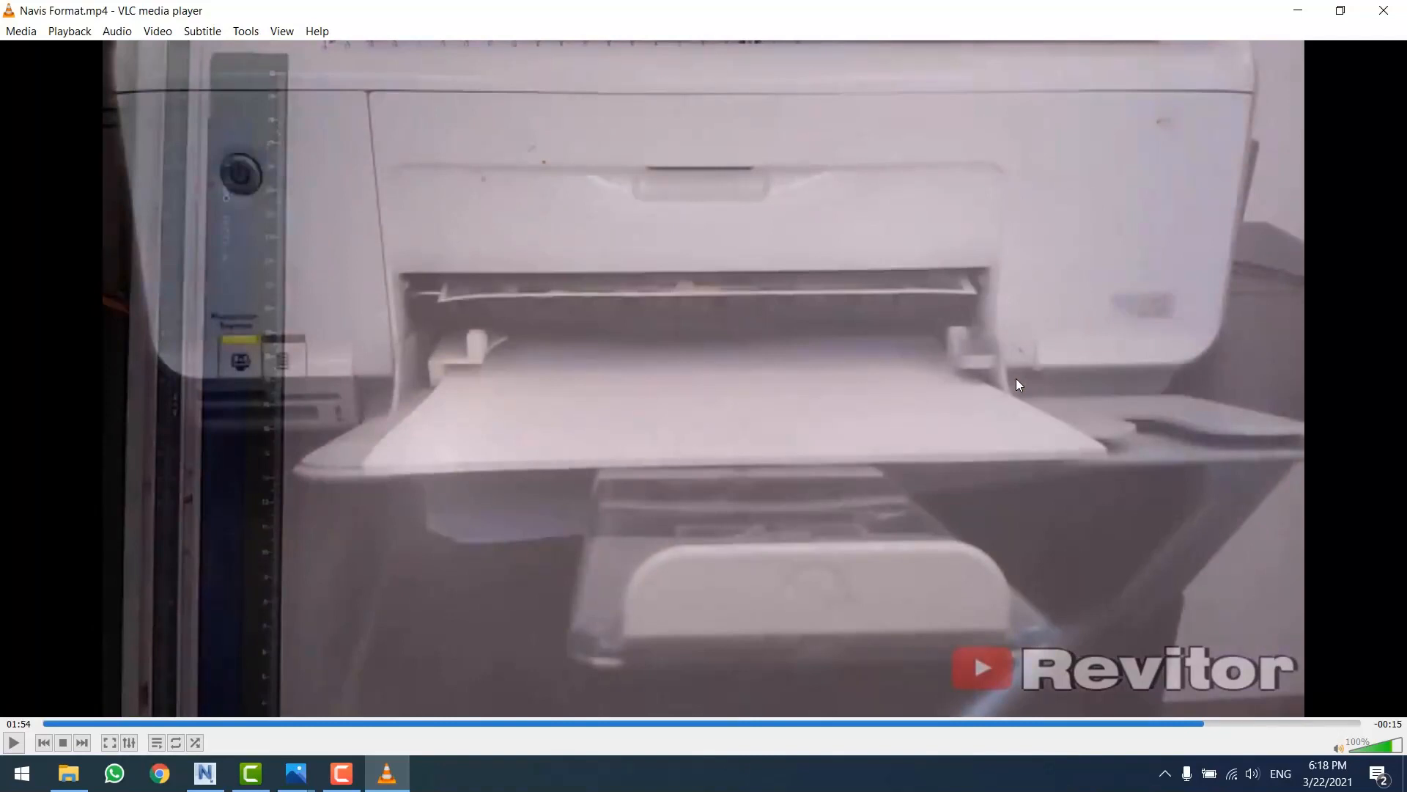
key("space")
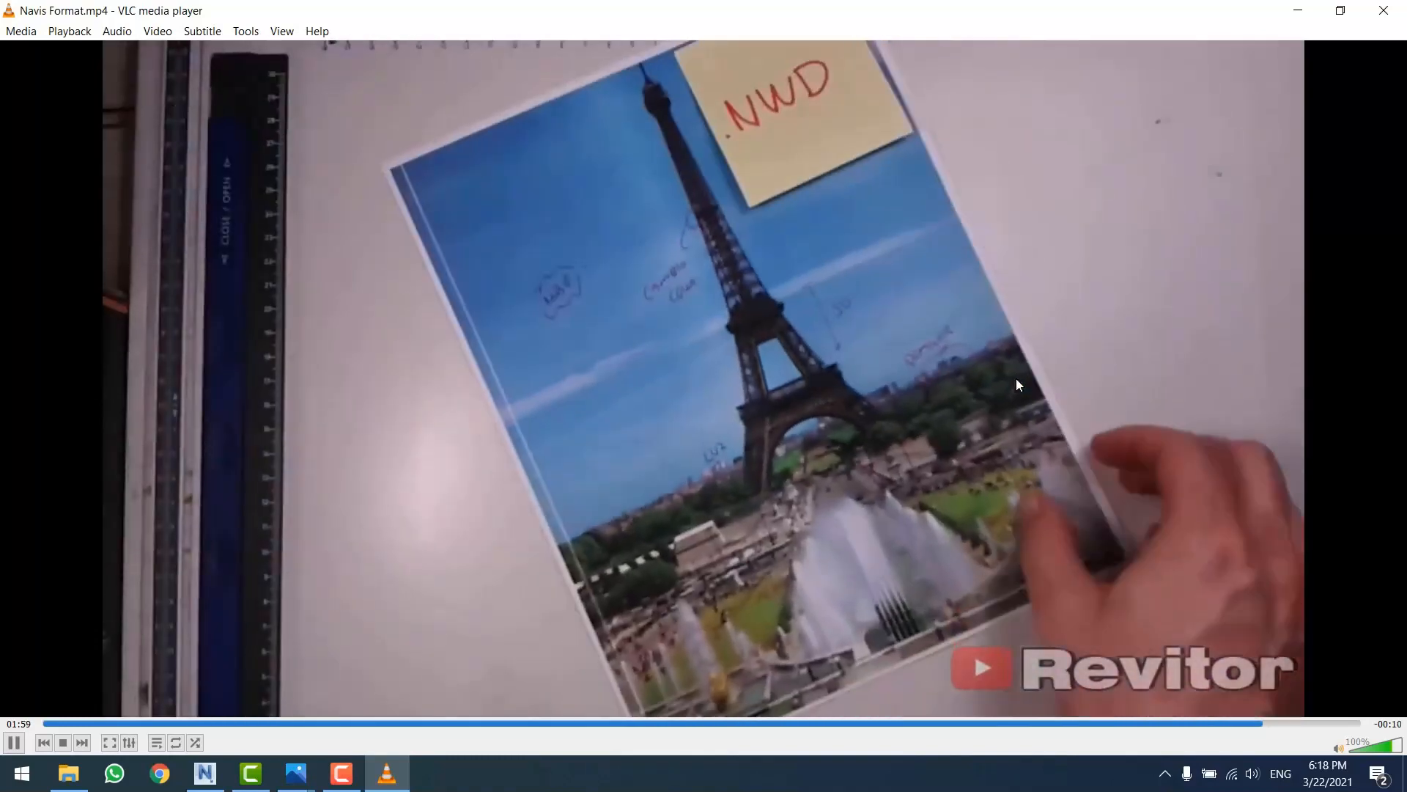
key("space")
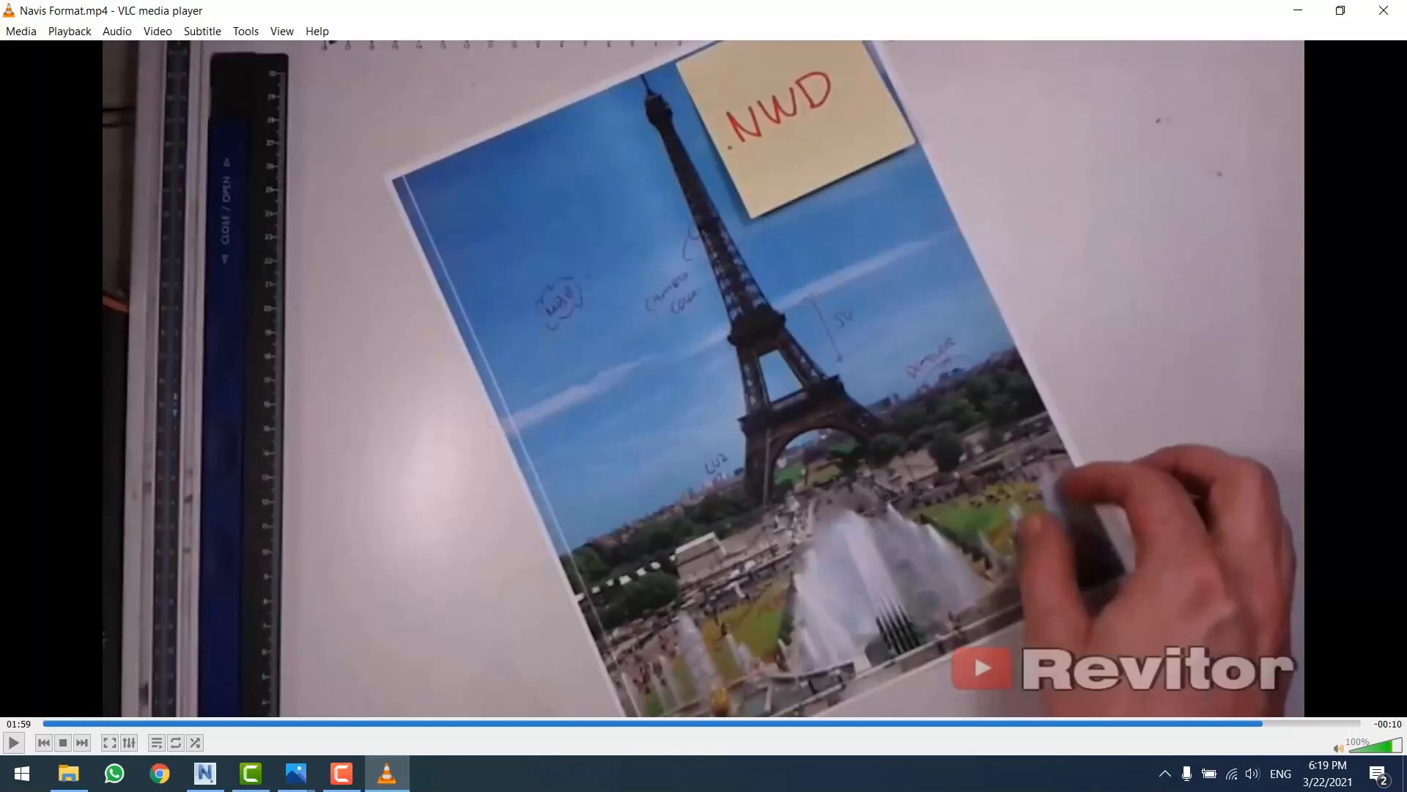
- Switch to Photos to consult the Navisworks file types chart, and return to the video
mouse_move(295, 774)
left_click(411, 659)
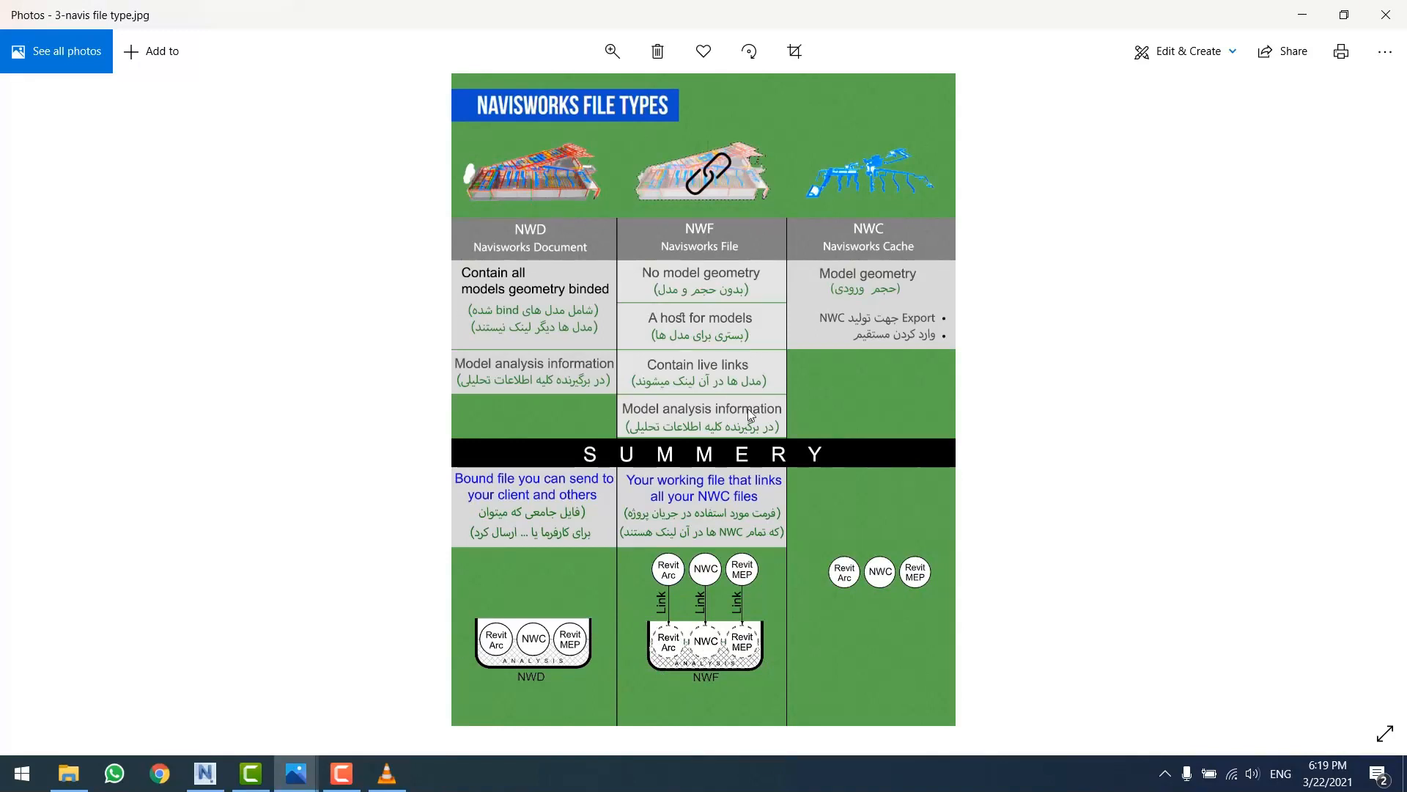
left_click(1303, 14)
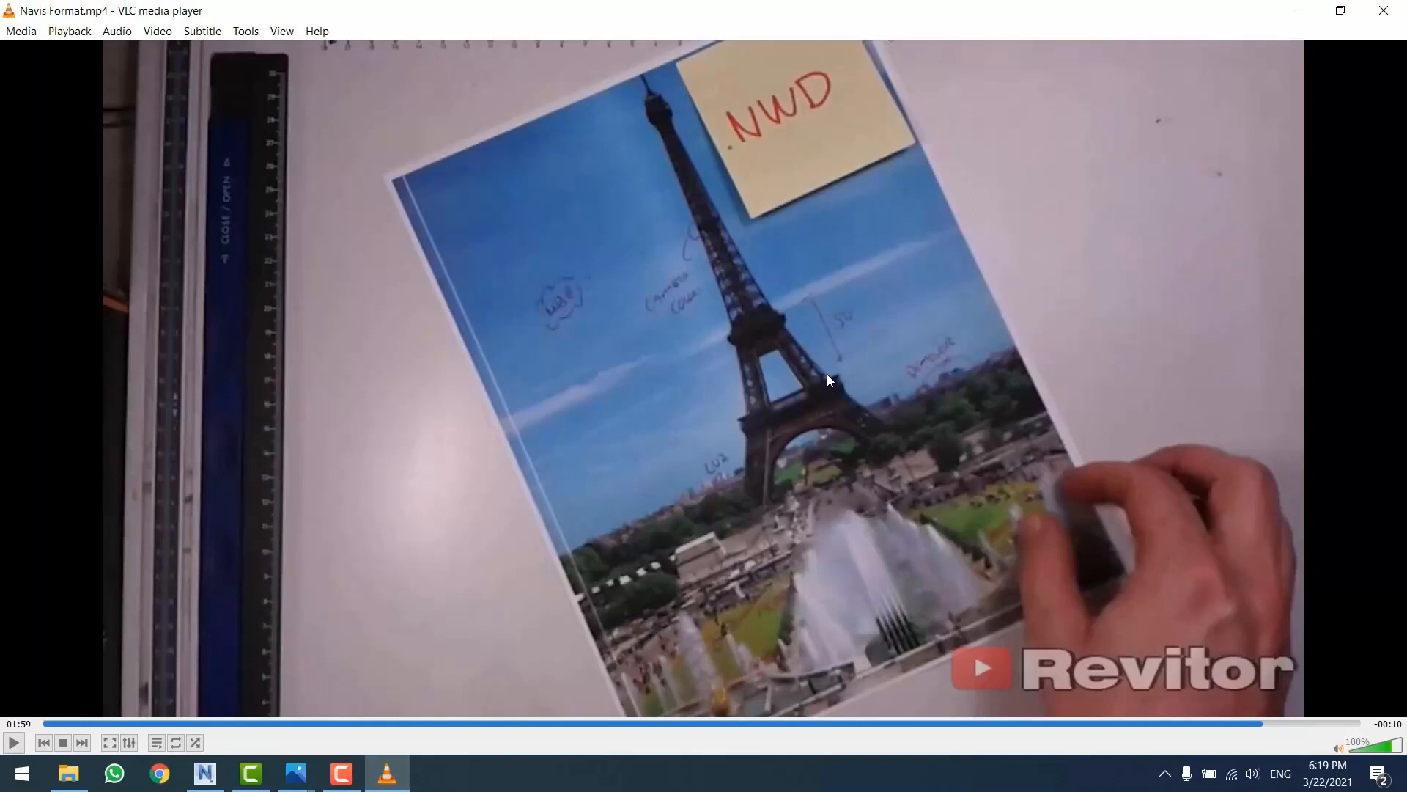
- Play the video to its end and close the player, and bring up 3-navis file type.jpg in Photos
key("space")
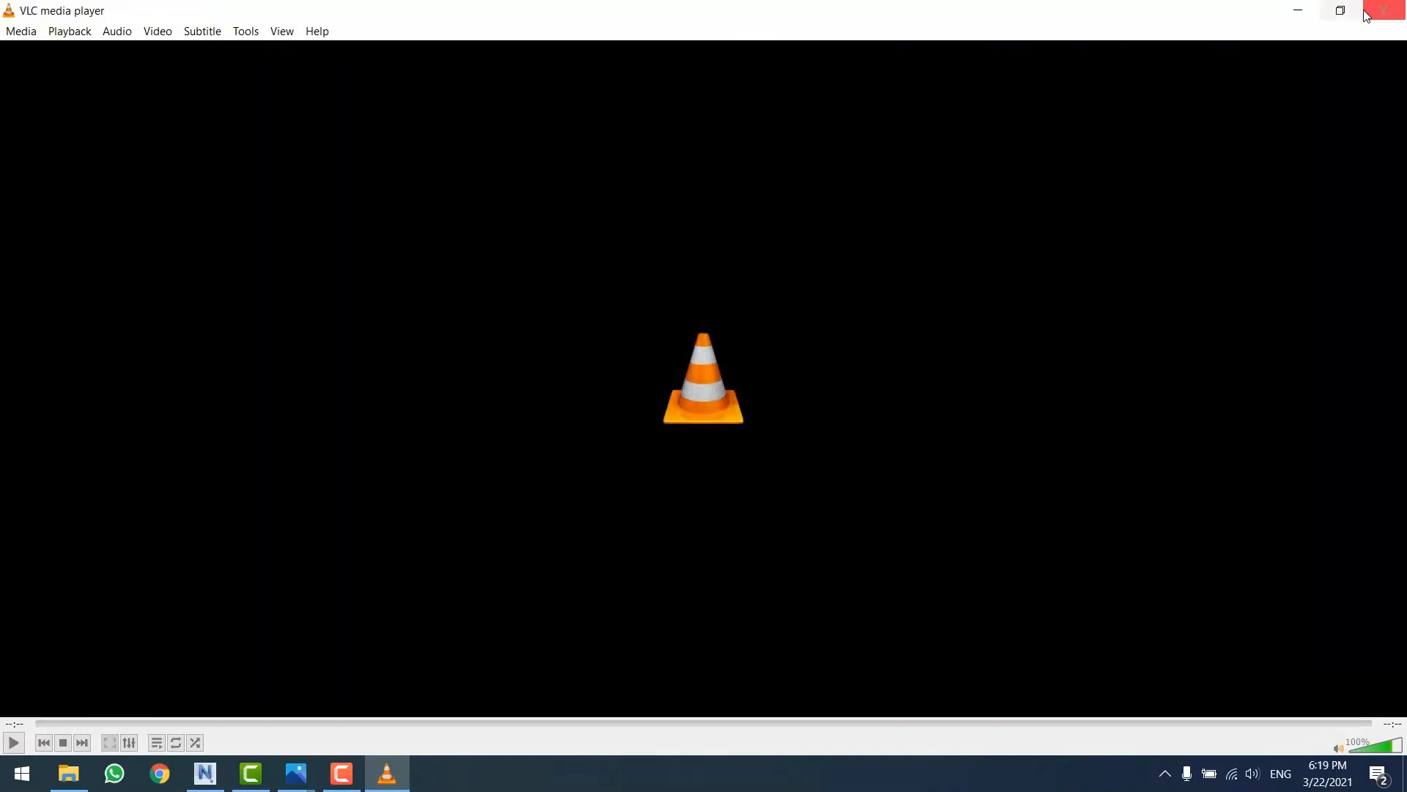
left_click(1365, 8)
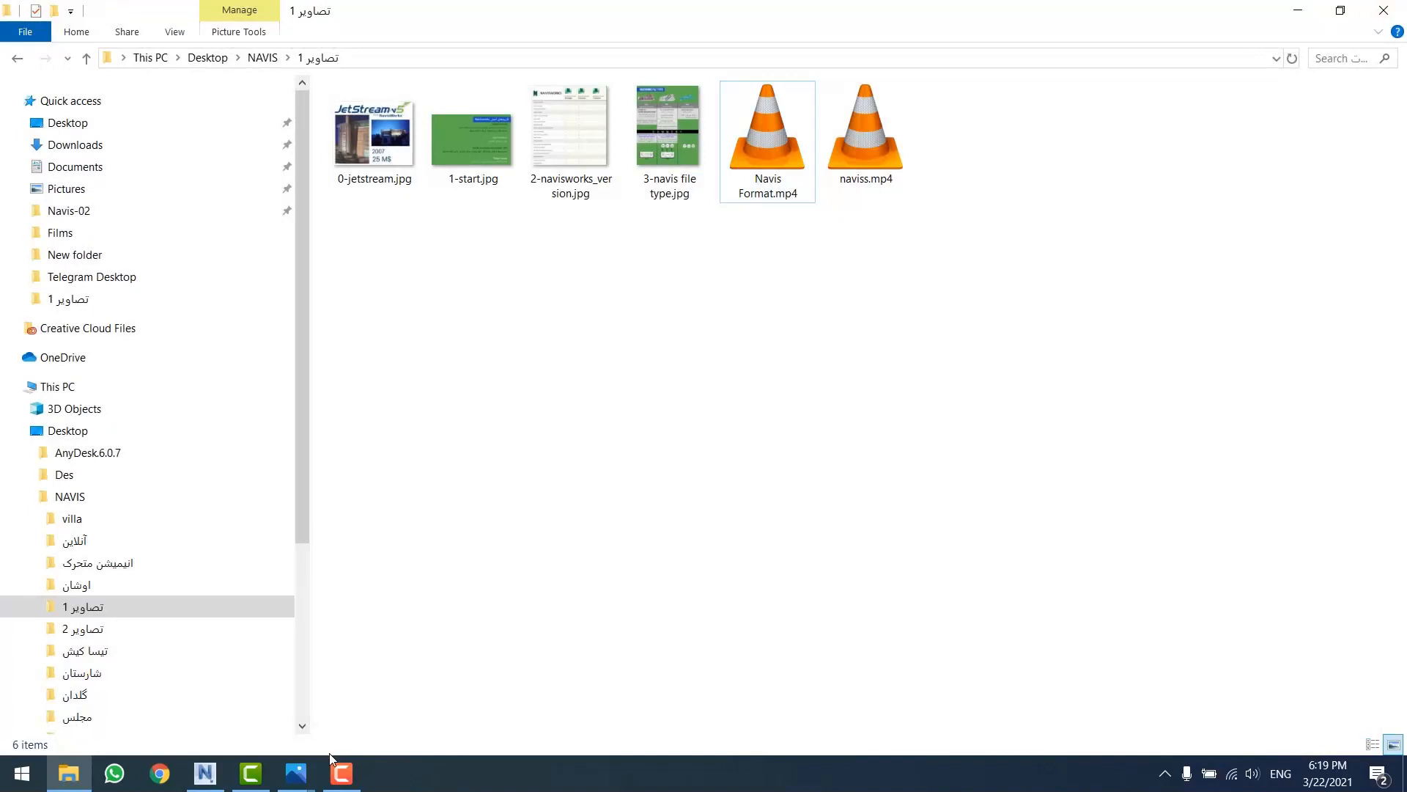
left_click(300, 773)
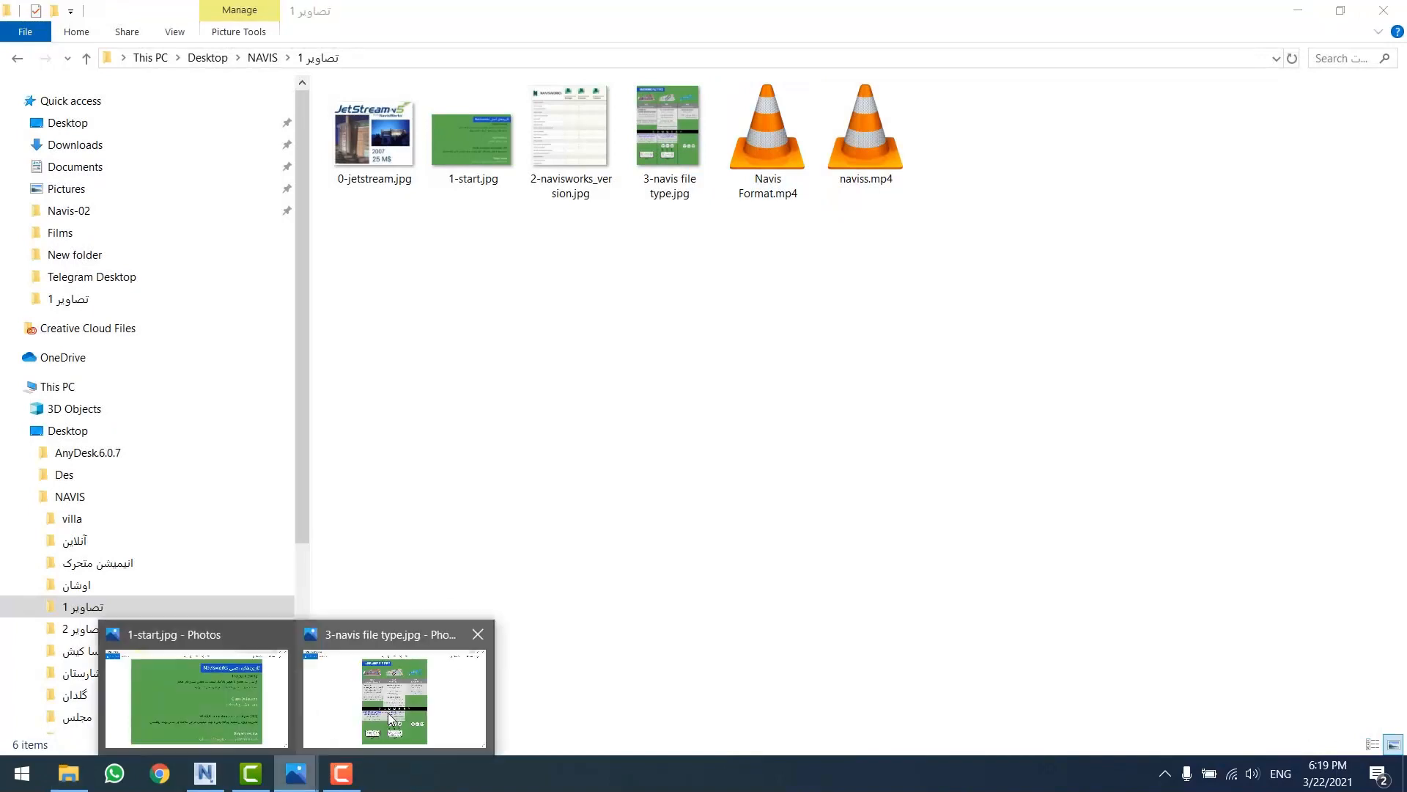
left_click(396, 714)
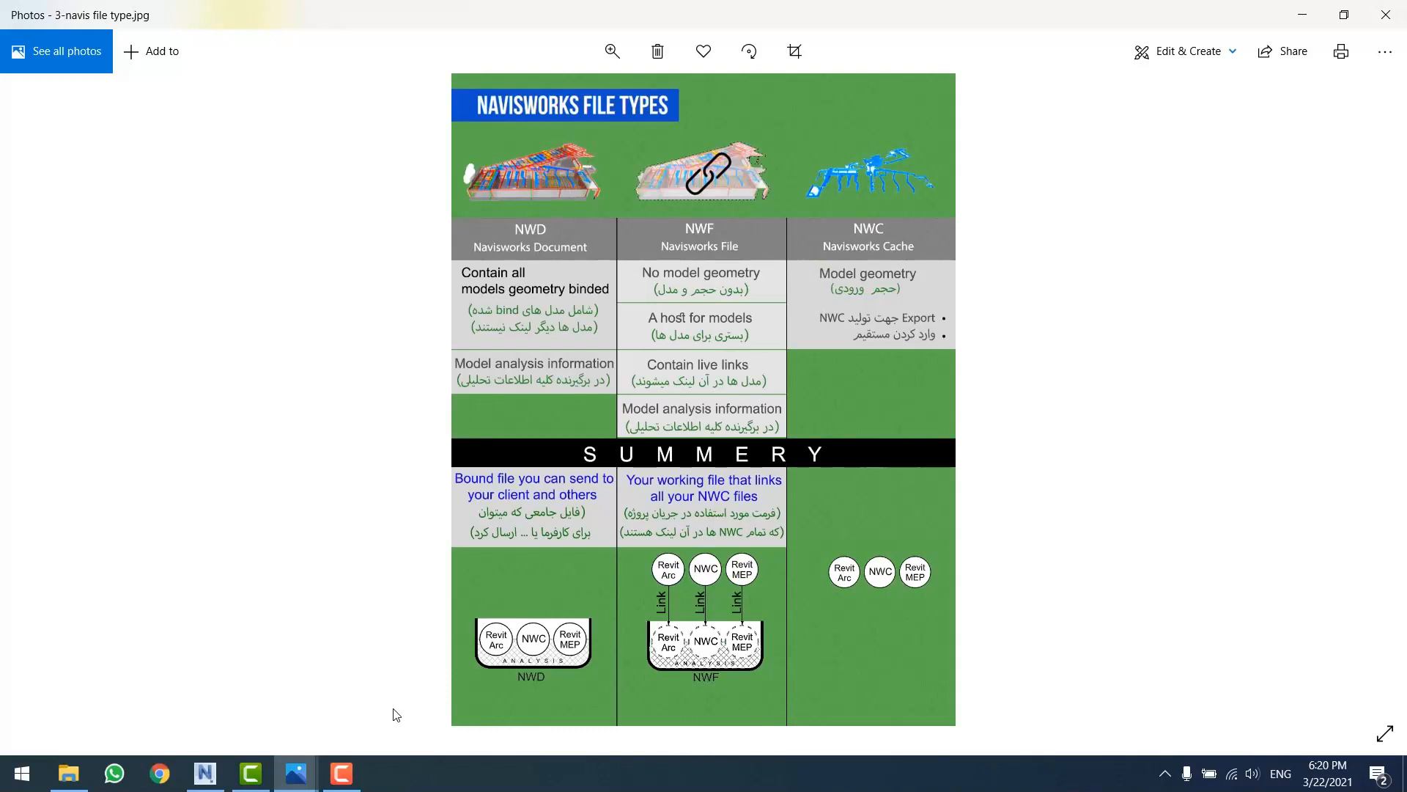
left_click(341, 774)
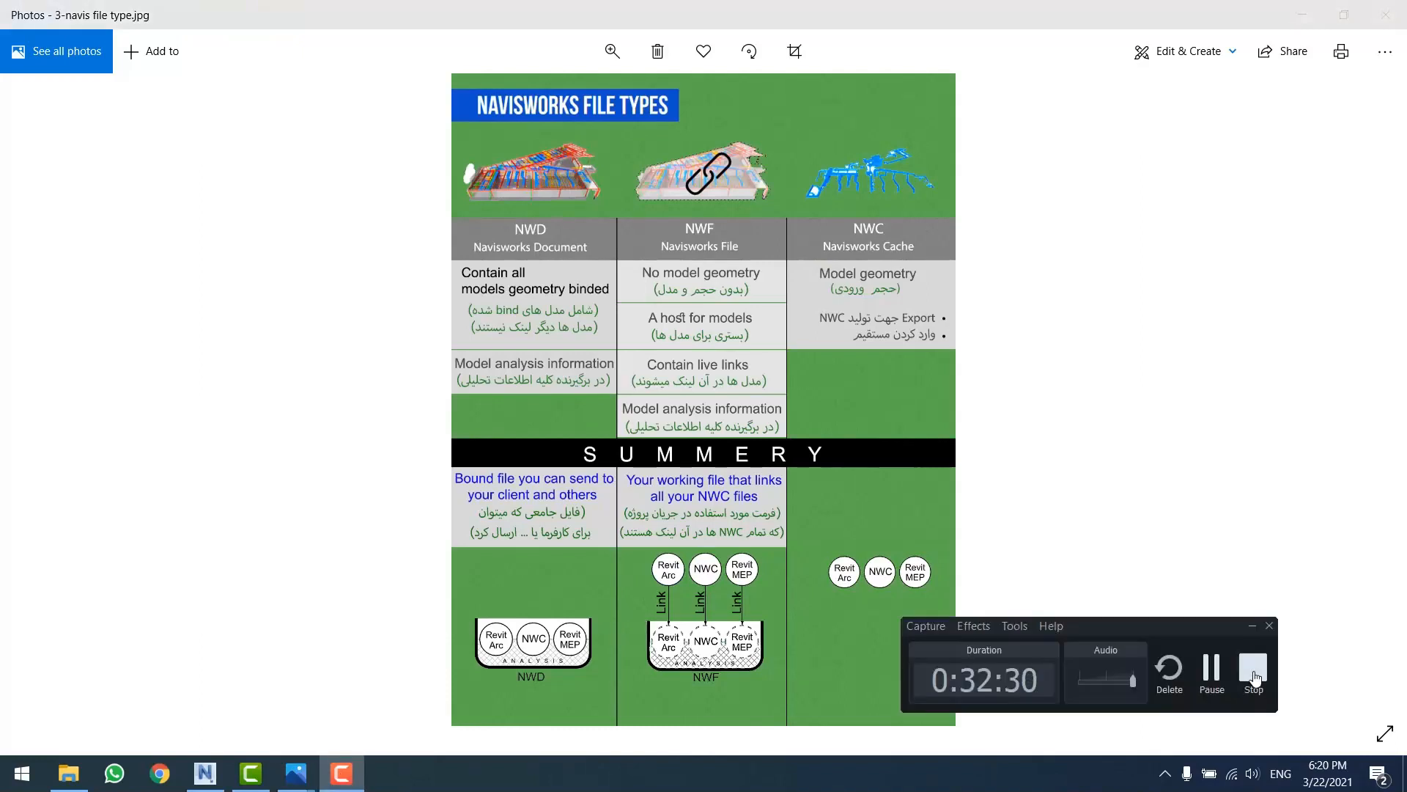
left_click(1254, 671)
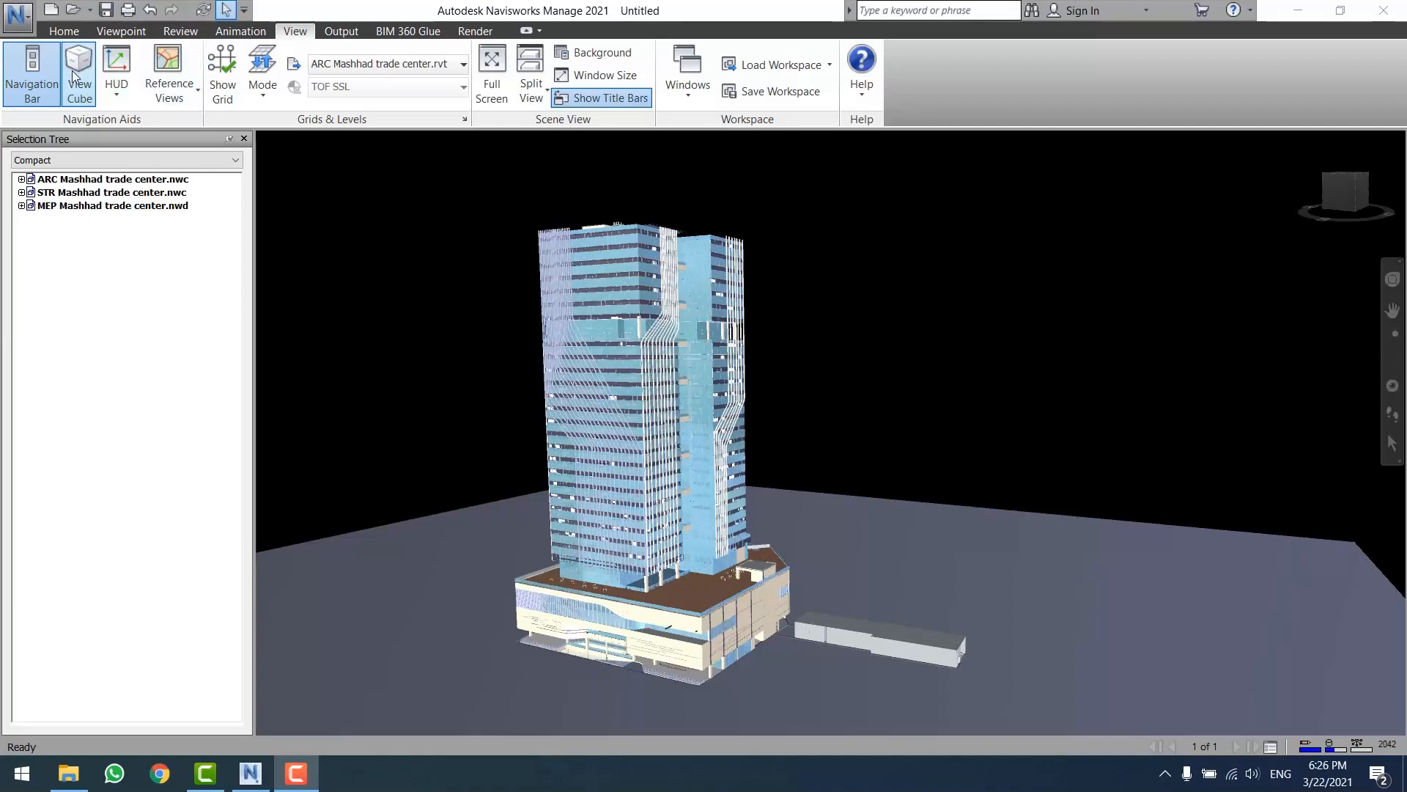
- Review the file commands, the quick access customization options, and the Home, Viewpoint, Review and Output command sets in Navisworks Manage
left_click(18, 15)
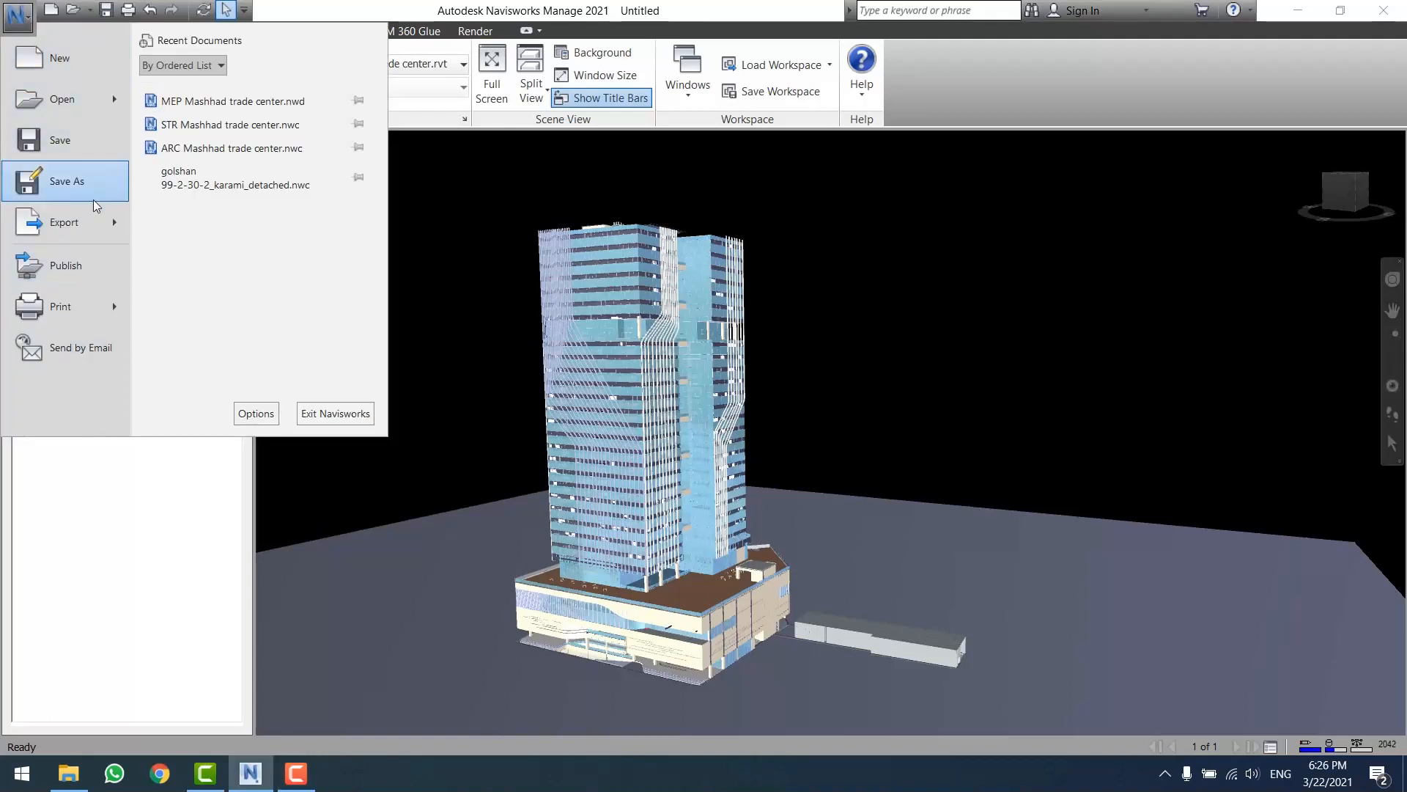
left_click(1069, 76)
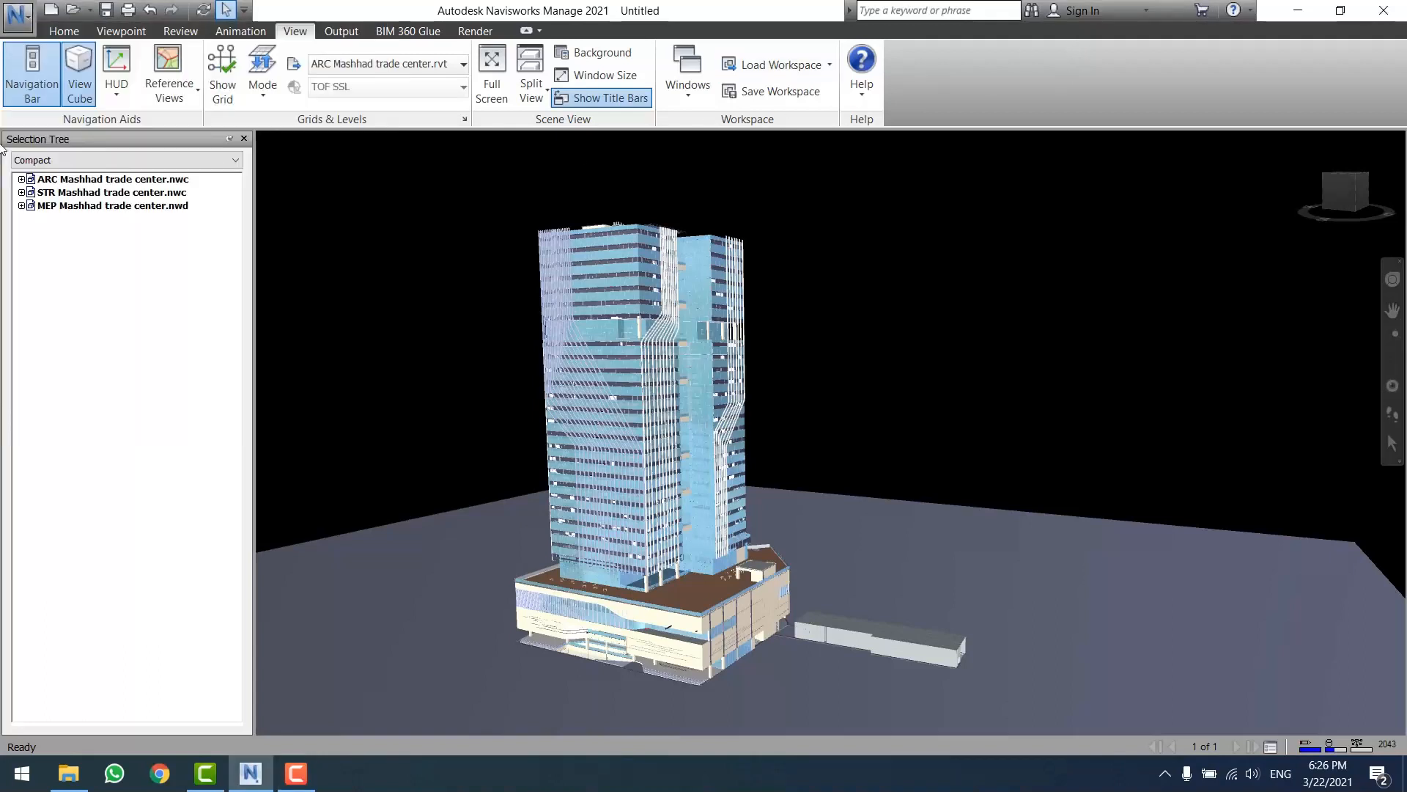
left_click(245, 10)
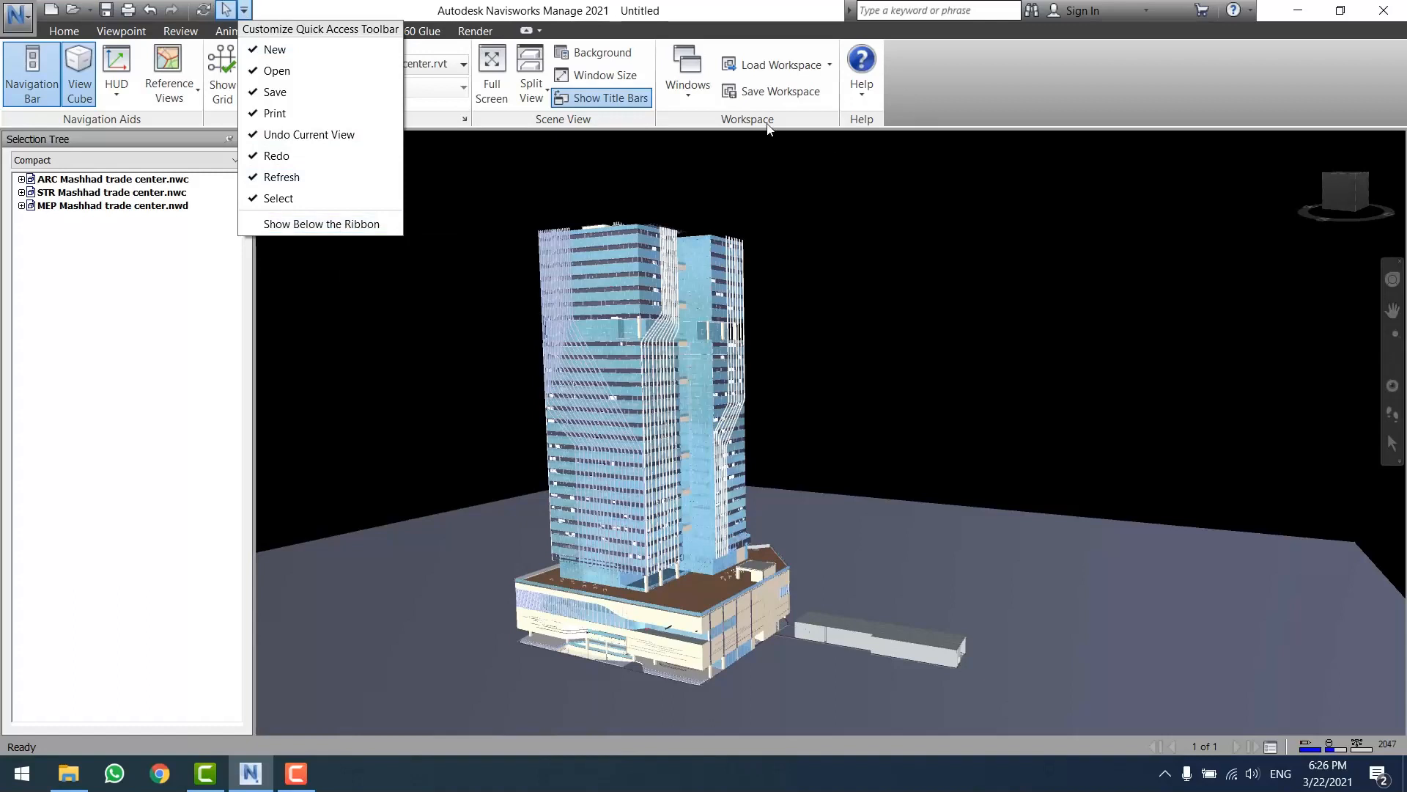
left_click(1031, 73)
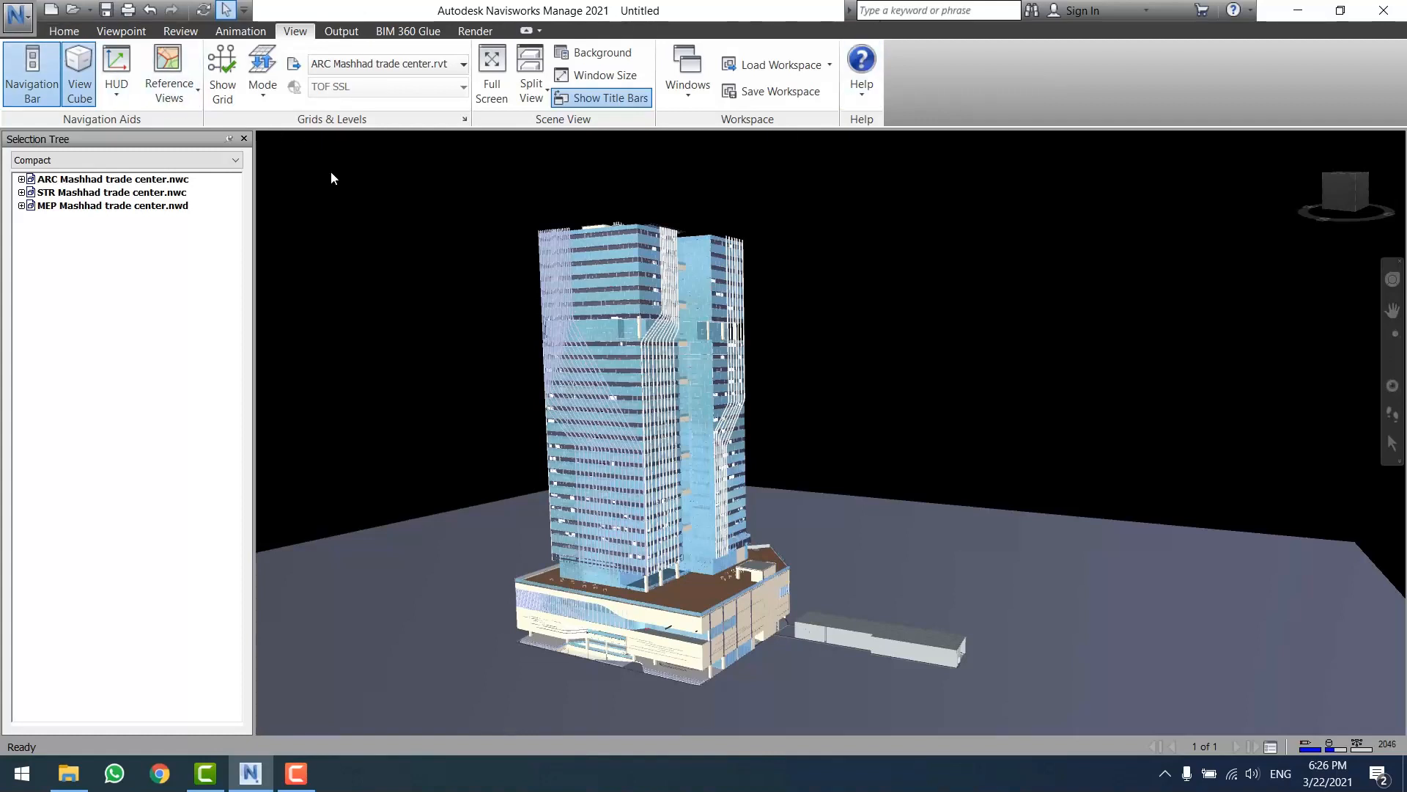
left_click(75, 33)
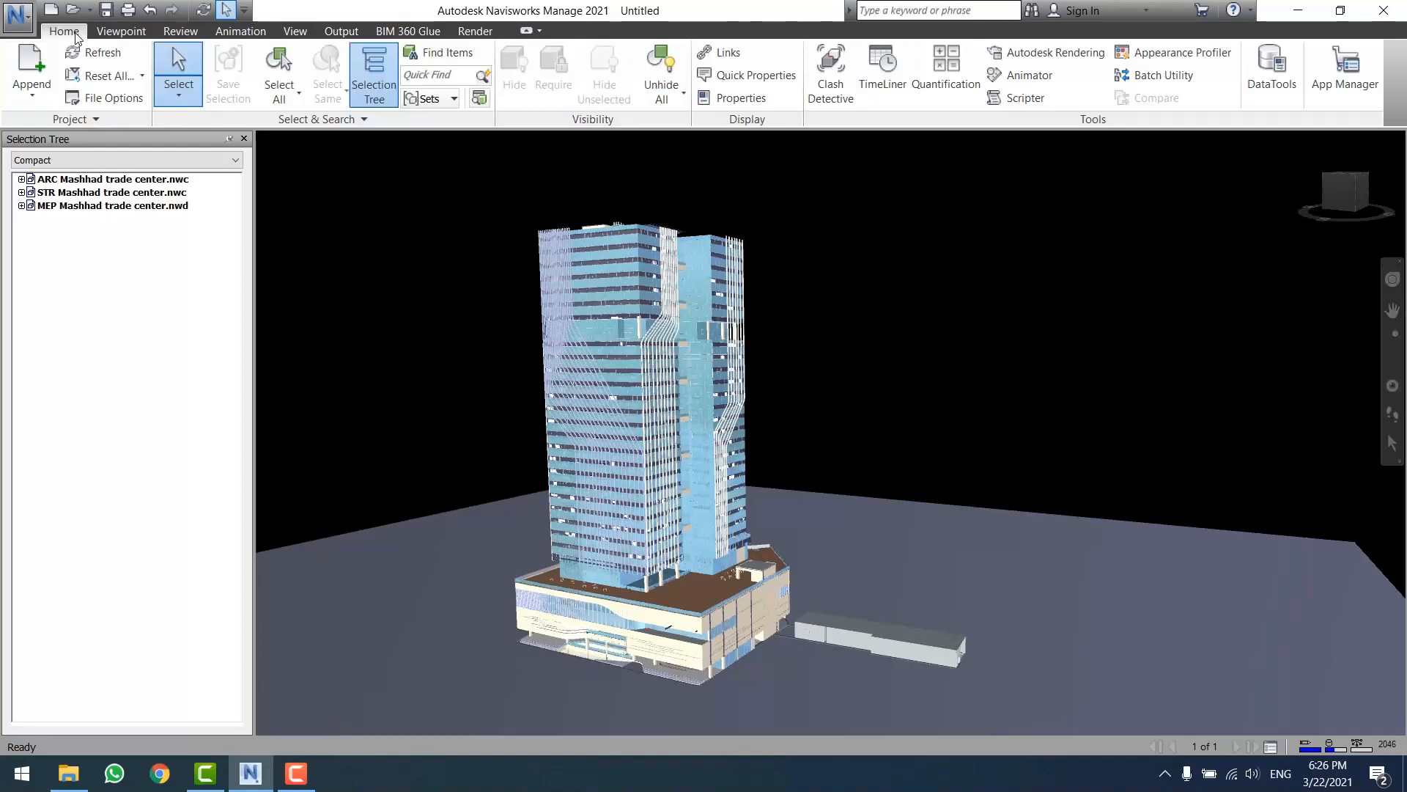
left_click(121, 31)
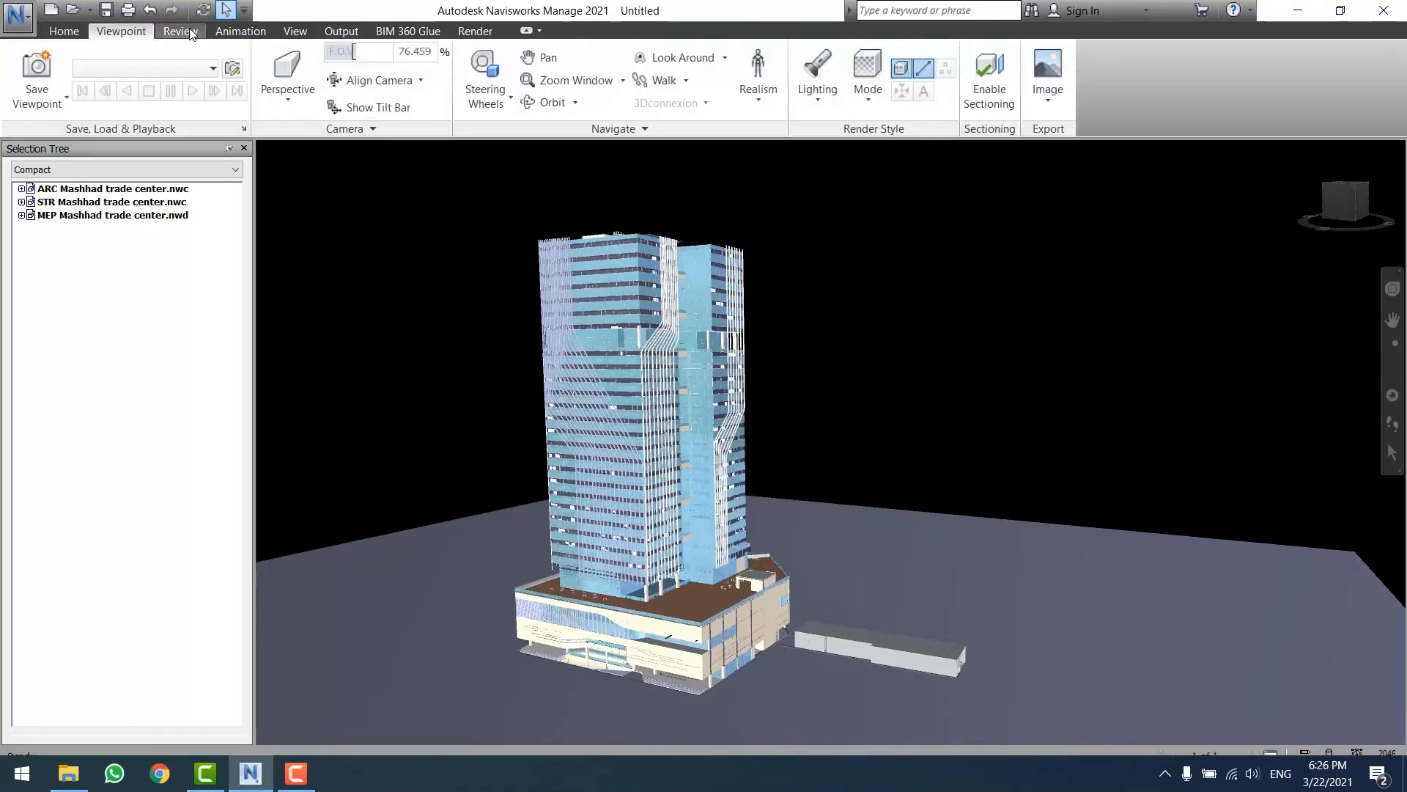
left_click(181, 30)
left_click(341, 30)
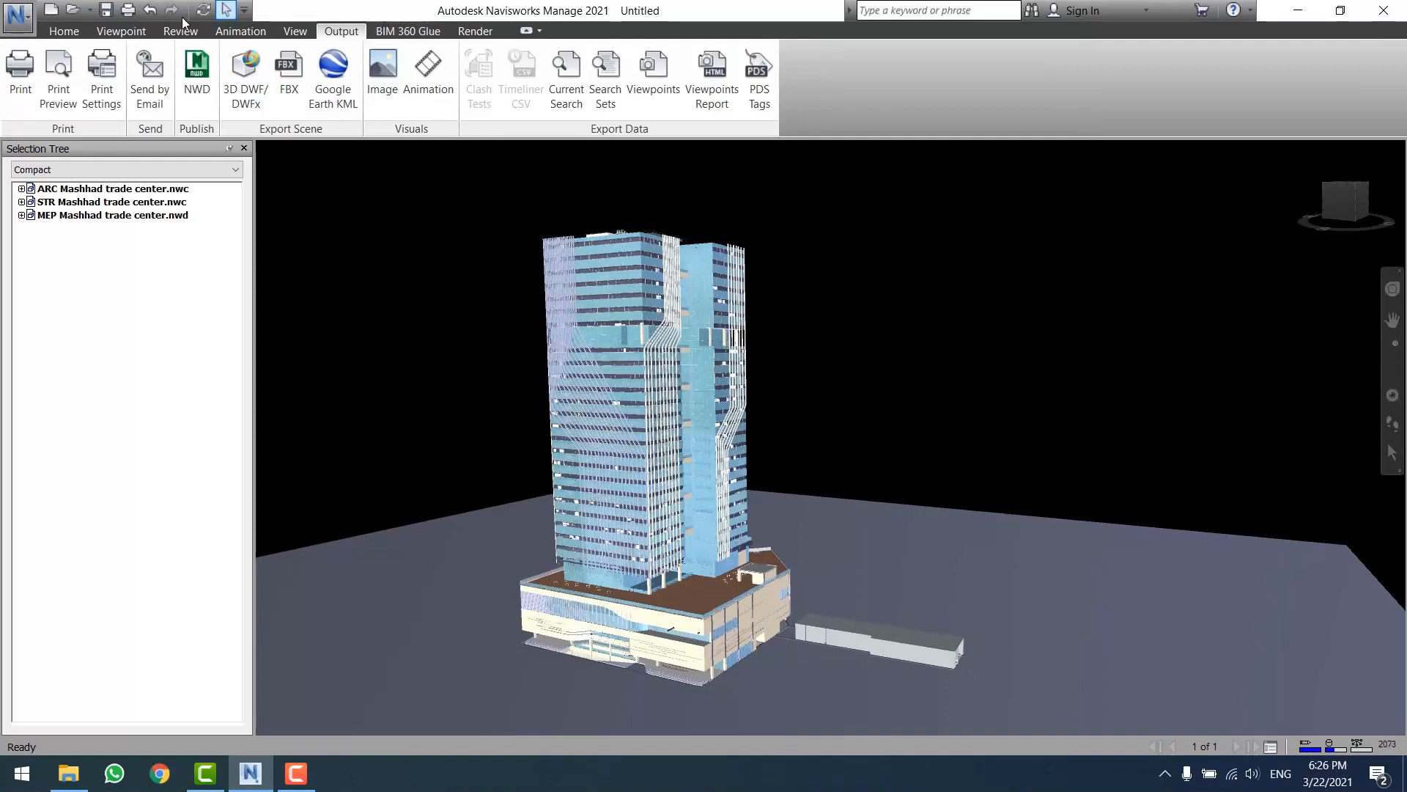
left_click(65, 33)
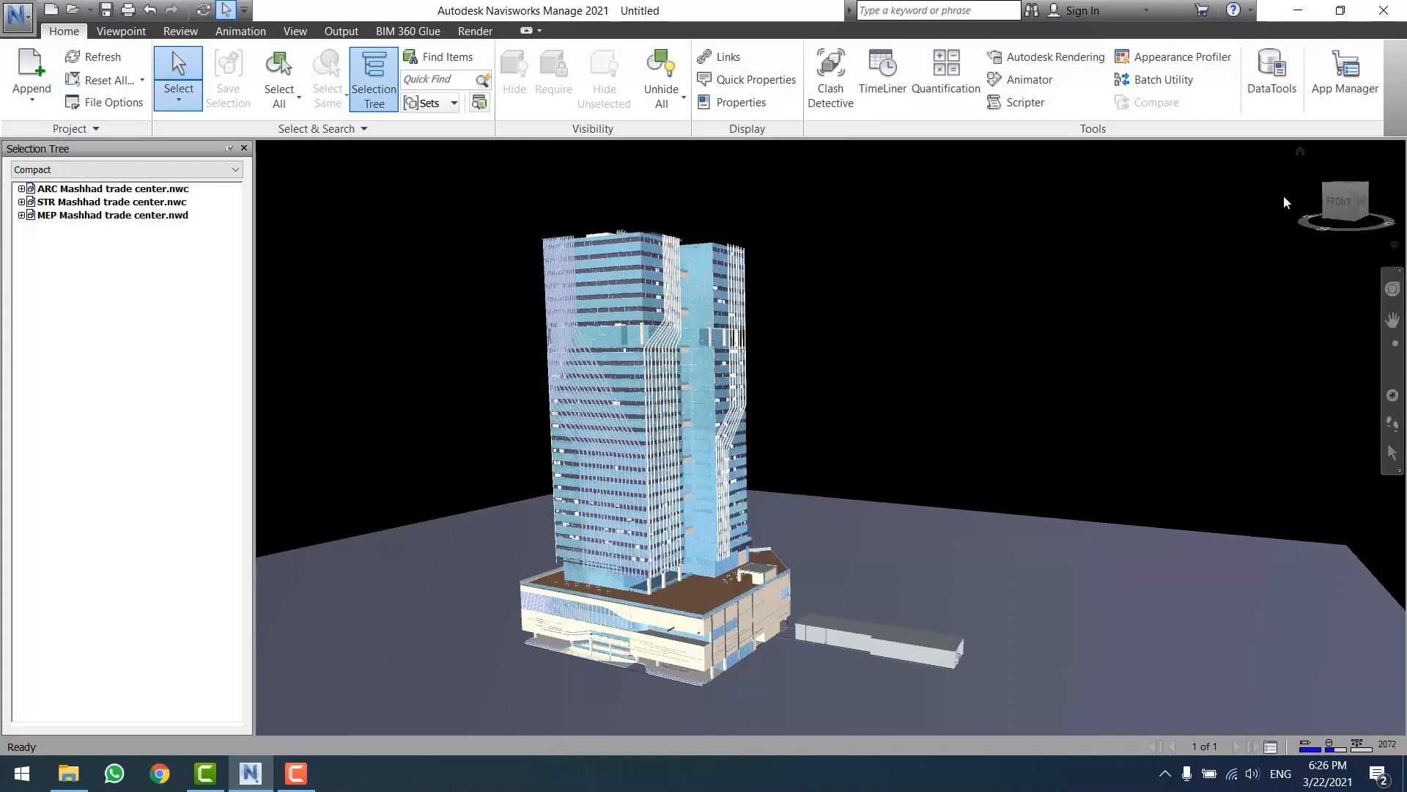
- Check the ViewCube options, and view the tower model from the front and from a raised corner angle
right_click(1343, 192)
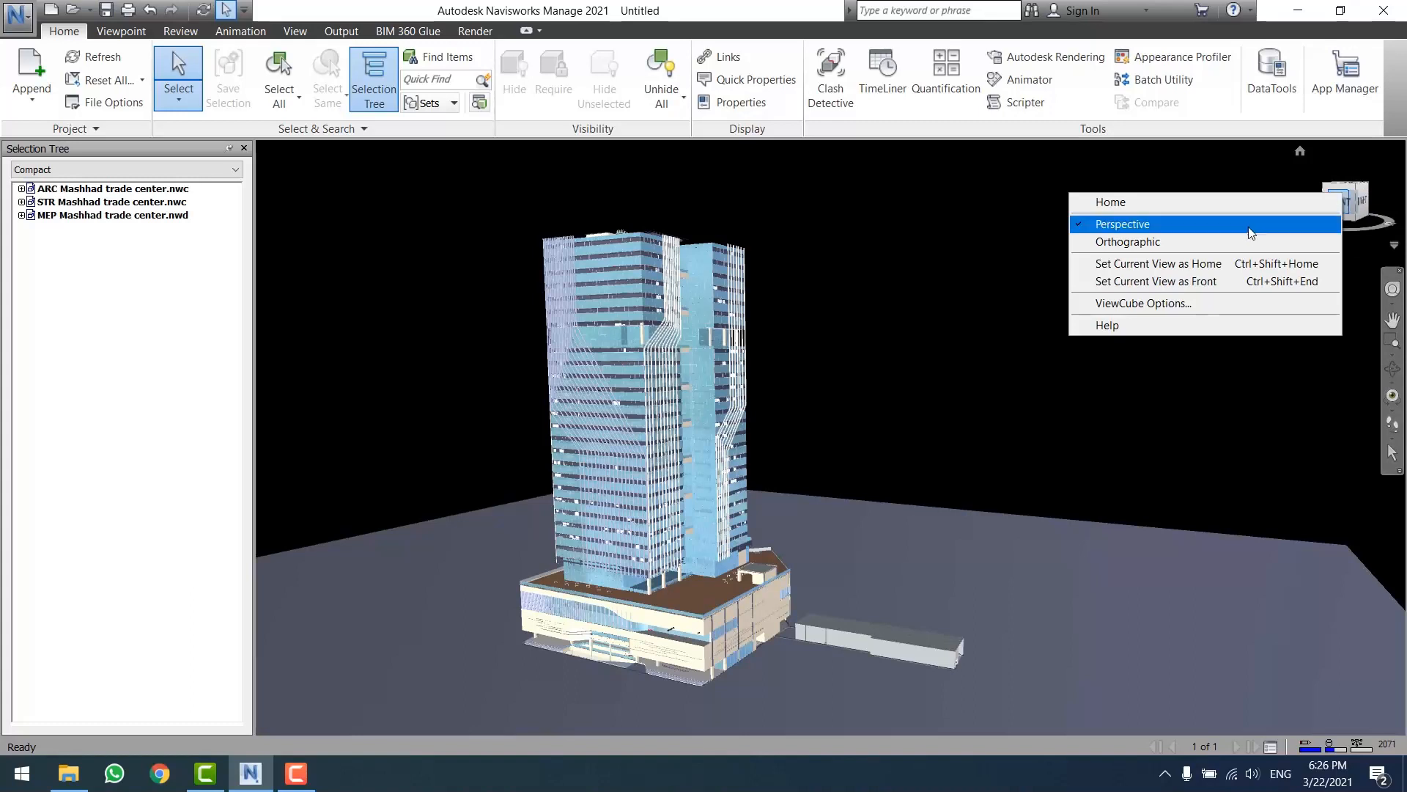
left_click(1113, 385)
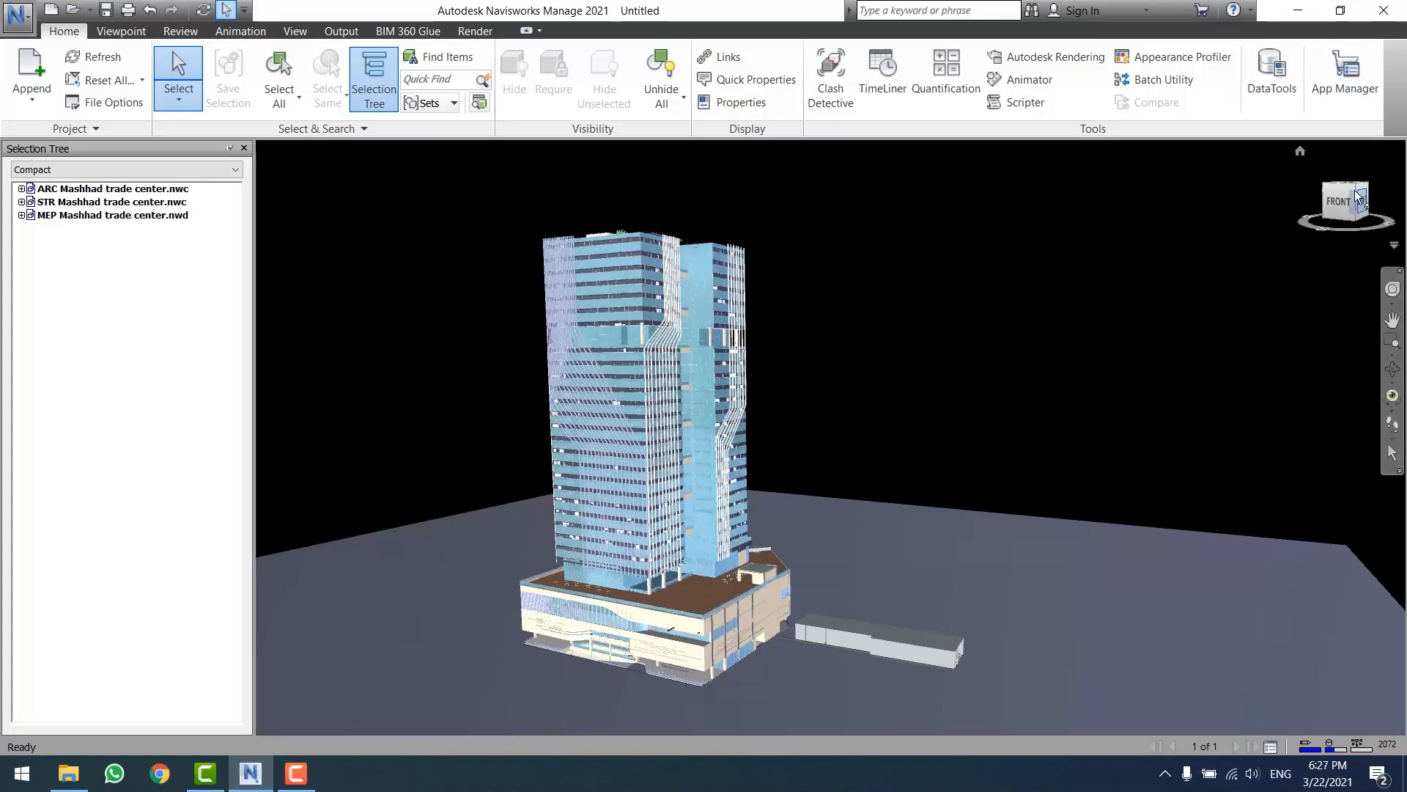
left_click(1334, 207)
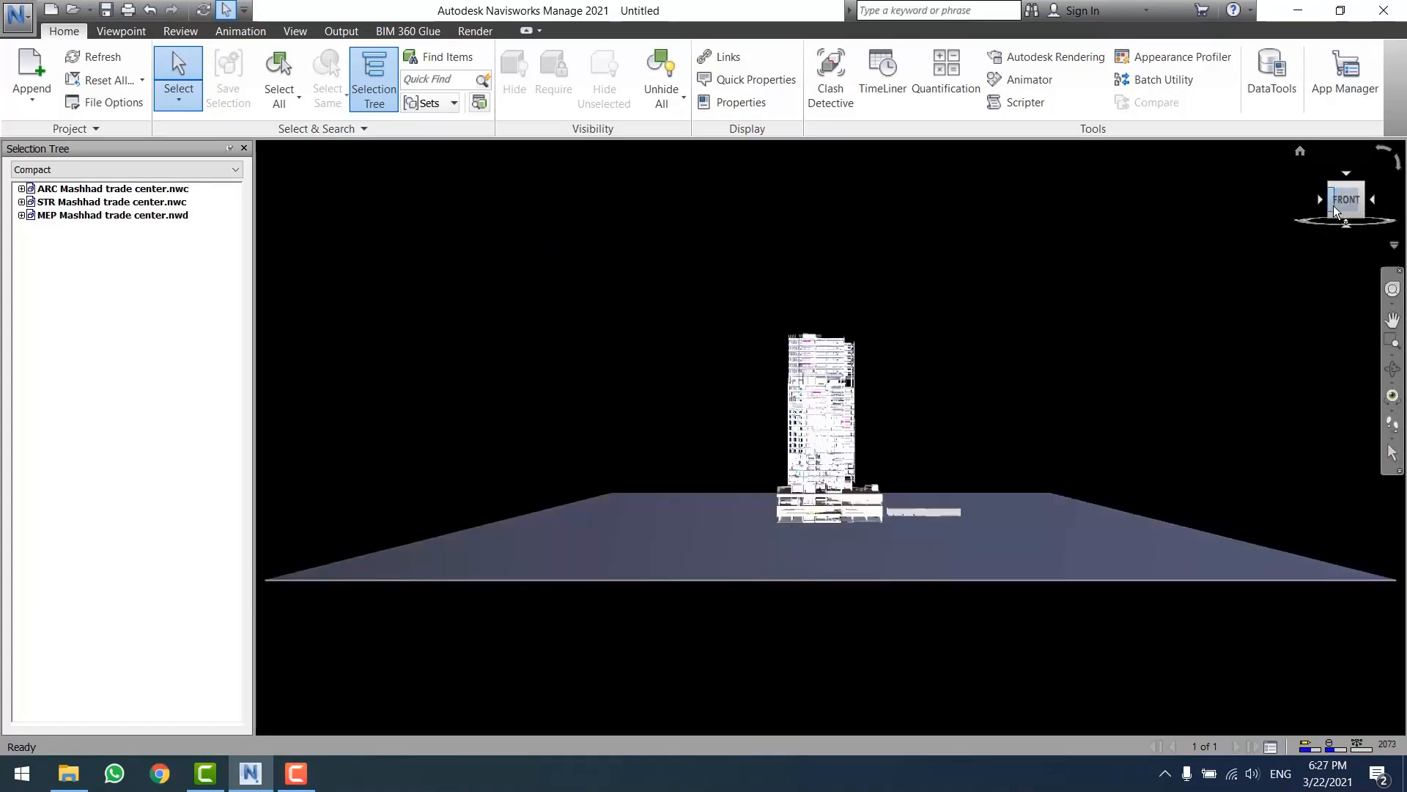
scroll(1037, 394, "up", 5)
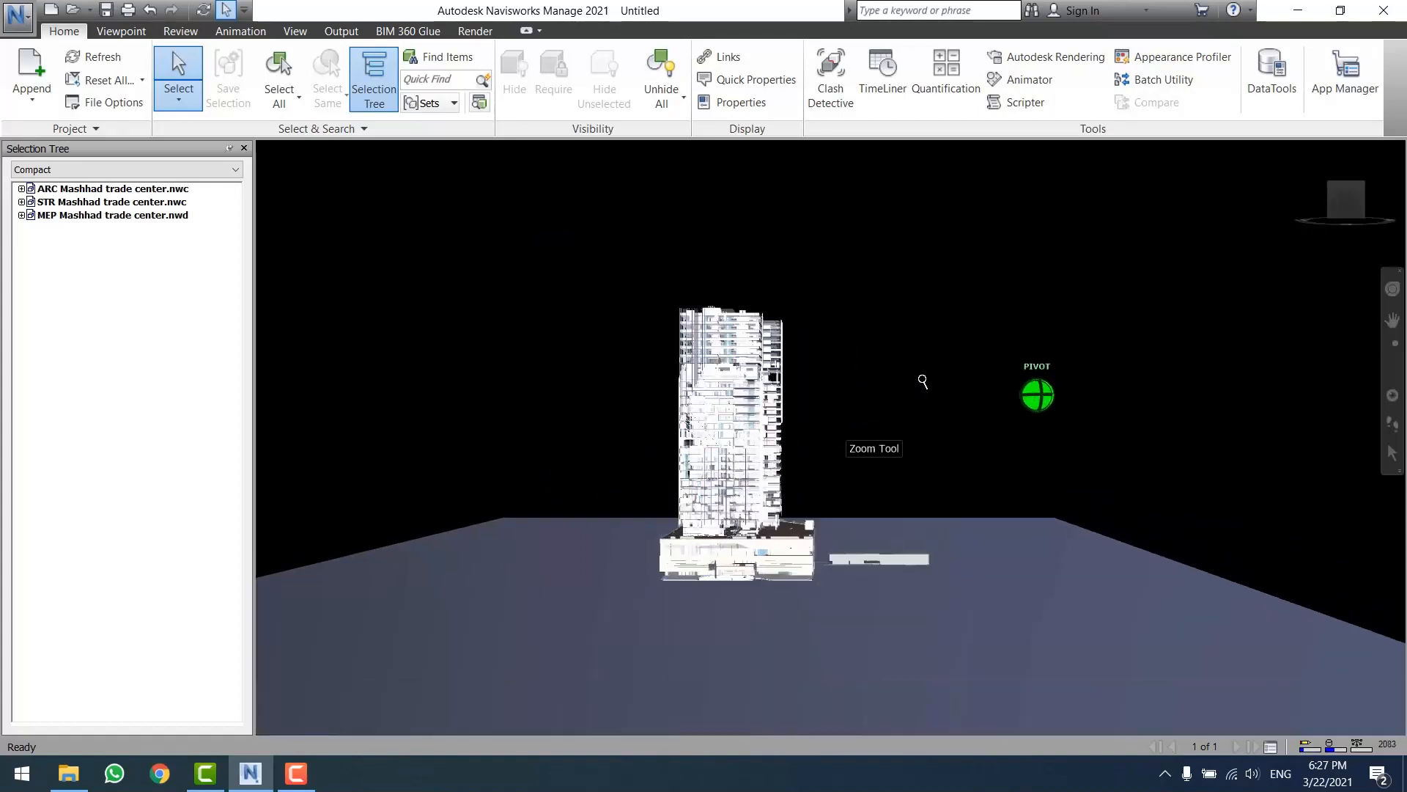
middle_click_drag(917, 419, 868, 395, "shift")
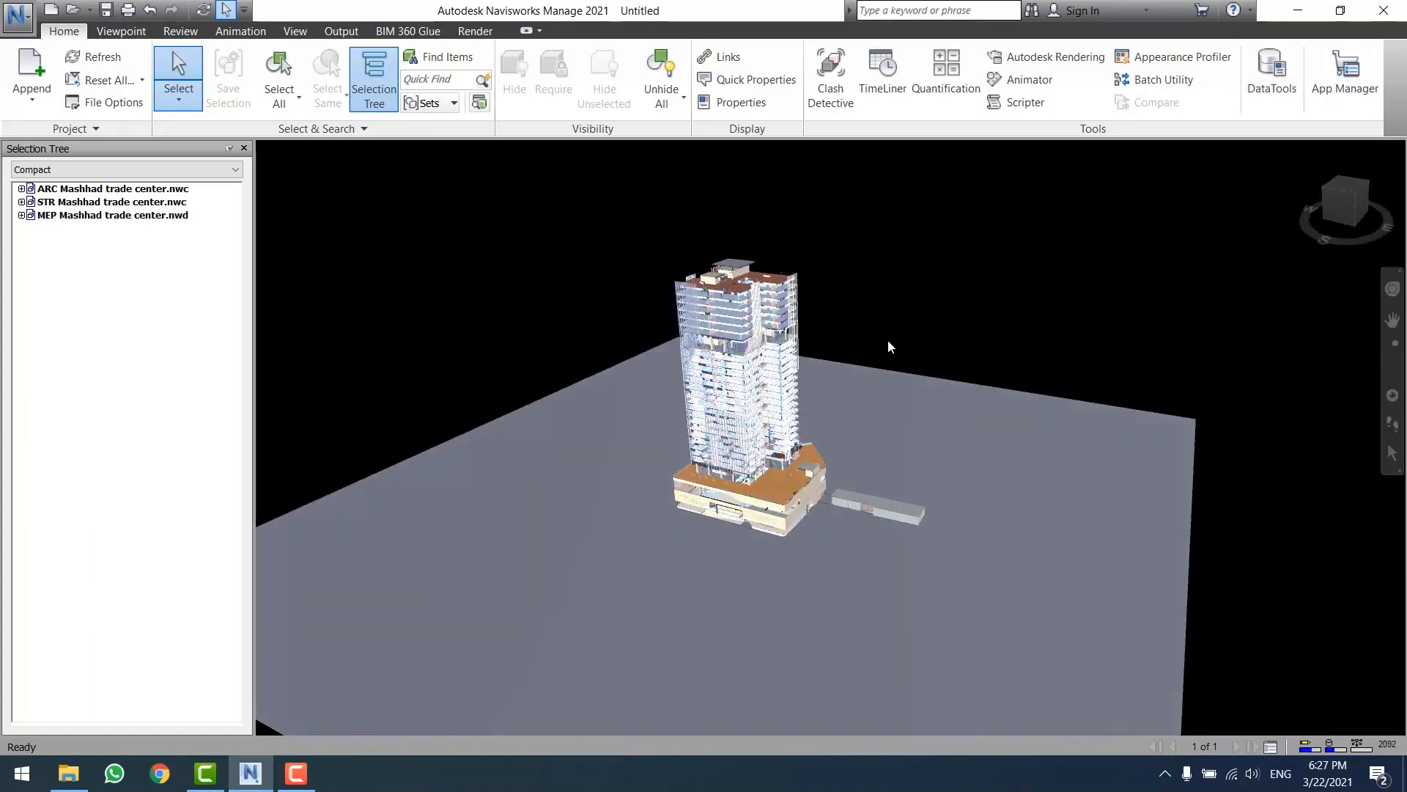
scroll(889, 341, "up", 2)
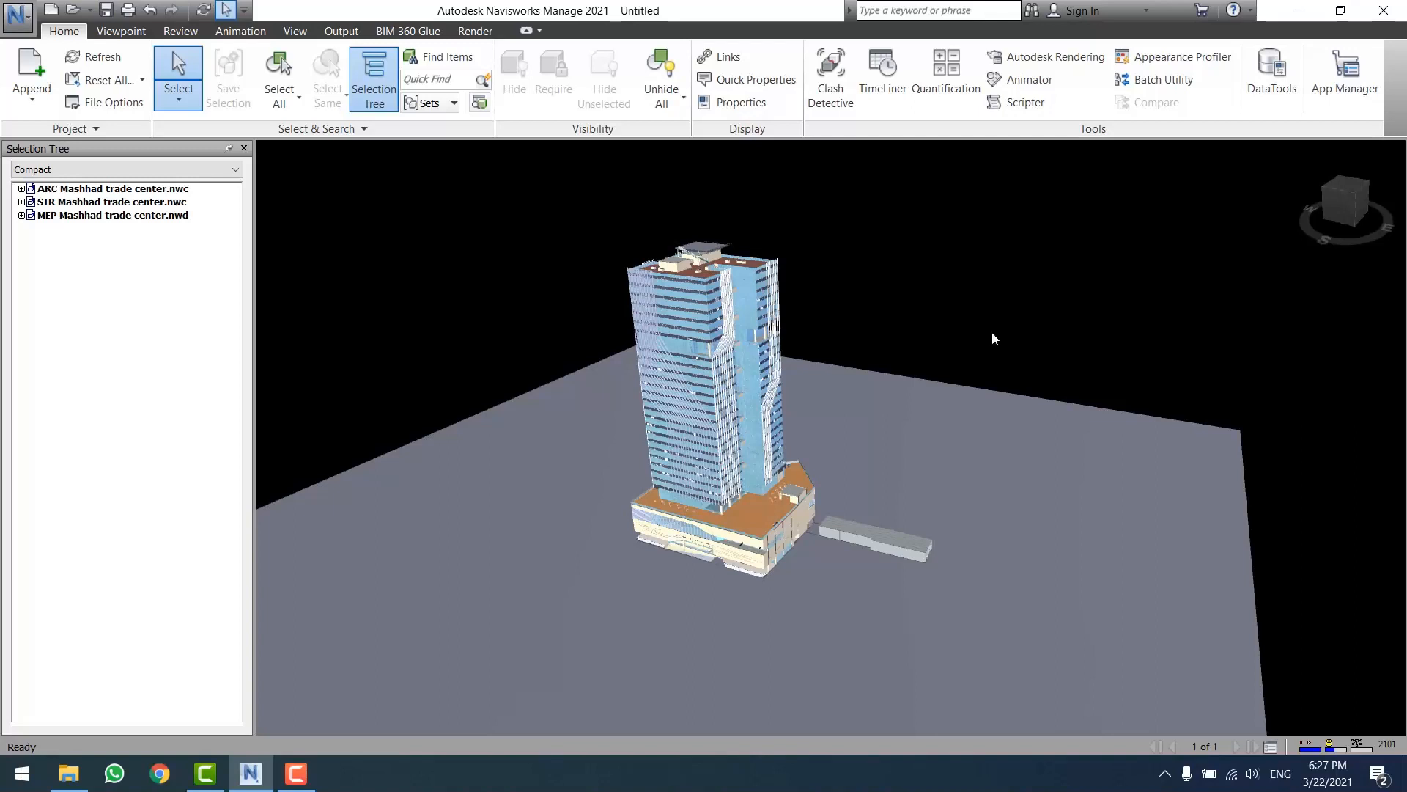
- Toggle the Navigation Bar and ViewCube off and on, leaving both displayed in the scene view
left_click(300, 34)
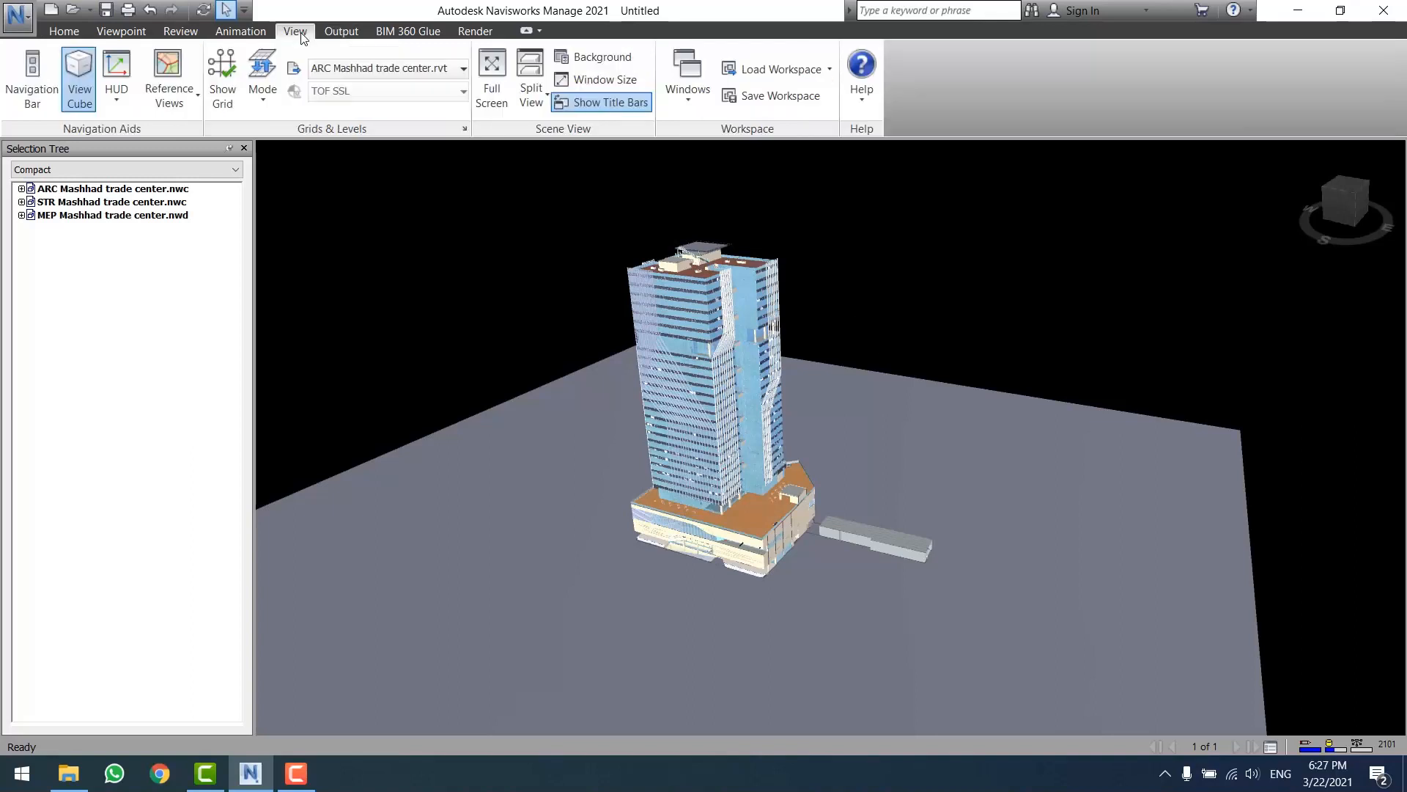
left_click(35, 96)
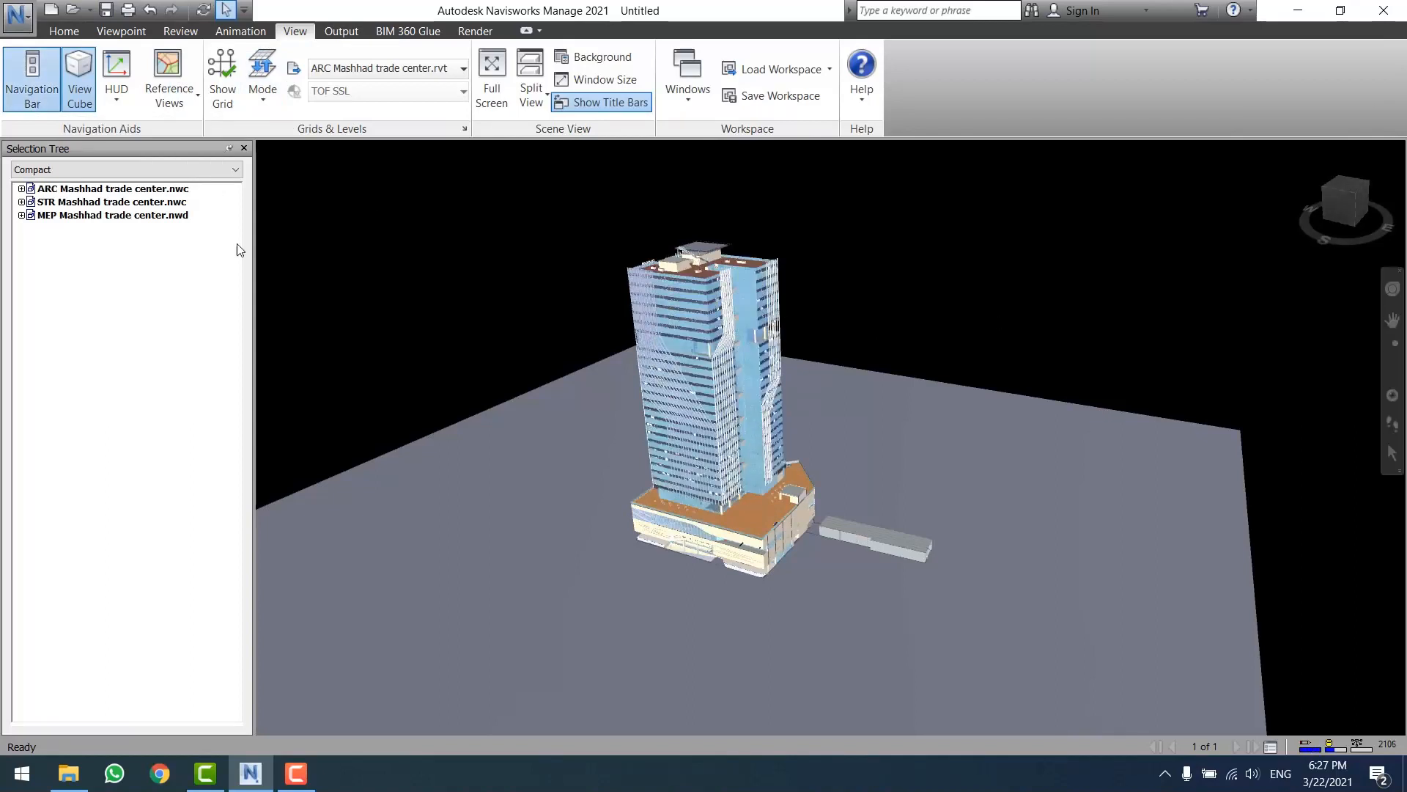
left_click(18, 88)
left_click(18, 88)
left_click(36, 95)
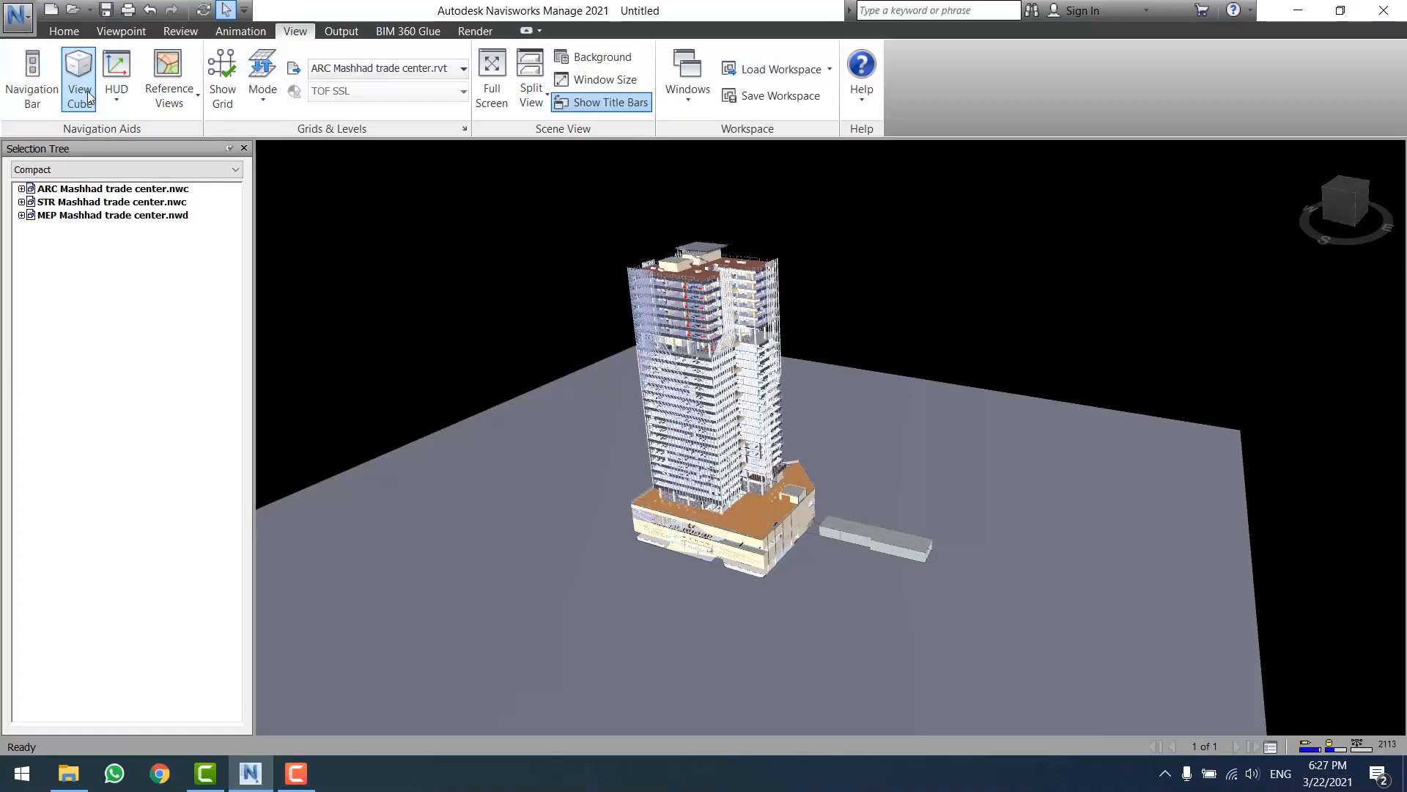
left_click(88, 97)
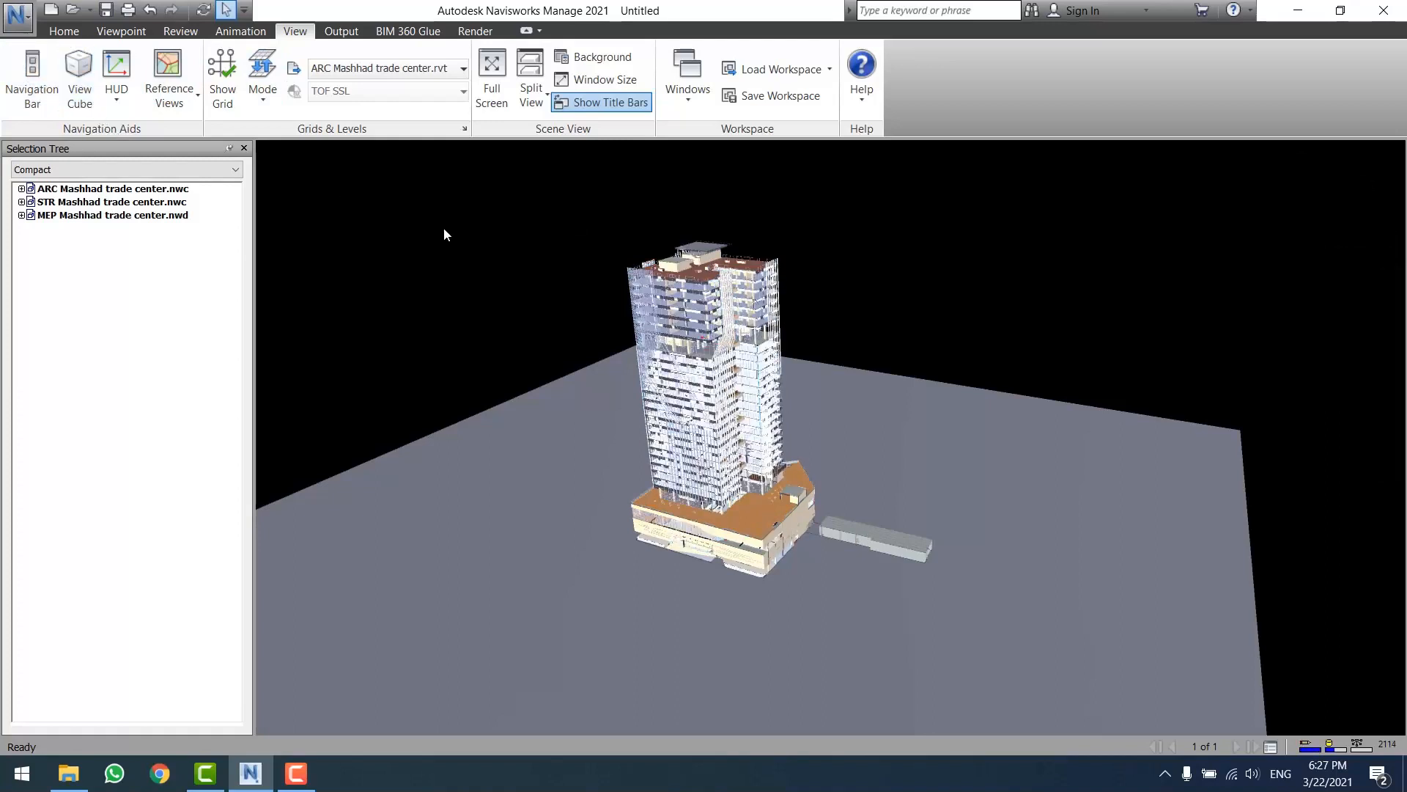
left_click(78, 99)
left_click(32, 81)
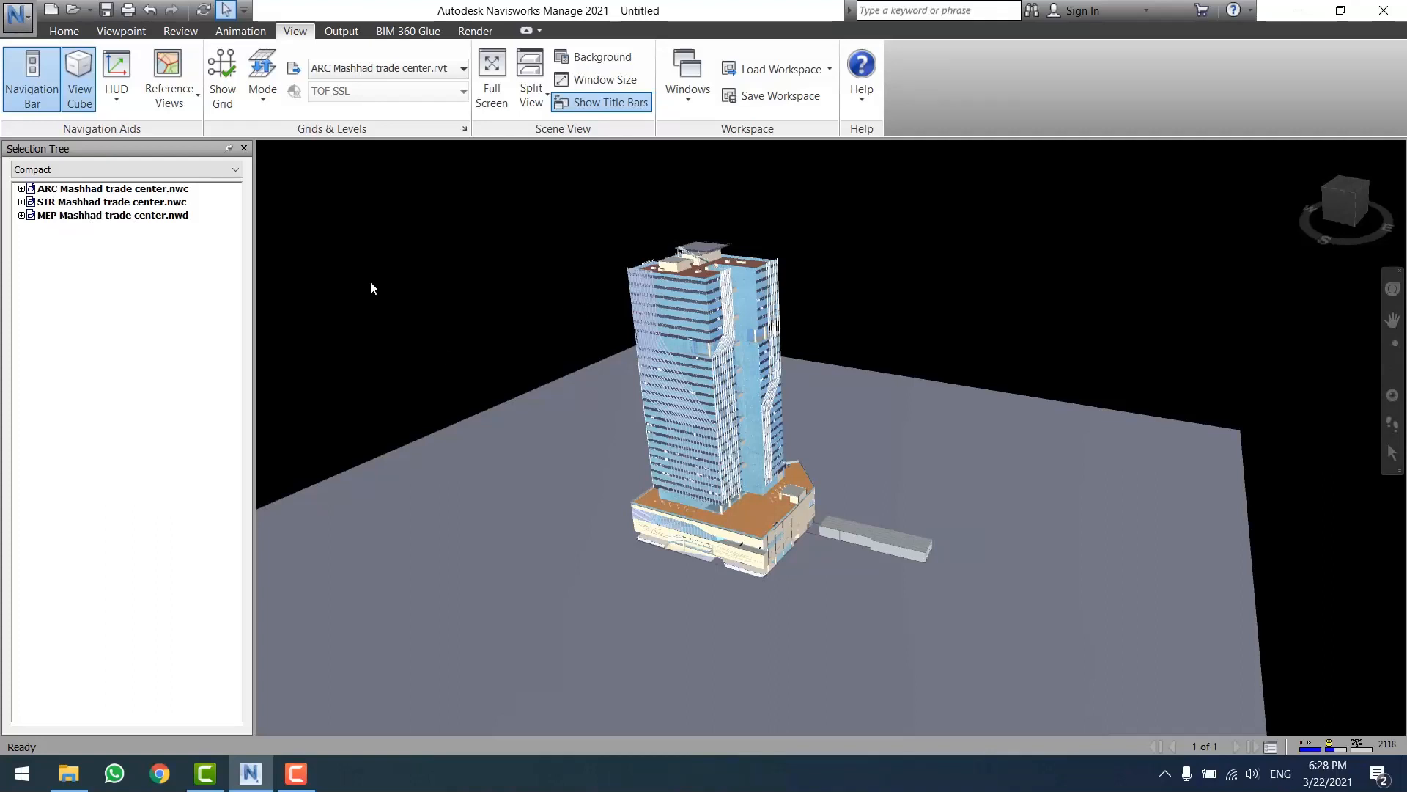
- Close the Selection Tree and display it again
left_click(244, 148)
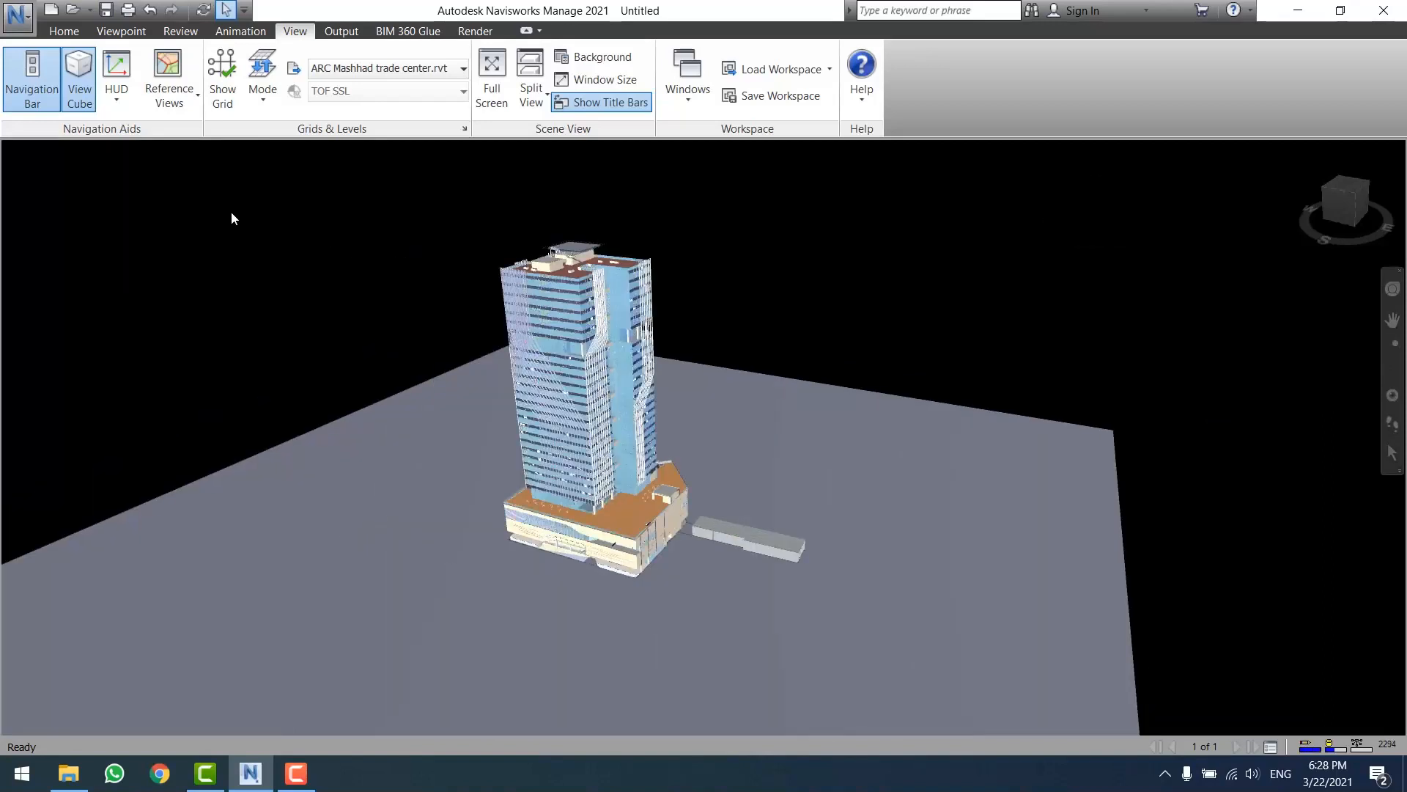
left_click(64, 32)
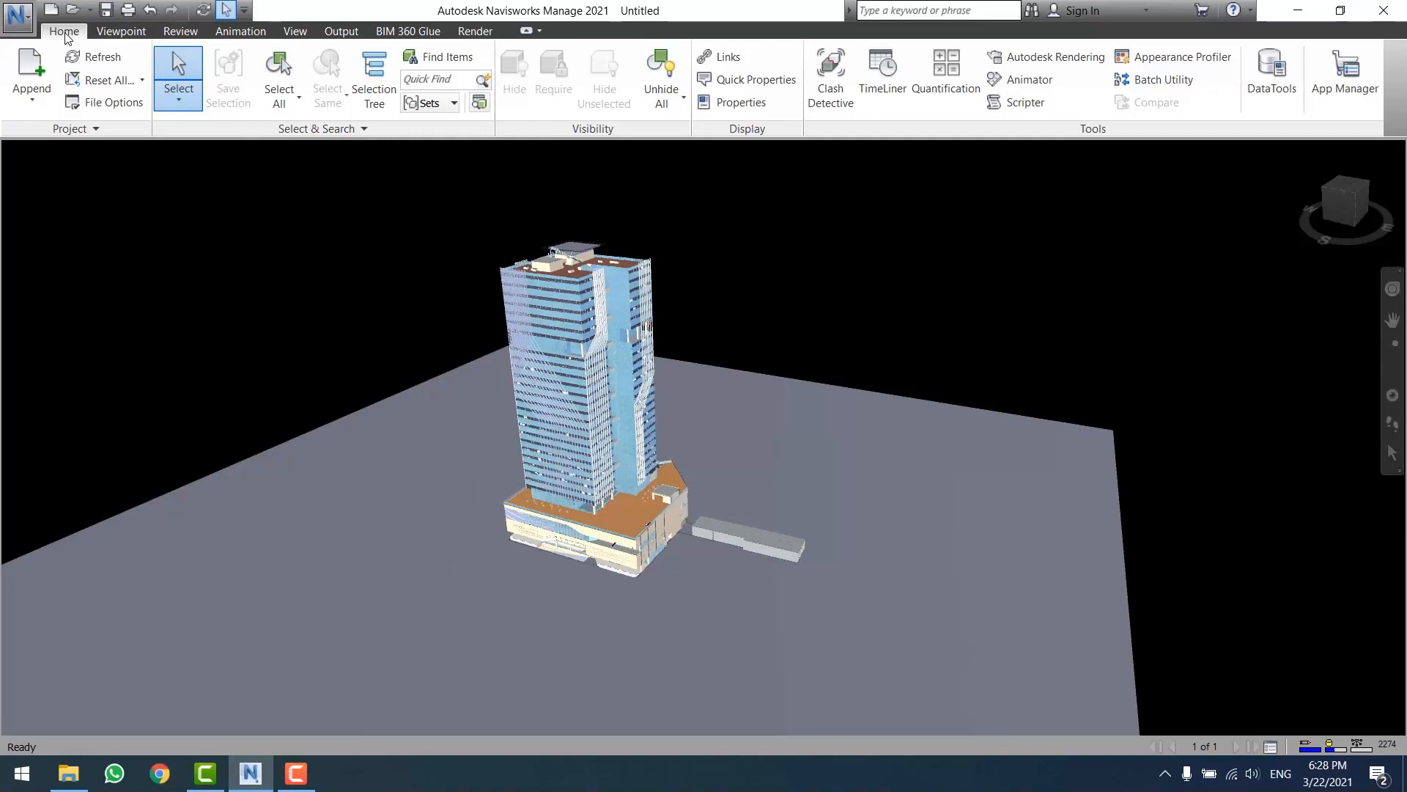
left_click(384, 99)
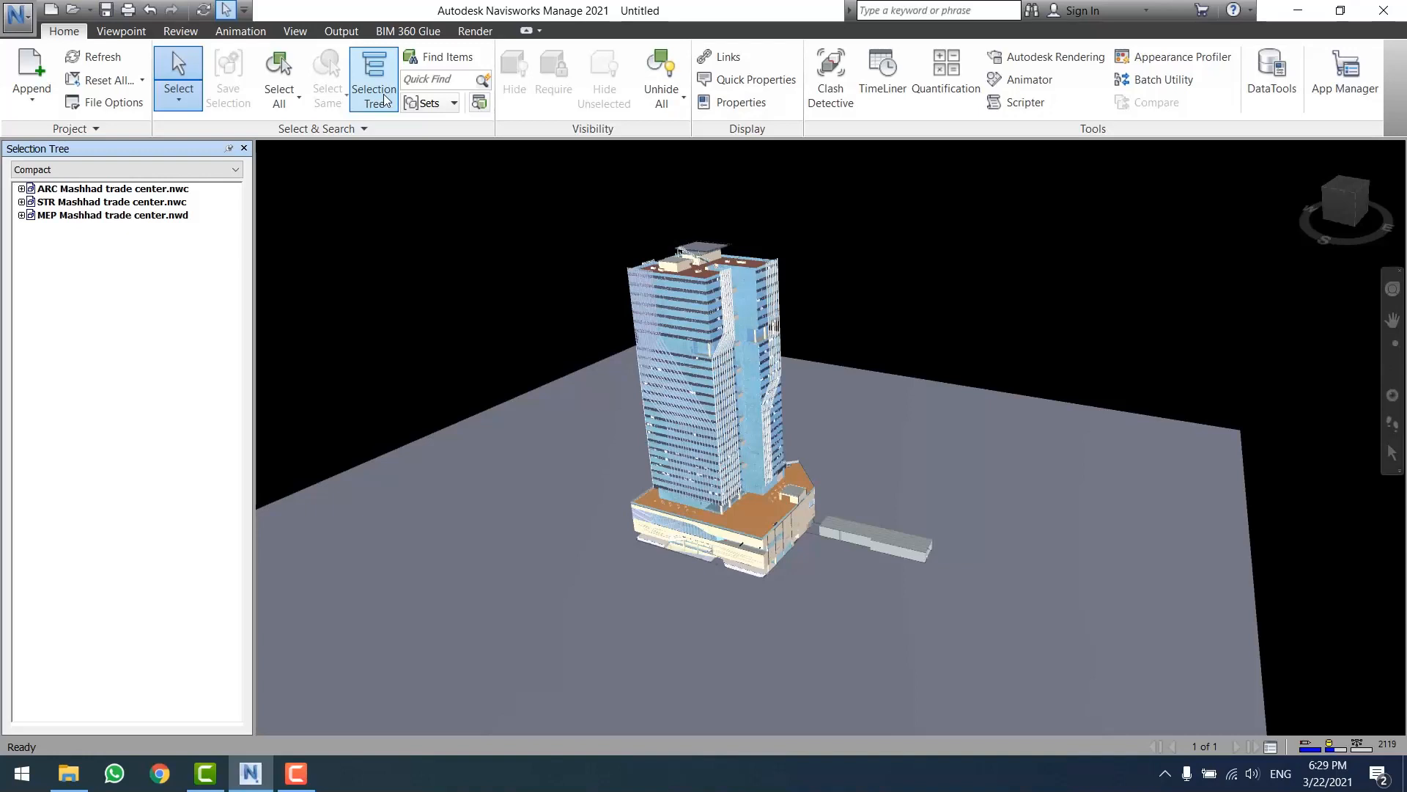
- Start opening a file and browse to the navis folder inside the شارستان project folder
left_click(18, 28)
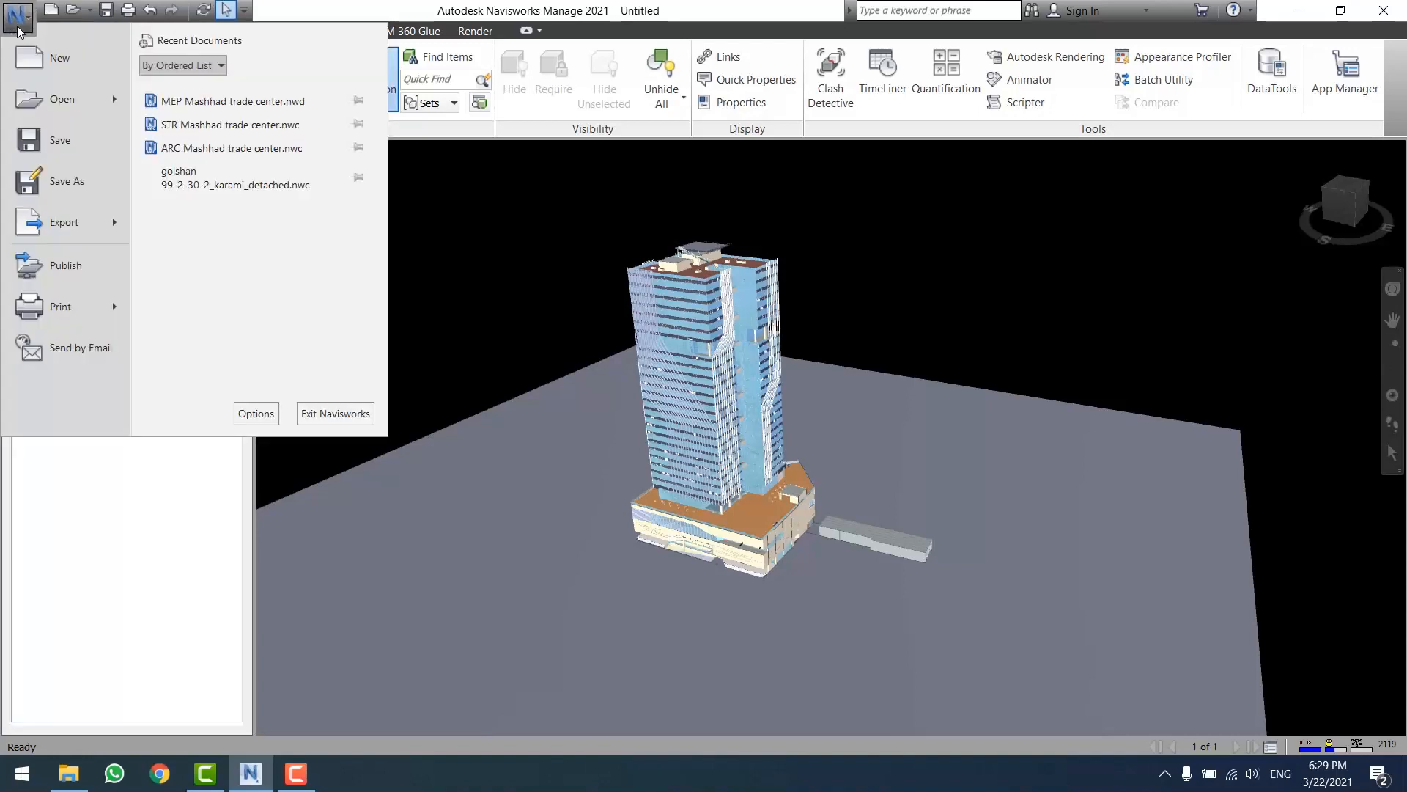
mouse_move(77, 116)
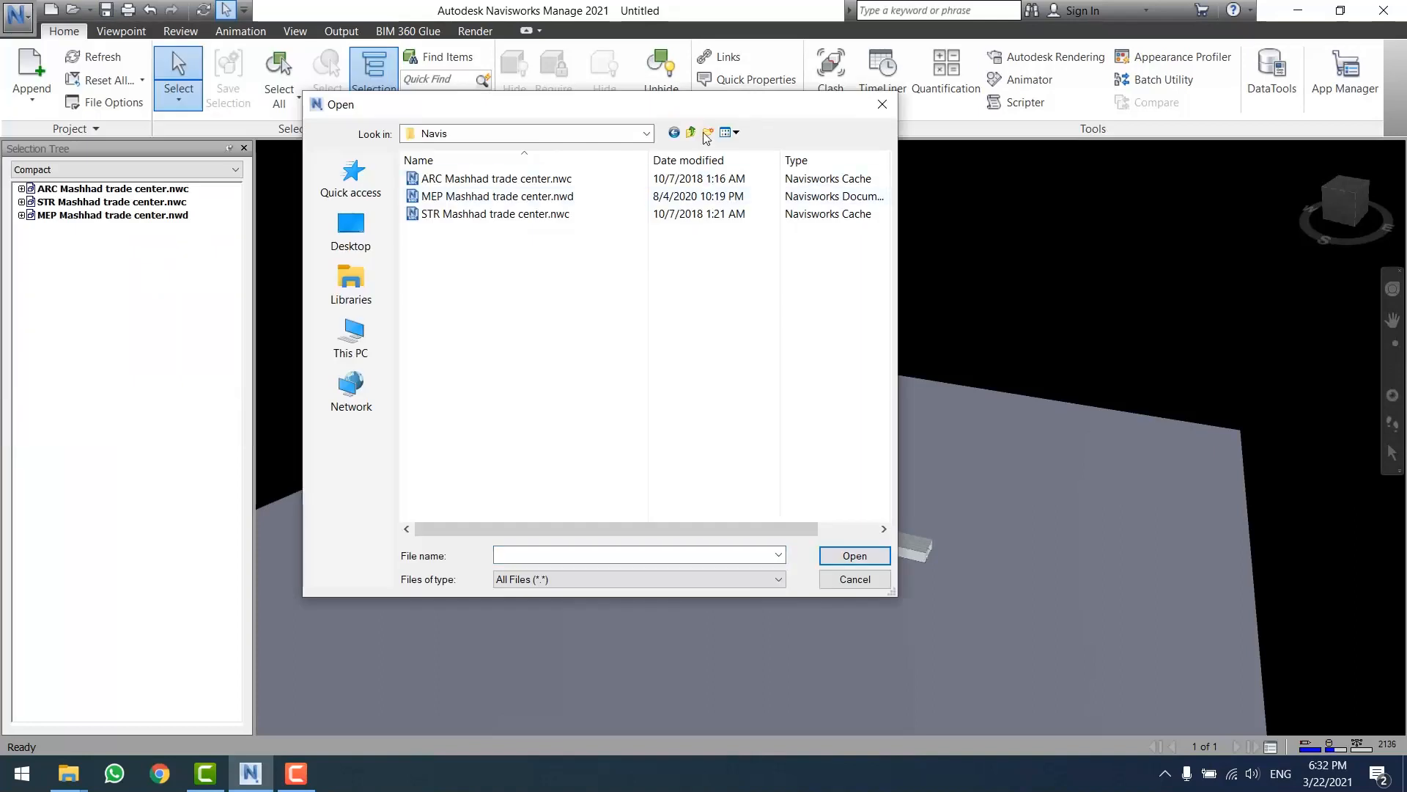
left_click(693, 132)
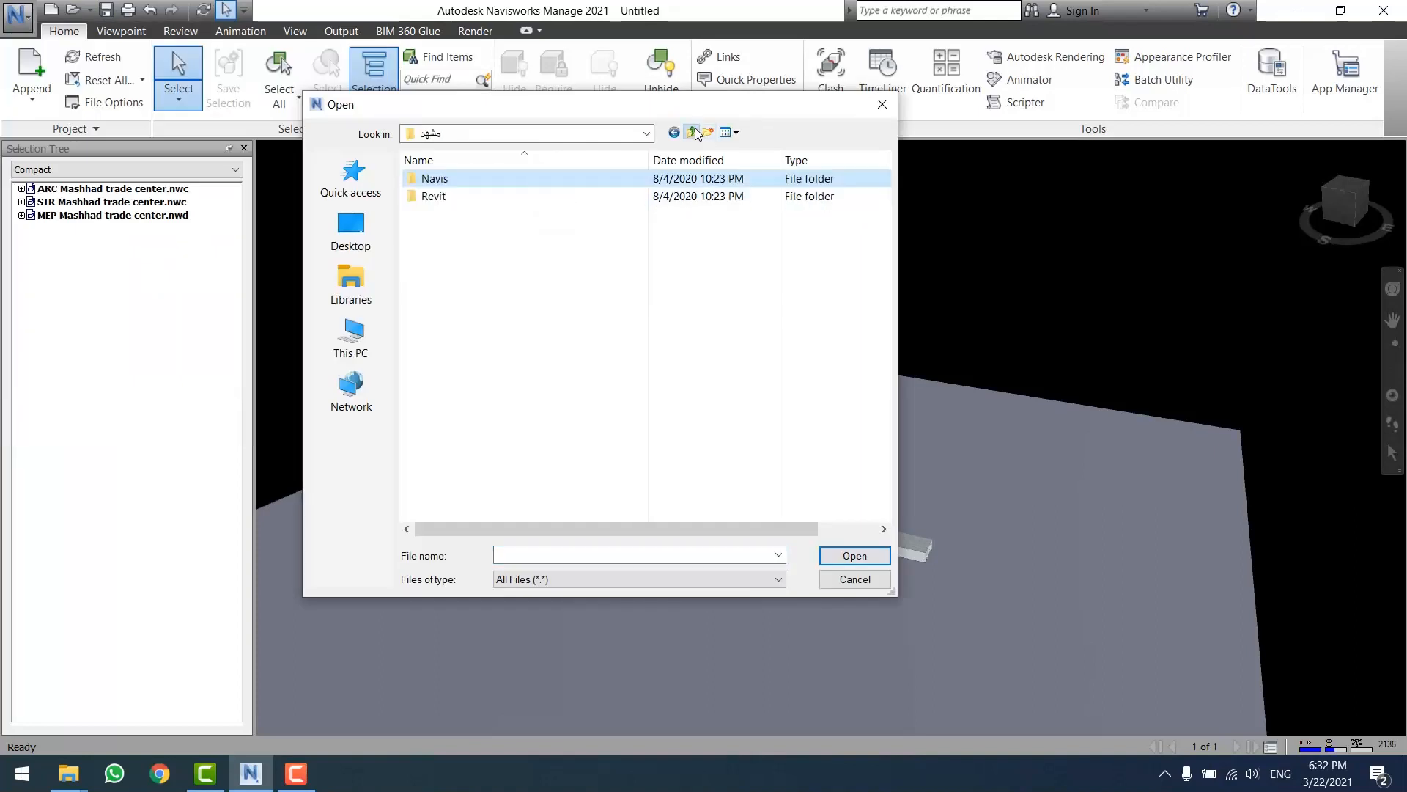
left_click(693, 132)
double_click(458, 303)
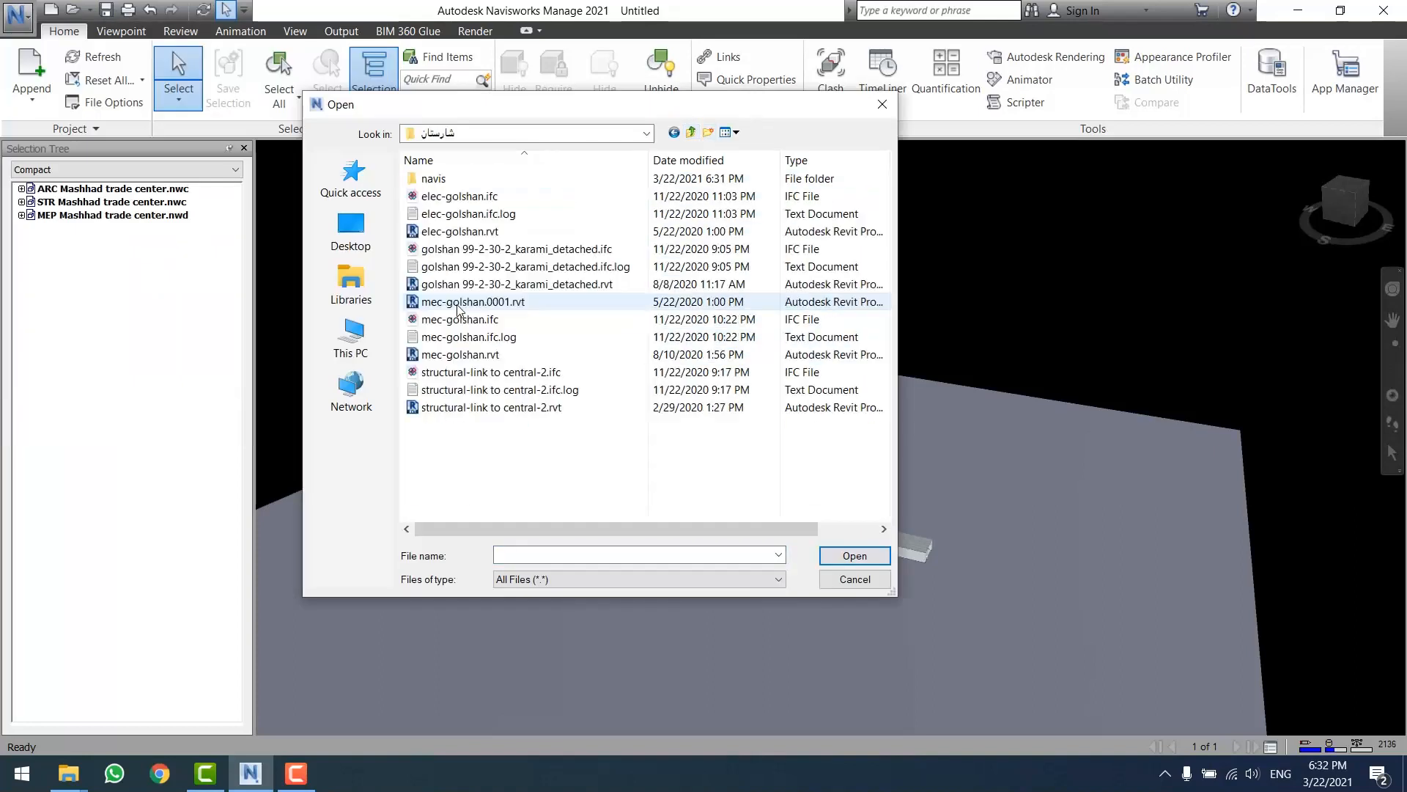
left_click(436, 182)
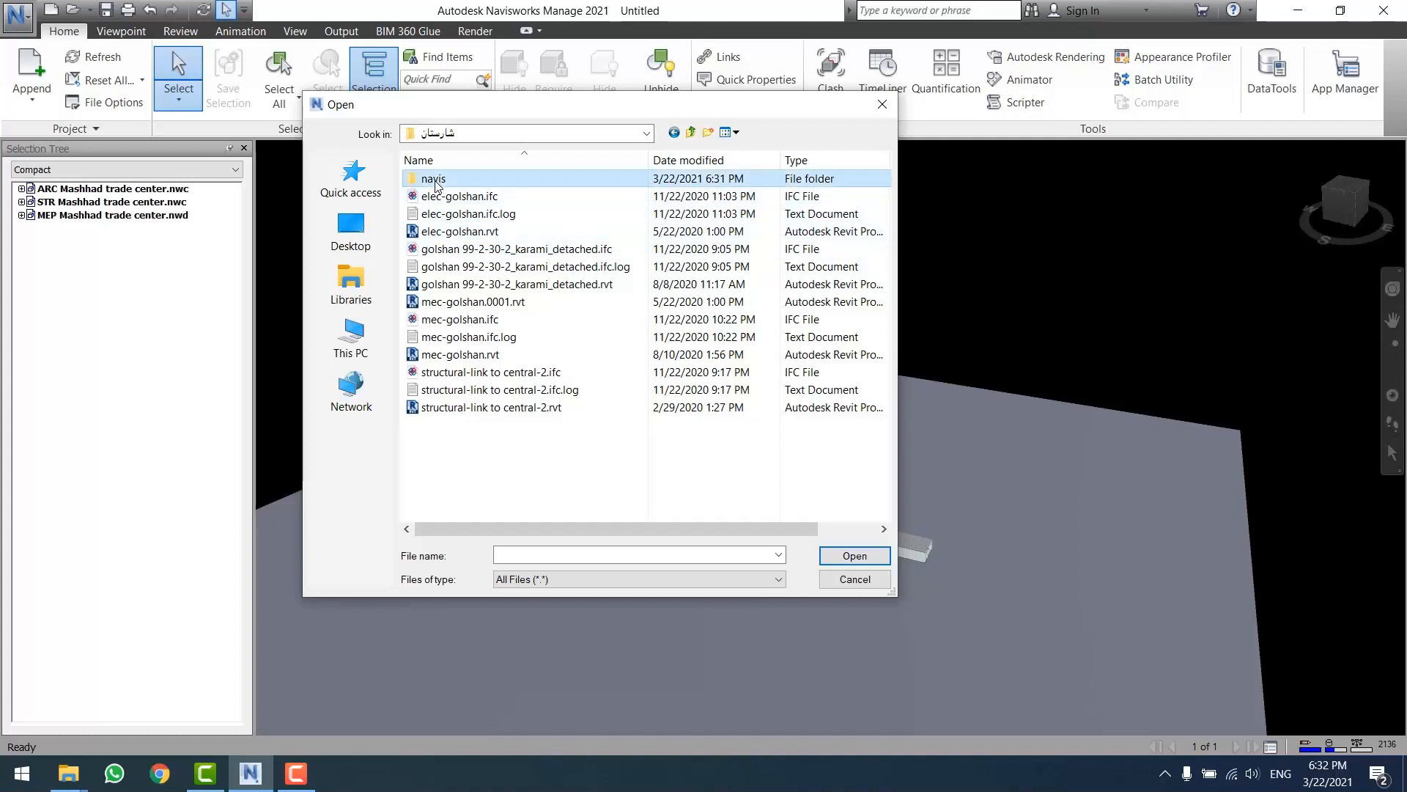
double_click(436, 182)
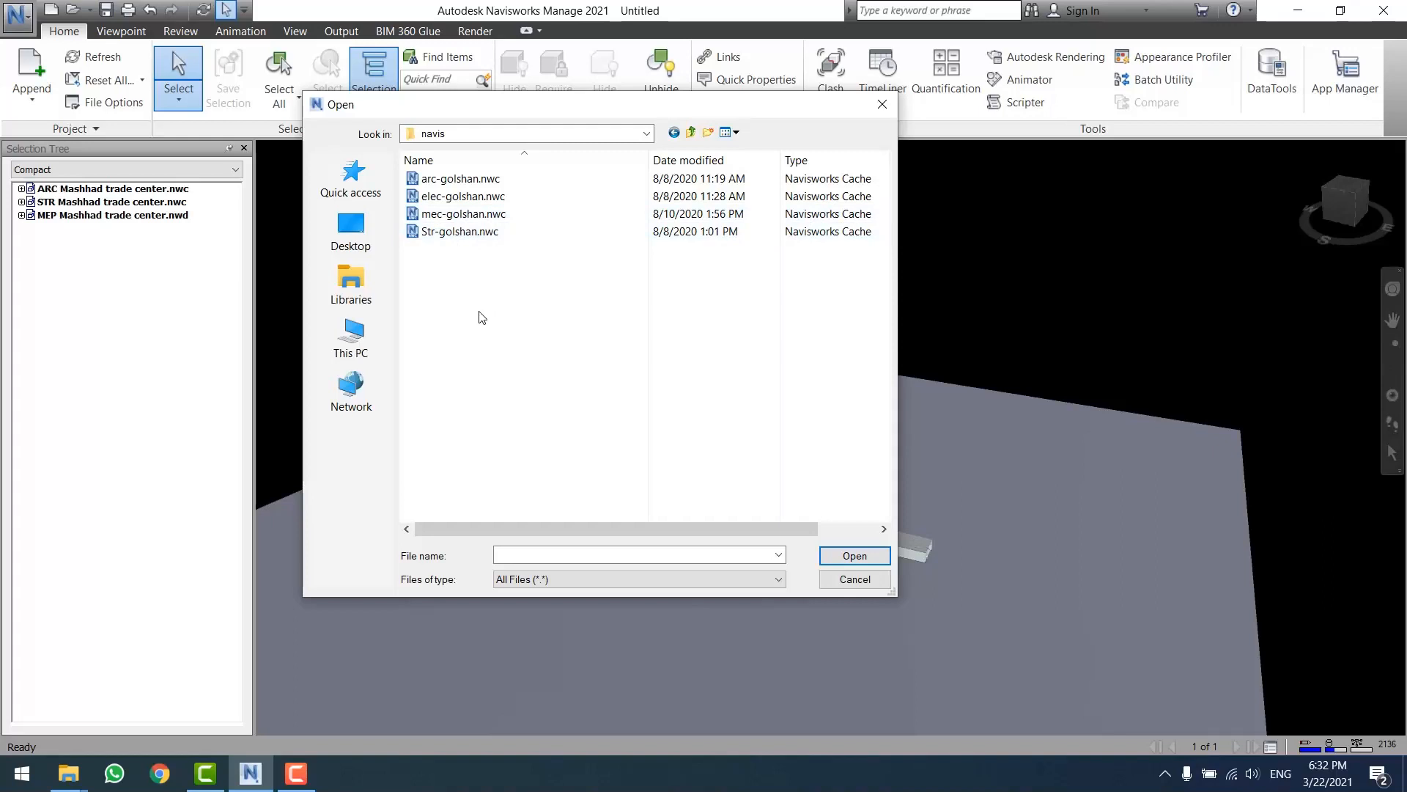
left_click_drag(538, 107, 739, 108)
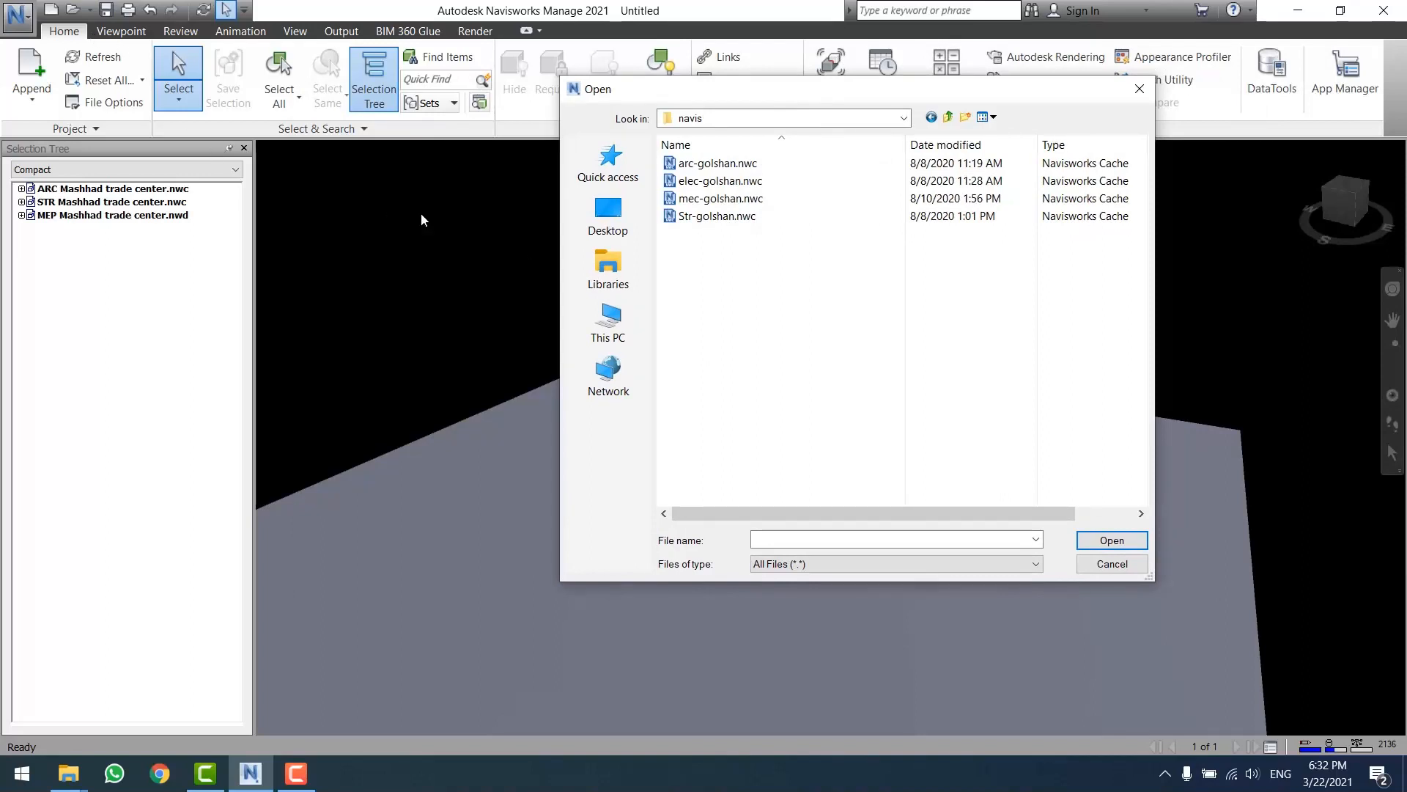
- Open arc-golshan.nwc without saving the changes to Untitled.nwf
left_click(717, 164)
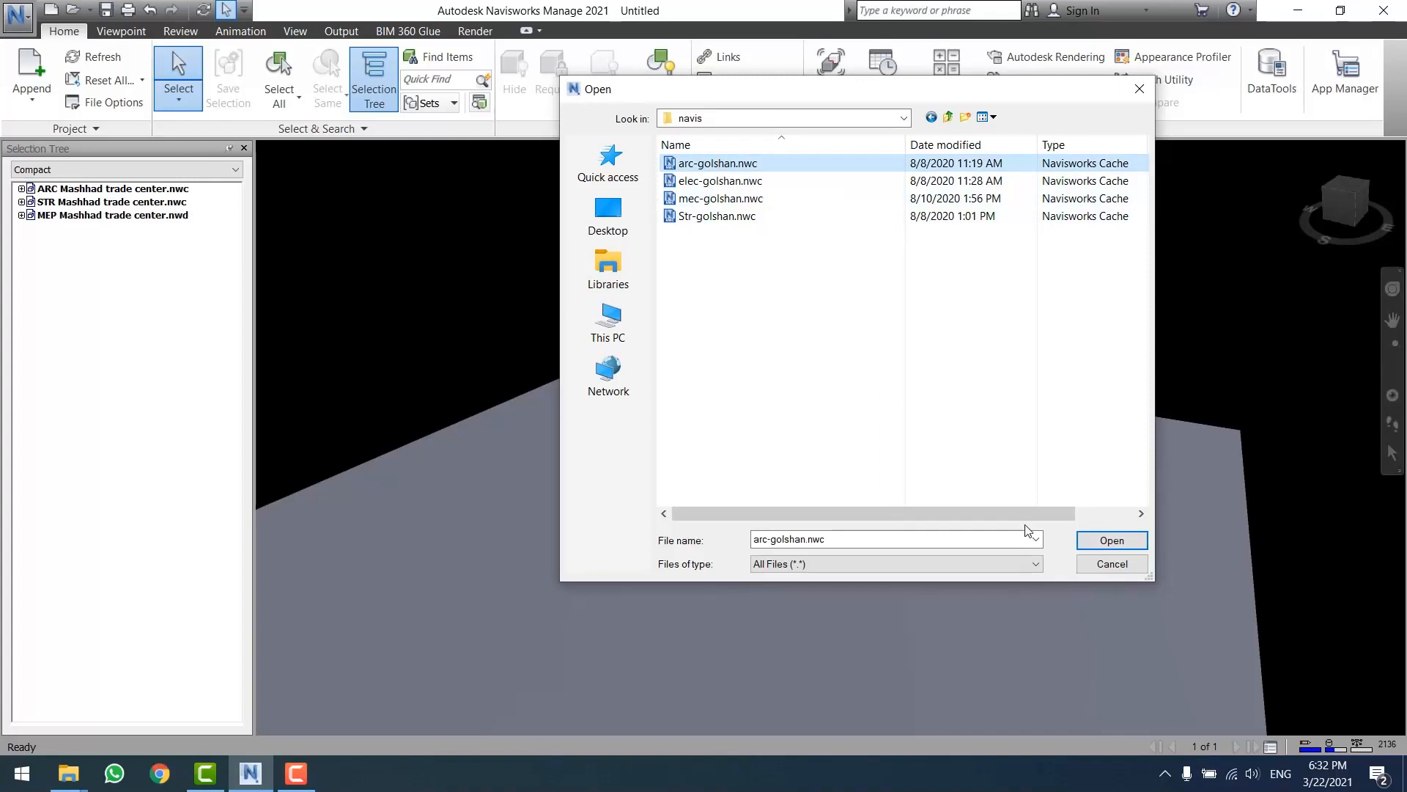
left_click(1098, 540)
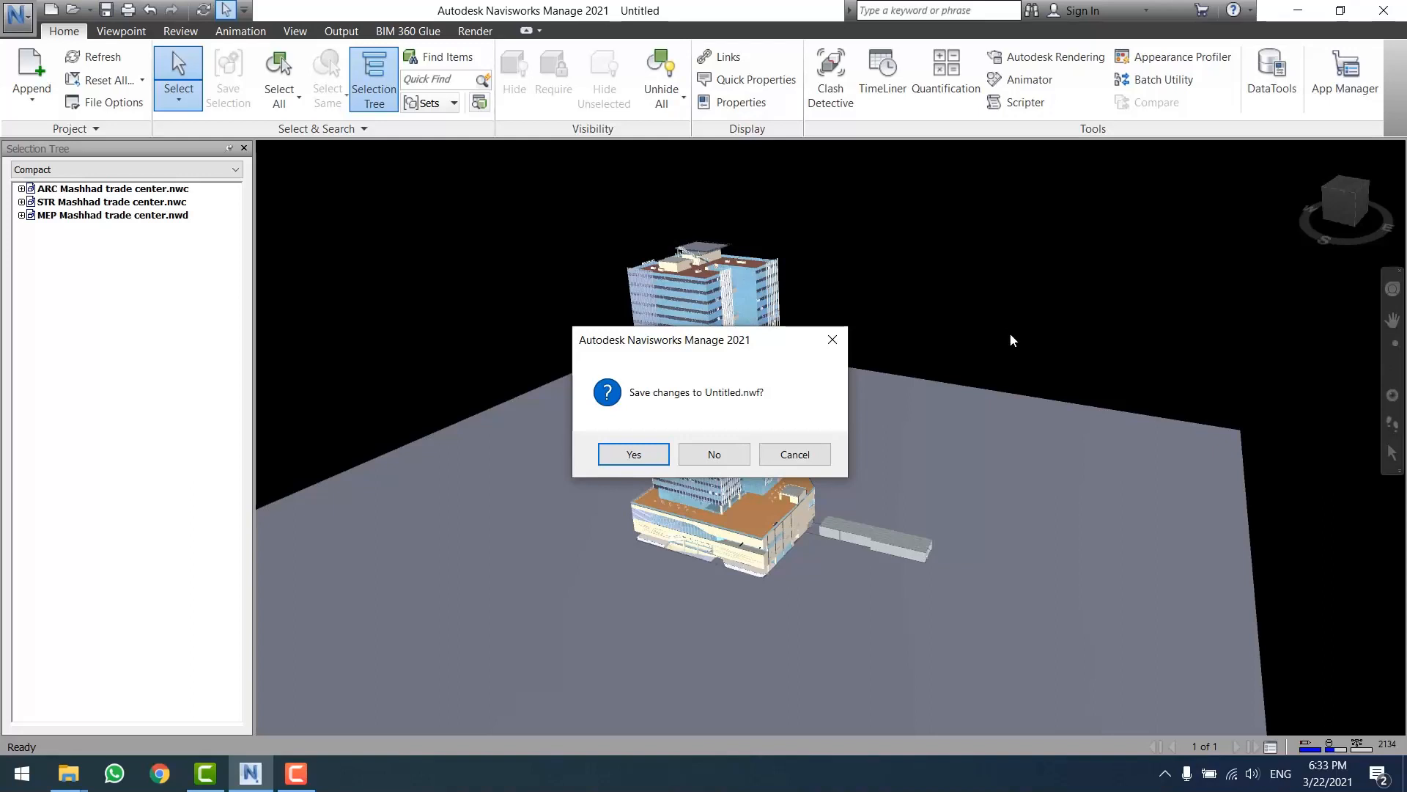
left_click(728, 453)
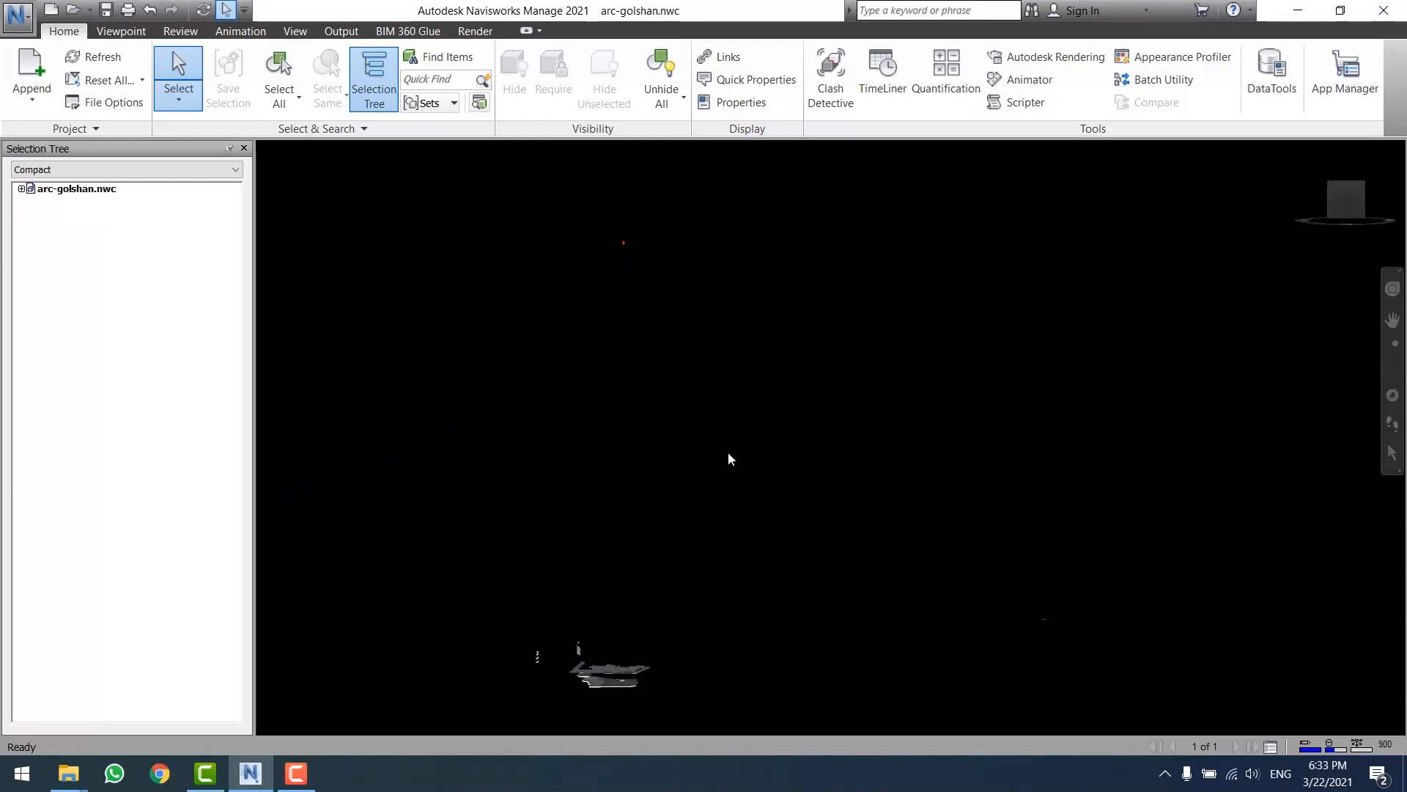
- Examine the architectural building model from its front and corner, selecting an item on the facade
scroll(629, 661, "up", 10)
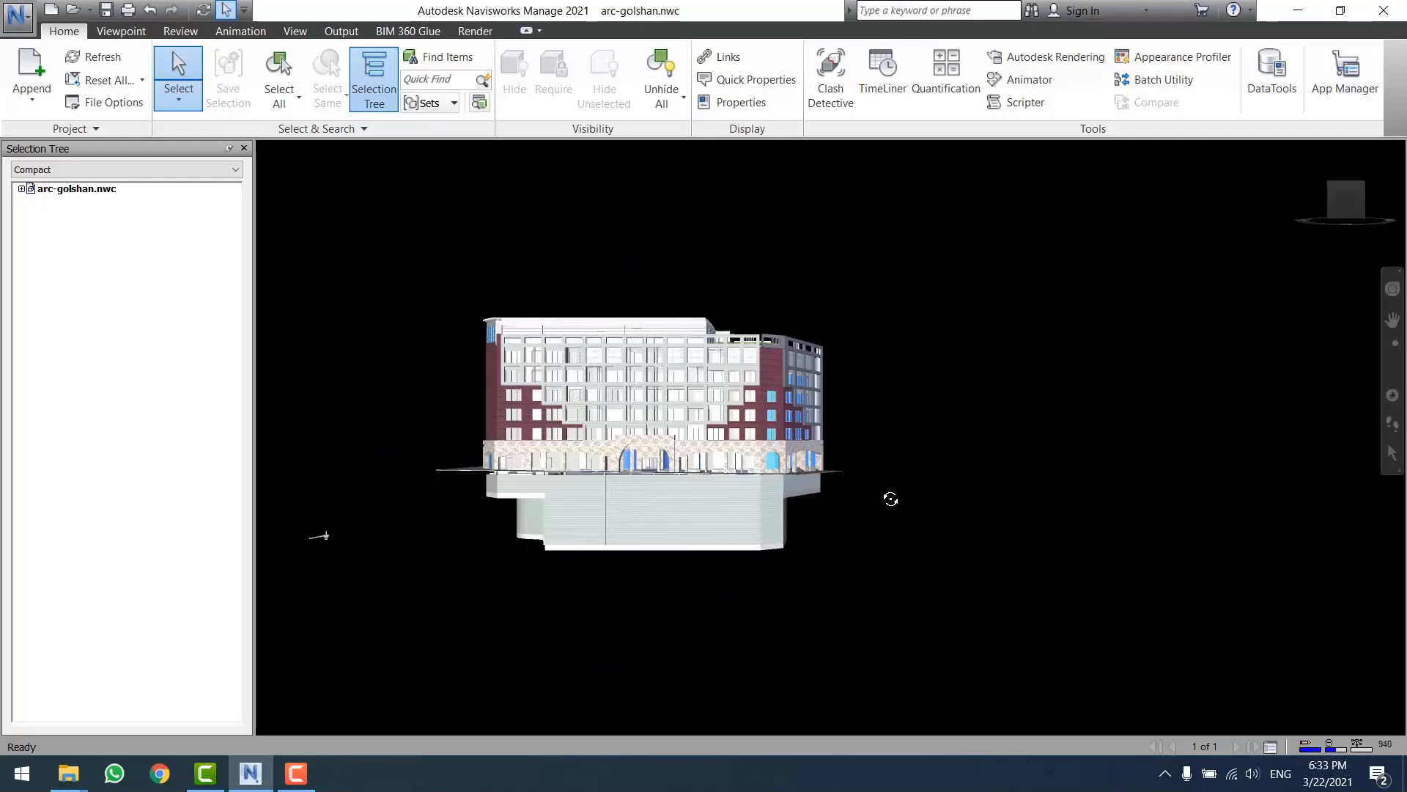
middle_click_drag(890, 497, 854, 515, "shift")
middle_click_drag(598, 719, 849, 352)
mouse_move(575, 575)
middle_mouse_down()
mouse_move(821, 374)
mouse_move(757, 414)
middle_mouse_up()
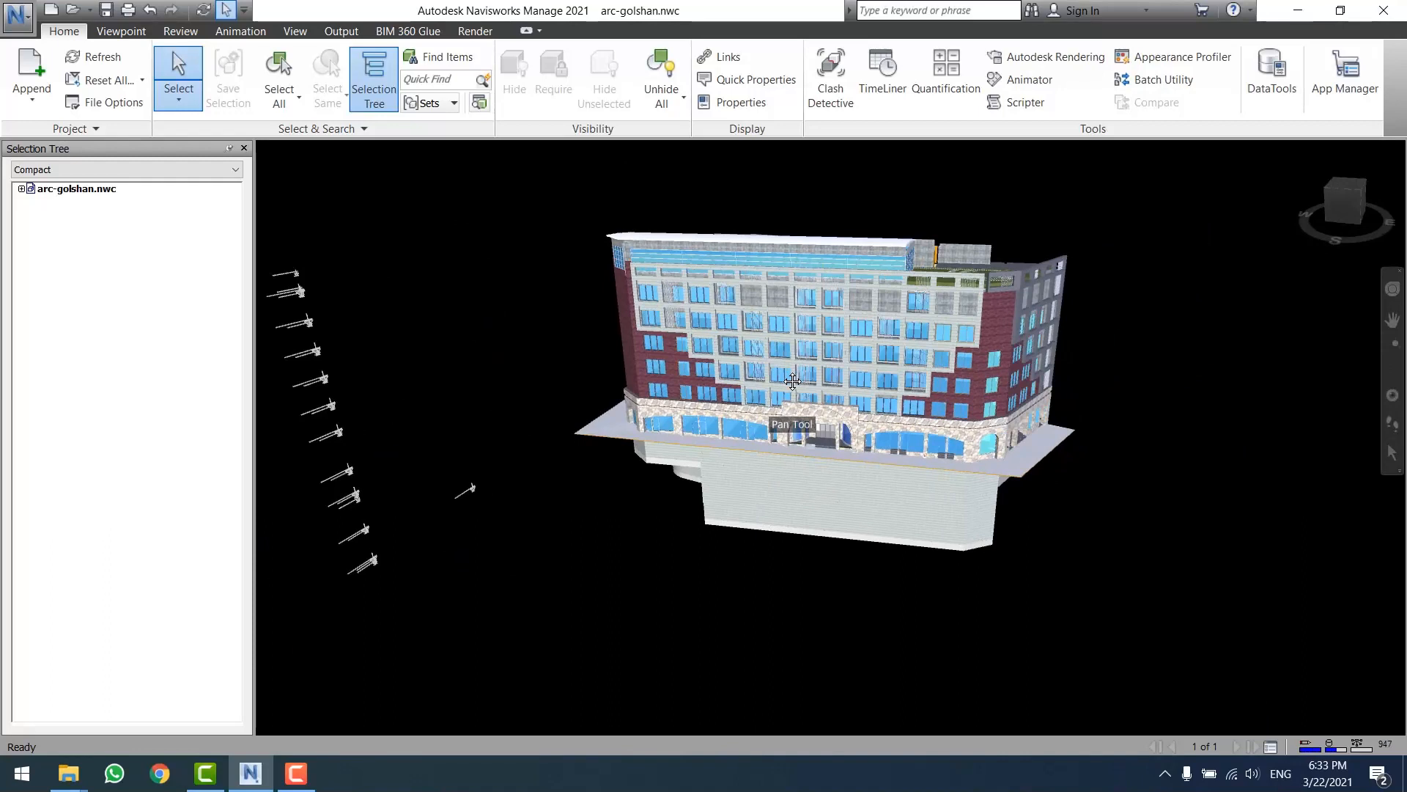
left_click(879, 347)
middle_click_drag(955, 437, 884, 394, "shift")
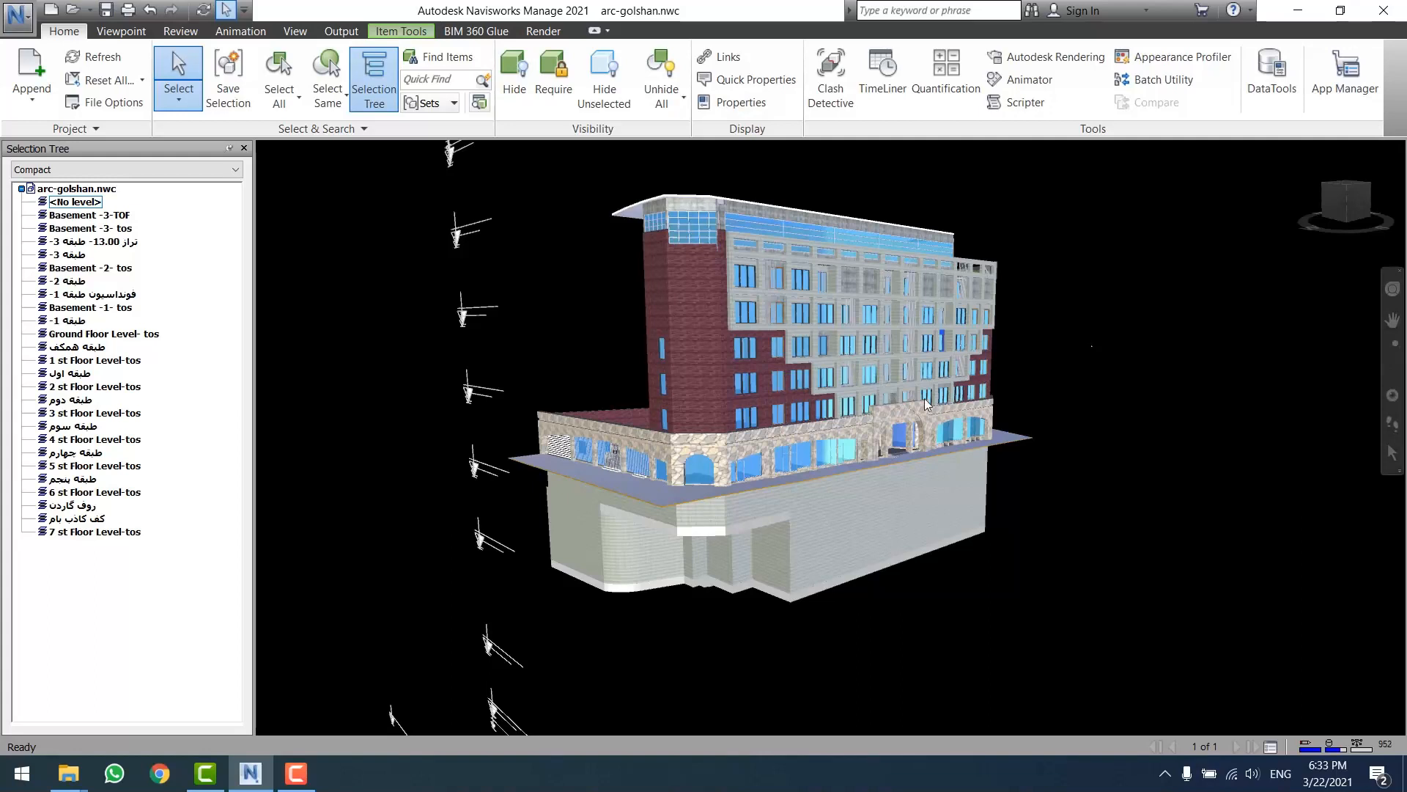
middle_click_drag(1090, 353, 1047, 373)
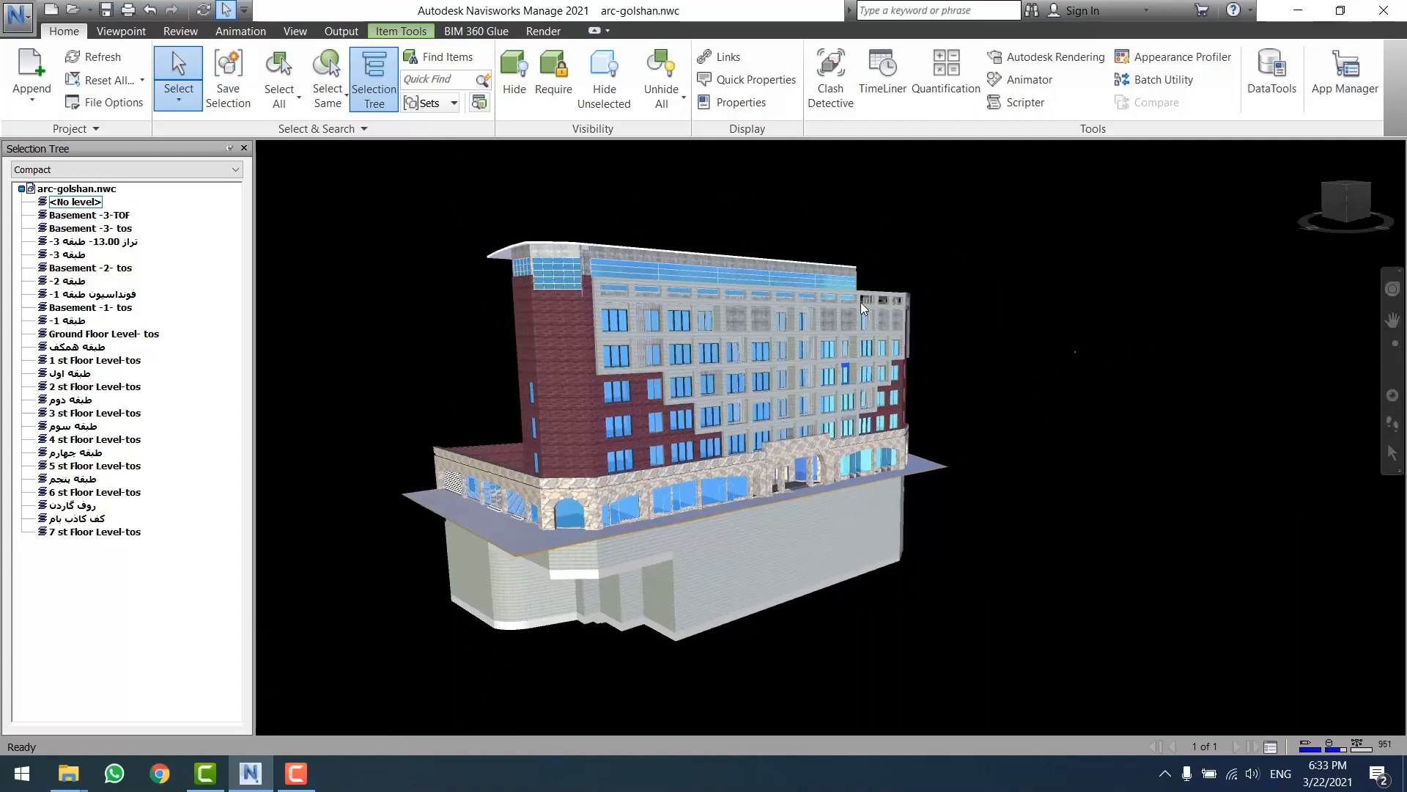
- Open Str-golshan.nwc in place of the architectural model and view the structure from a raised corner angle
left_click(23, 22)
left_click(63, 99)
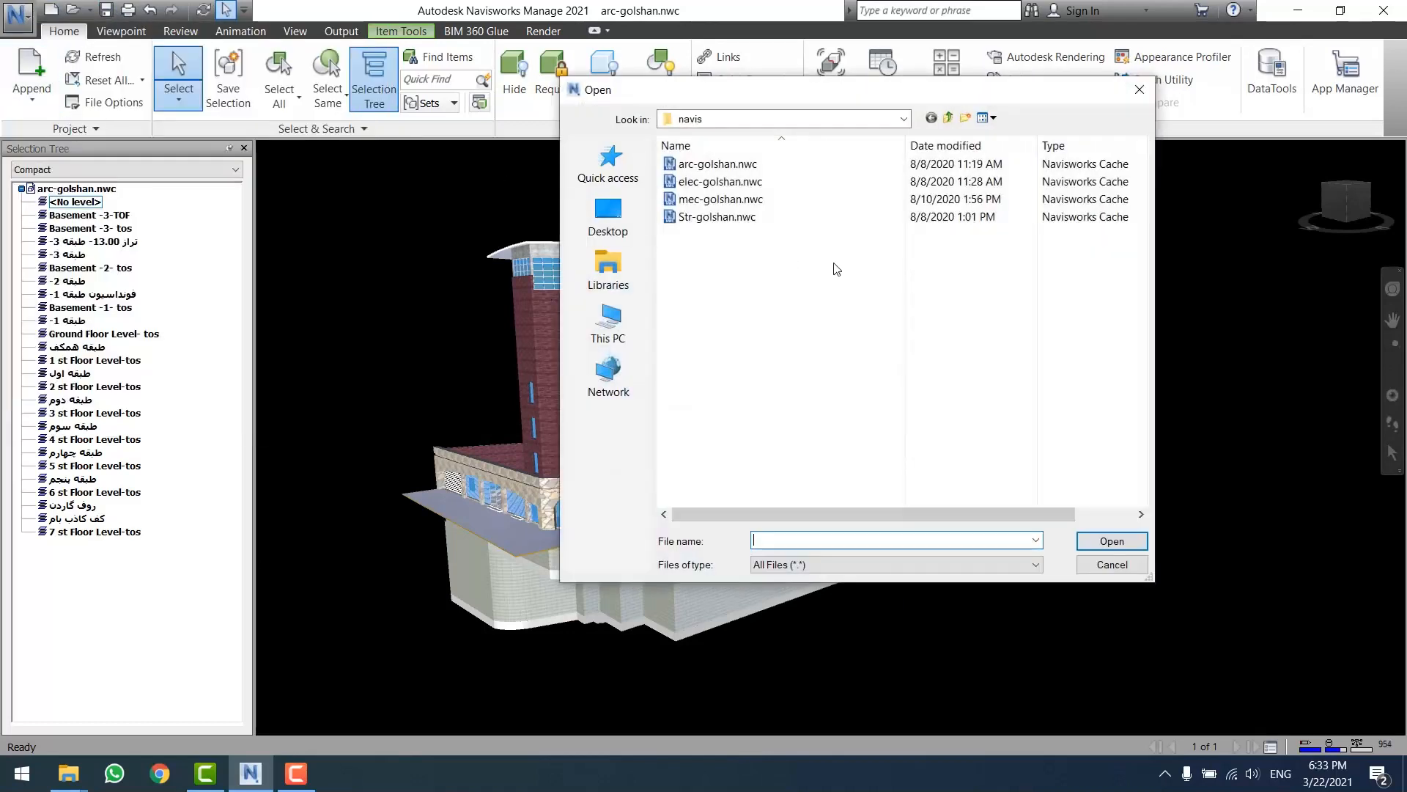
left_click(712, 217)
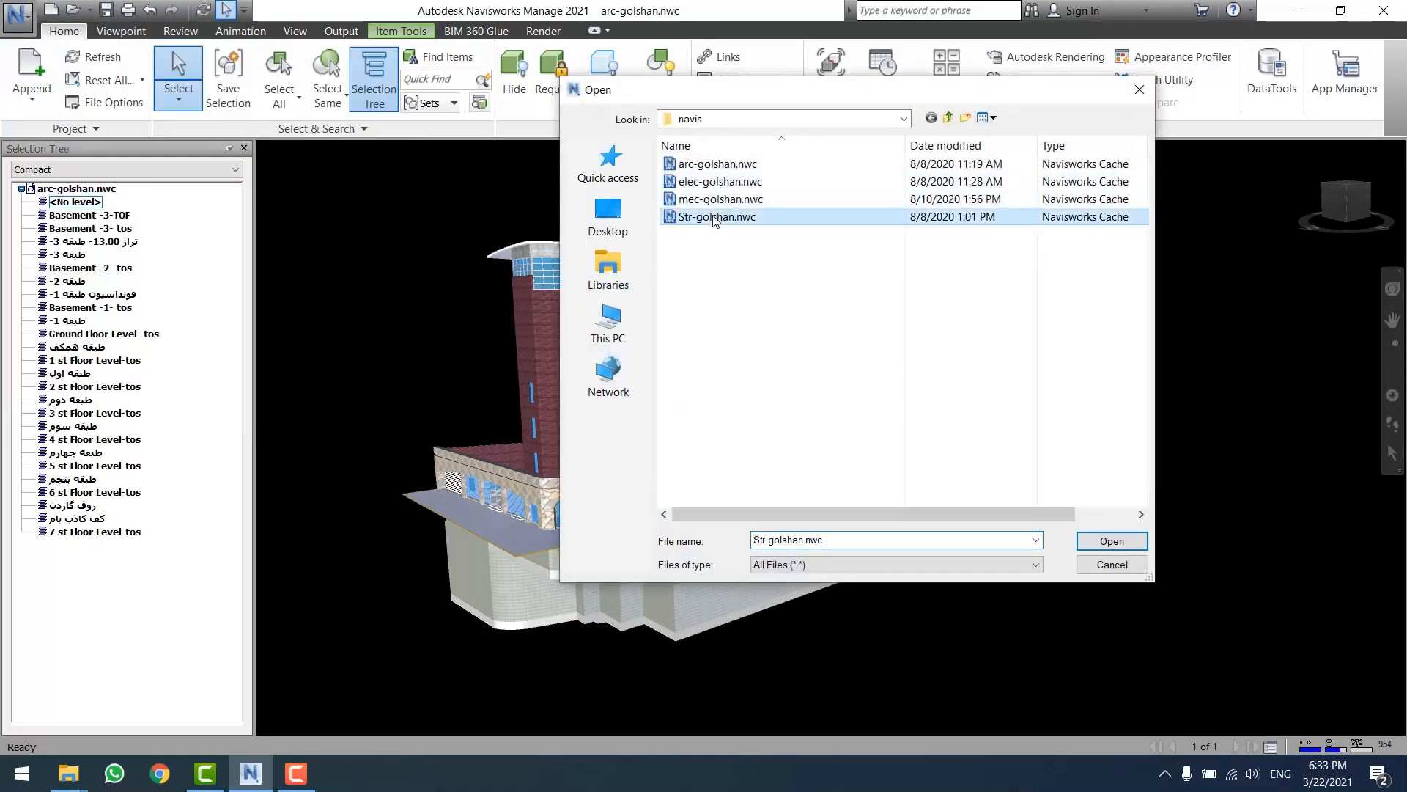
left_click(1100, 542)
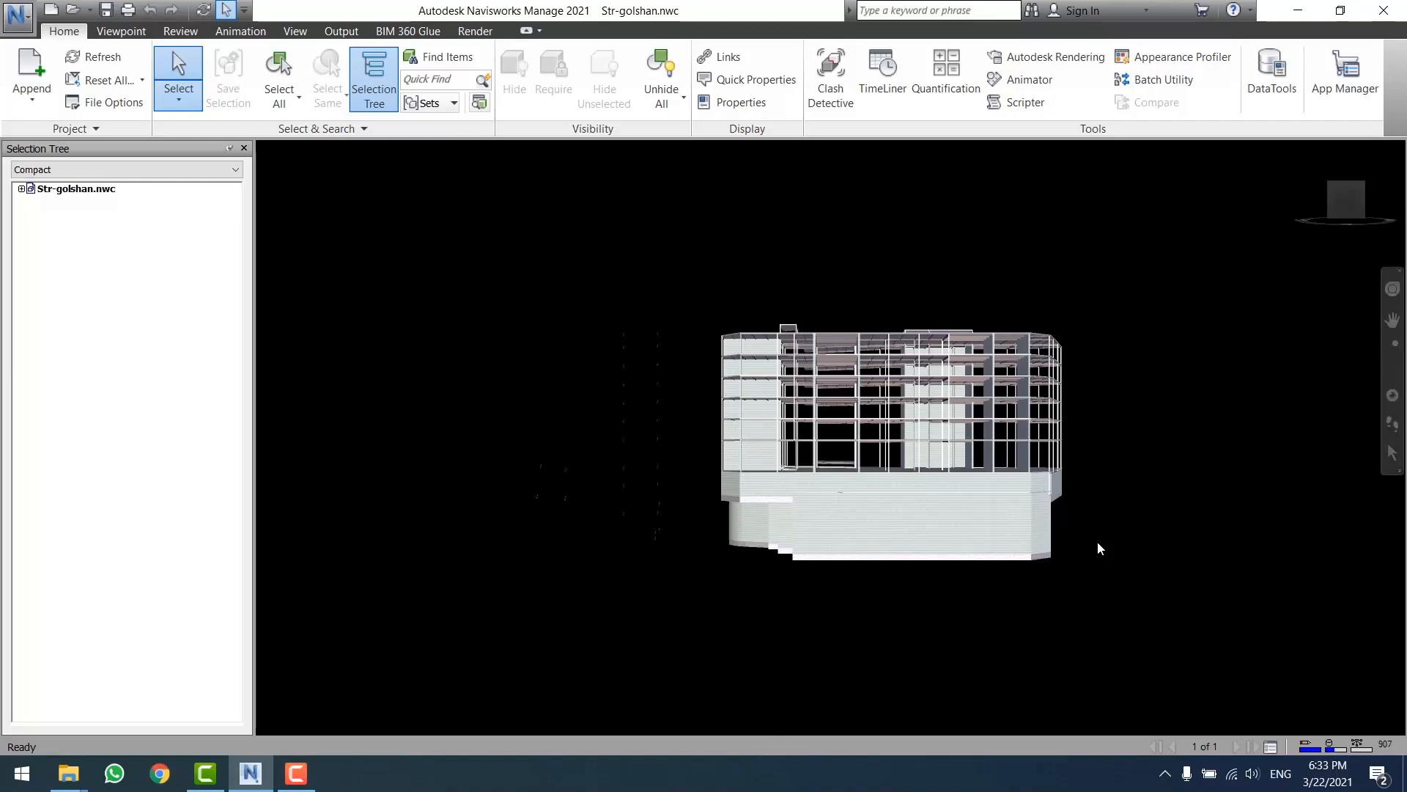
middle_click_drag(1083, 547, 918, 383, "shift")
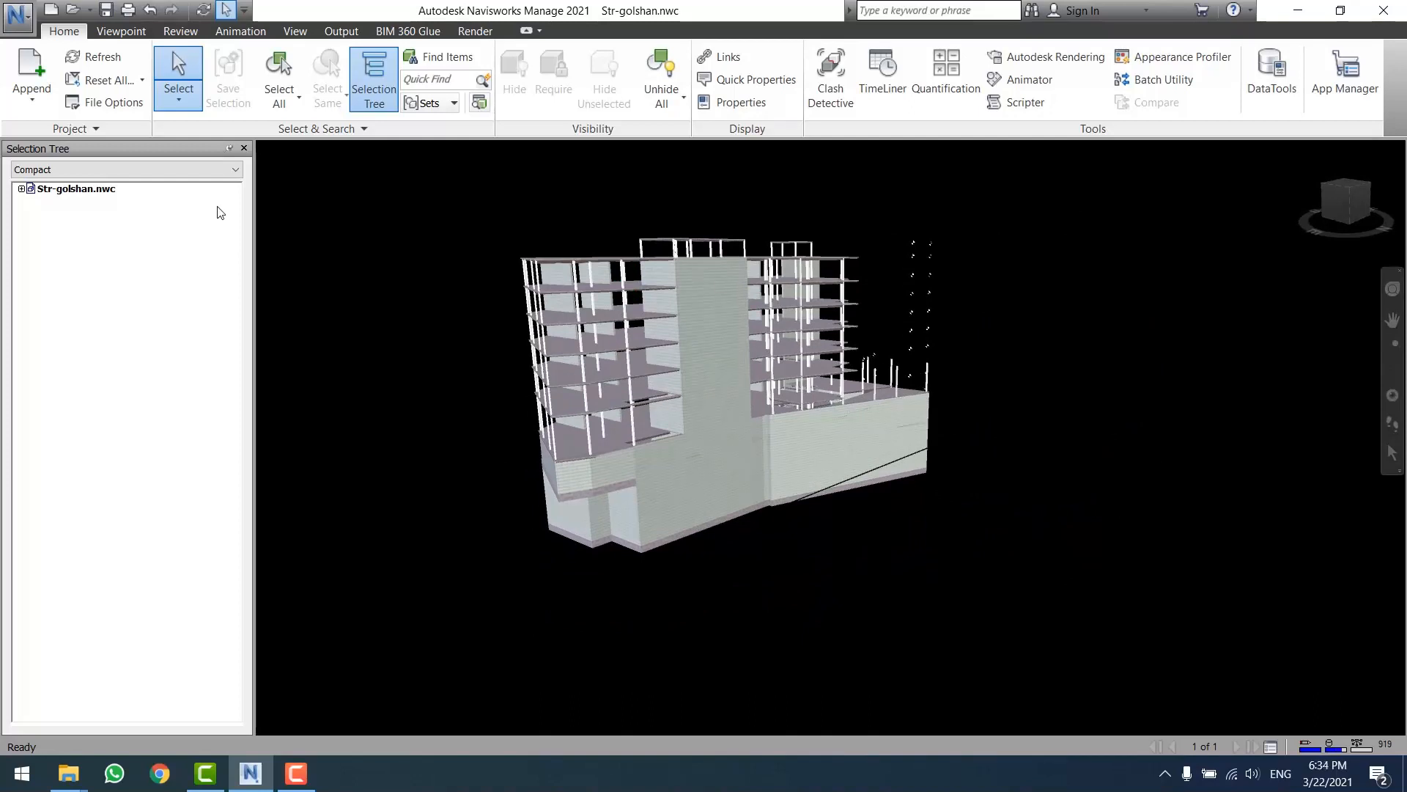
- Append mec-golshan.nwc and arc-golshan.nwc to the open structural model
left_click(32, 73)
left_click(719, 200)
left_click(1097, 542)
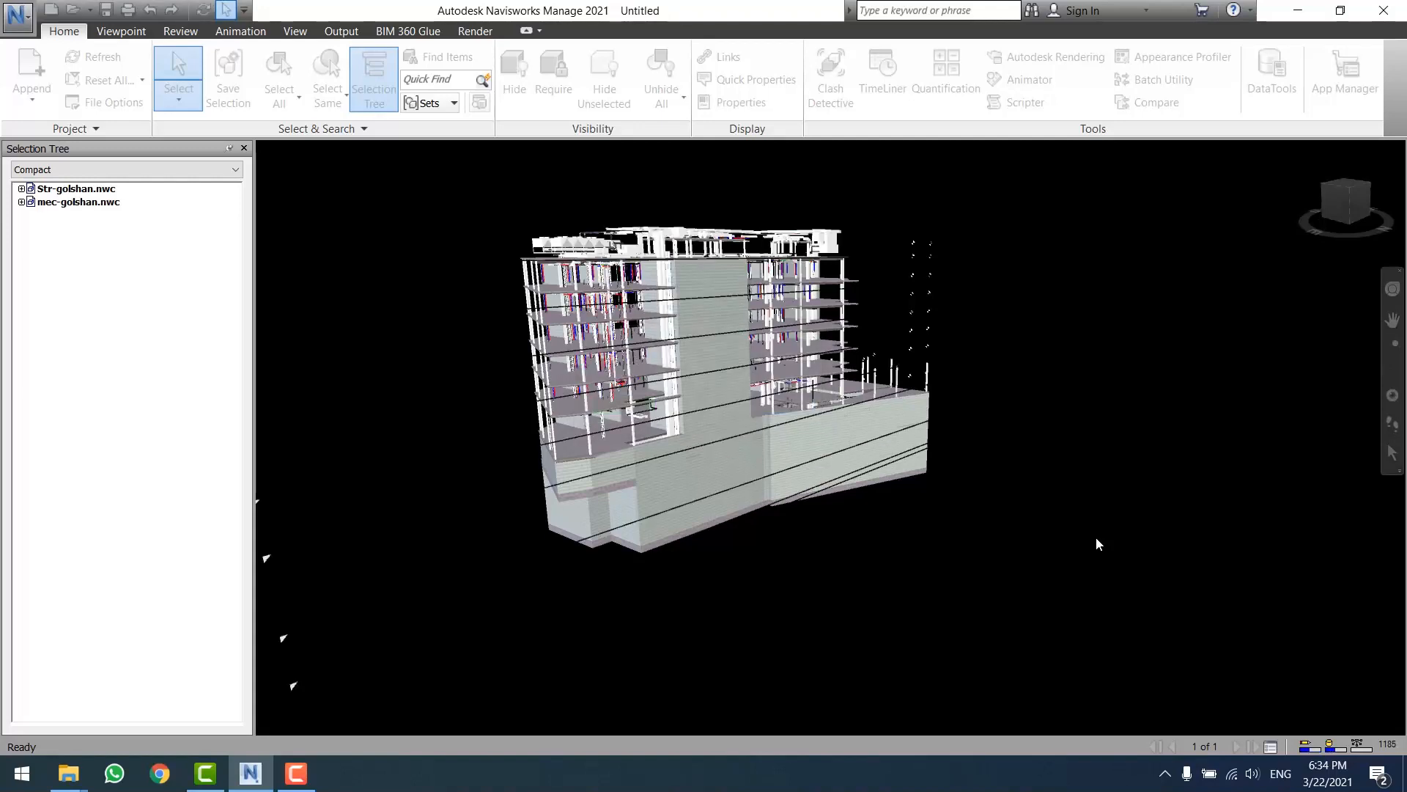
scroll(661, 307, "up", 1)
scroll(661, 307, "up", 2)
scroll(758, 498, "down", 2)
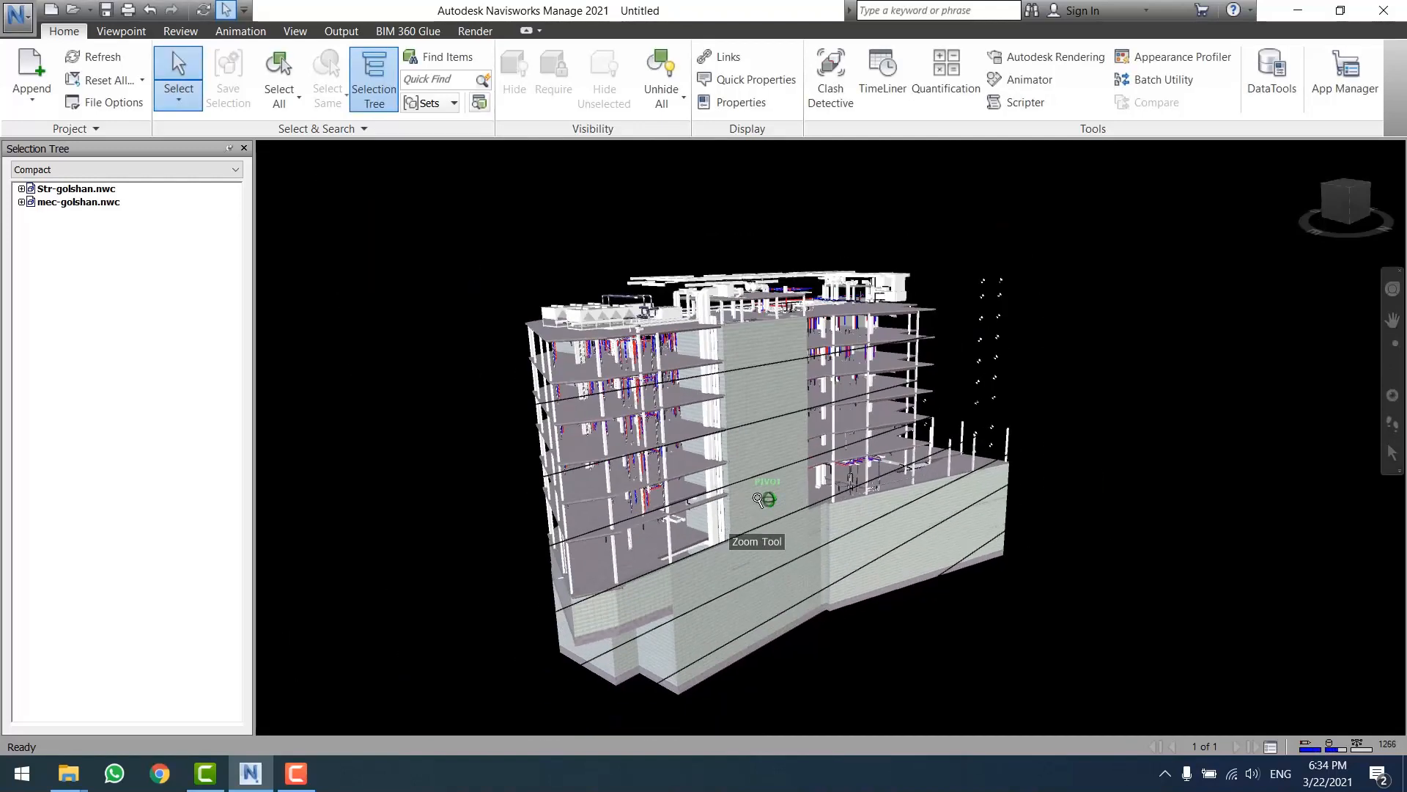
left_click(32, 66)
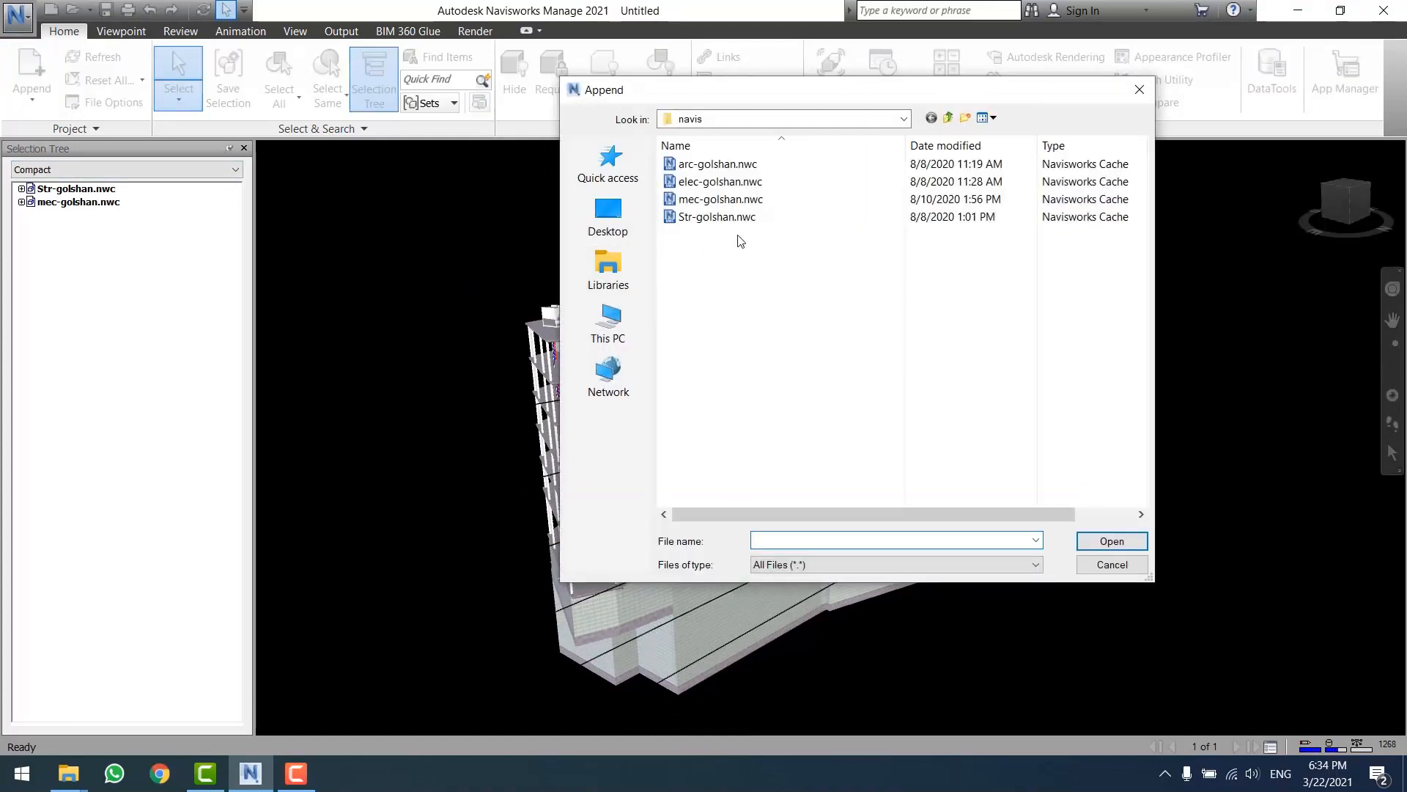
double_click(717, 164)
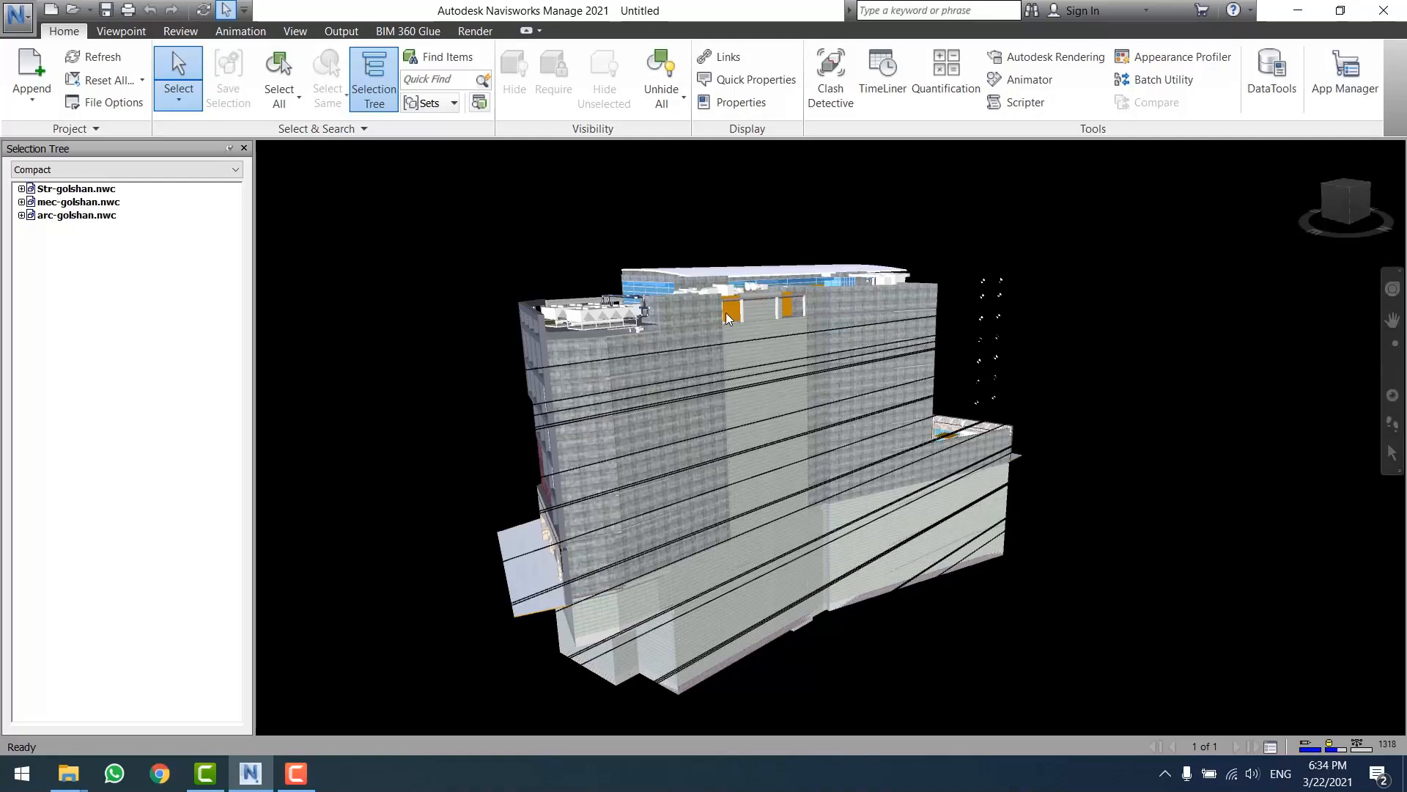
- Append arc-golshan.nwc a second time and select the duplicate copy in the Selection Tree
left_click(30, 70)
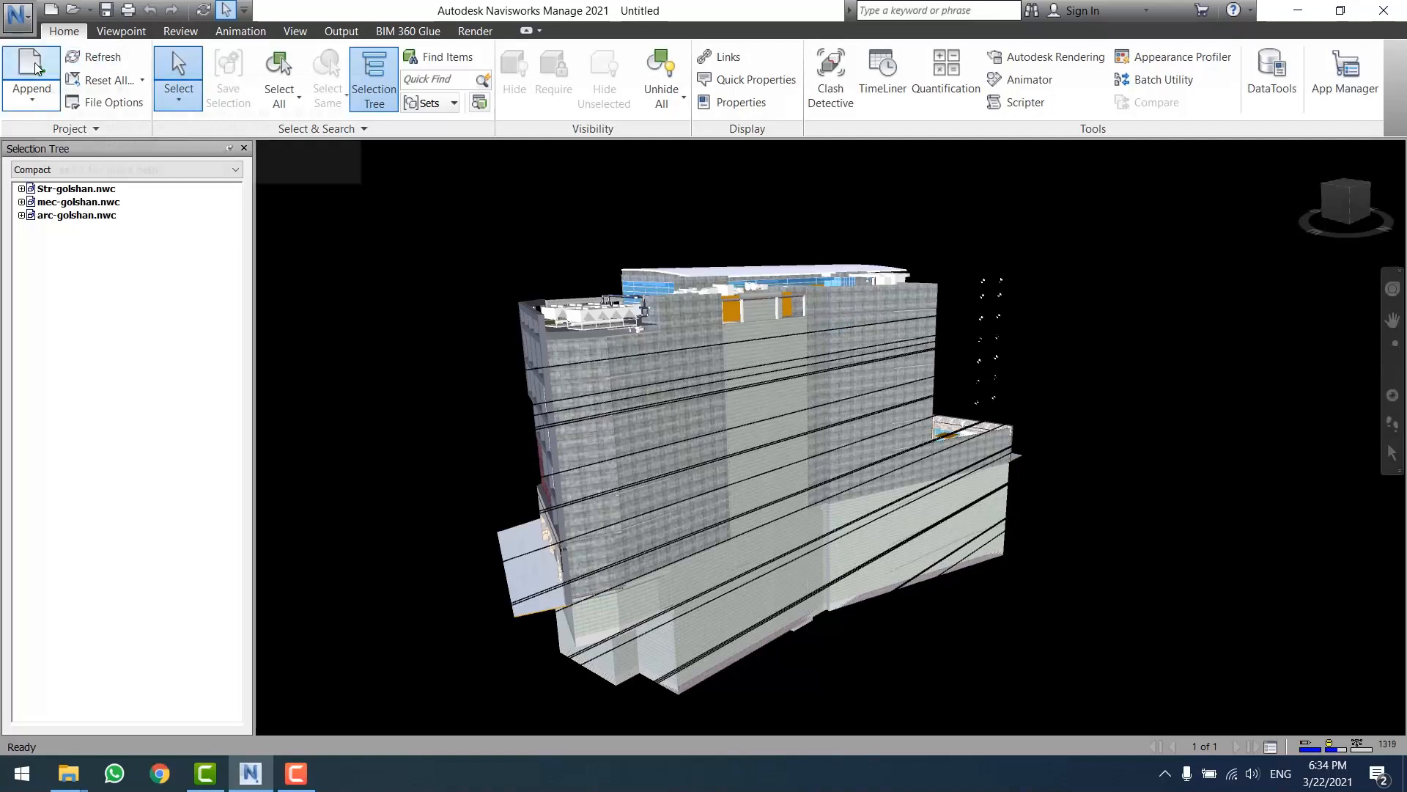
left_click_drag(741, 97, 918, 111)
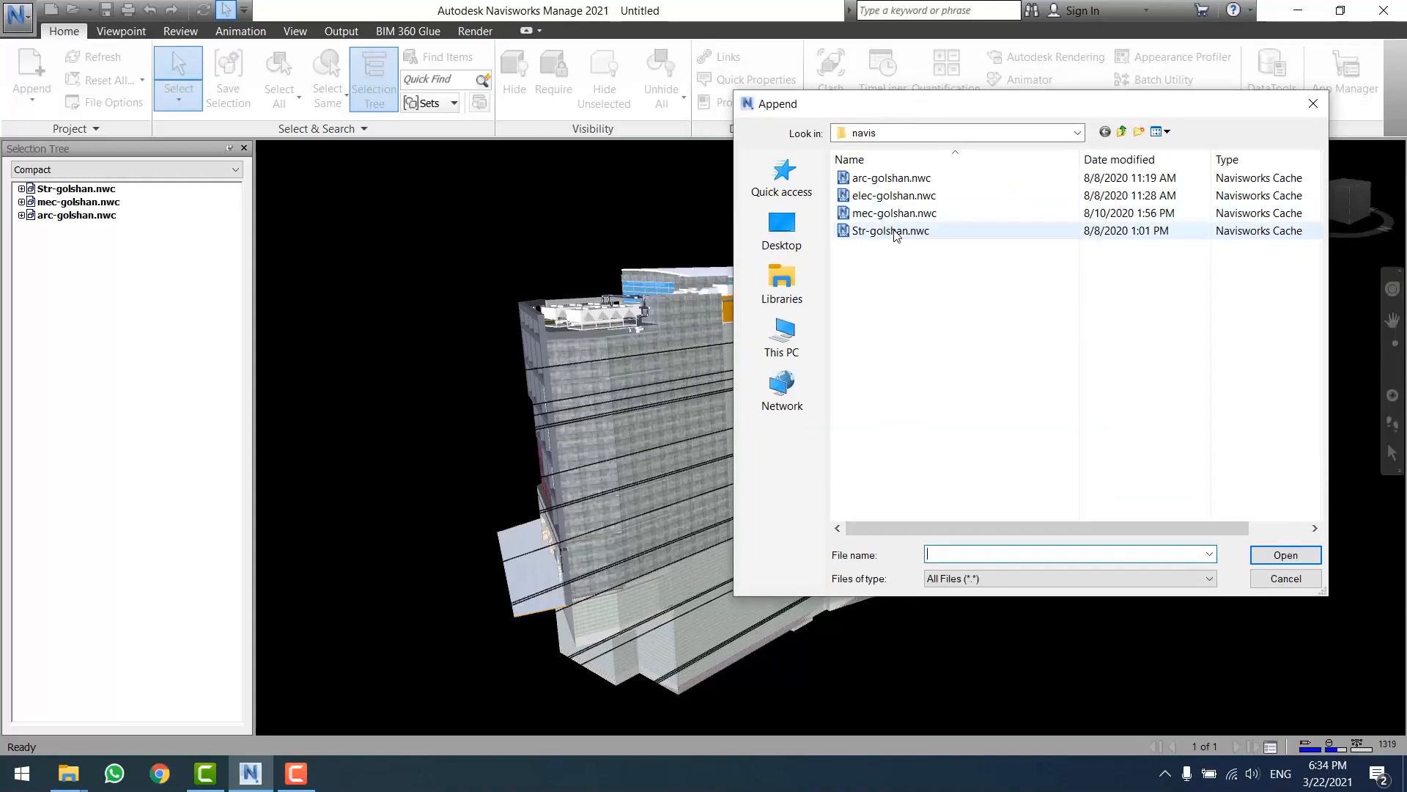
left_click(890, 178)
double_click(890, 179)
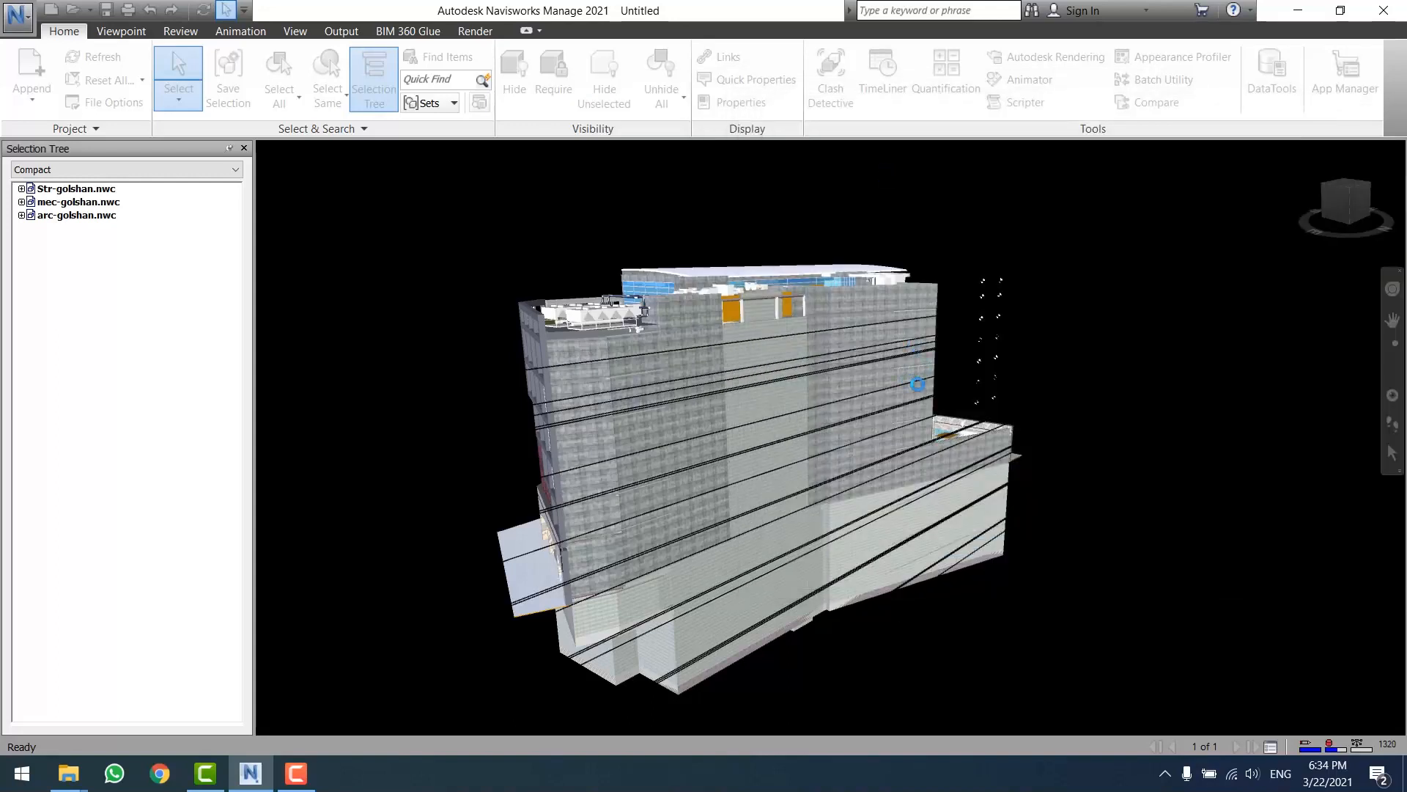
middle_click_drag(532, 466, 1126, 437, "shift")
middle_click_drag(870, 431, 983, 384)
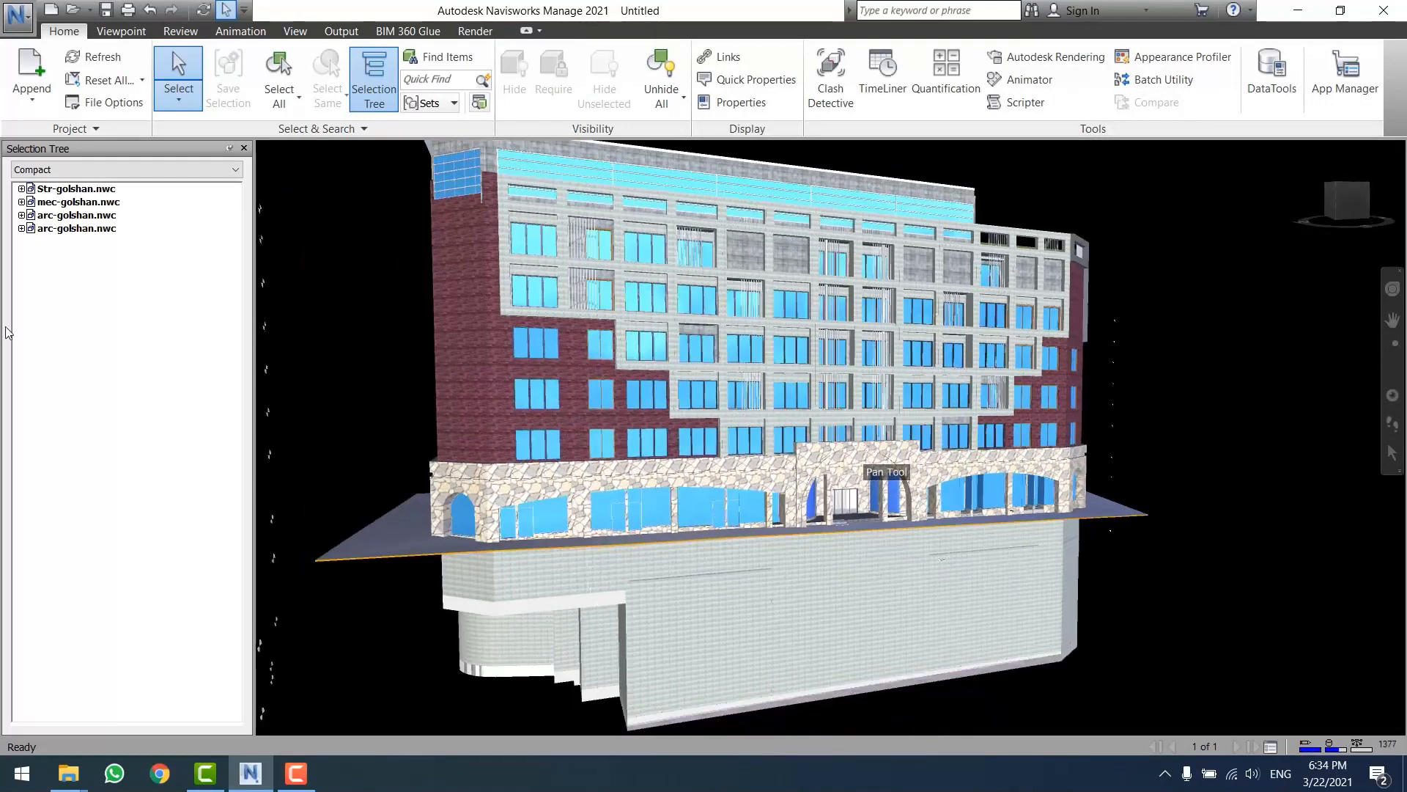
left_click(78, 228)
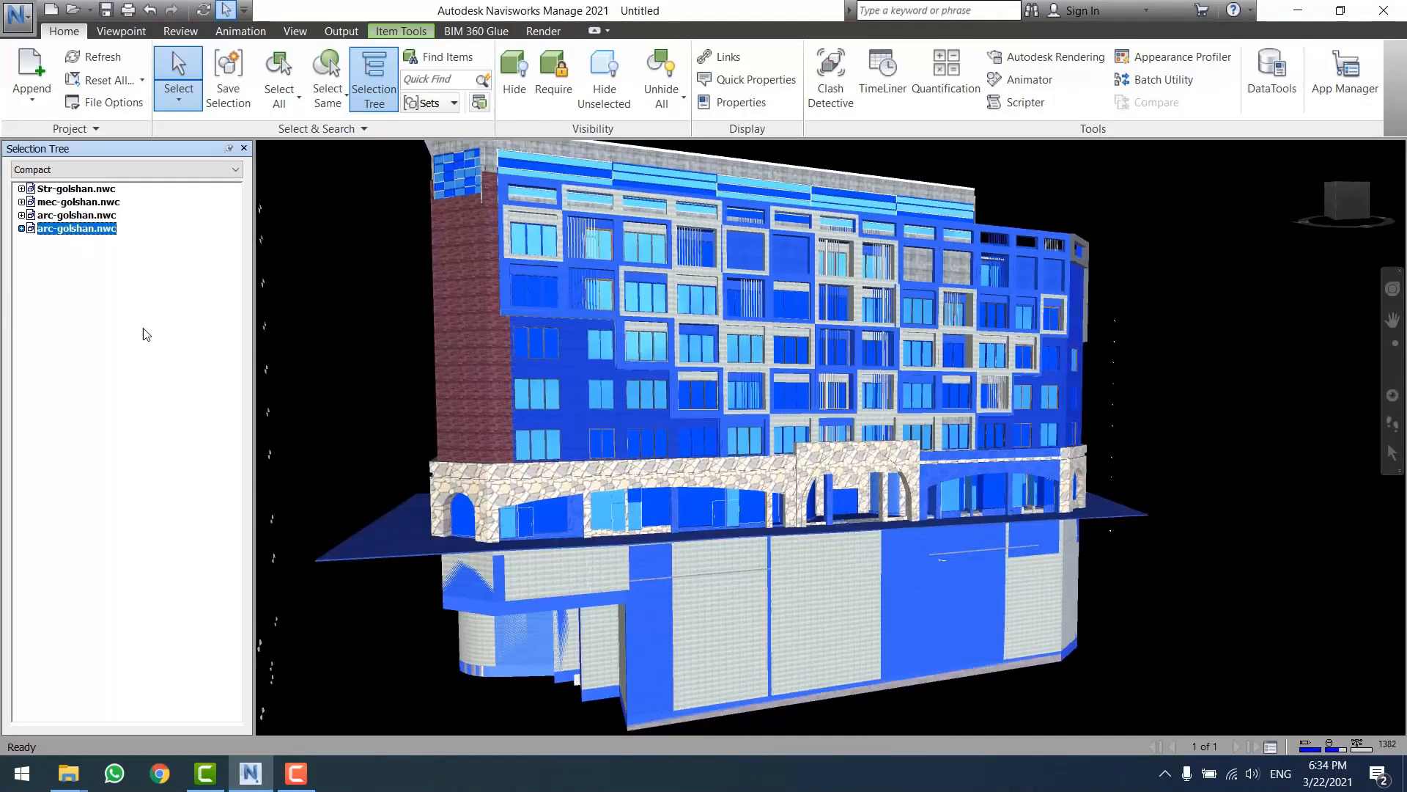
- Delete the duplicate arc-golshan.nwc file from the model and collapse the remaining arc-golshan.nwc levels in the Selection Tree
key("Delete")
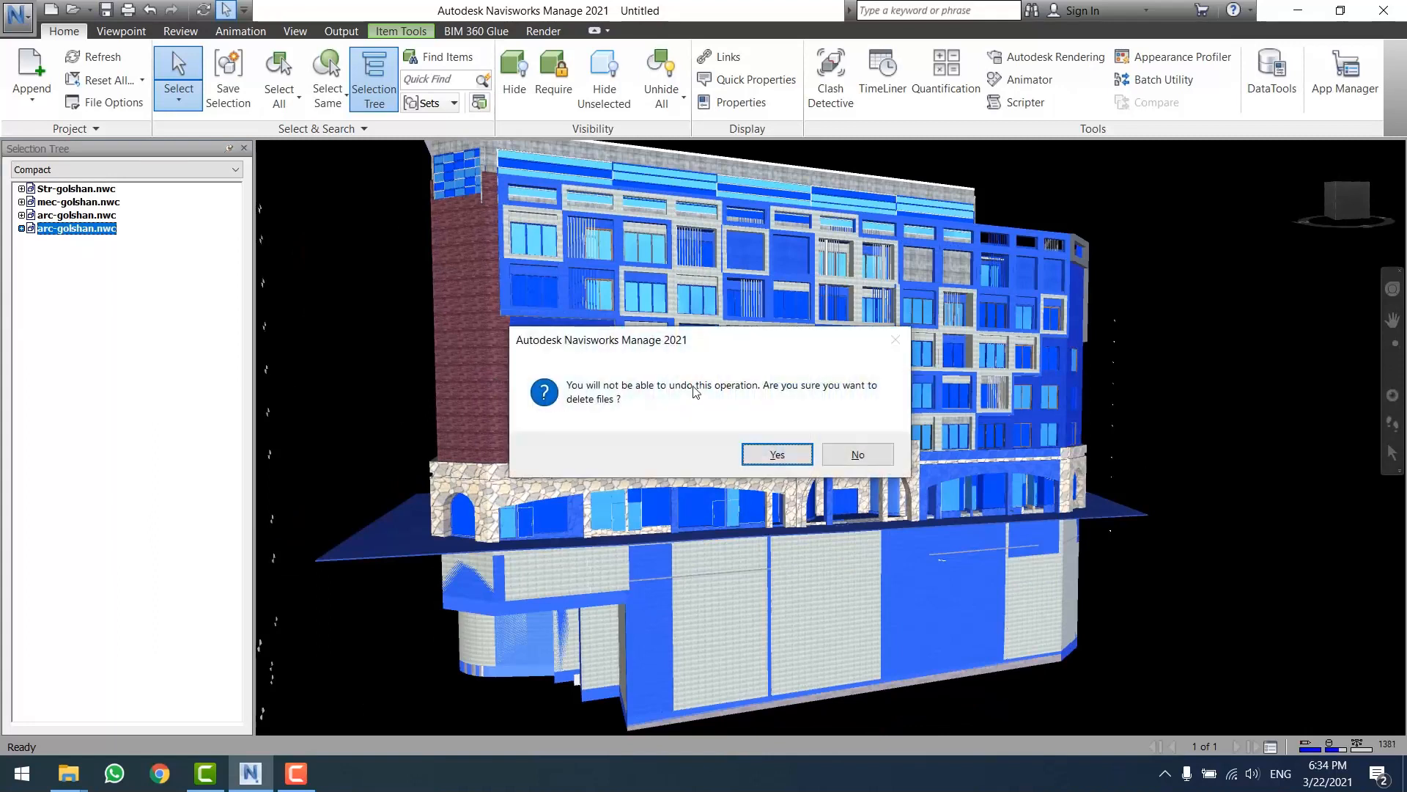
left_click(768, 453)
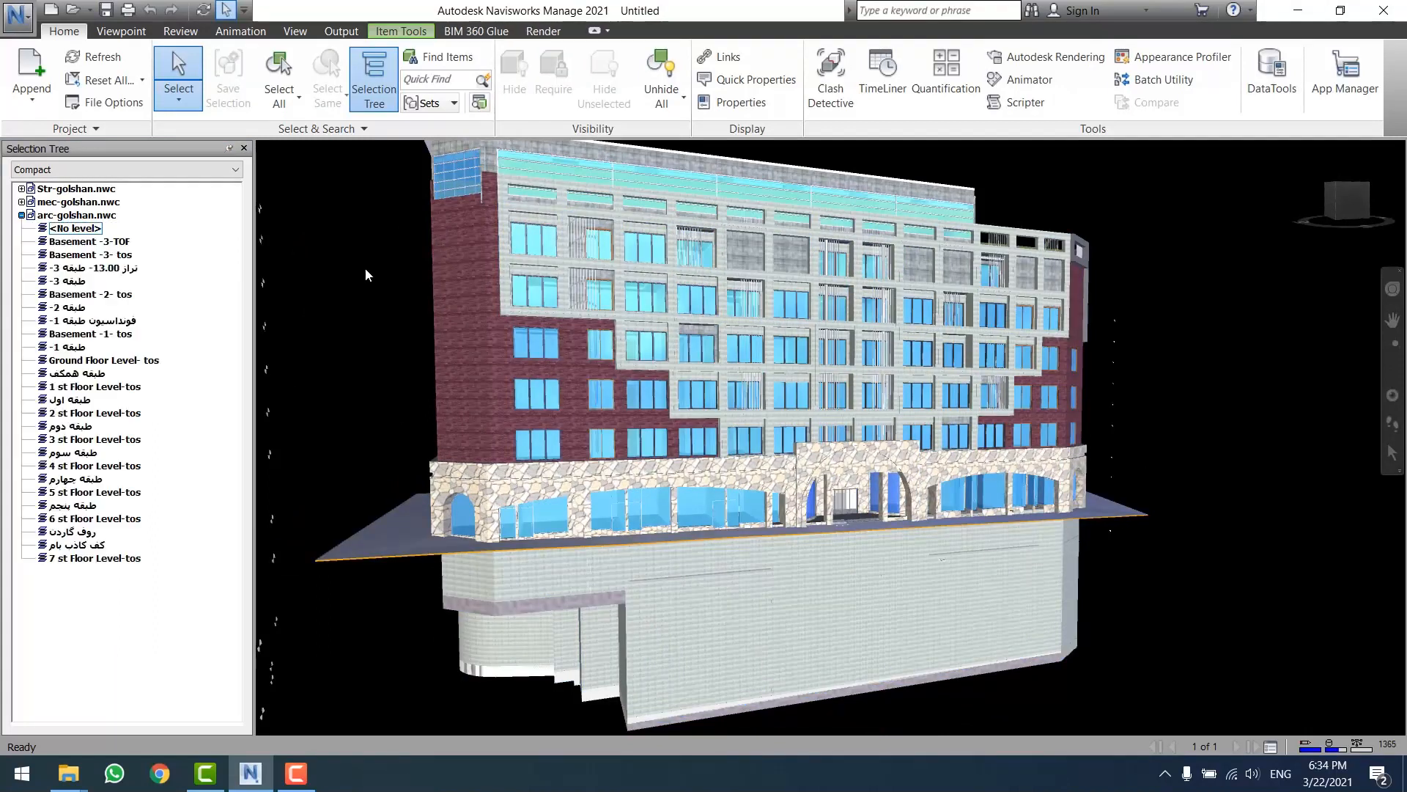
left_click(20, 216)
left_click(22, 216)
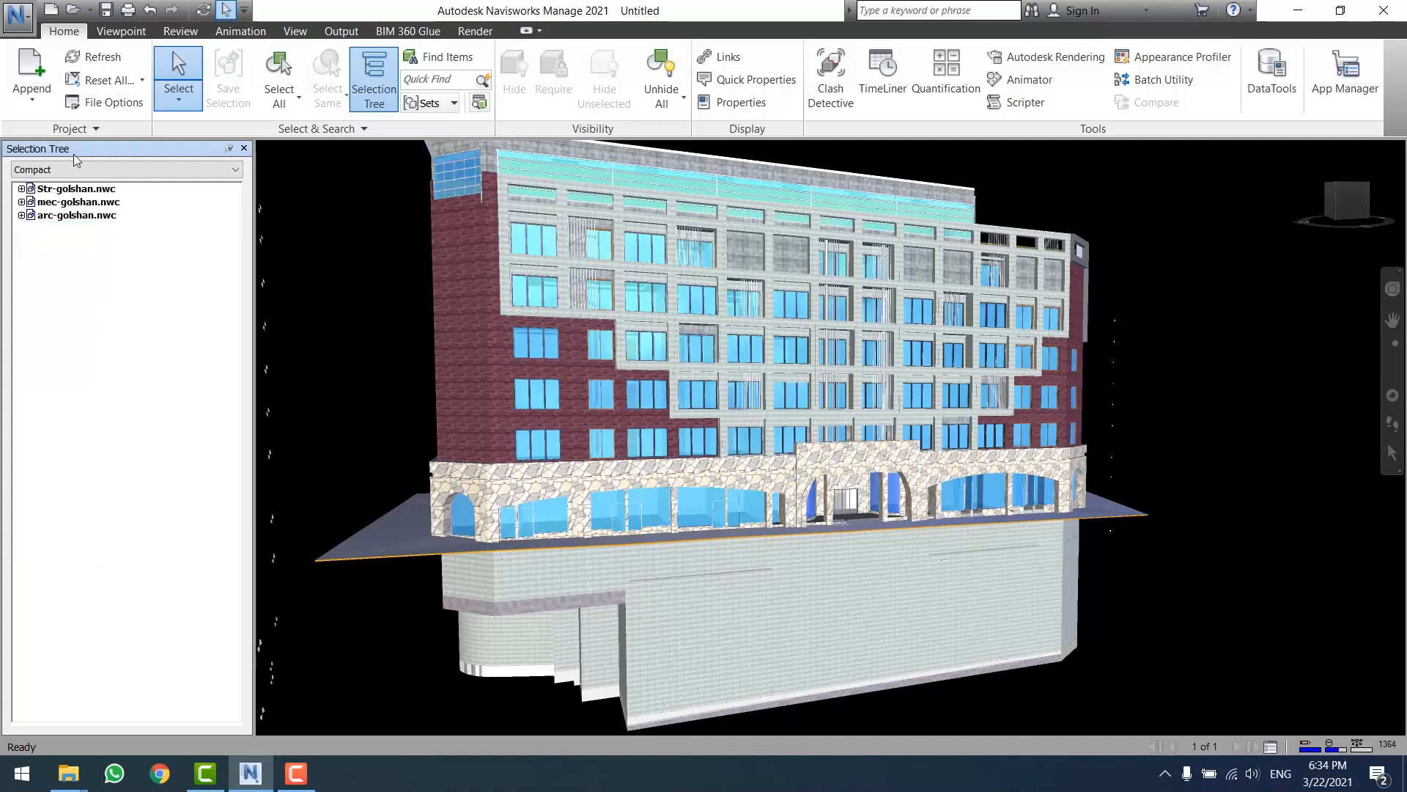
- Append arc-golshan.nwc once more and look up the description of the Merge command
left_click(33, 70)
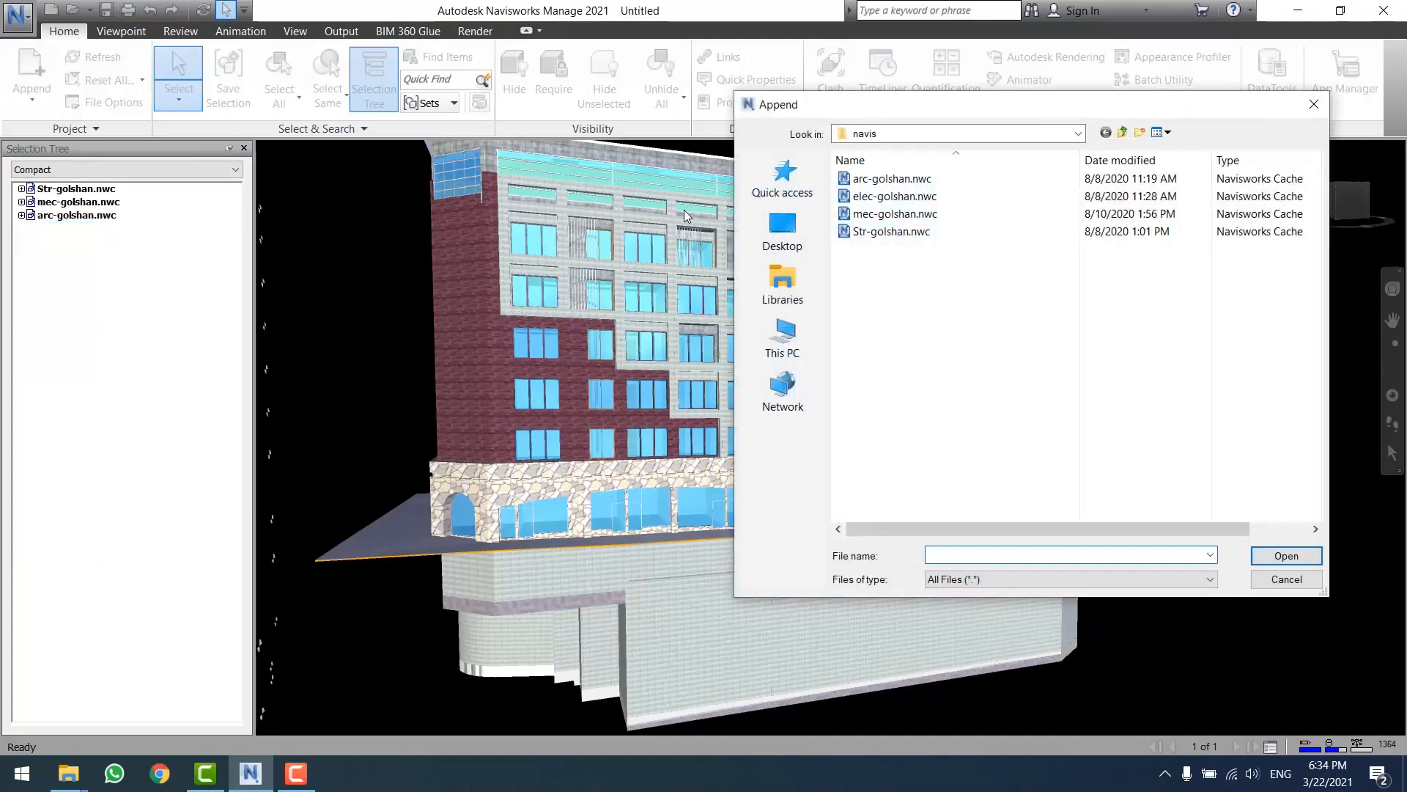
left_click(891, 178)
left_click(1284, 557)
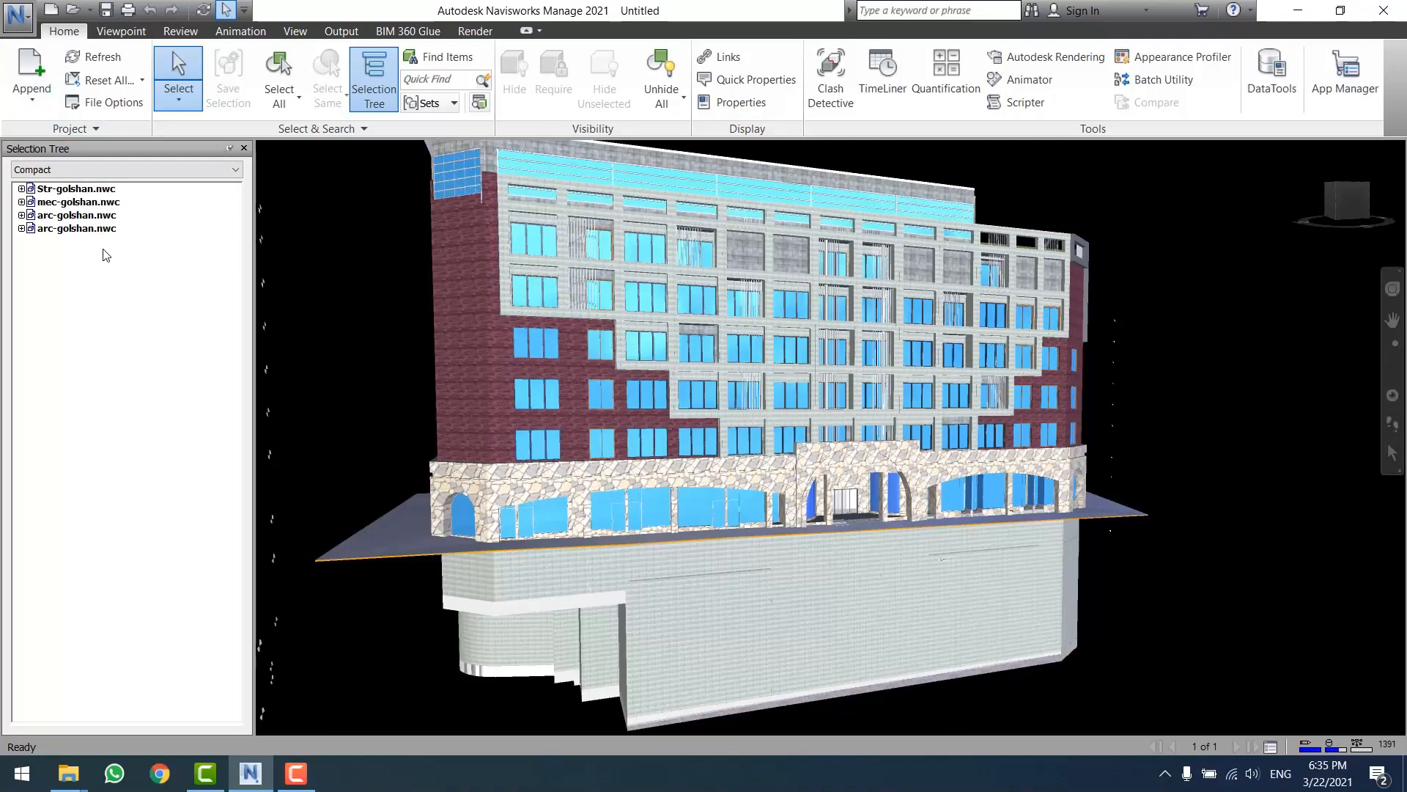
middle_click_drag(762, 295, 779, 315)
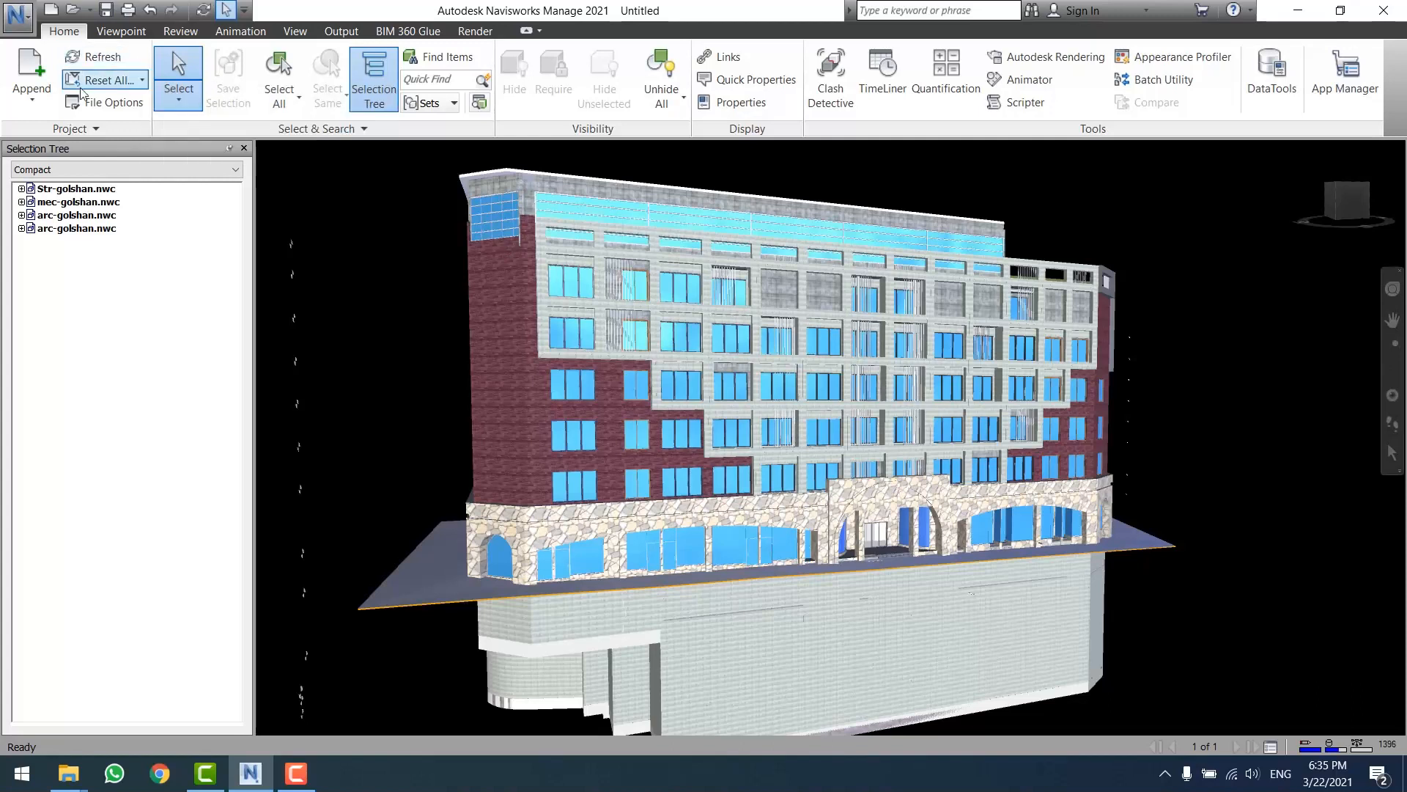
left_click(41, 105)
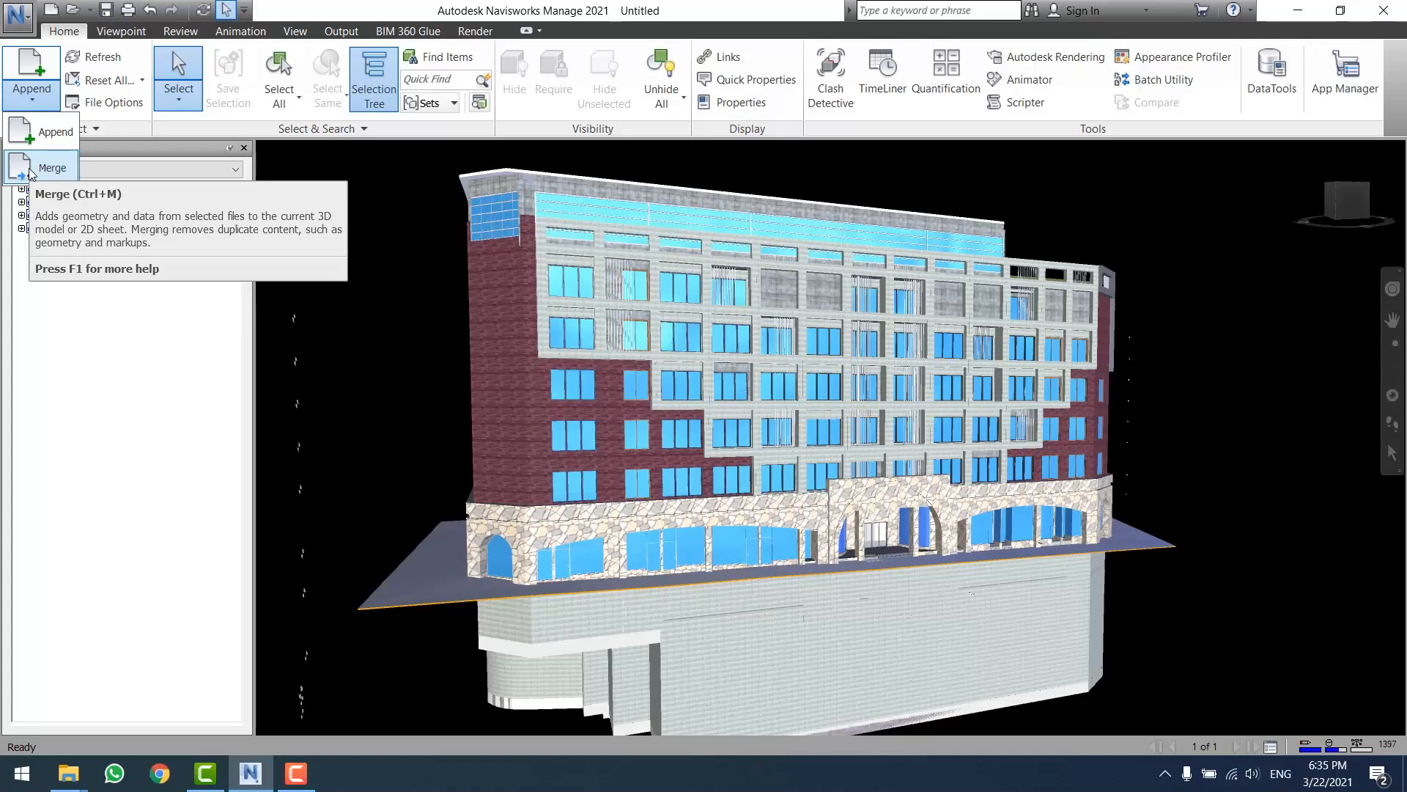
left_click(381, 300)
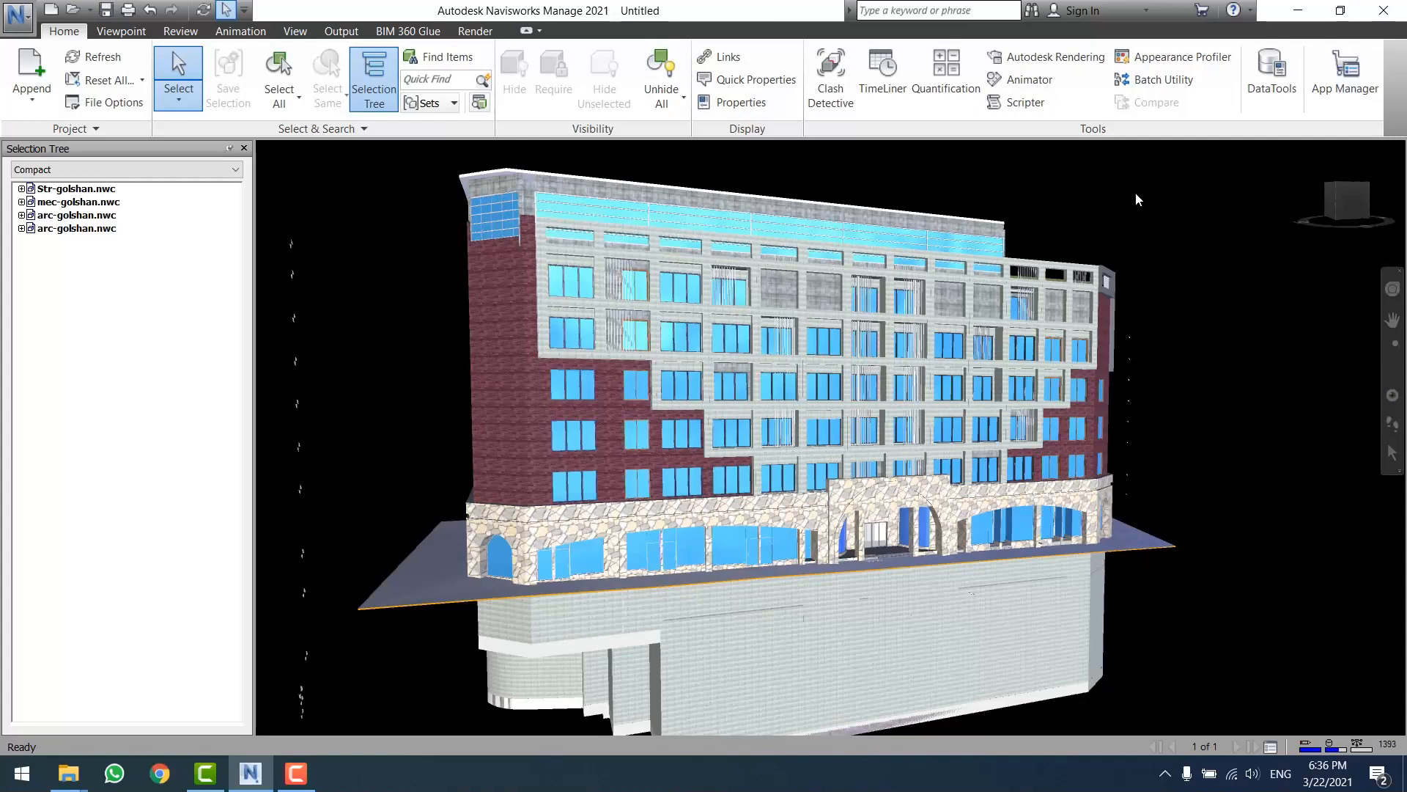
- Start a new empty project, discarding the changes to Untitled.nwf
left_click(18, 16)
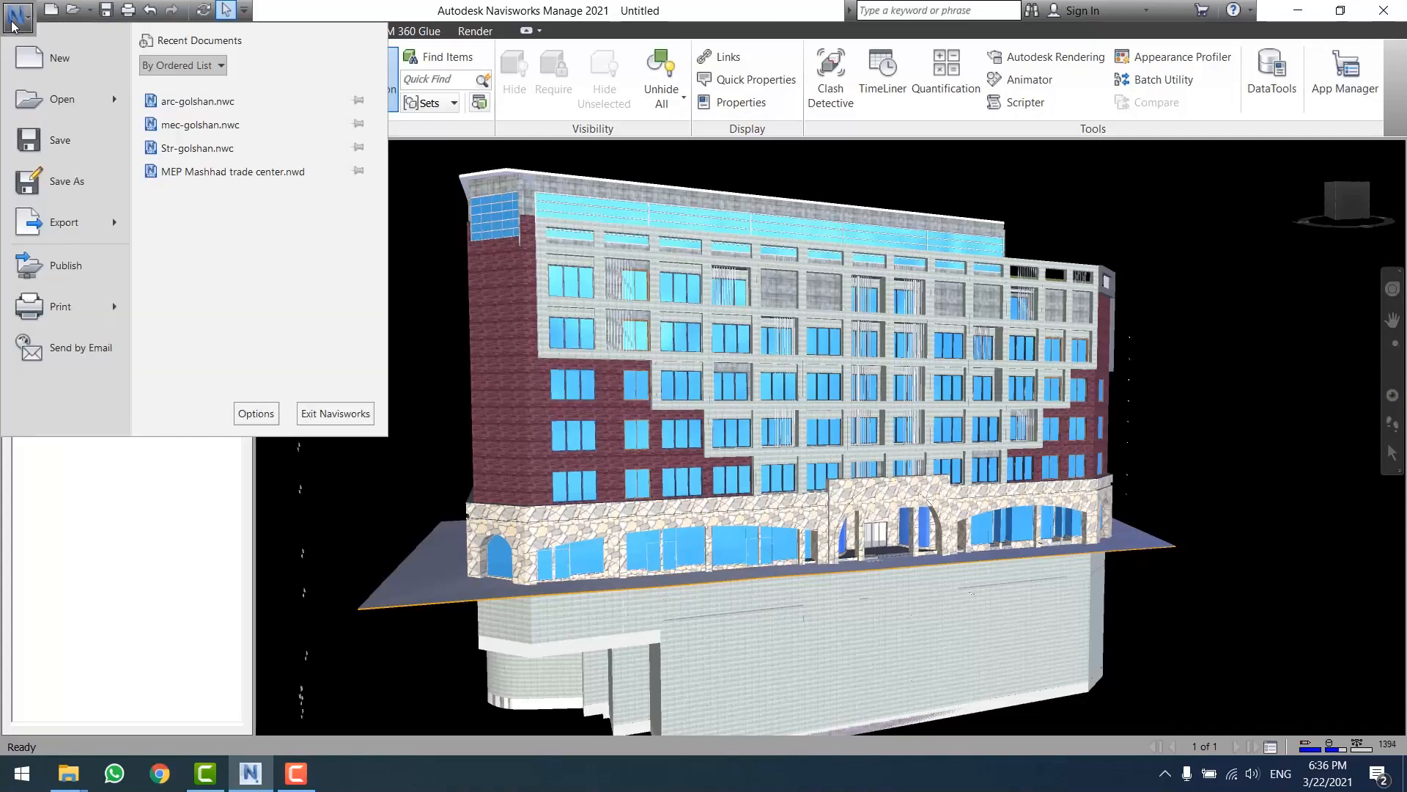
left_click(58, 70)
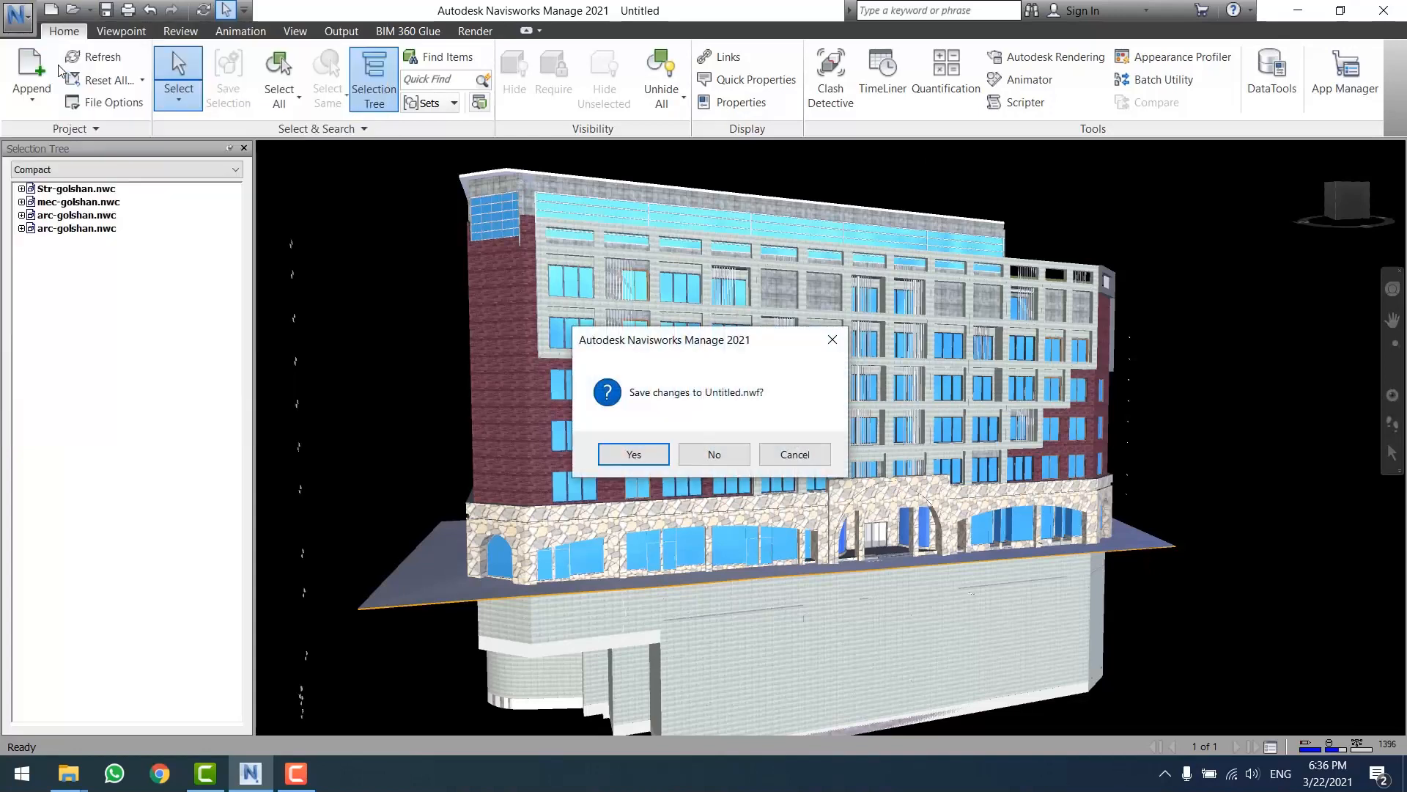
left_click(714, 454)
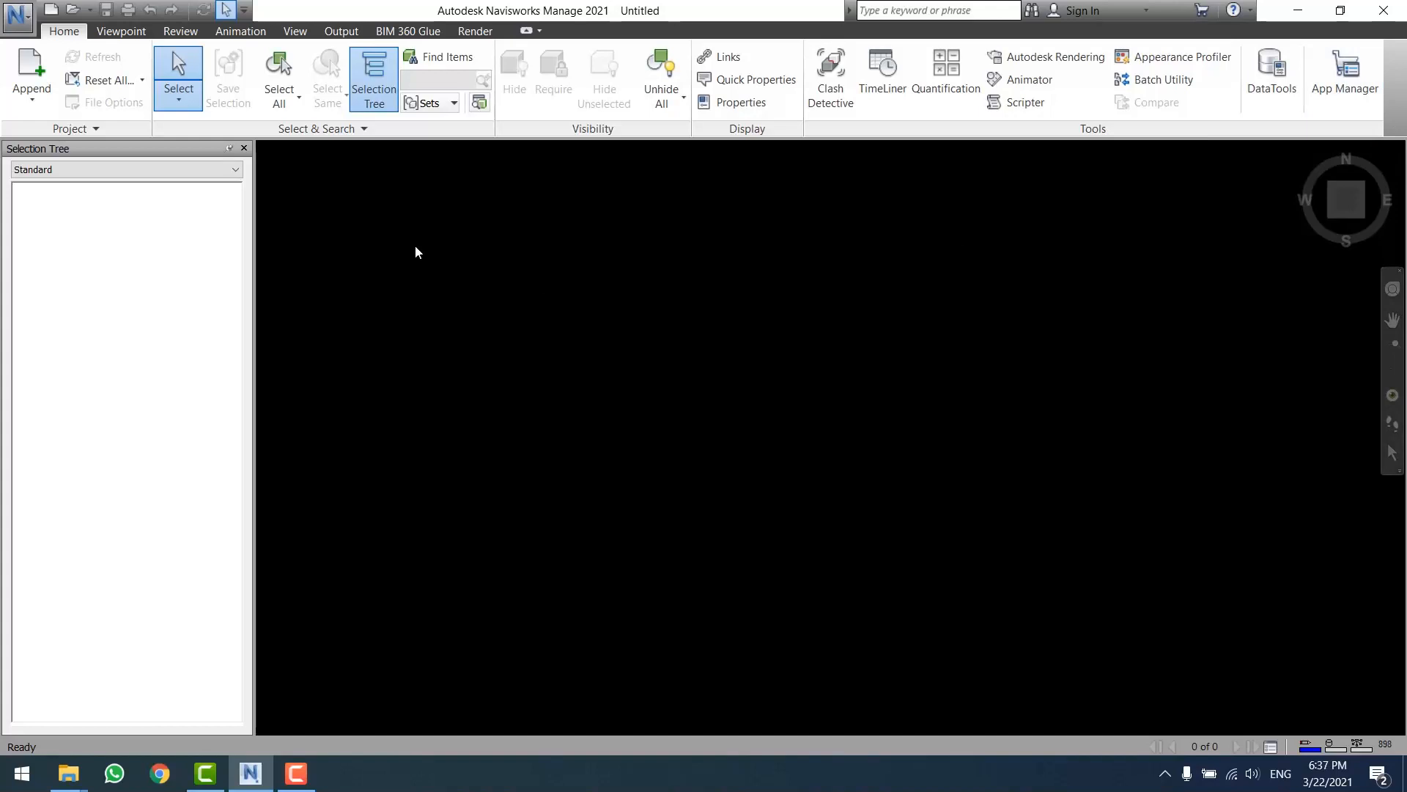
left_click(34, 10)
left_click(616, 271)
- Switch to File Explorer and open the image 3-navis file type.jpg from the تصاویر 1 folder inside NAVIS
left_click(69, 773)
left_click(131, 704)
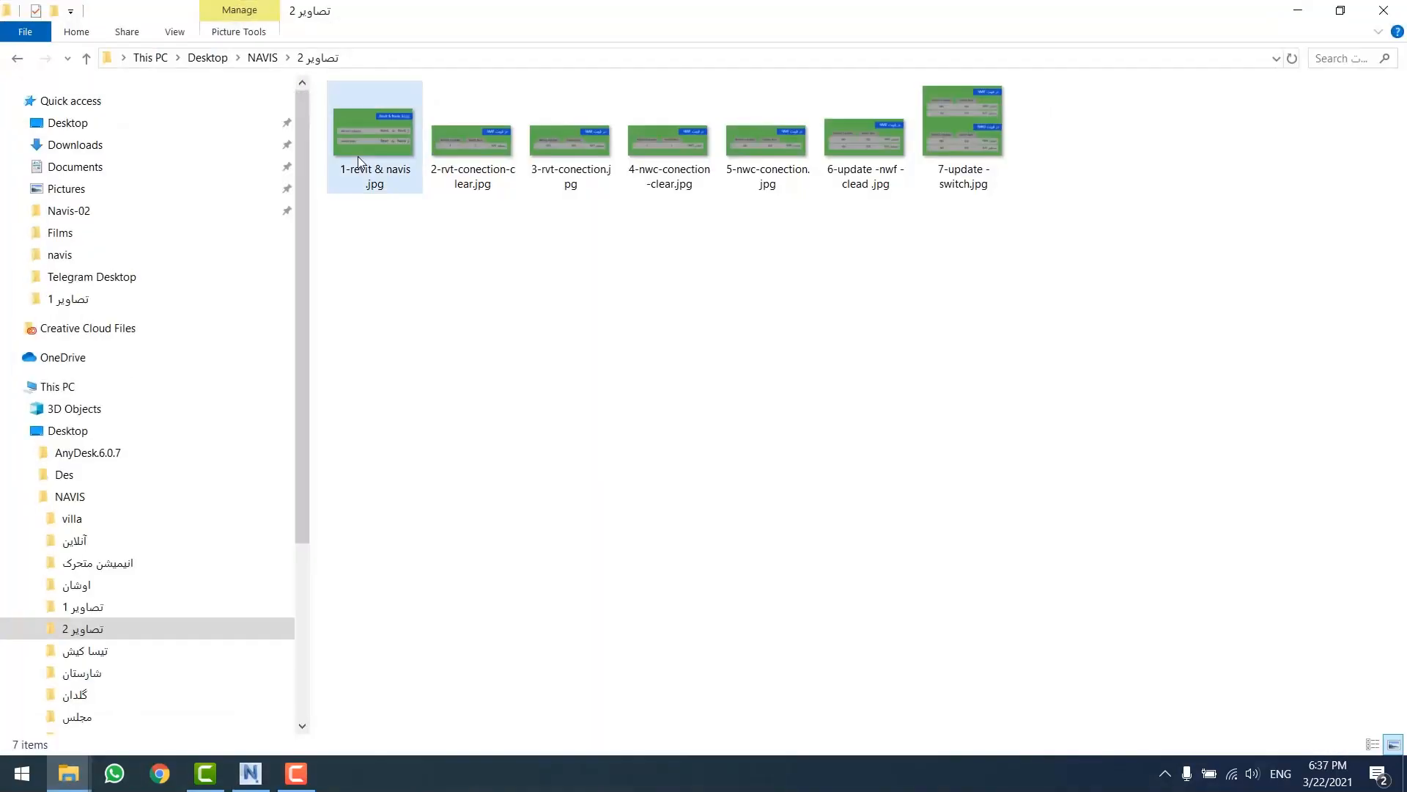
left_click(17, 58)
double_click(392, 194)
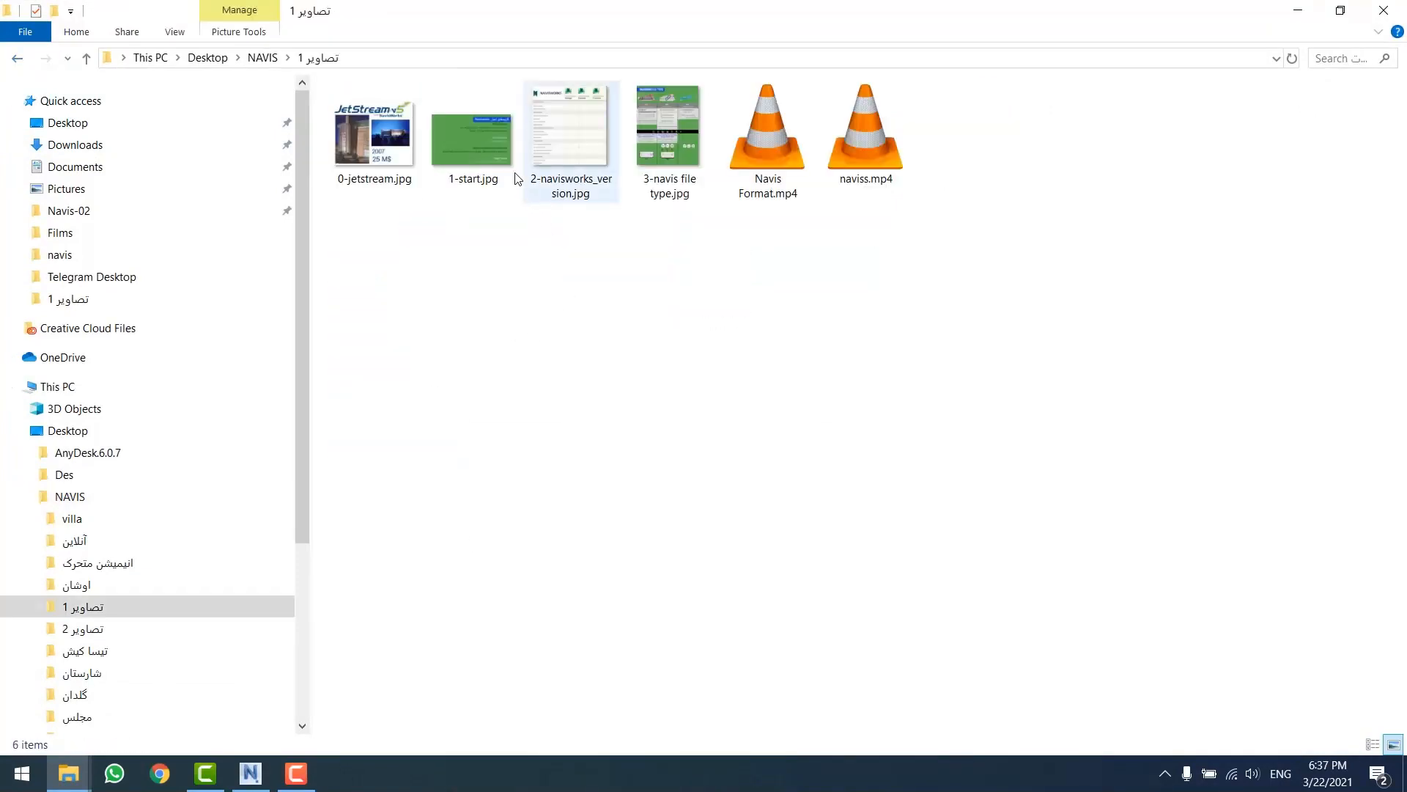
left_click(683, 130)
double_click(683, 130)
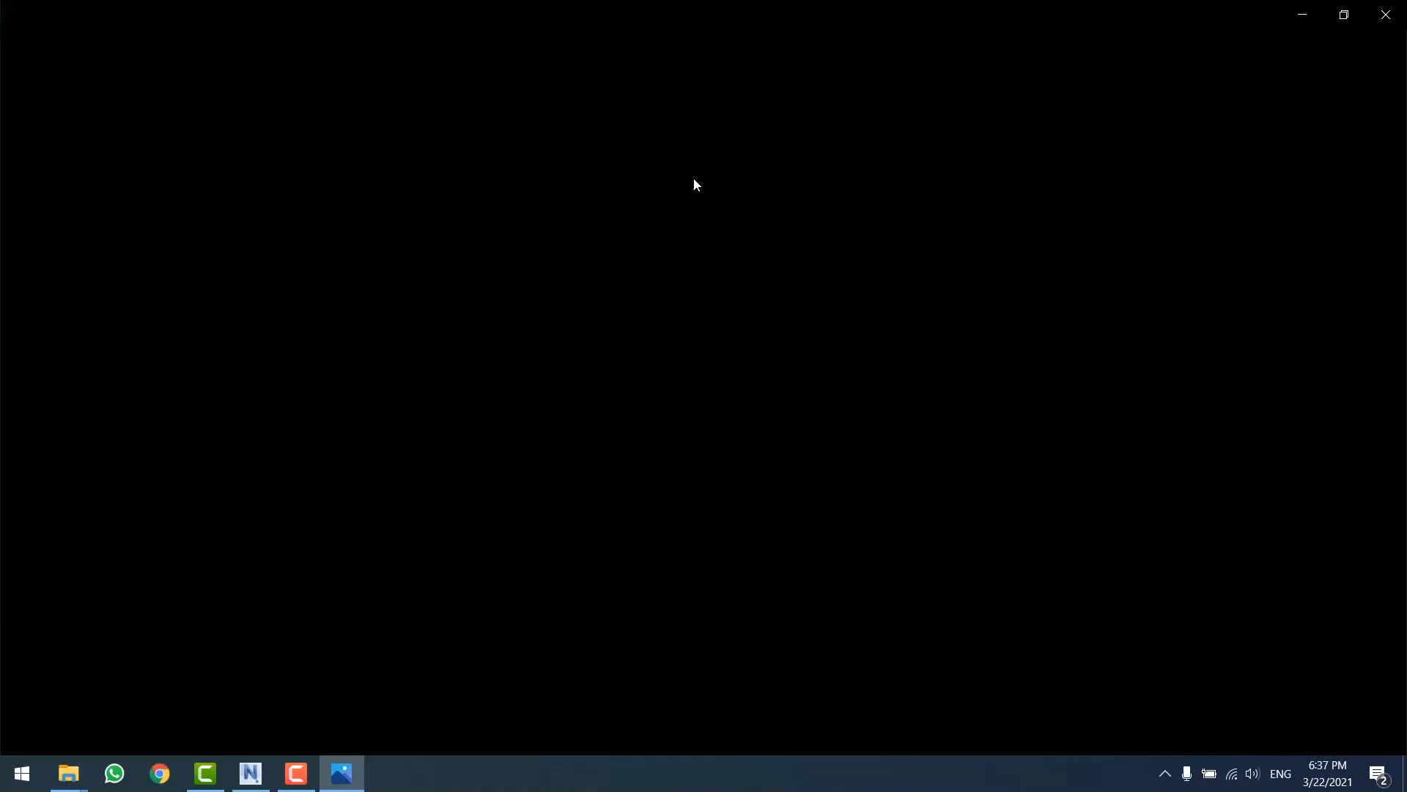
- Examine the NWC column of the Navisworks file types chart, including its ways of bringing in models, and close the image
scroll(971, 432, "down", 1)
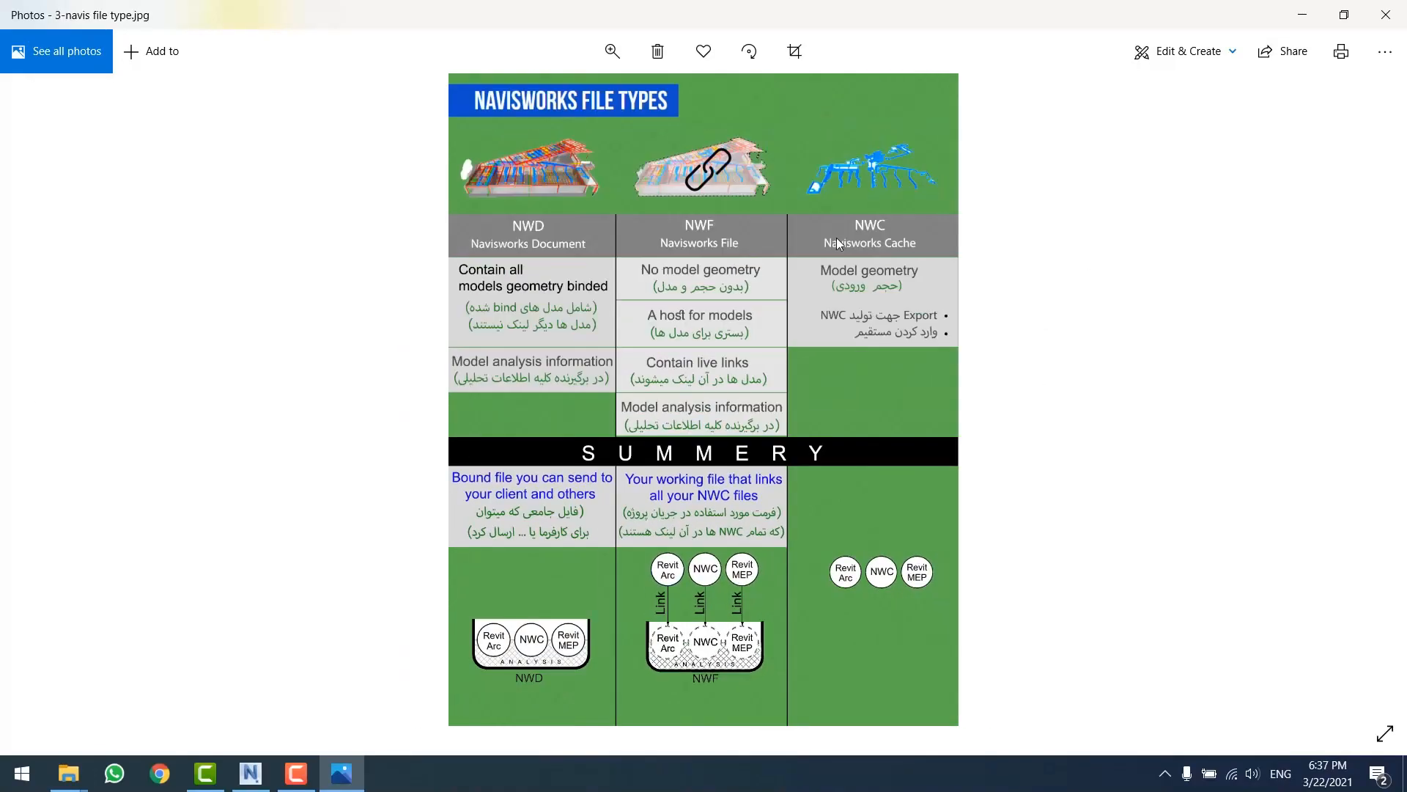
scroll(880, 228, "up", 5)
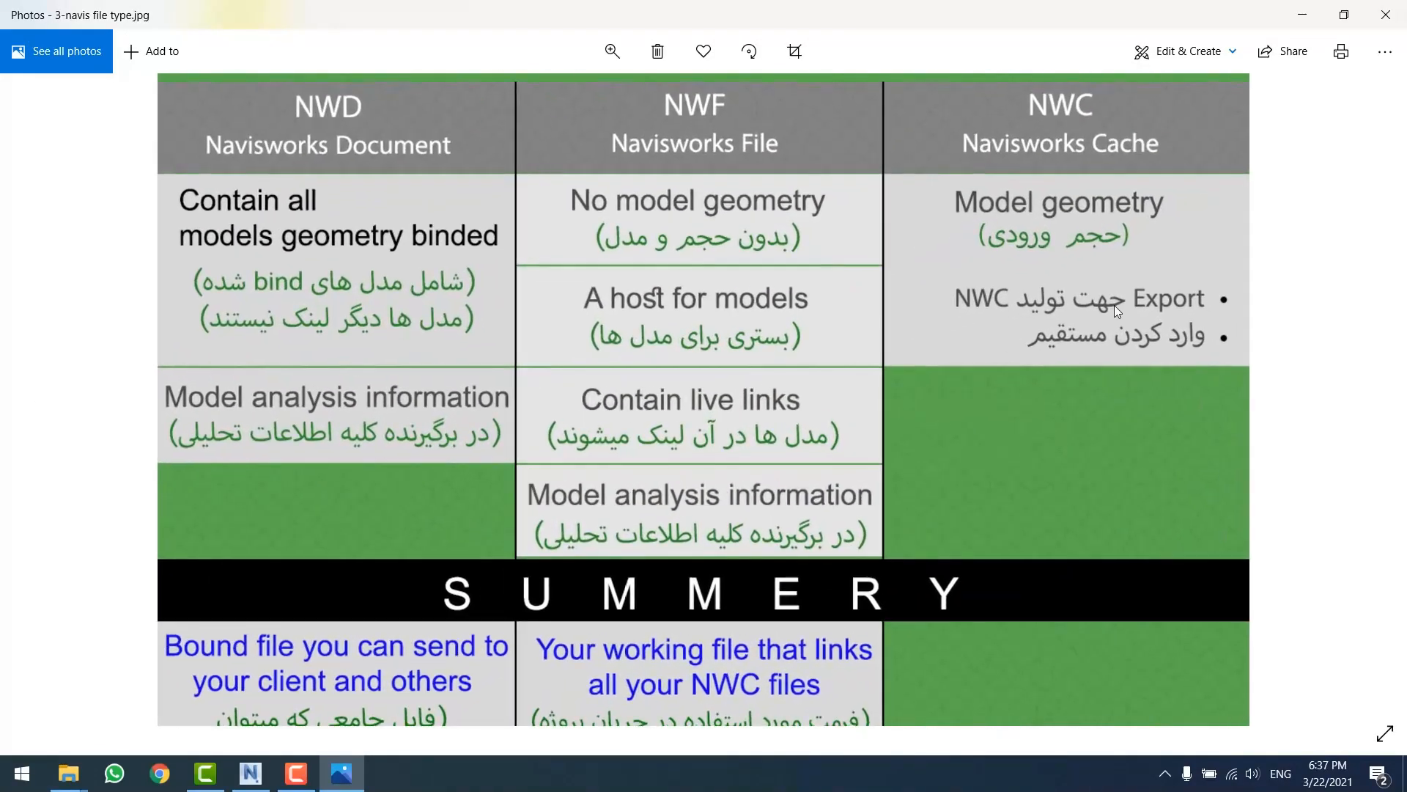
left_click_drag(1114, 305, 997, 503)
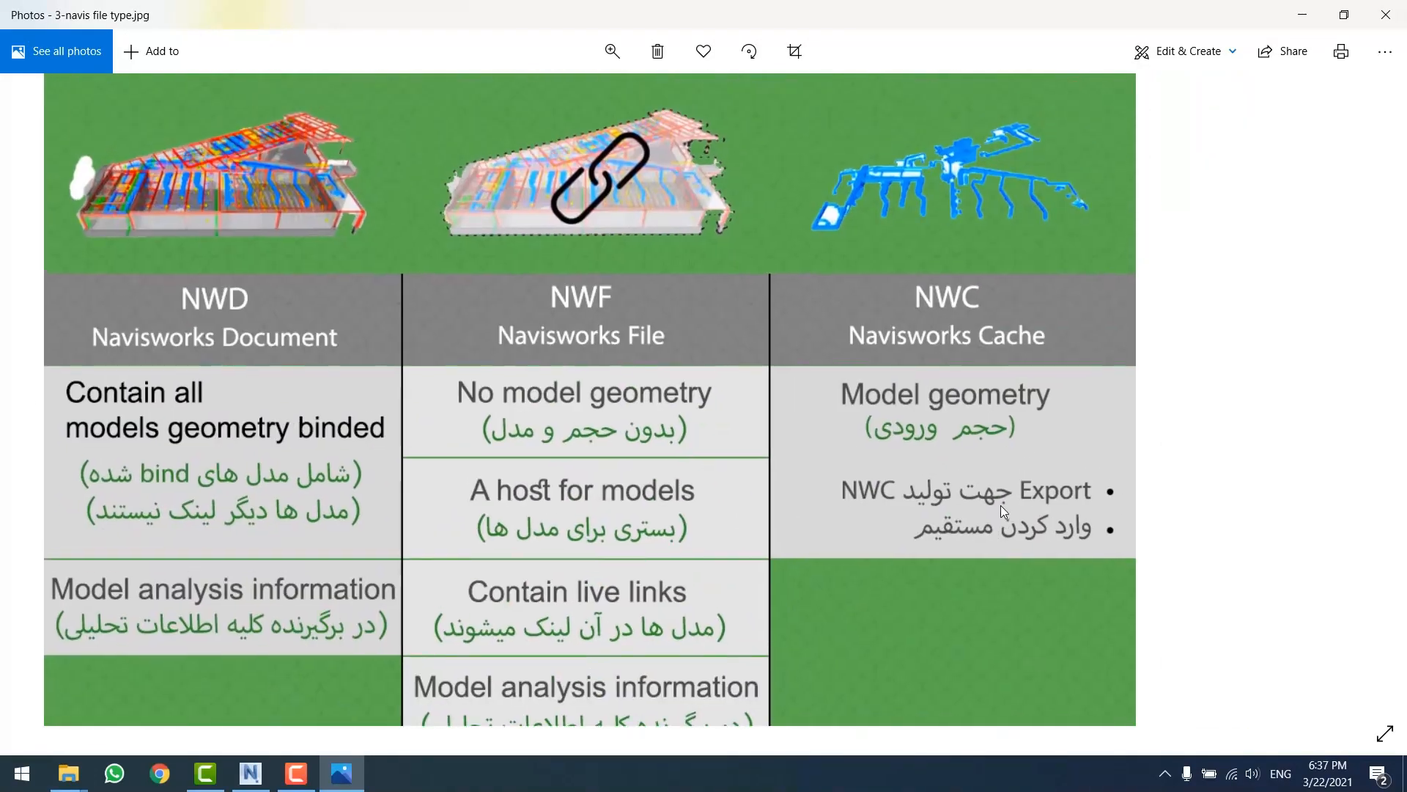
left_click_drag(1011, 570, 1107, 473)
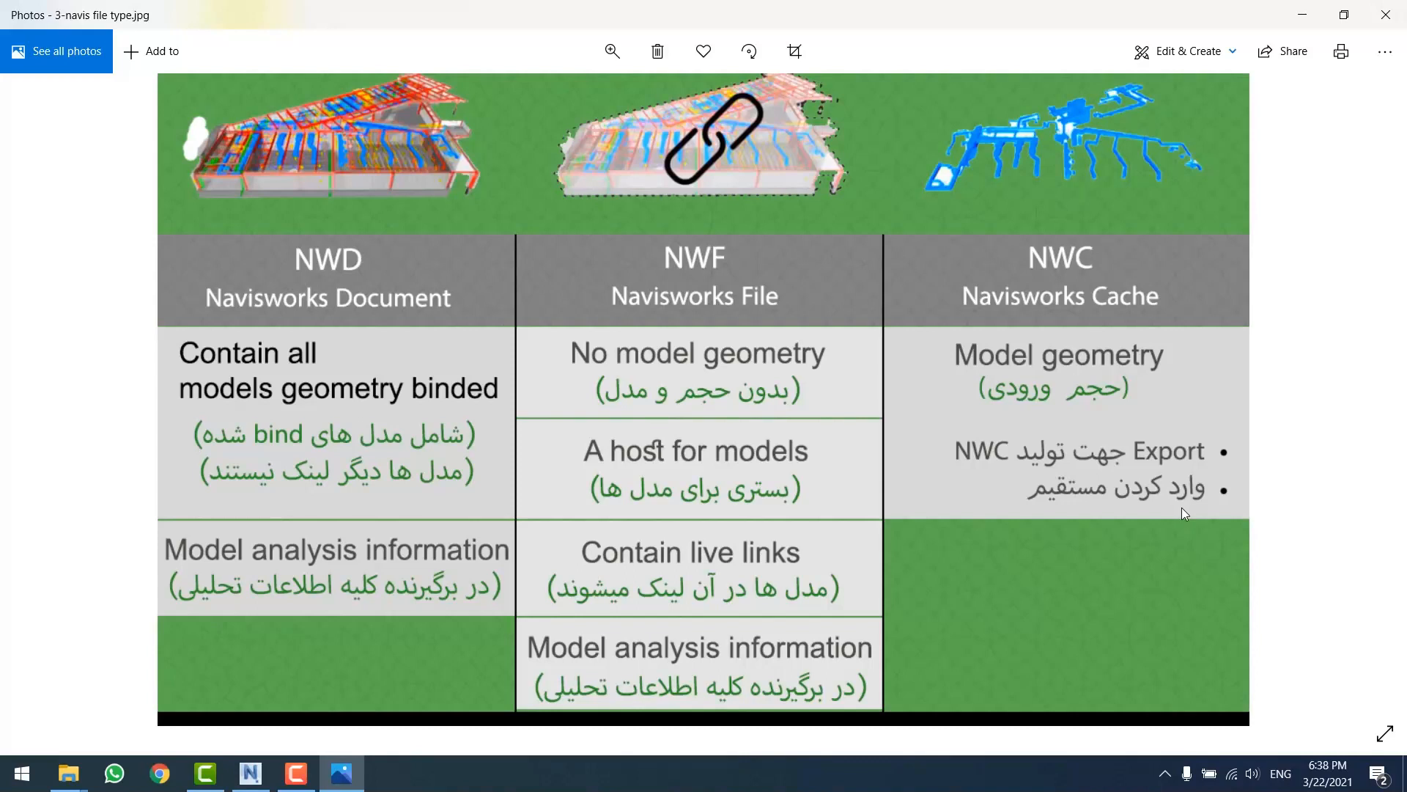
left_click(1385, 15)
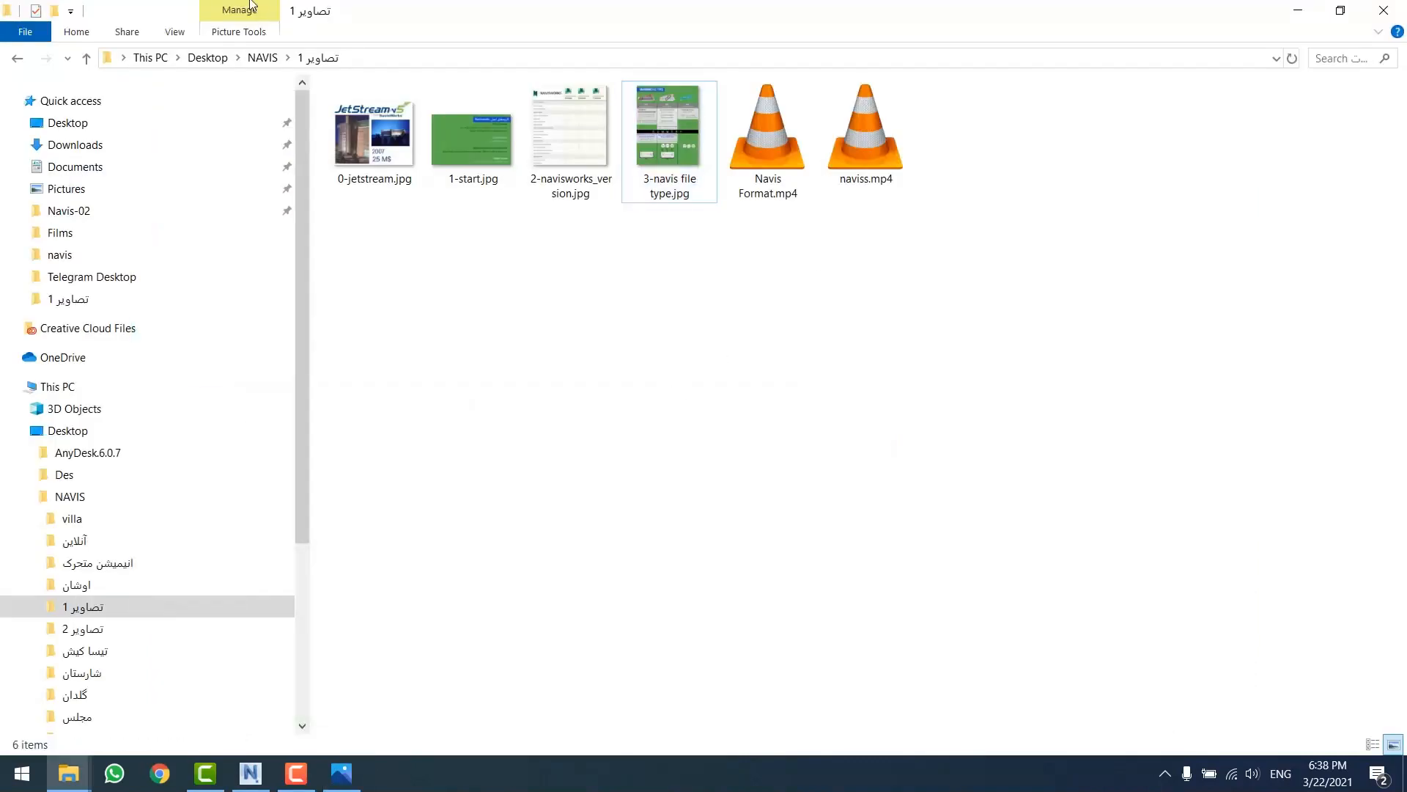
- Open the villa folder inside the NAVIS folder
left_click(17, 59)
left_click(380, 118)
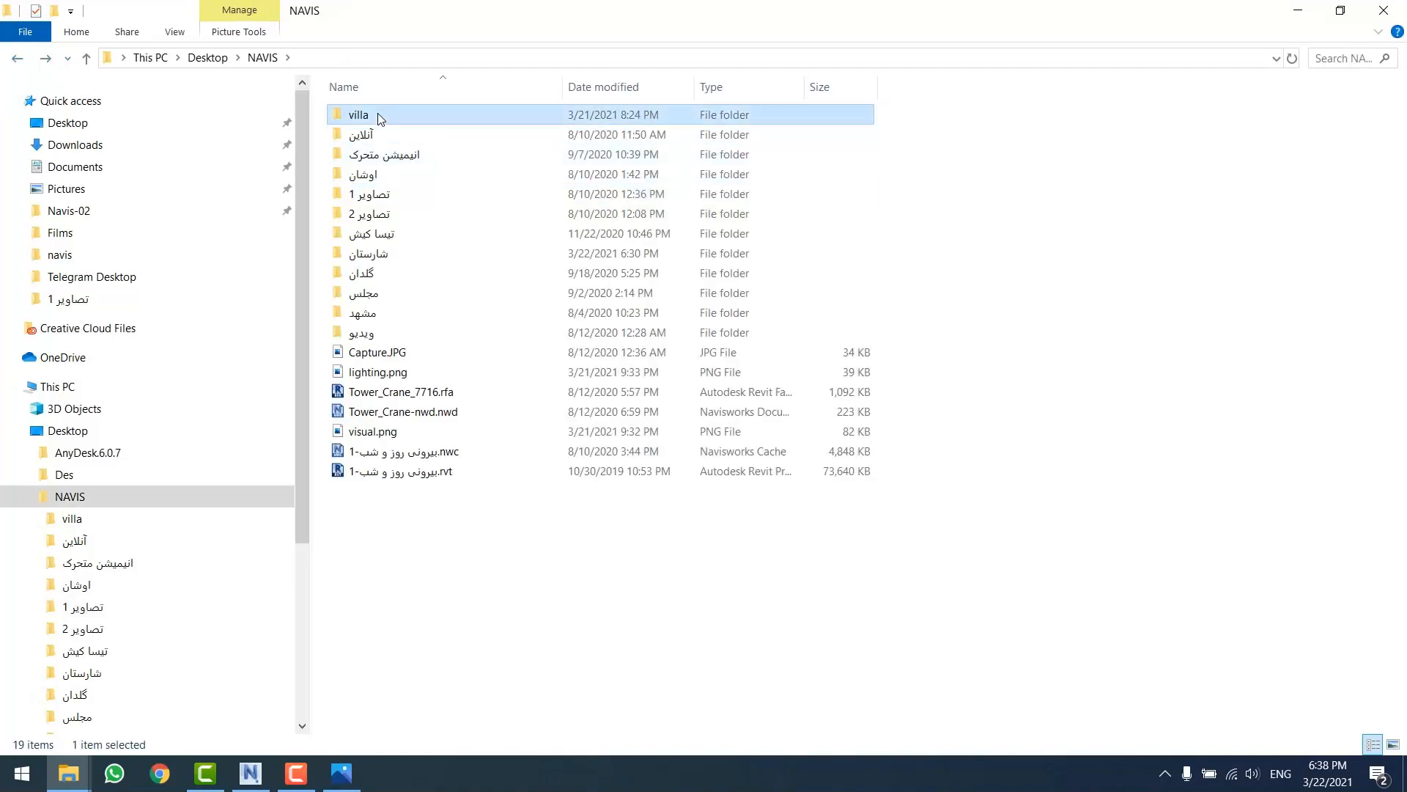
double_click(380, 117)
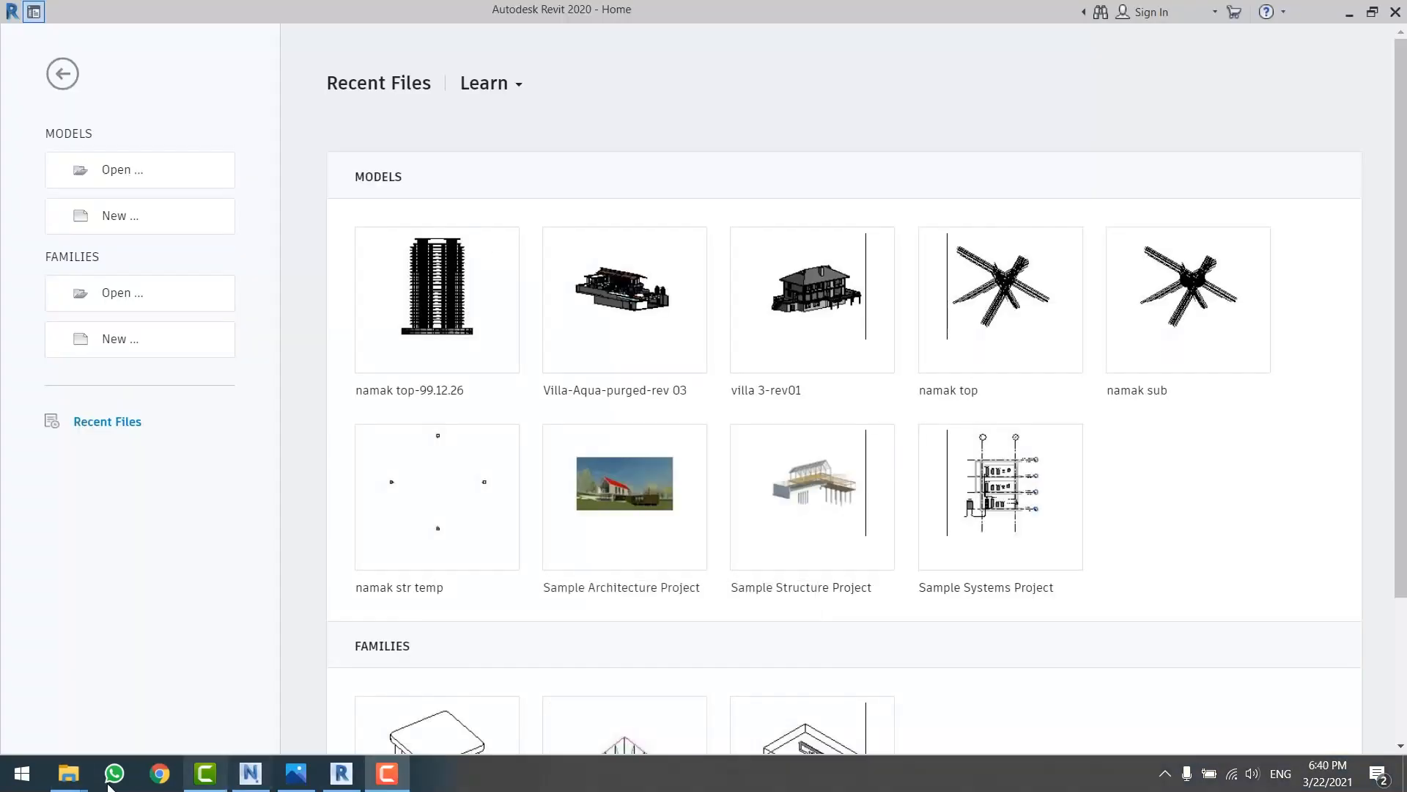
- Open villa revit ro navis.rvt from the villa folder in Revit 2020
mouse_move(65, 784)
left_click(228, 693)
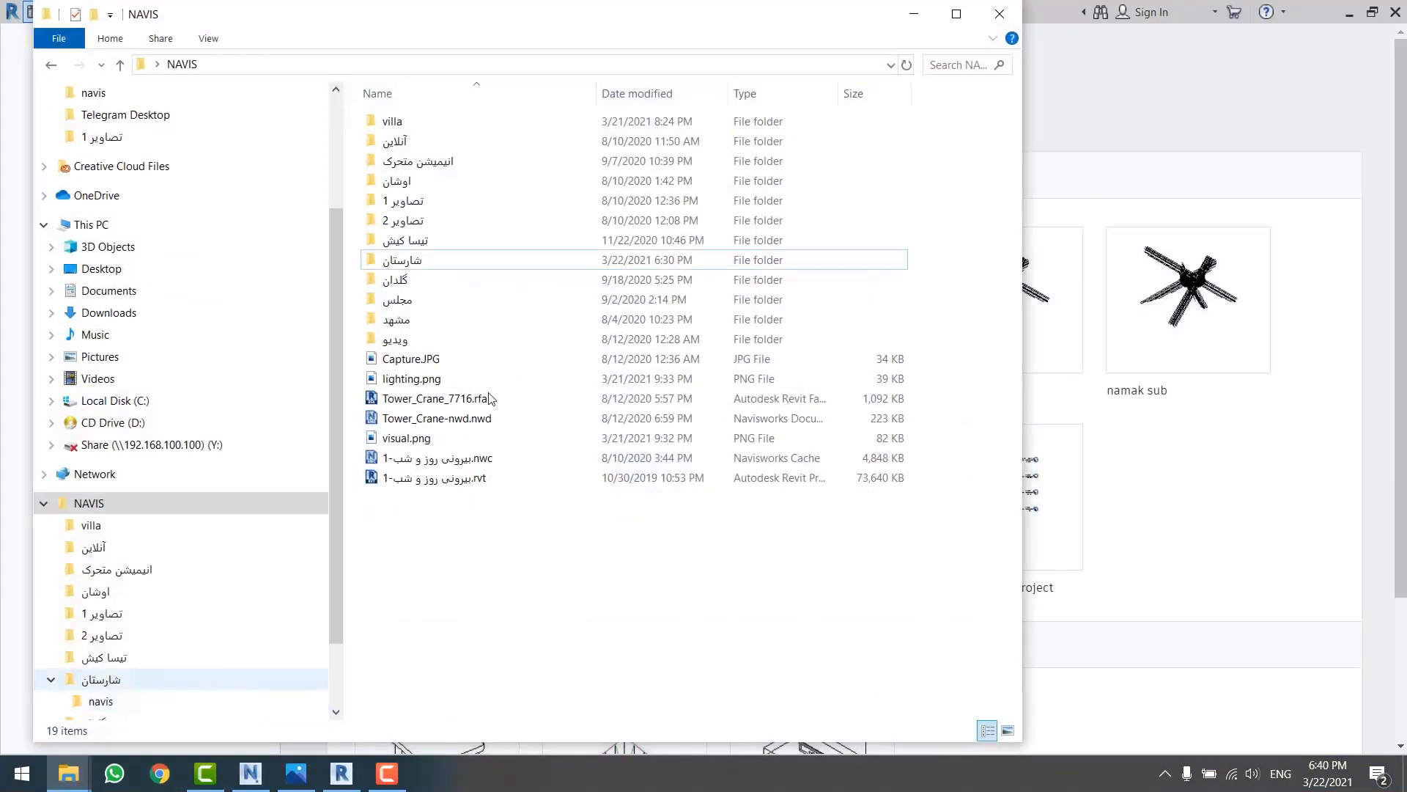
left_click(917, 16)
mouse_move(68, 774)
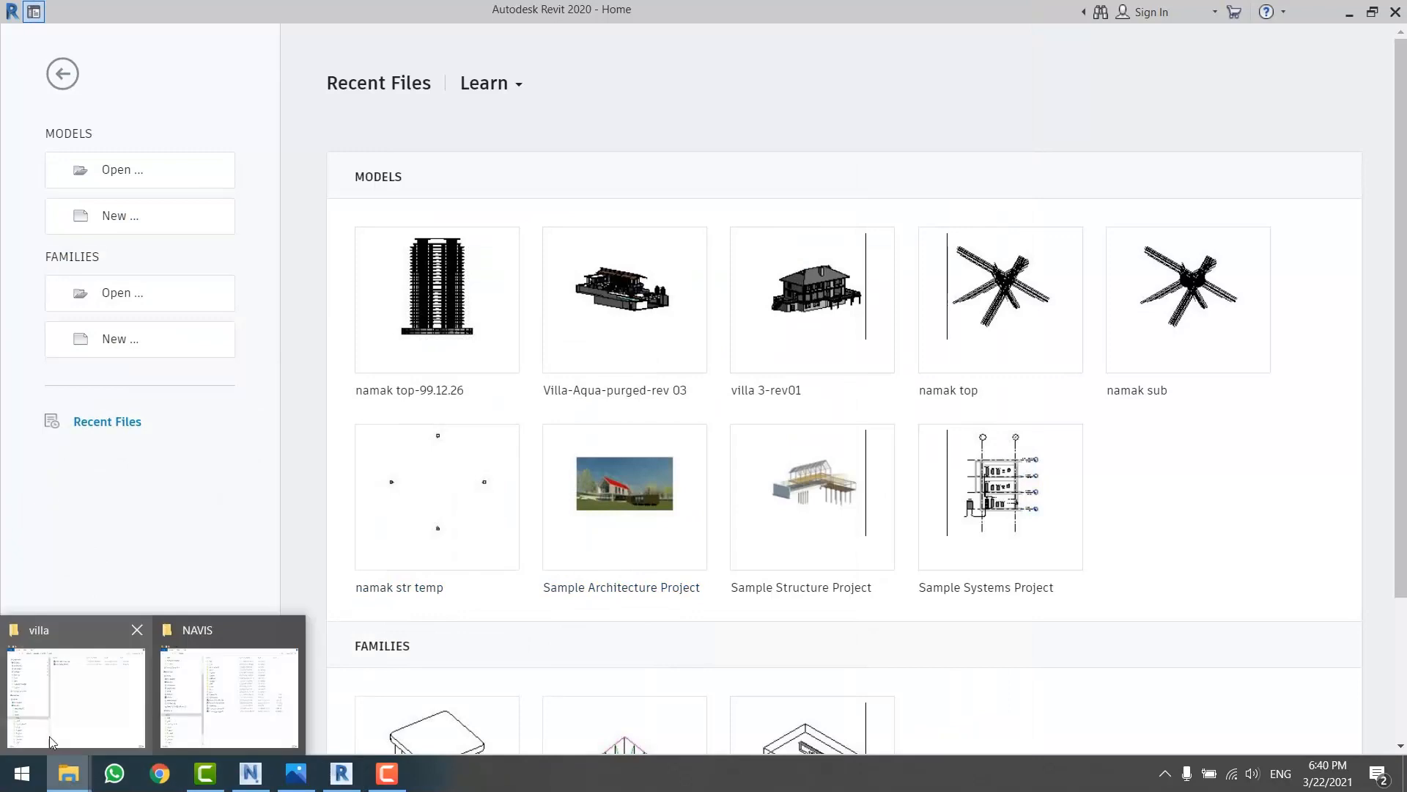
left_click(62, 715)
left_click_drag(833, 267, 751, 123)
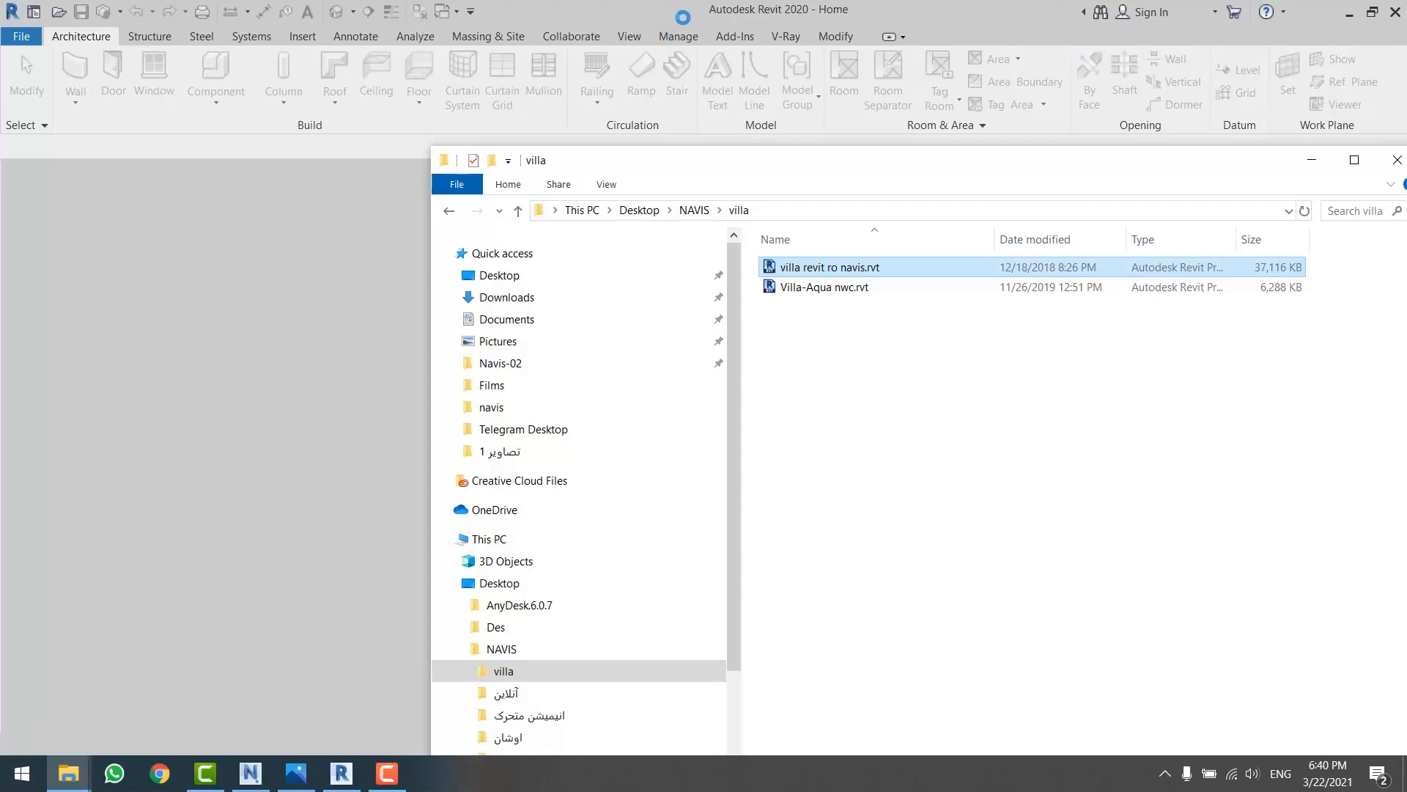
left_click_drag(891, 268, 868, 297)
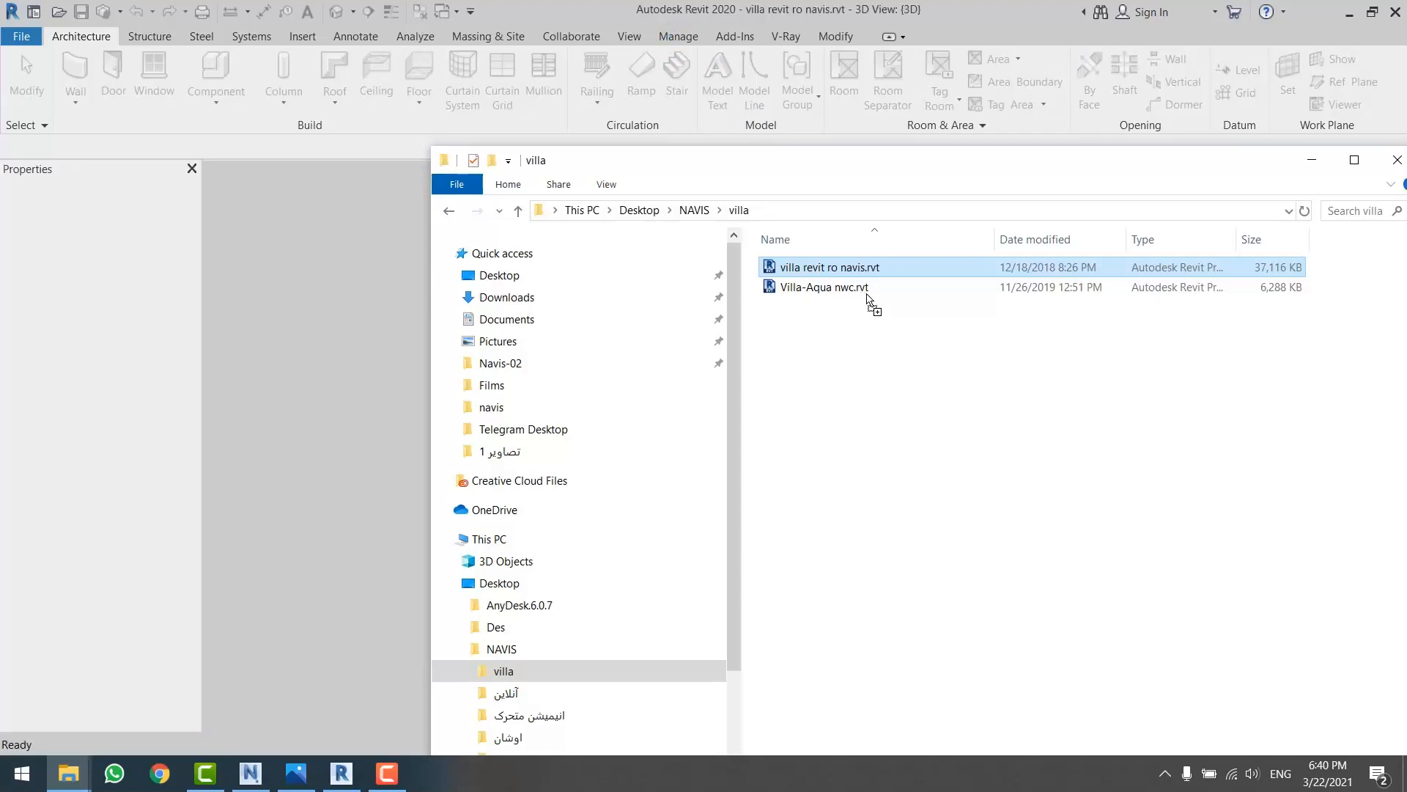
left_click(666, 11)
- Open Villa-Aqua nwc.rvt from the villa folder in Revit as well and view its 3D model from a raised corner angle
mouse_move(68, 774)
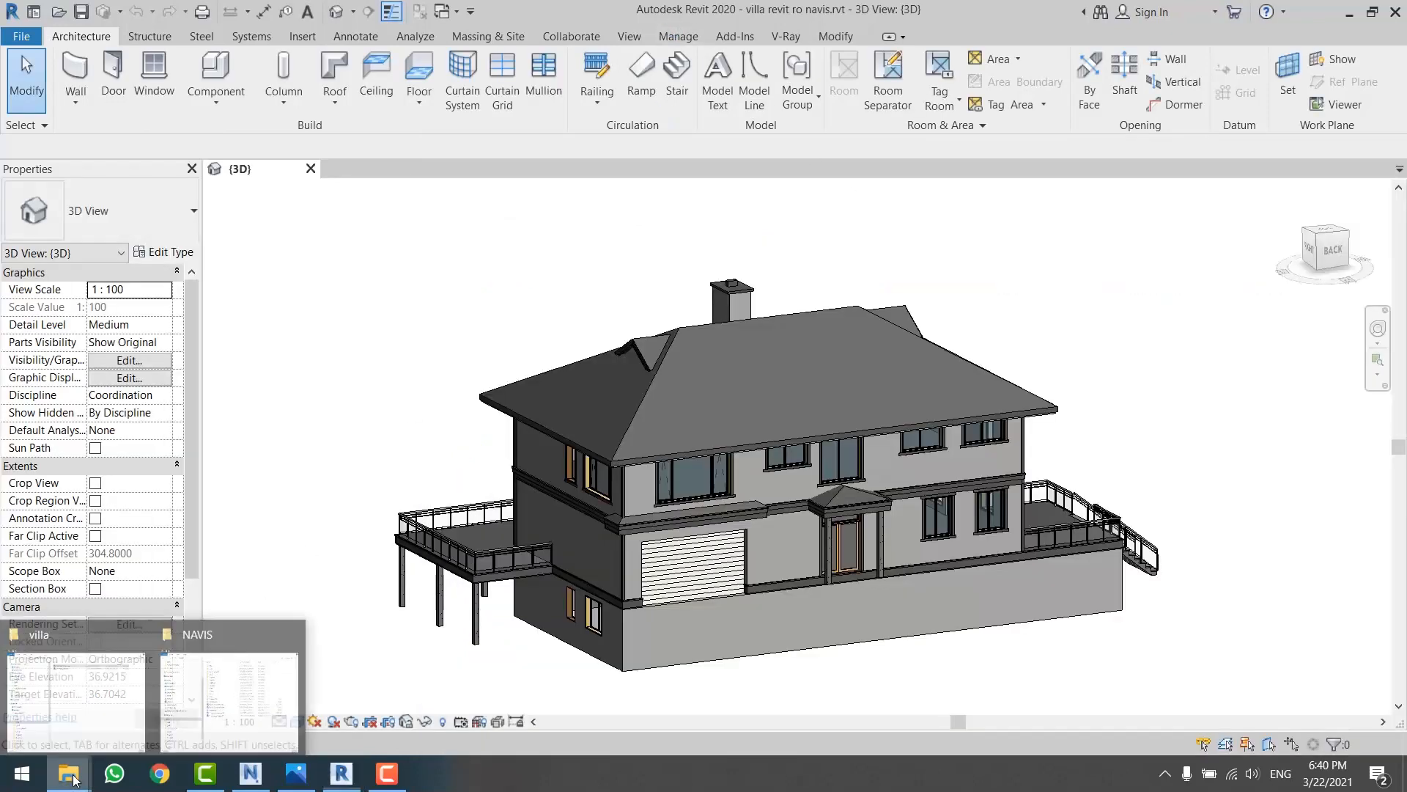
left_click(76, 696)
left_click_drag(825, 287, 294, 345)
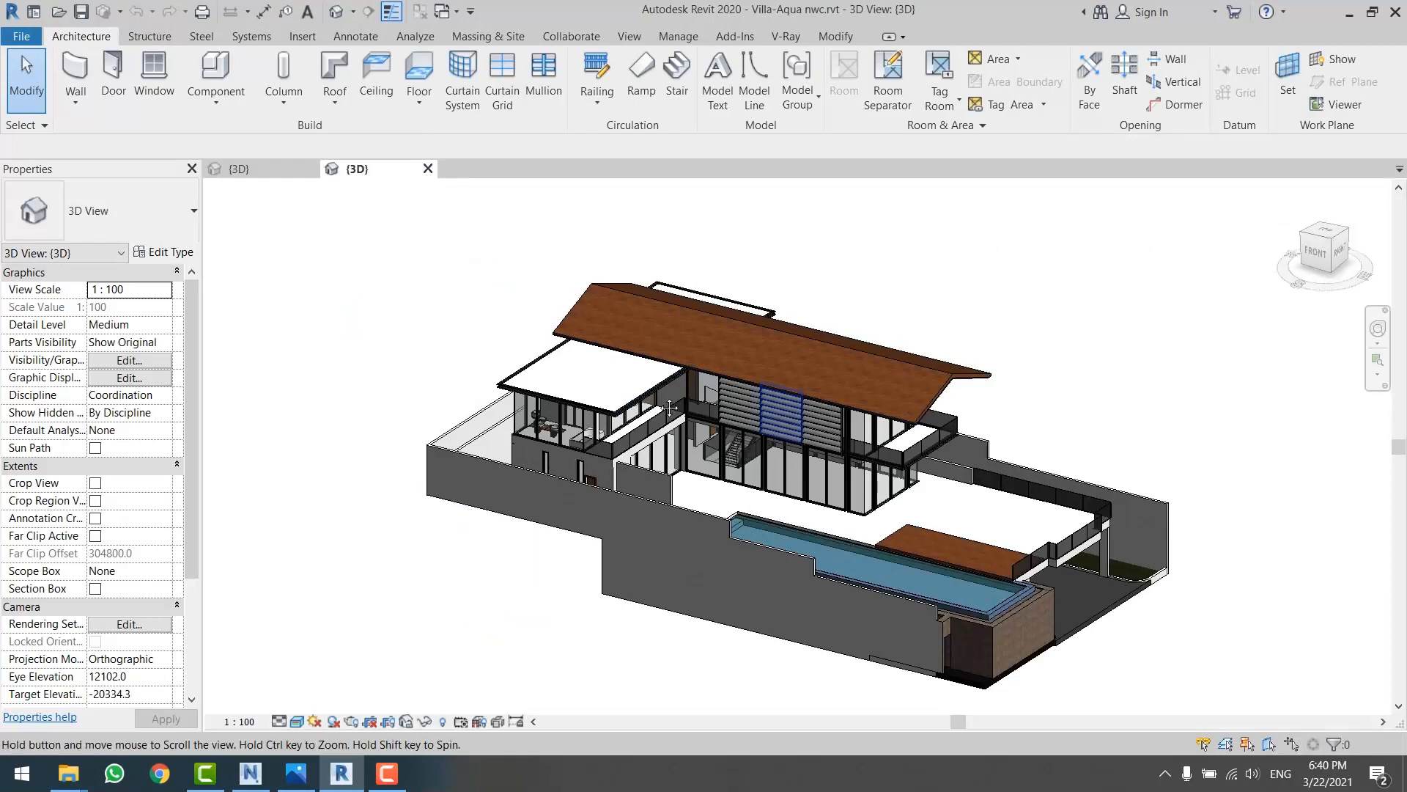
middle_click_drag(669, 407, 279, 293, "shift")
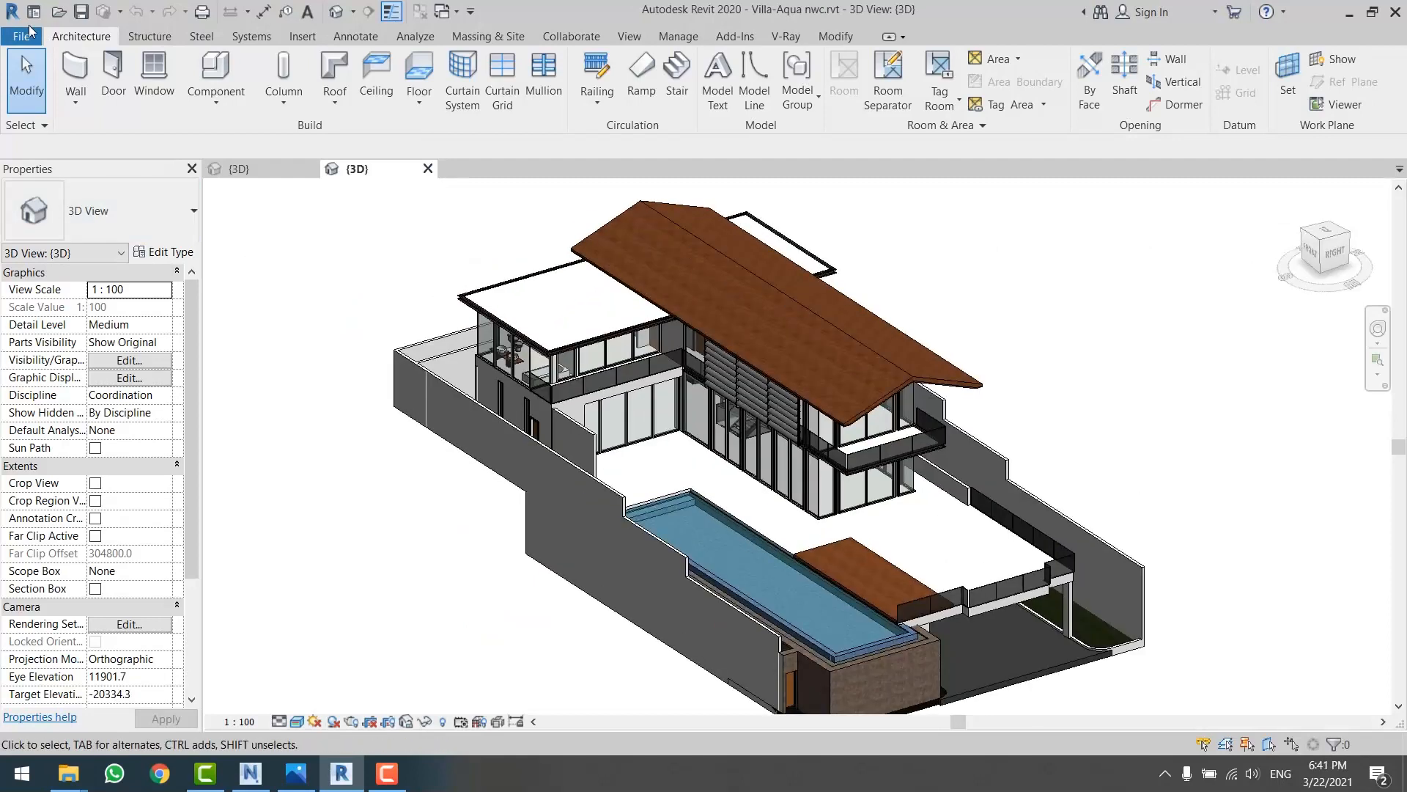
- Start an NWC export of the Villa-Aqua model and set the Navisworks export scope to Entire project
left_click(21, 36)
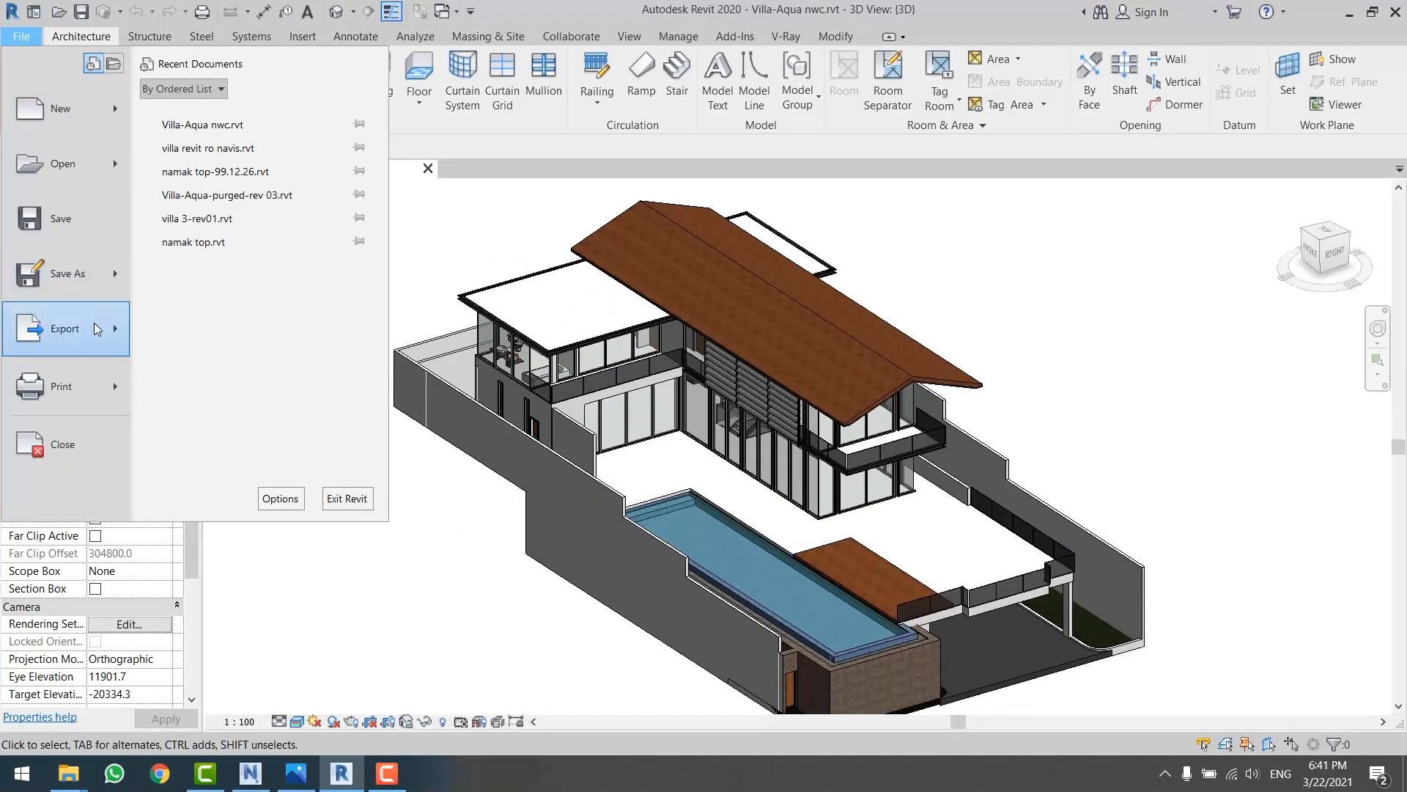
mouse_move(97, 328)
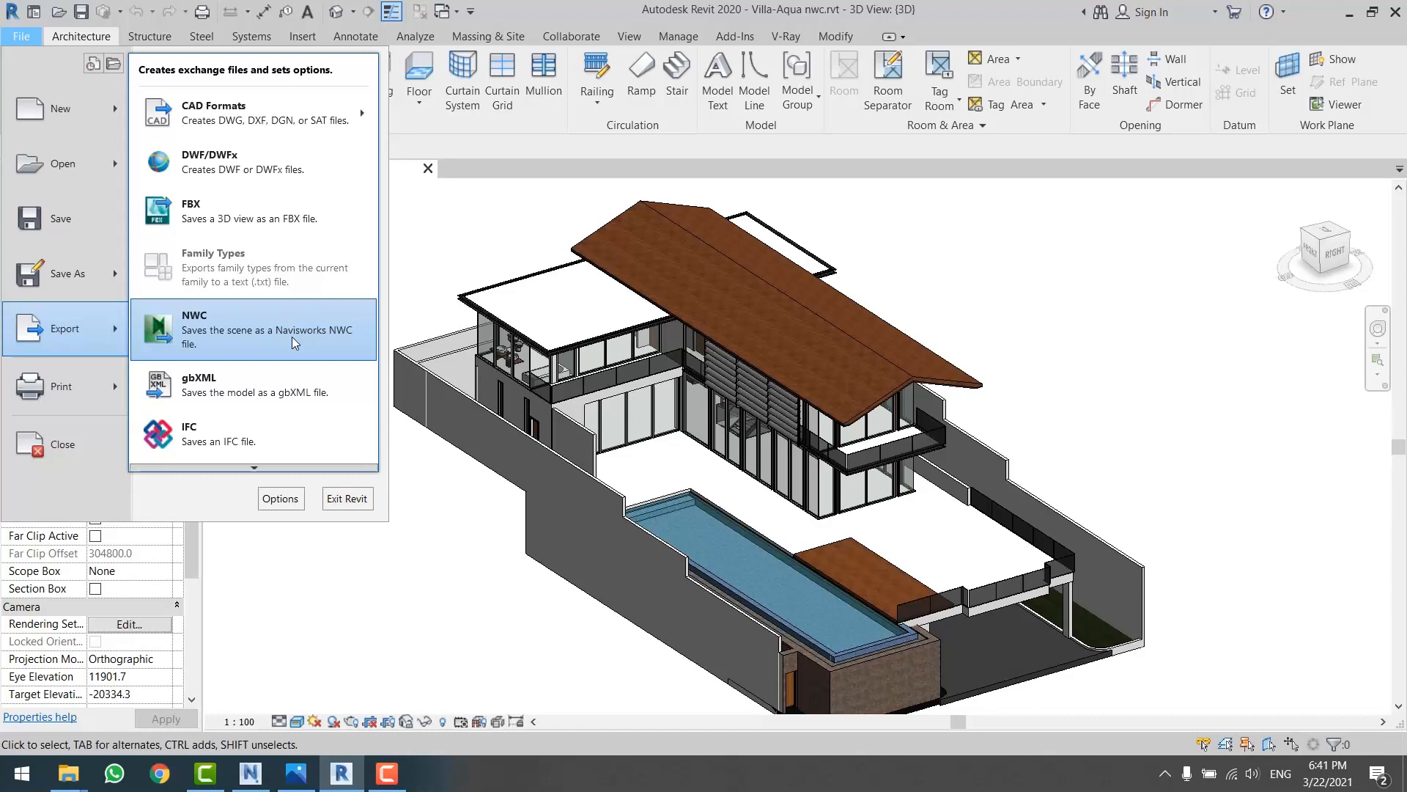
left_click(256, 324)
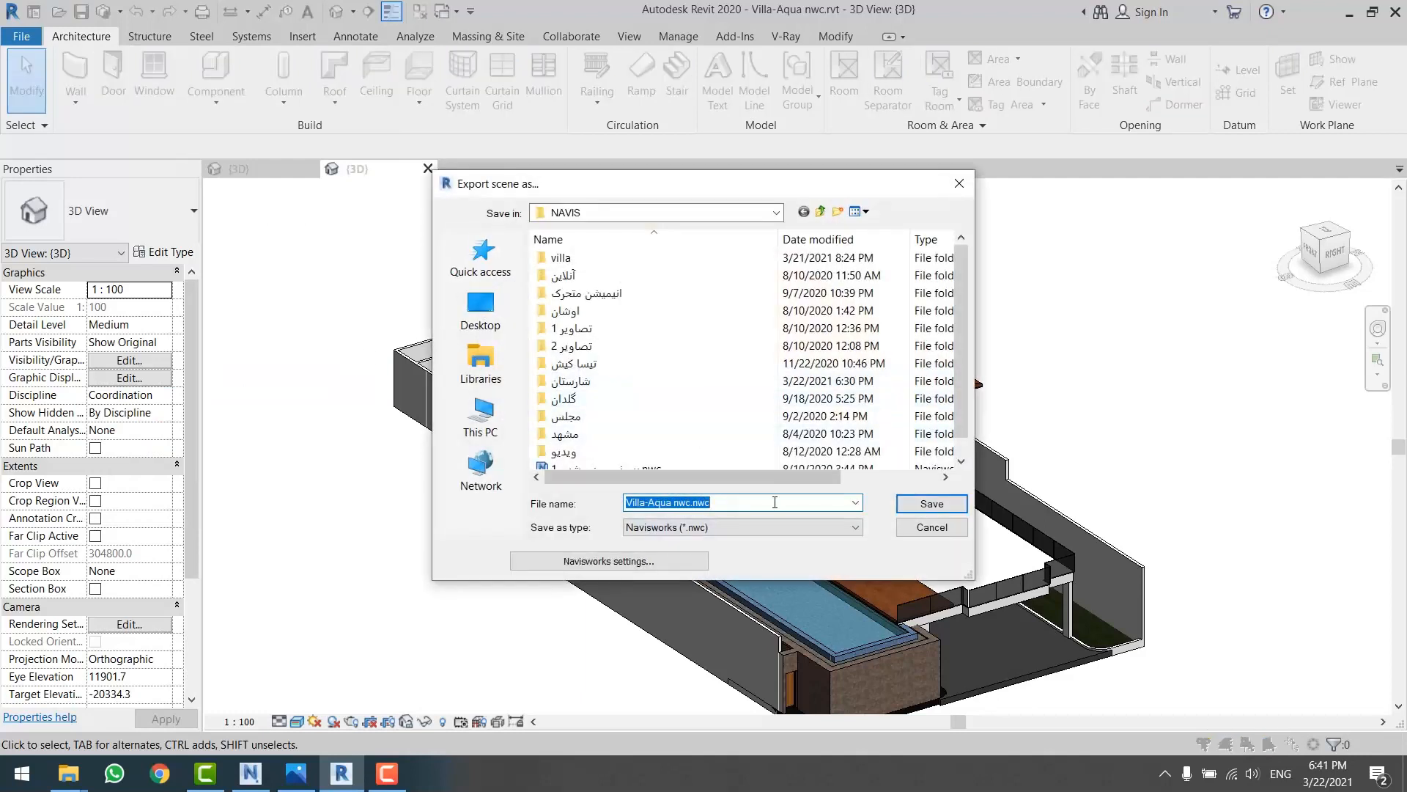
left_click(700, 560)
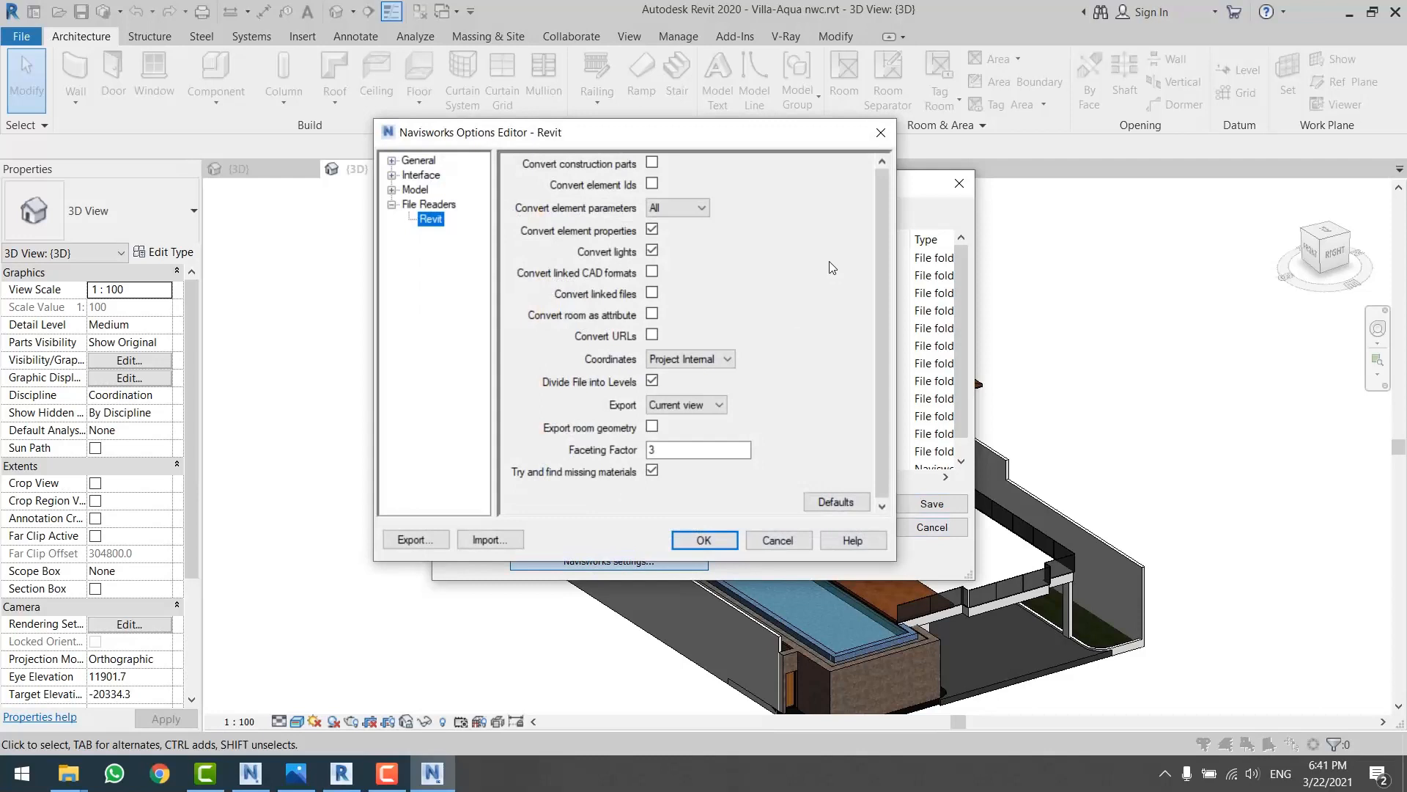
left_click(718, 405)
left_click(716, 422)
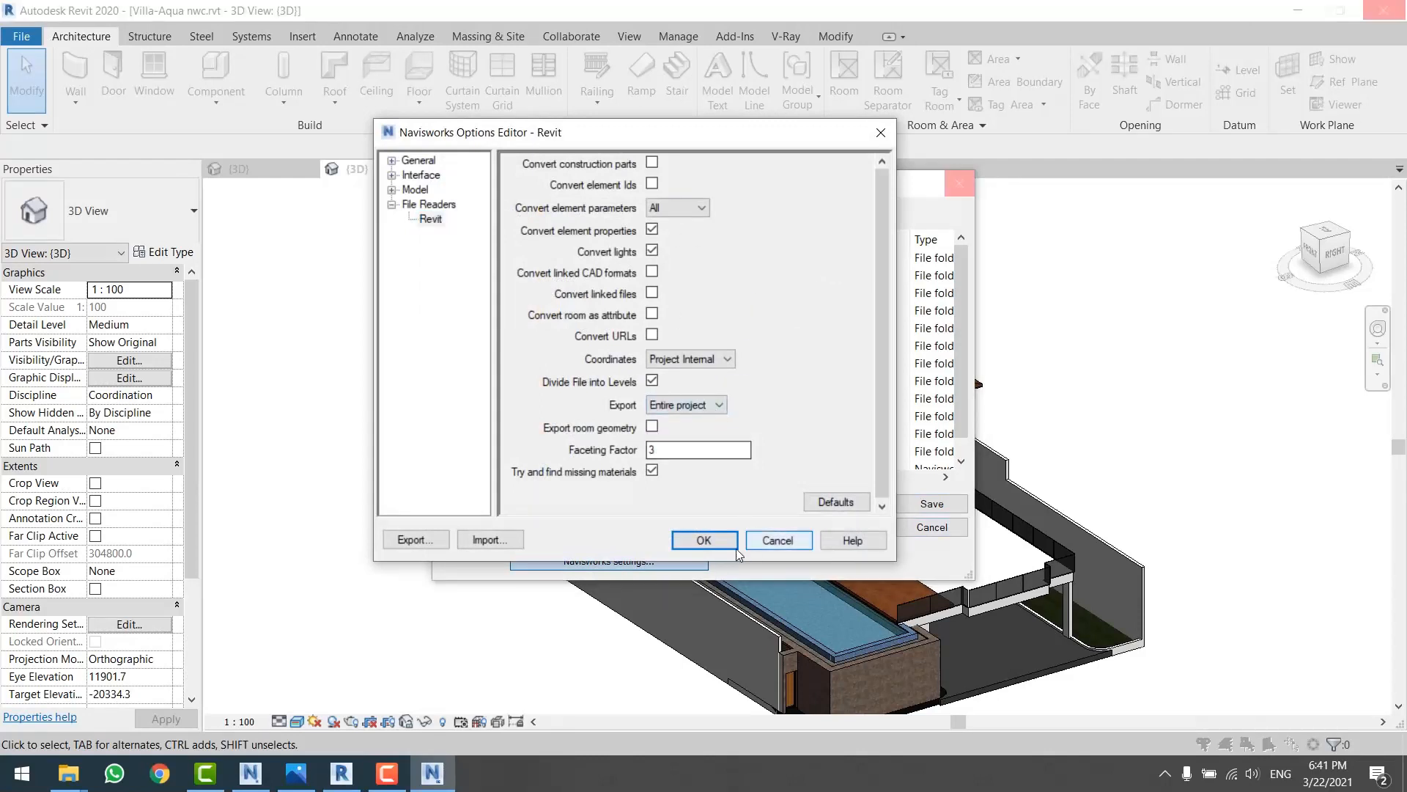
left_click(716, 537)
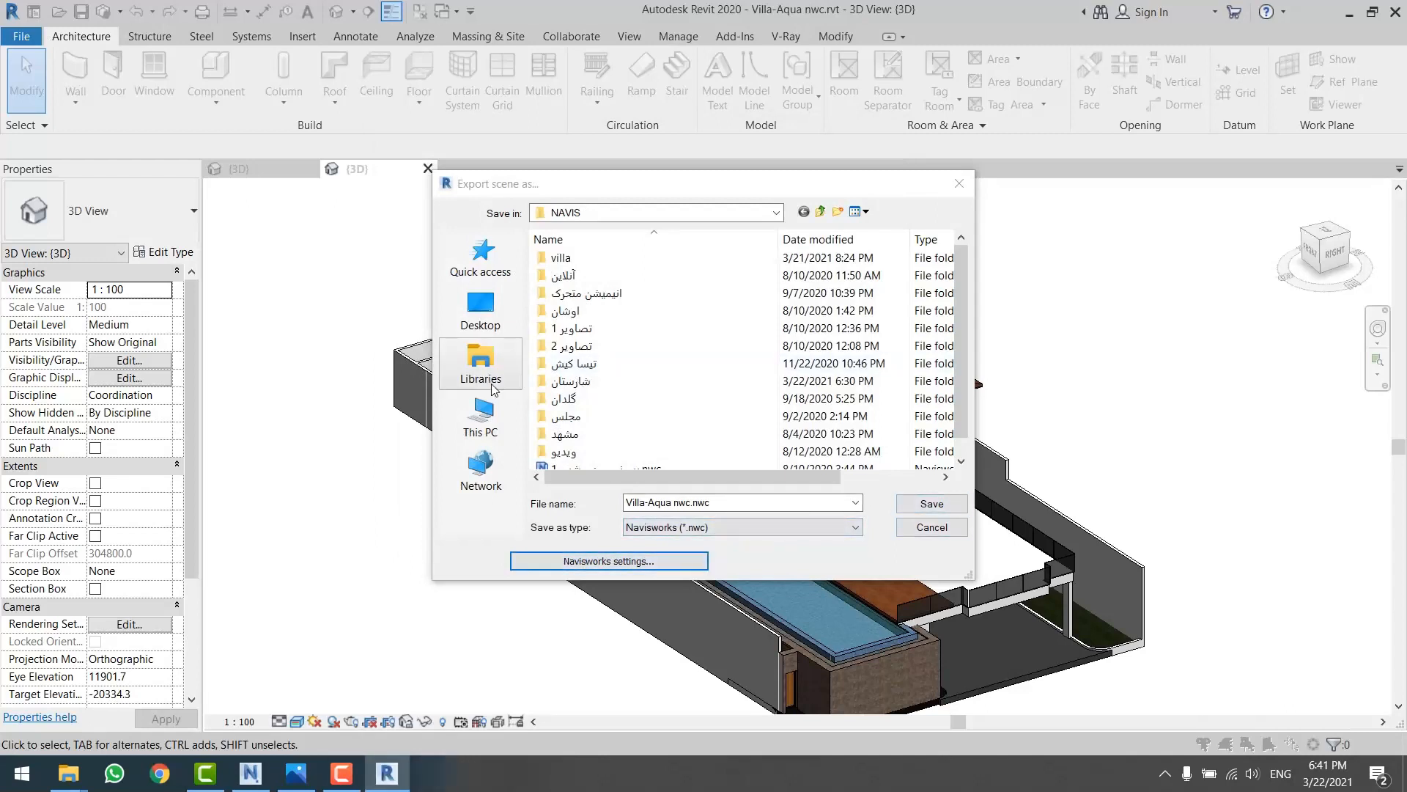
- Save the export as Villa-Aqua nwc.nwc on the Desktop and minimize Revit
left_click(480, 308)
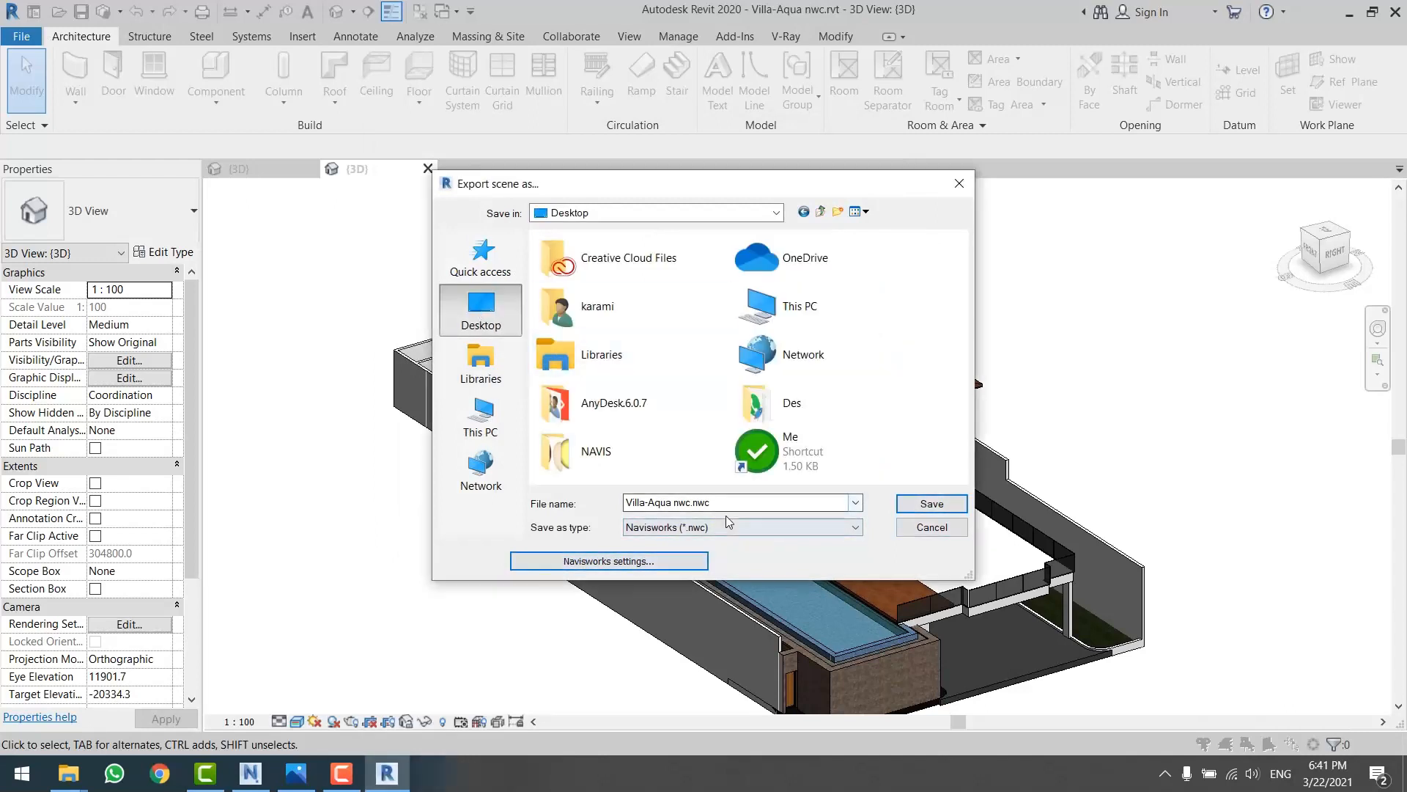
left_click(914, 506)
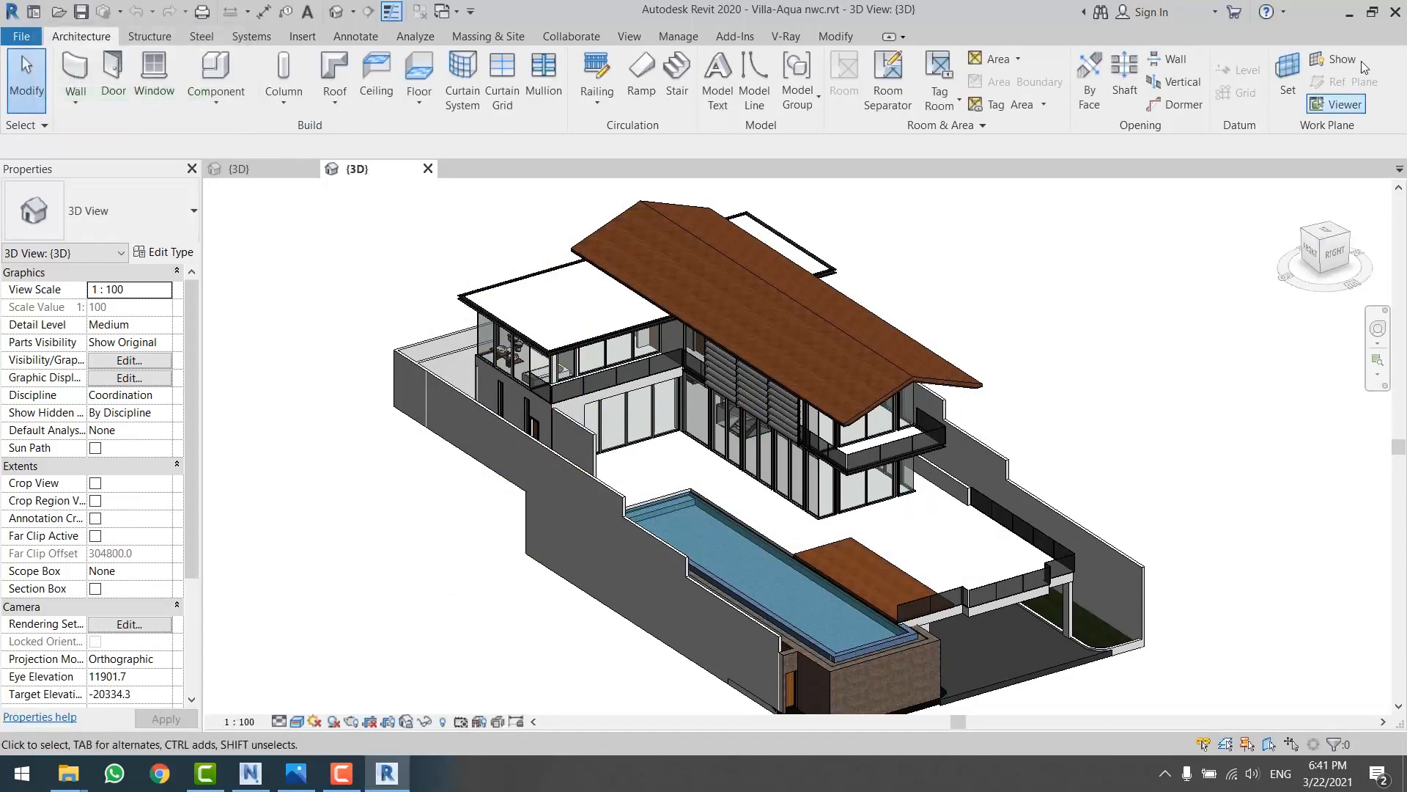
left_click(1351, 13)
left_click(356, 220)
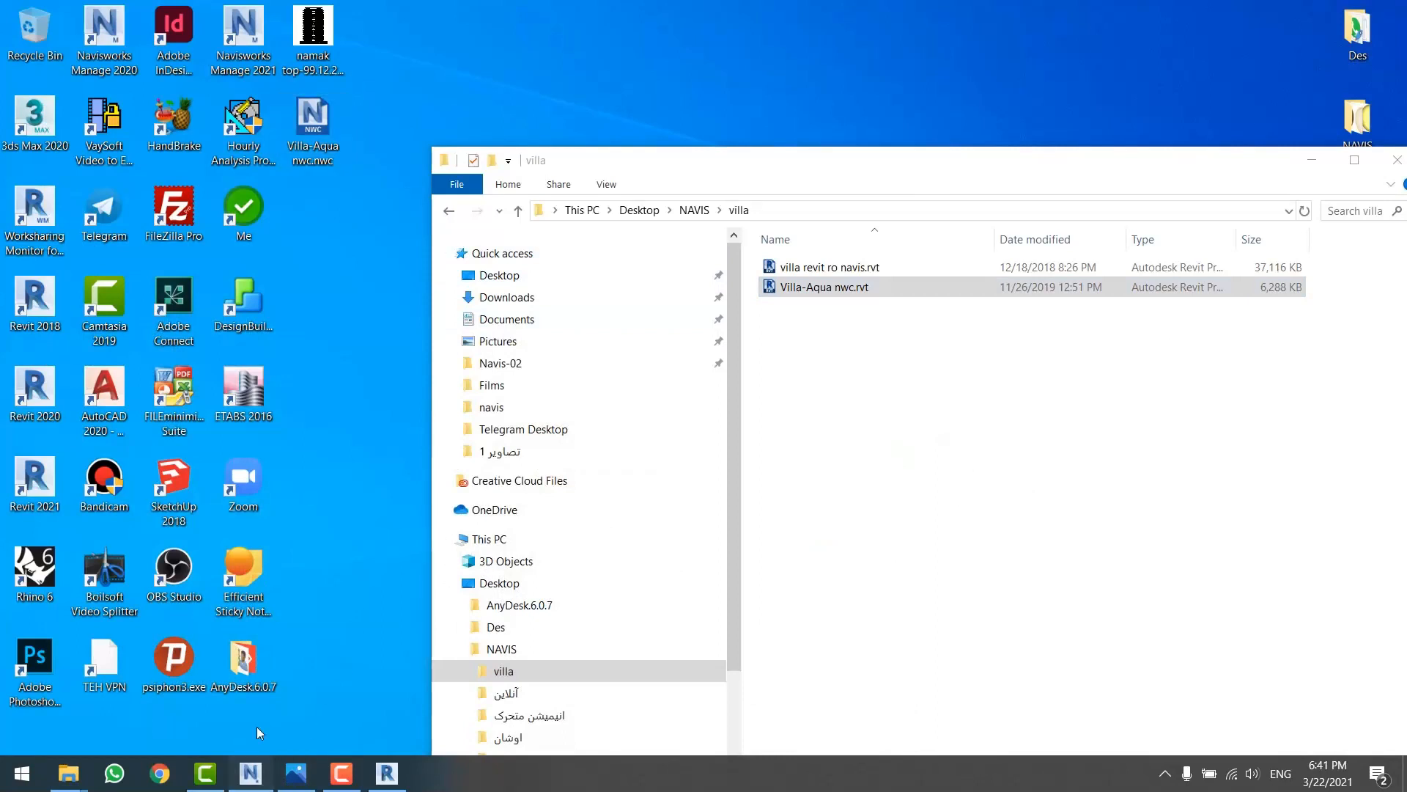
- Switch to Navisworks Manage 2021, open Villa-Aqua nwc.nwc from the Desktop and orbit the villa to a raised corner view
left_click(250, 772)
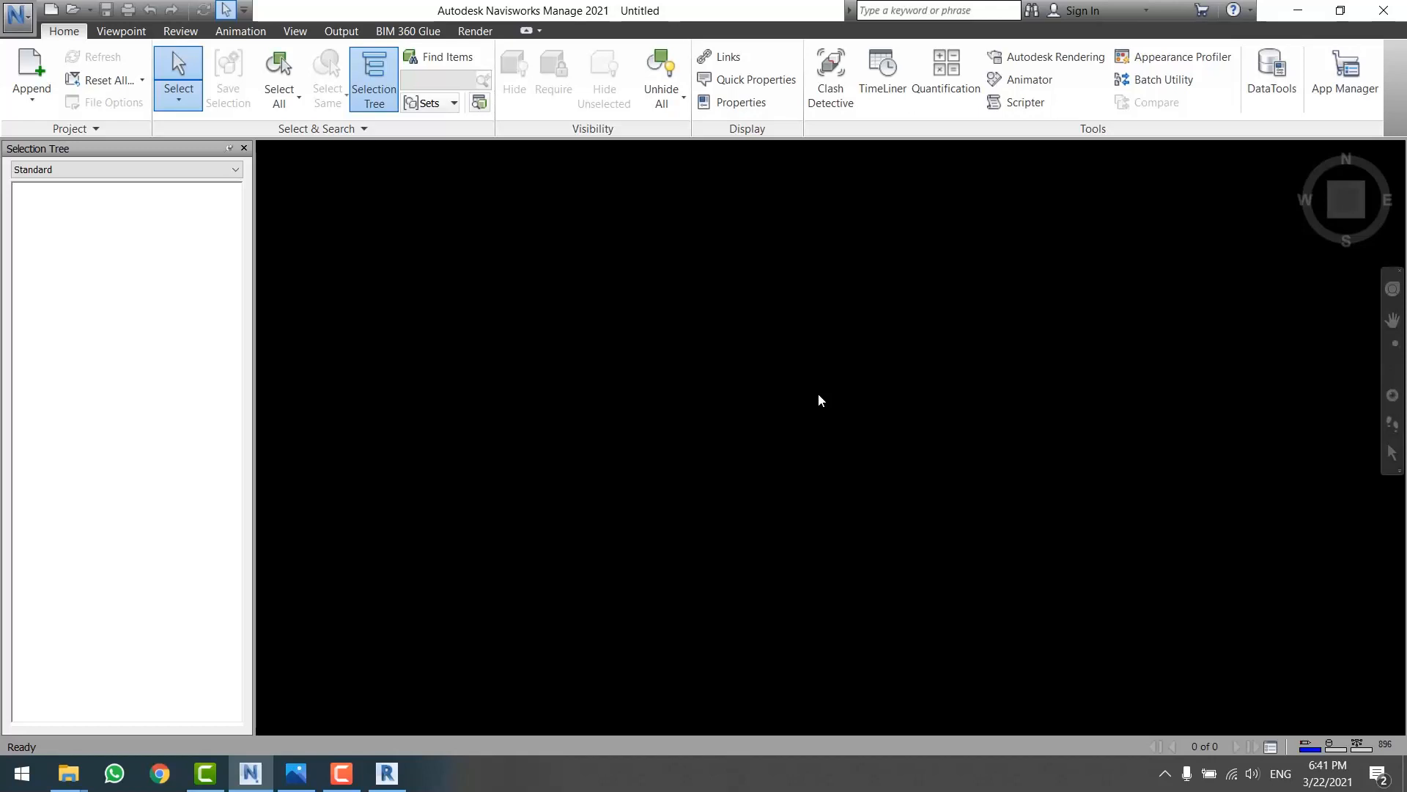
left_click(15, 25)
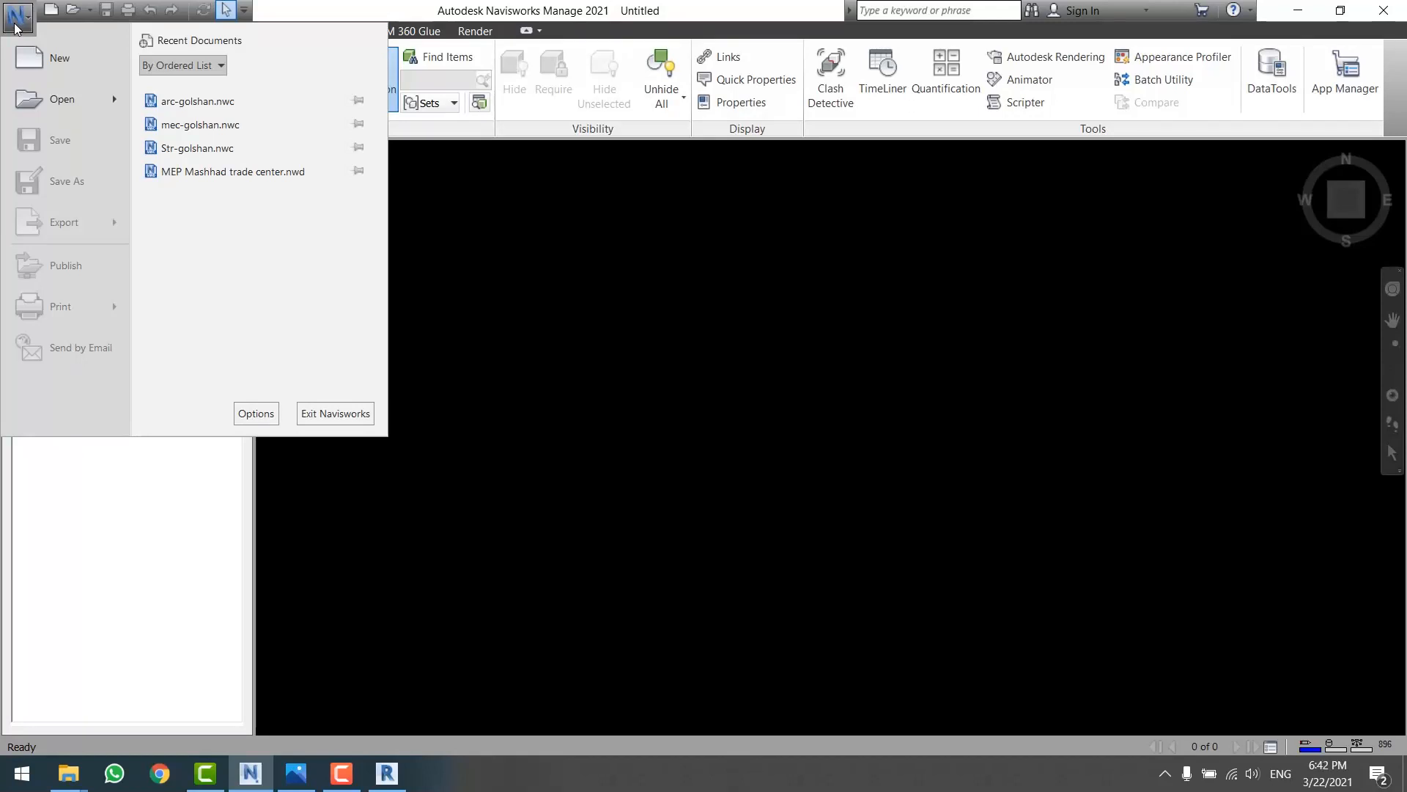
left_click(62, 101)
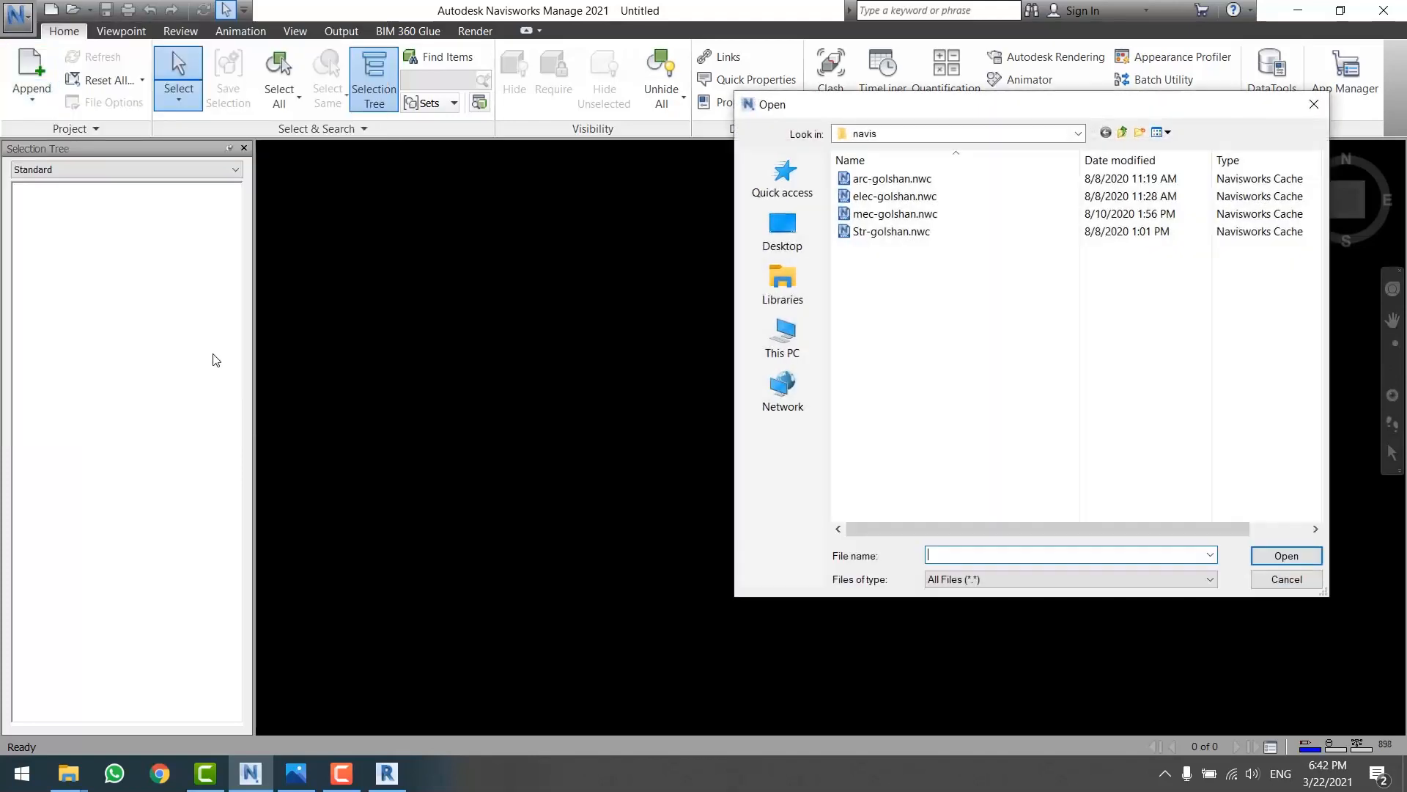
left_click(783, 231)
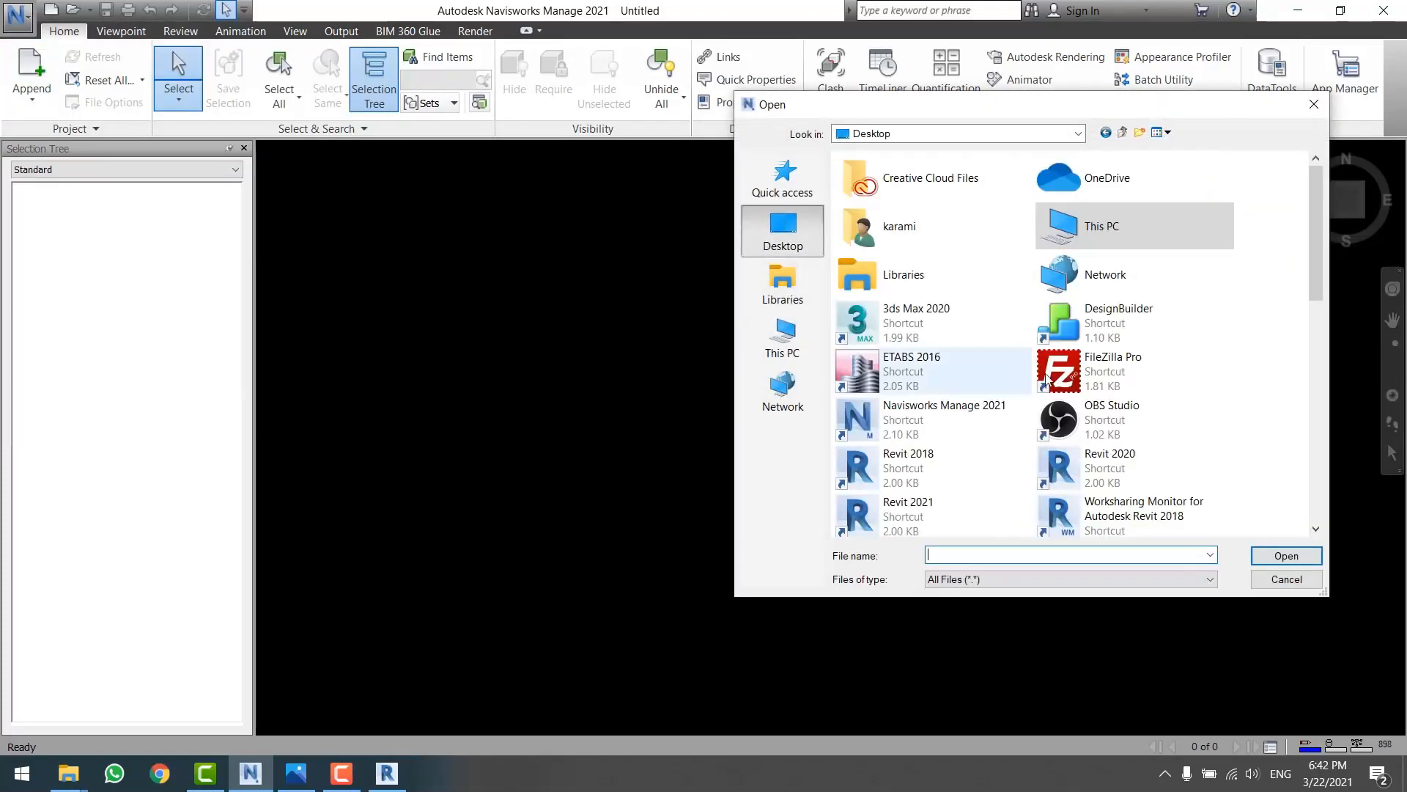
scroll(1135, 386, "down", 3)
scroll(1134, 386, "down", 3)
left_click(1143, 473)
left_click(1288, 559)
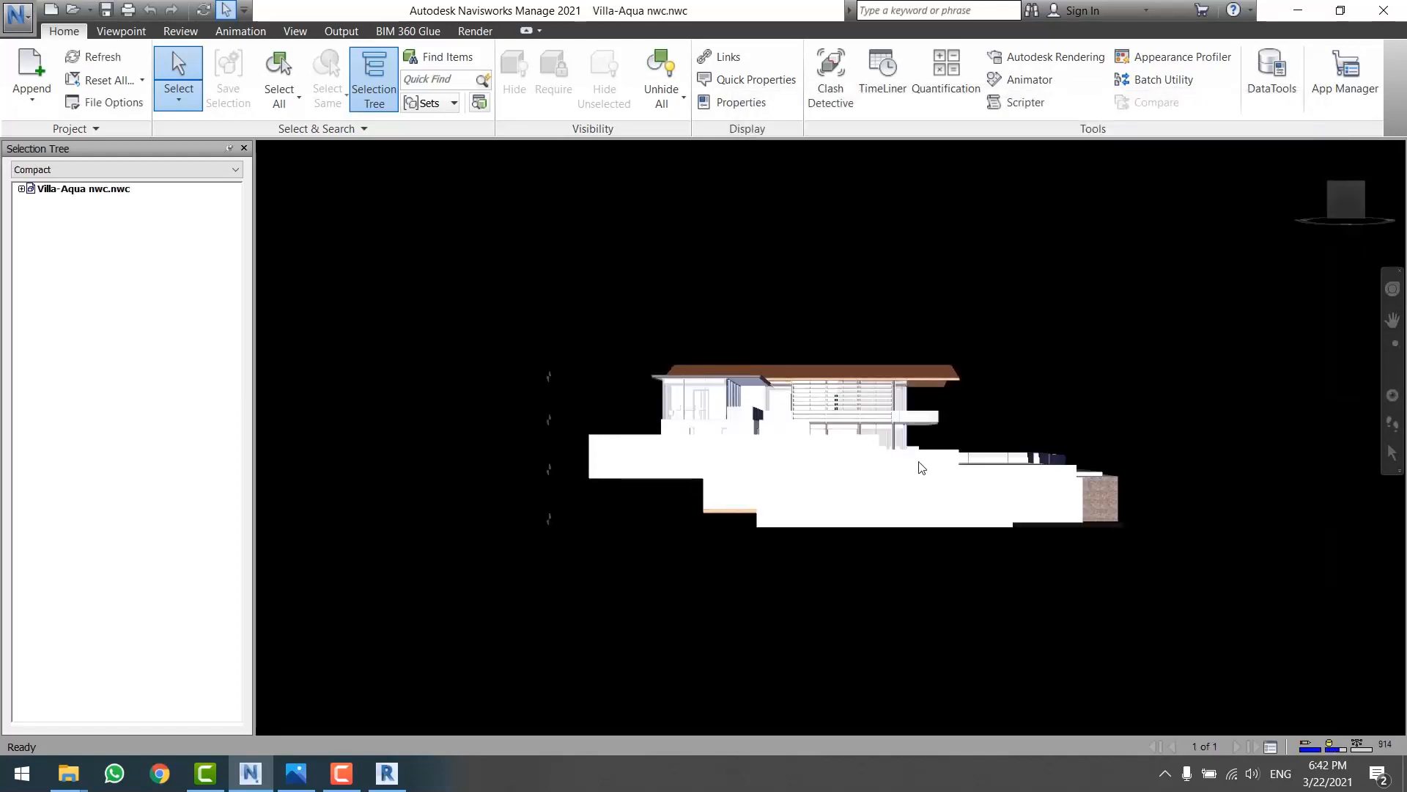
middle_click_drag(969, 471, 892, 437)
middle_click_drag(979, 426, 890, 453, "shift")
middle_click_drag(879, 484, 795, 412)
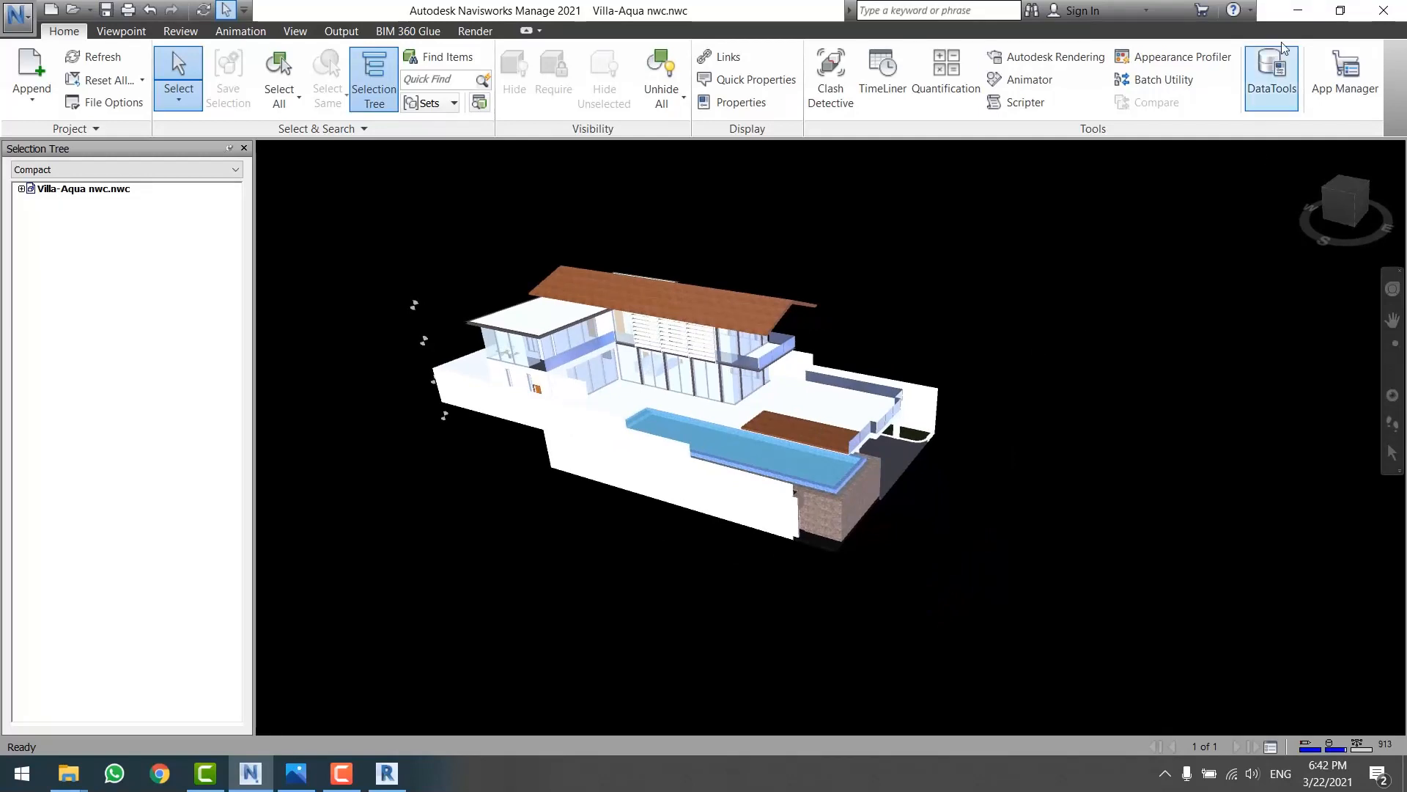
- Launch a second Navisworks Manage 2021 session and arrange its window side by side with the villa folder window
left_click(1298, 10)
double_click(244, 55)
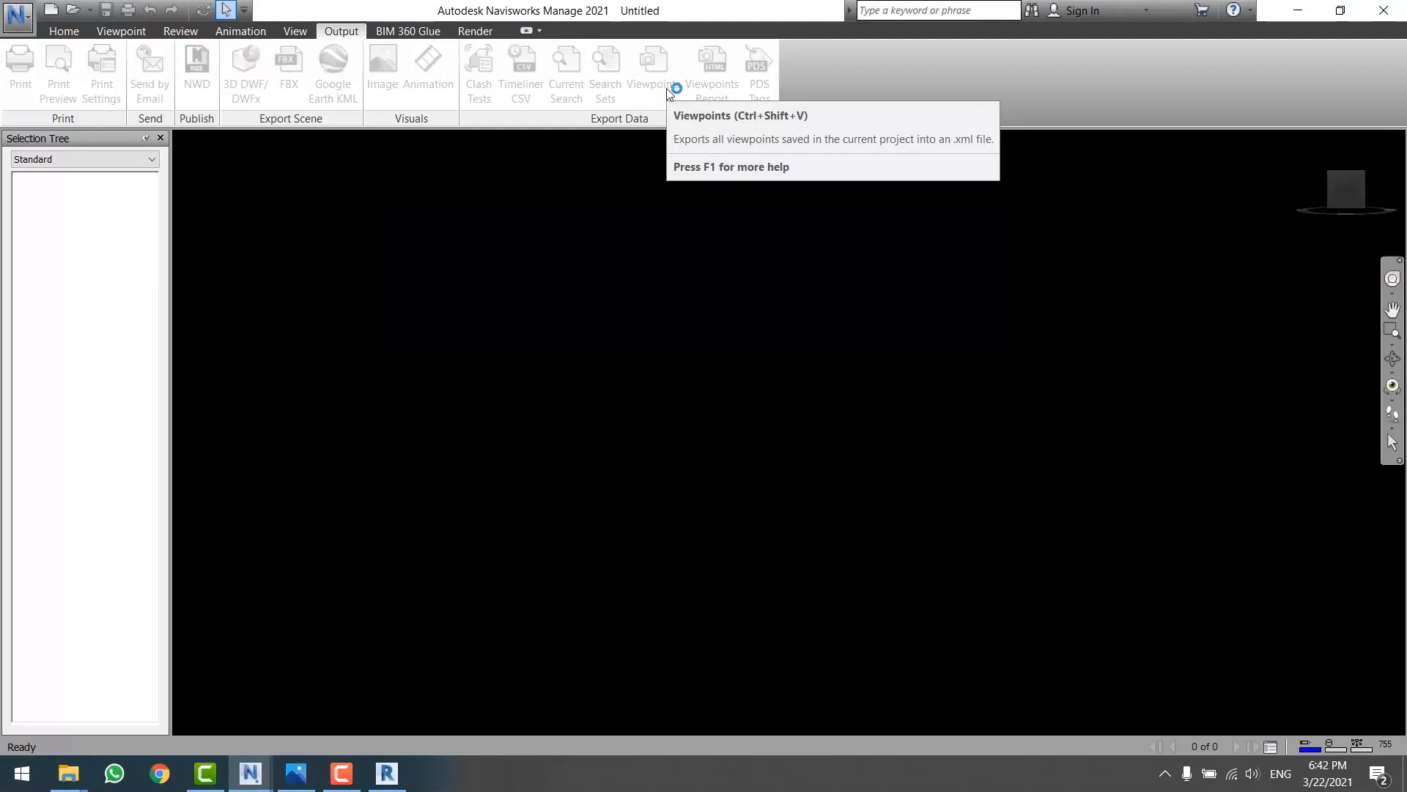
left_click_drag(711, 15, 2, 201)
left_click(445, 305)
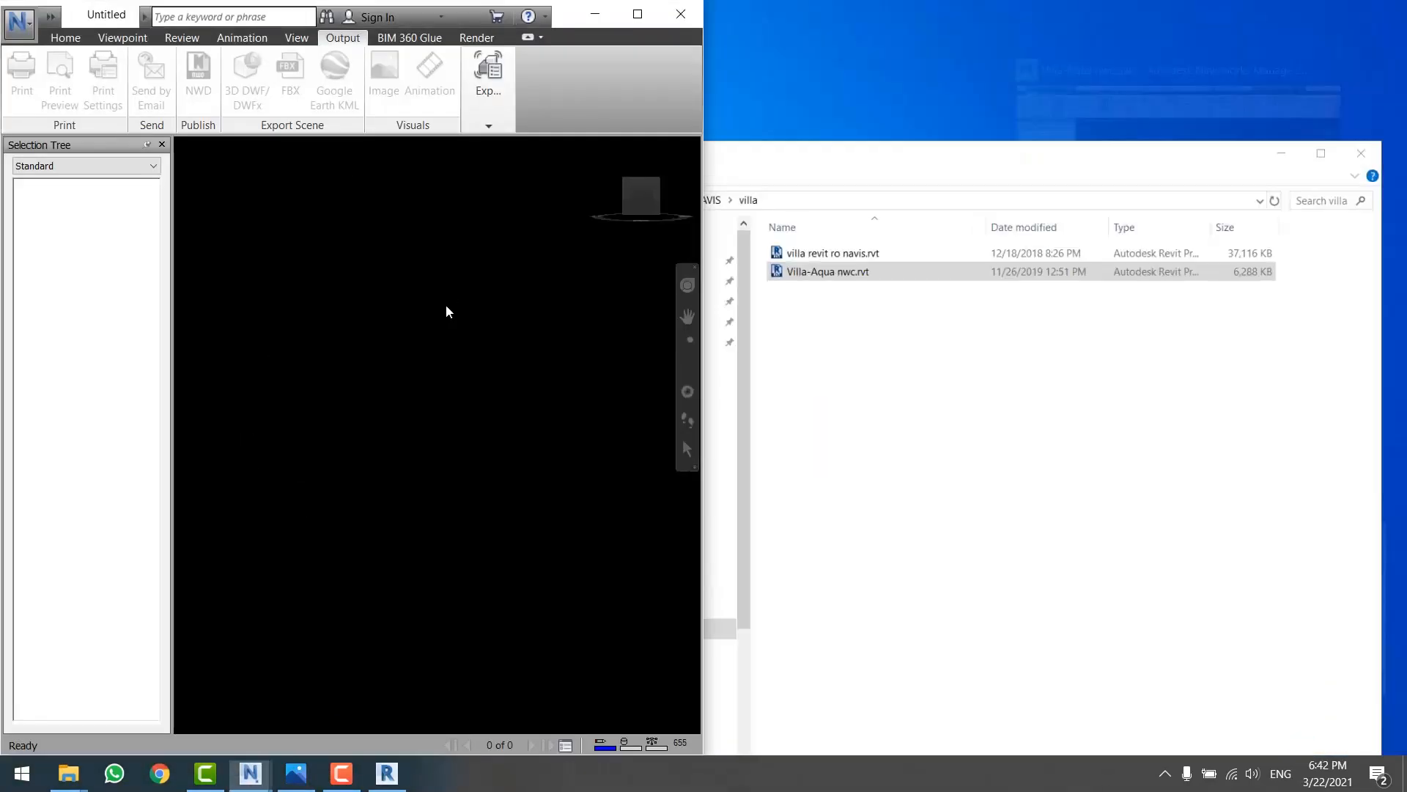
left_click_drag(972, 163, 1406, 123)
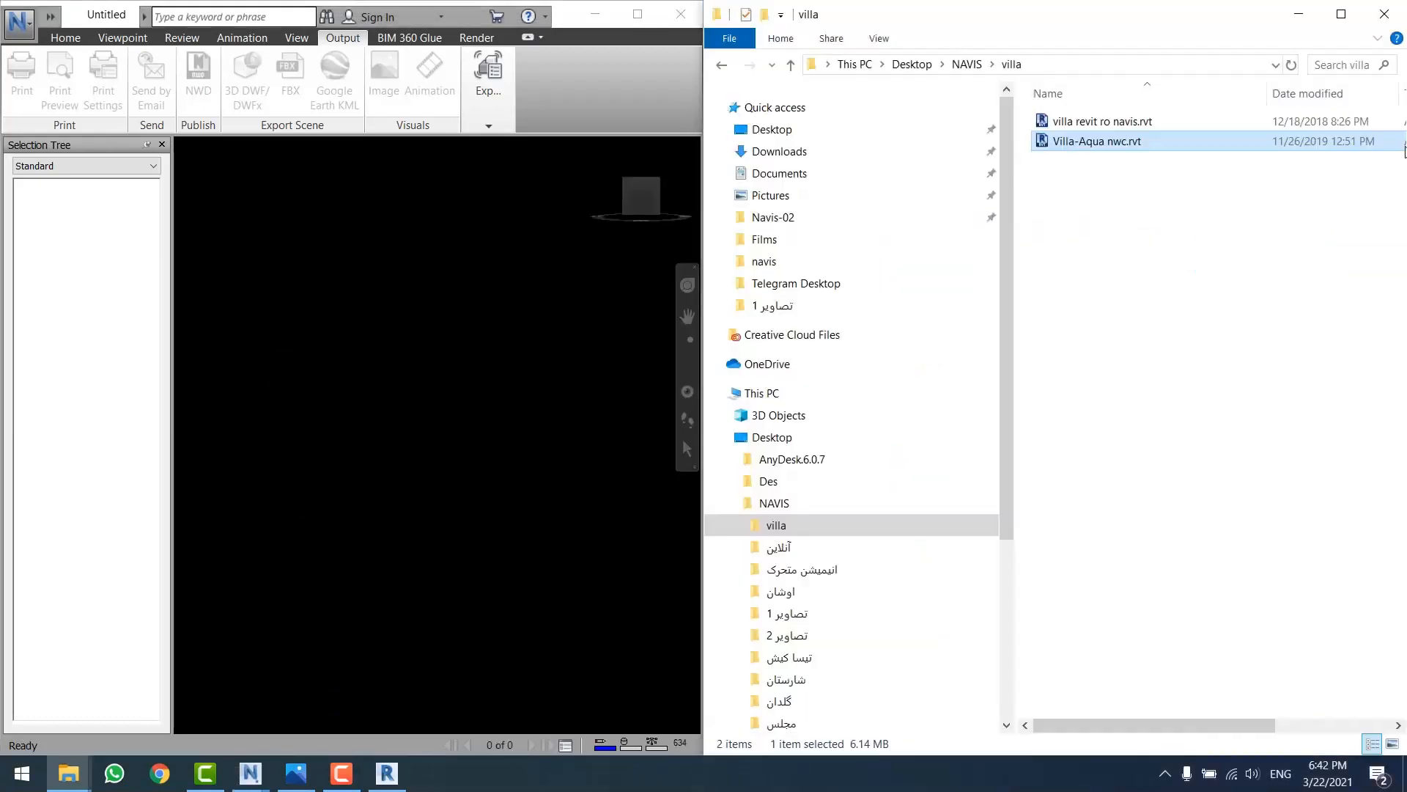
left_click(1177, 301)
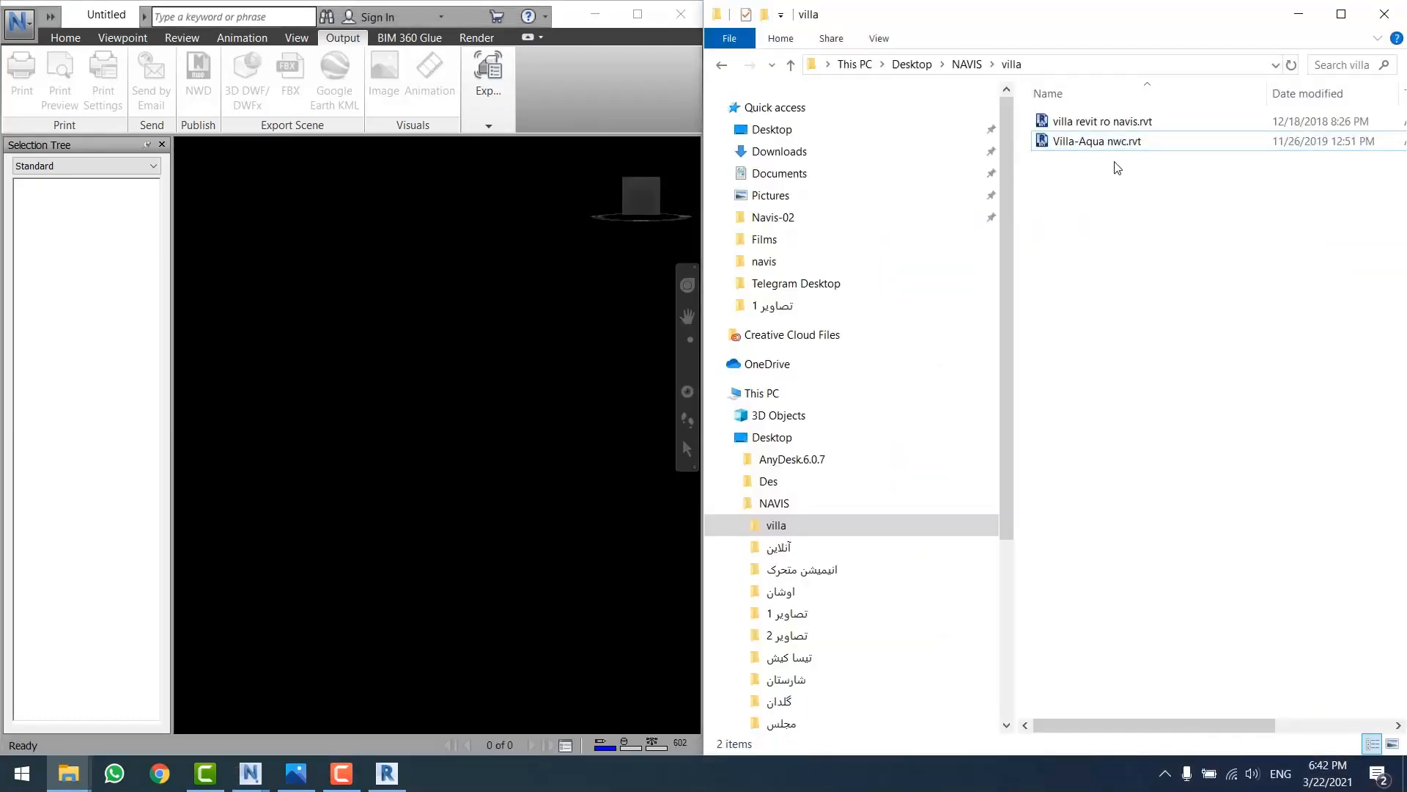
left_click(381, 297)
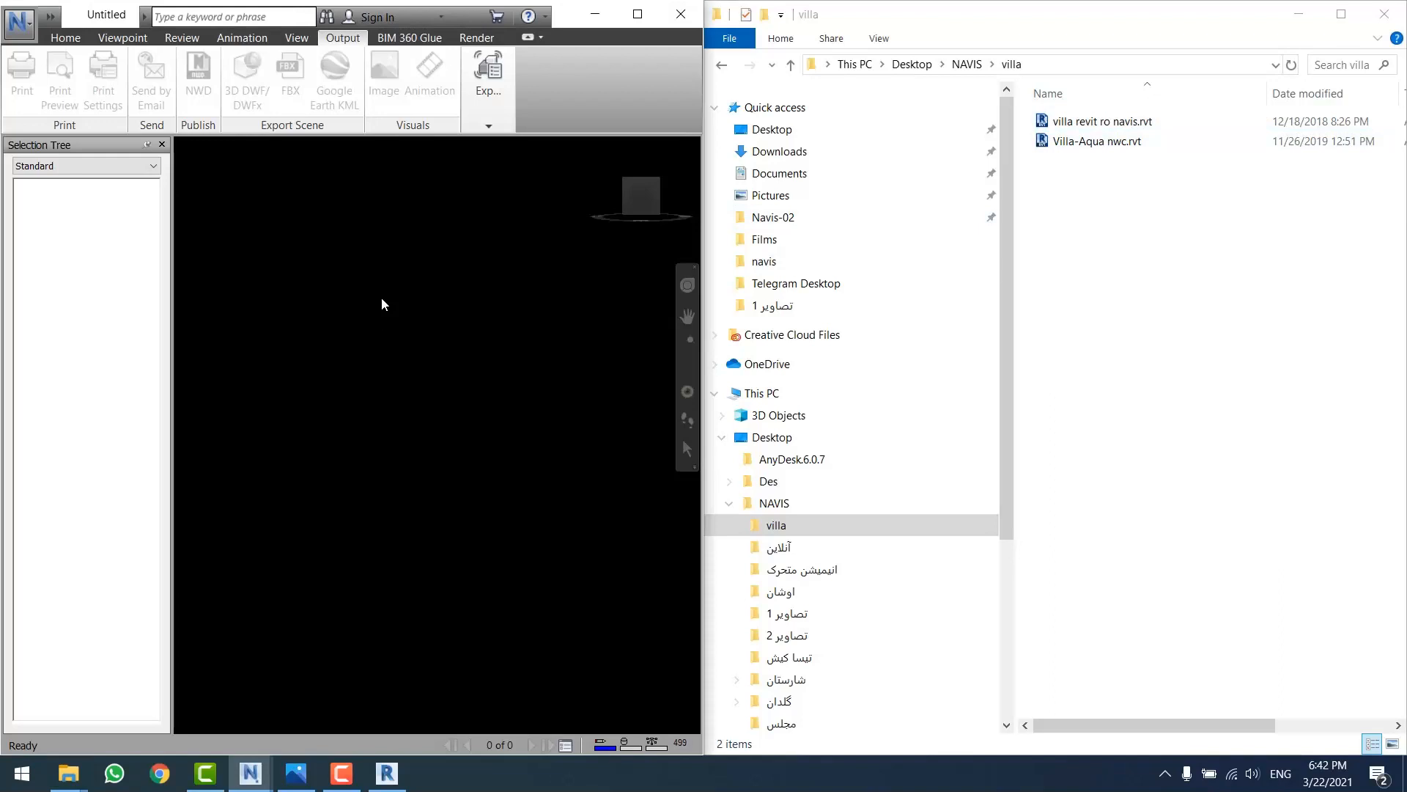
- Open villa revit ro navis.rvt from the villa folder inside NAVIS directly in Navisworks, using the Revit file type filter
left_click(21, 23)
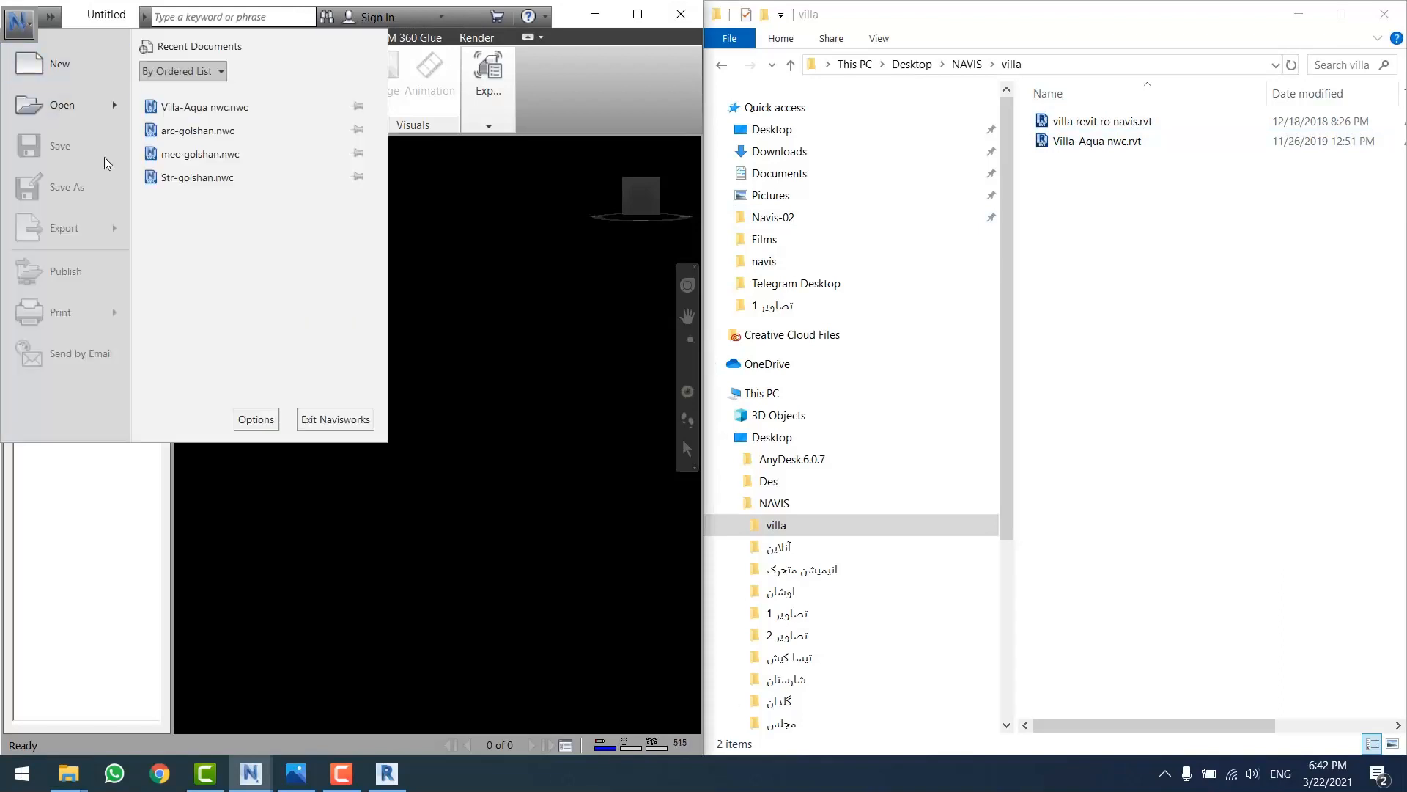
left_click(62, 105)
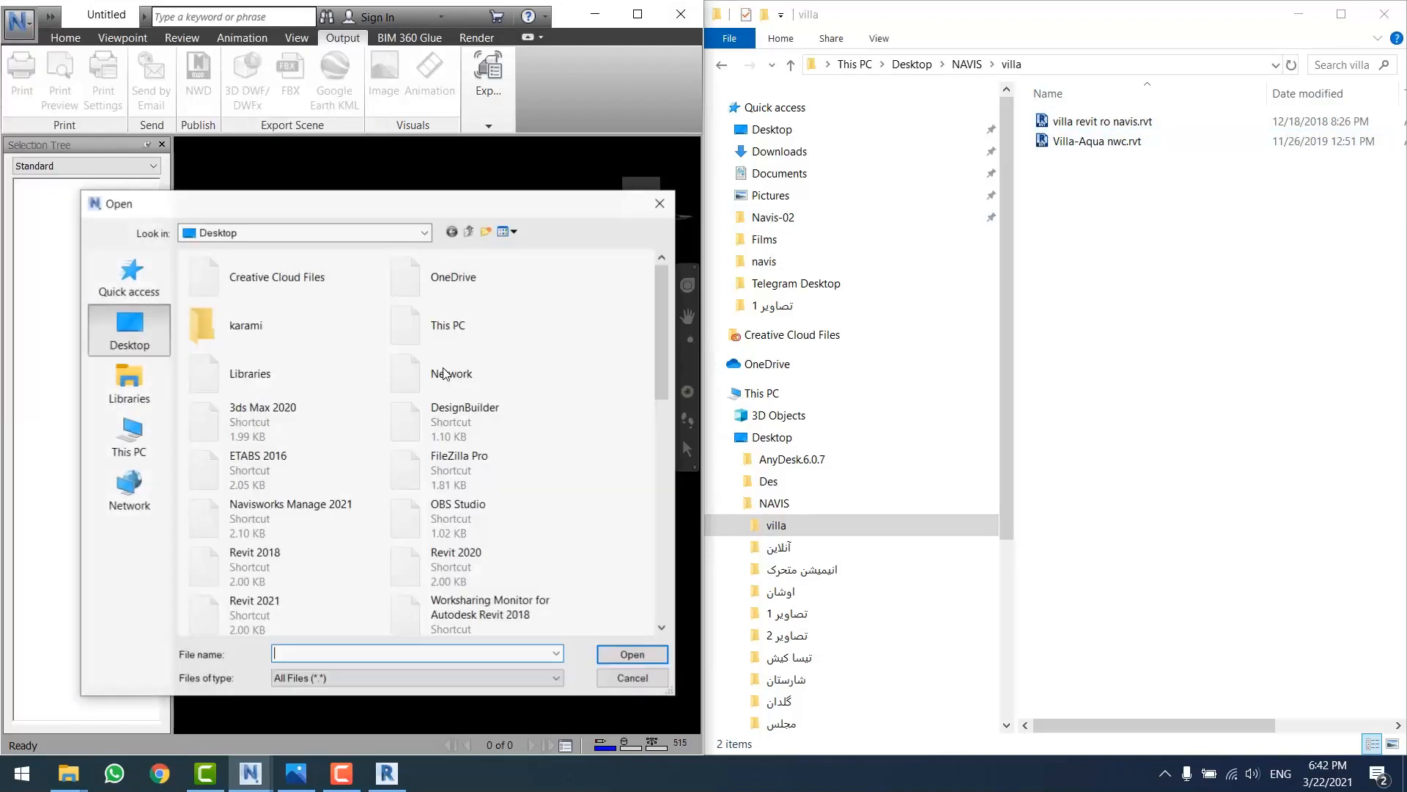
left_click(307, 678)
scroll(440, 528, "up", 1)
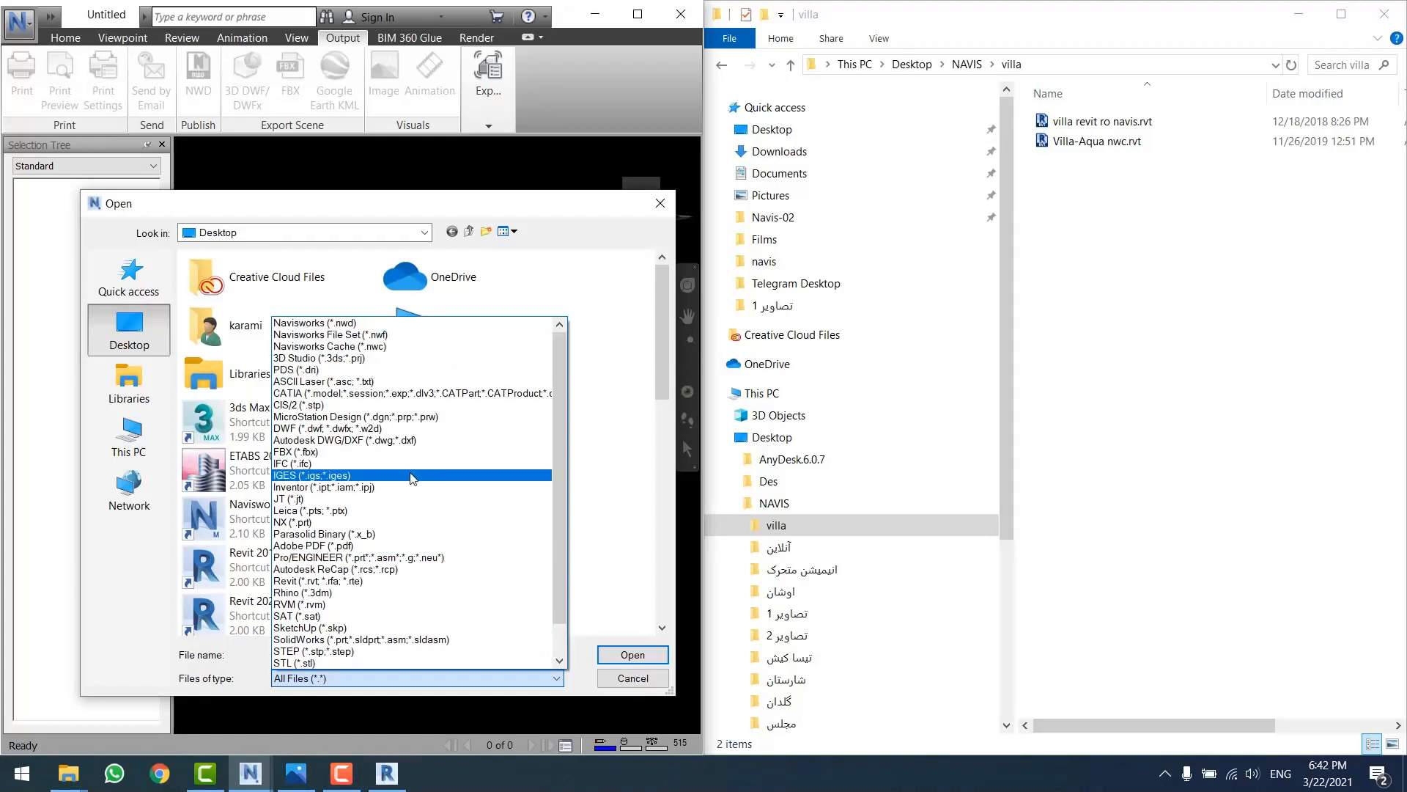
scroll(436, 513, "down", 1)
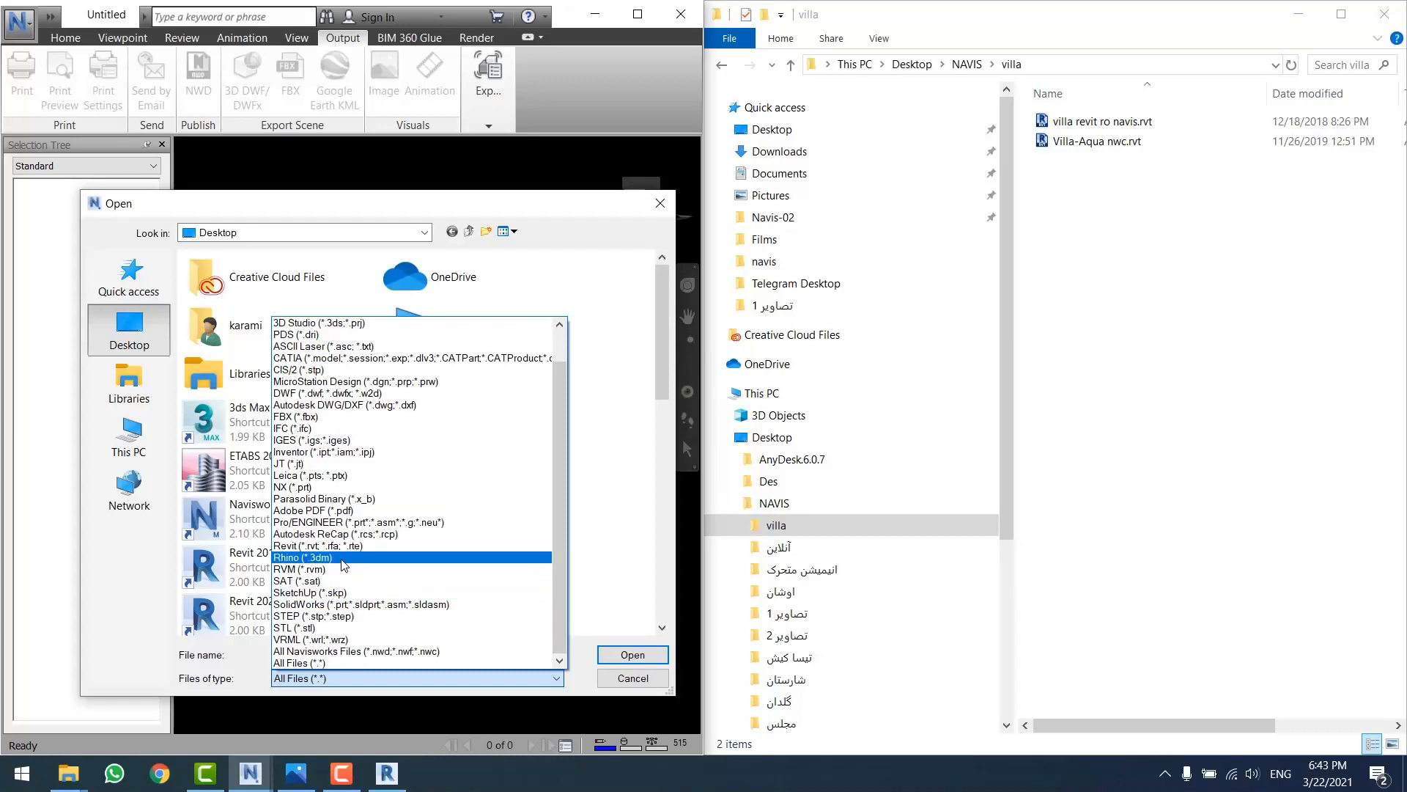
left_click(342, 546)
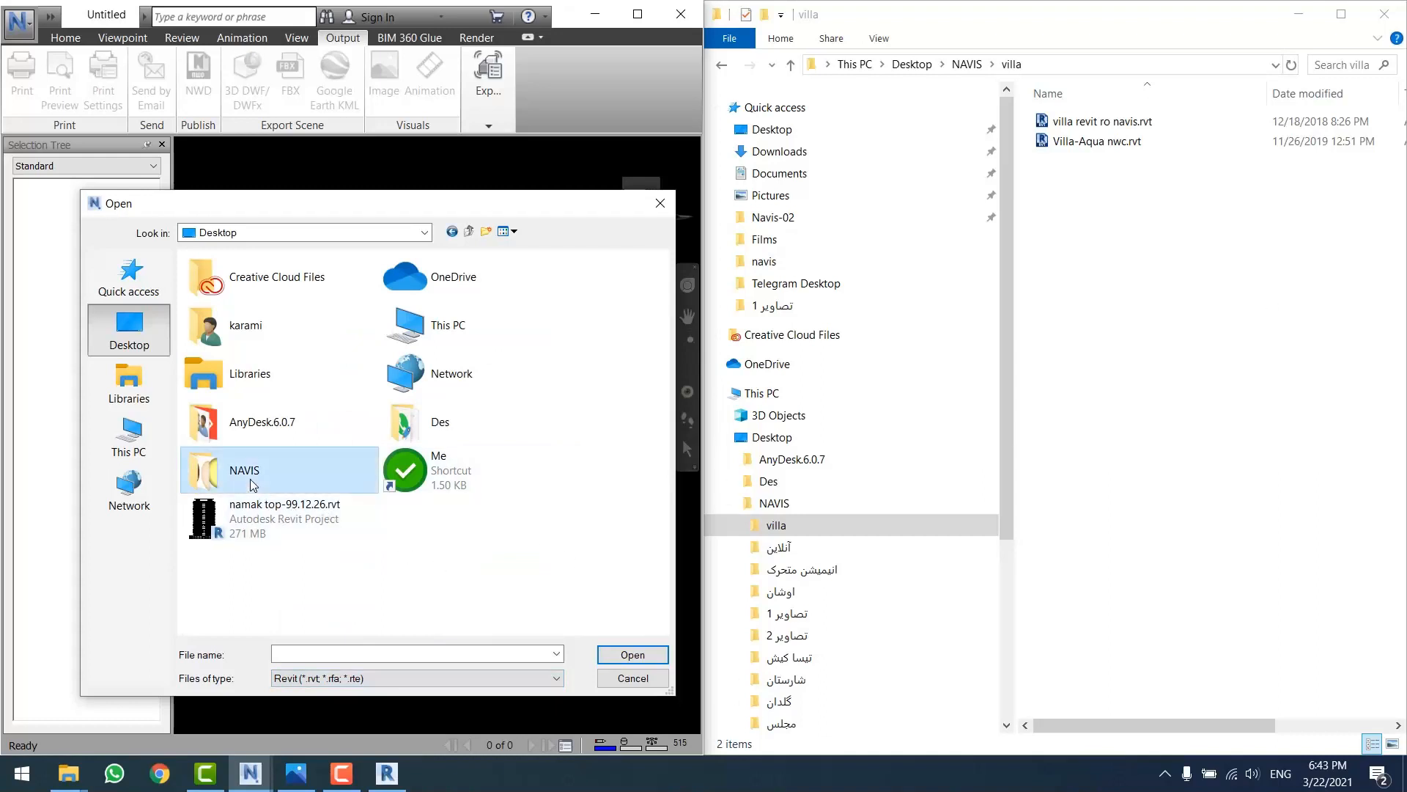
double_click(220, 470)
double_click(217, 277)
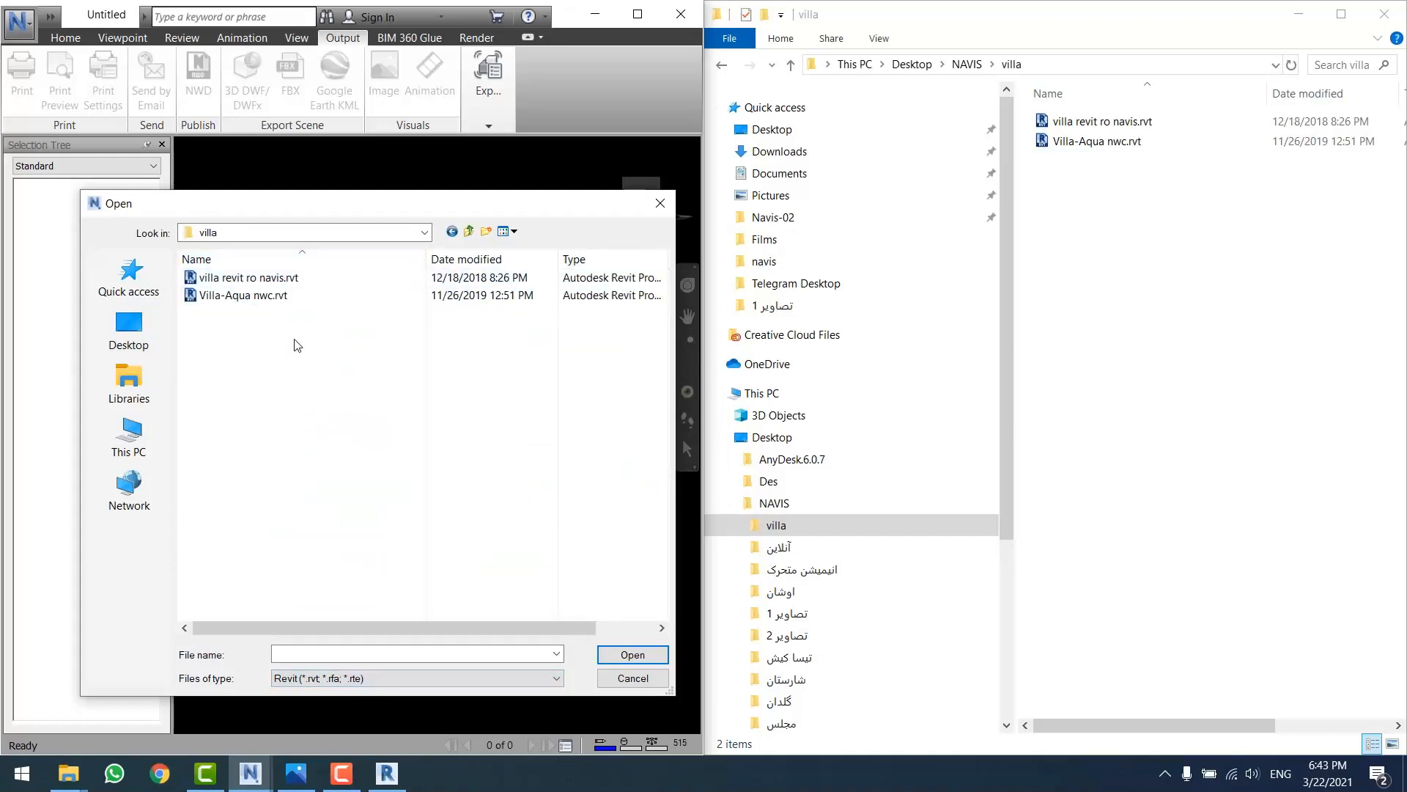
left_click(283, 277)
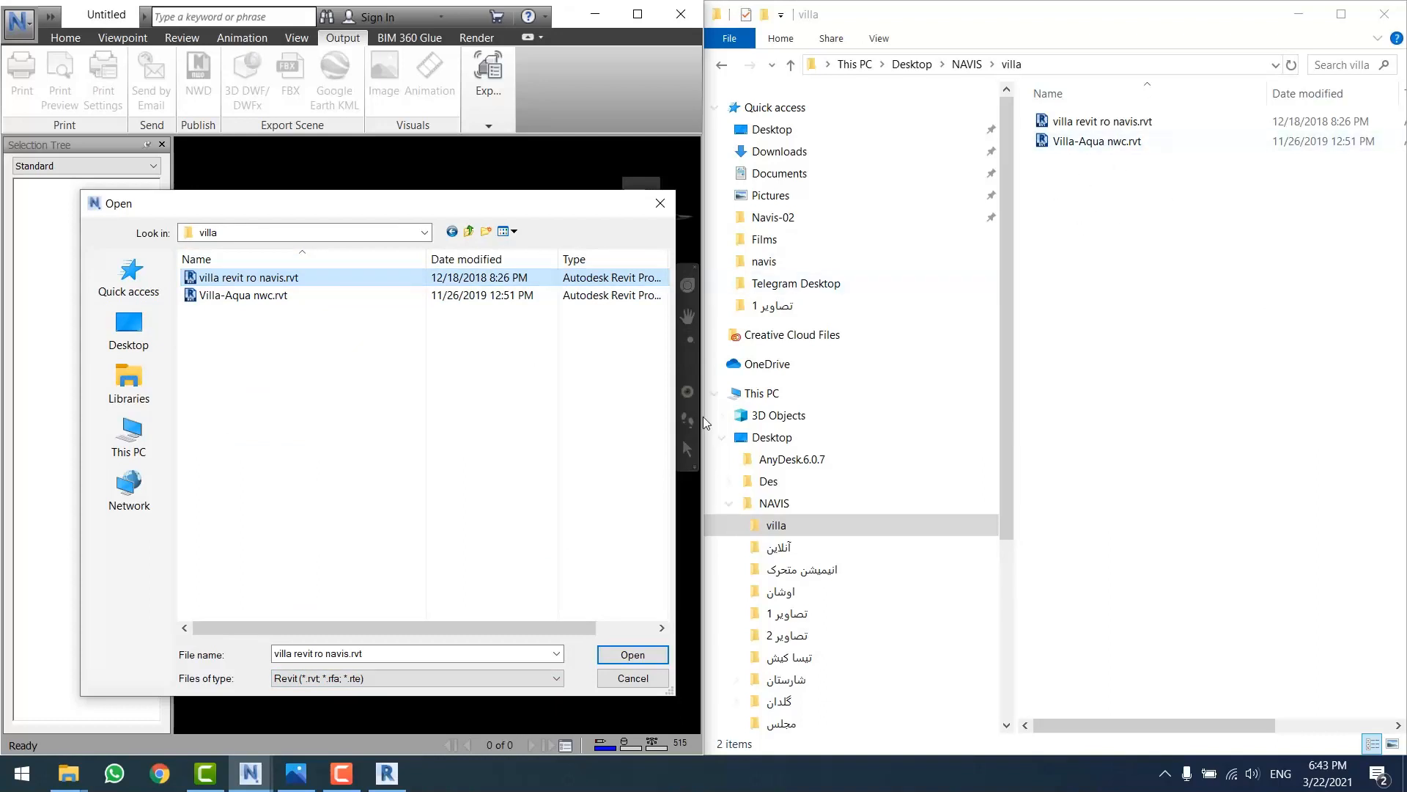
left_click(629, 658)
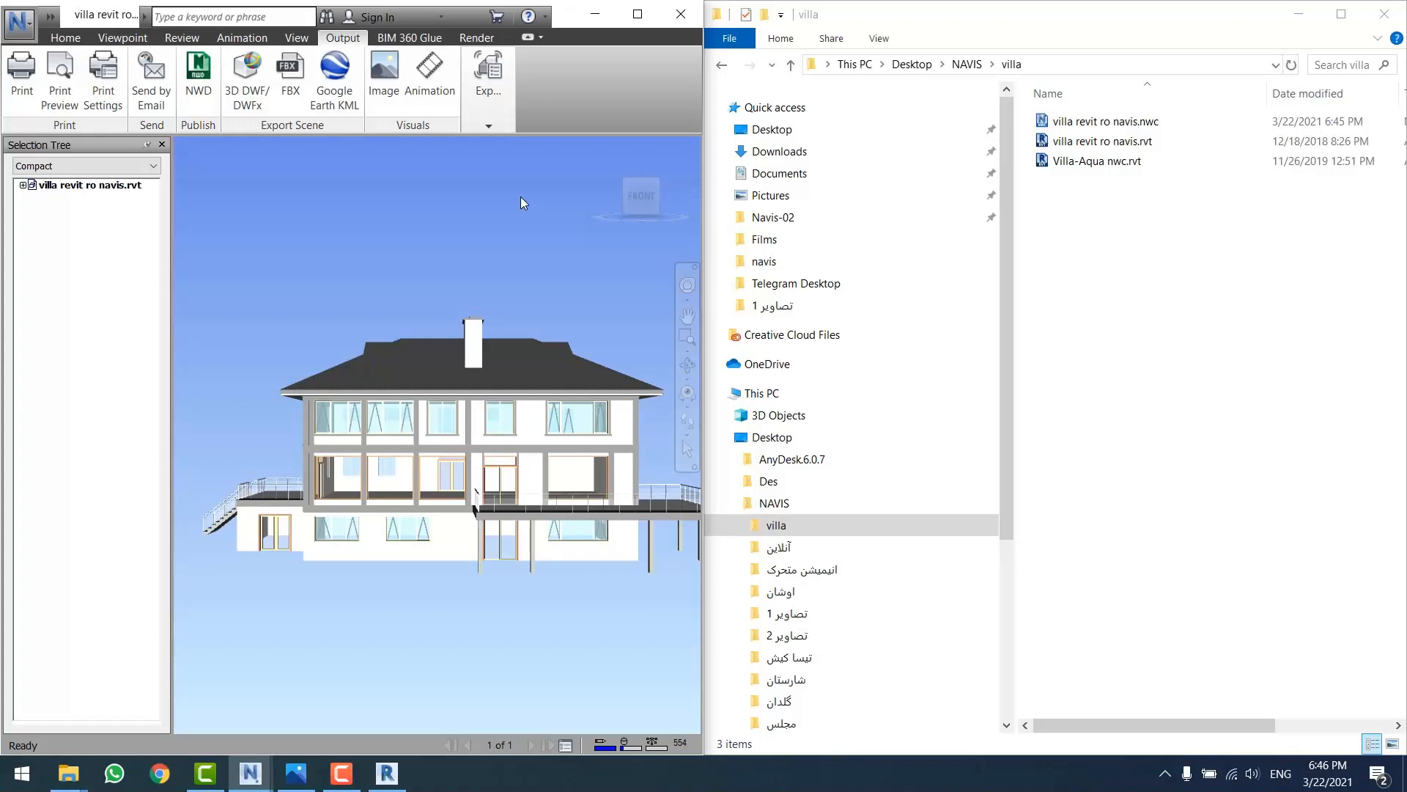
- Maximize the Navisworks window, orbit the villa to a raised corner view and widen the Selection Tree slightly
left_click(637, 13)
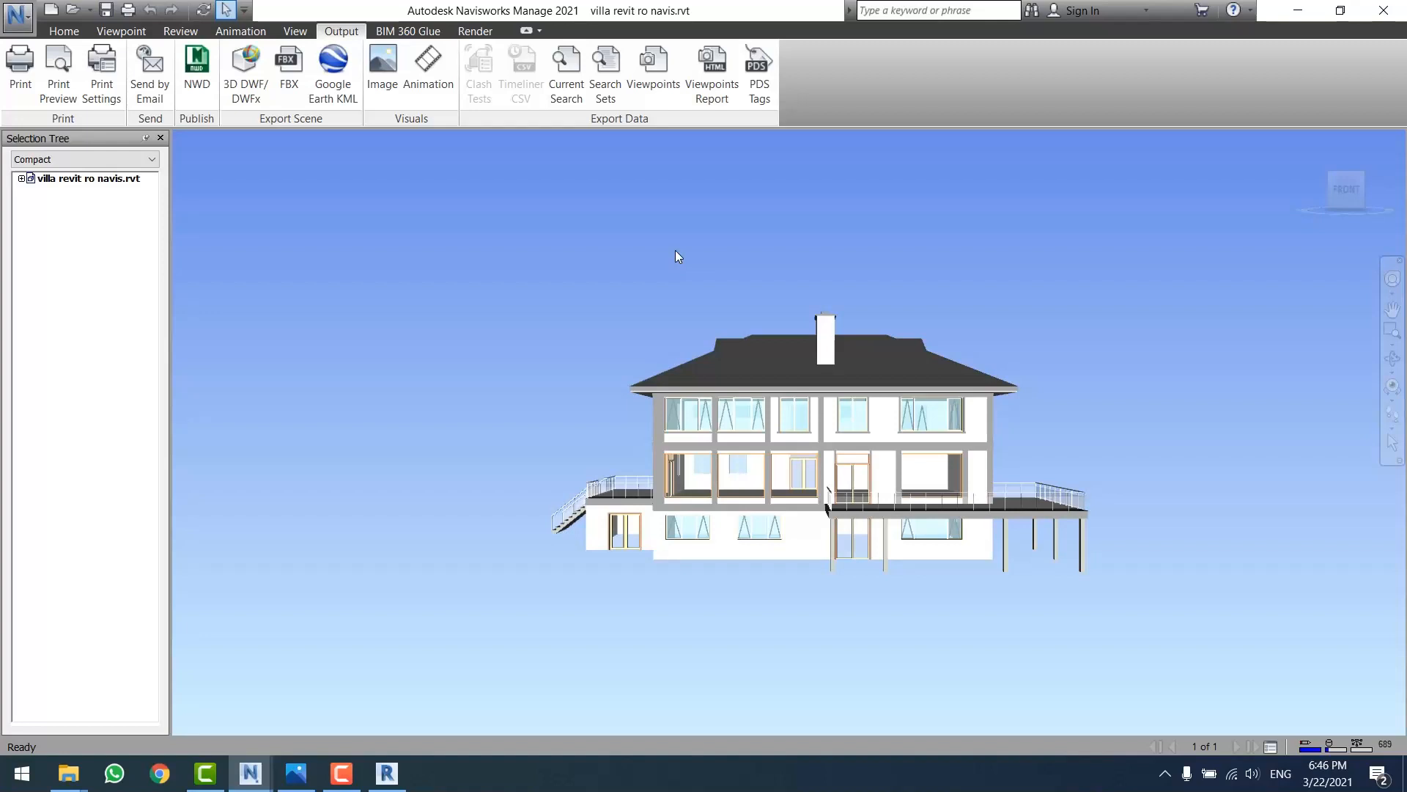
middle_click_drag(836, 398, 702, 358)
mouse_move(782, 407)
middle_mouse_down("shift")
mouse_move(650, 414)
mouse_move(769, 500)
mouse_move(517, 300)
middle_mouse_up("shift")
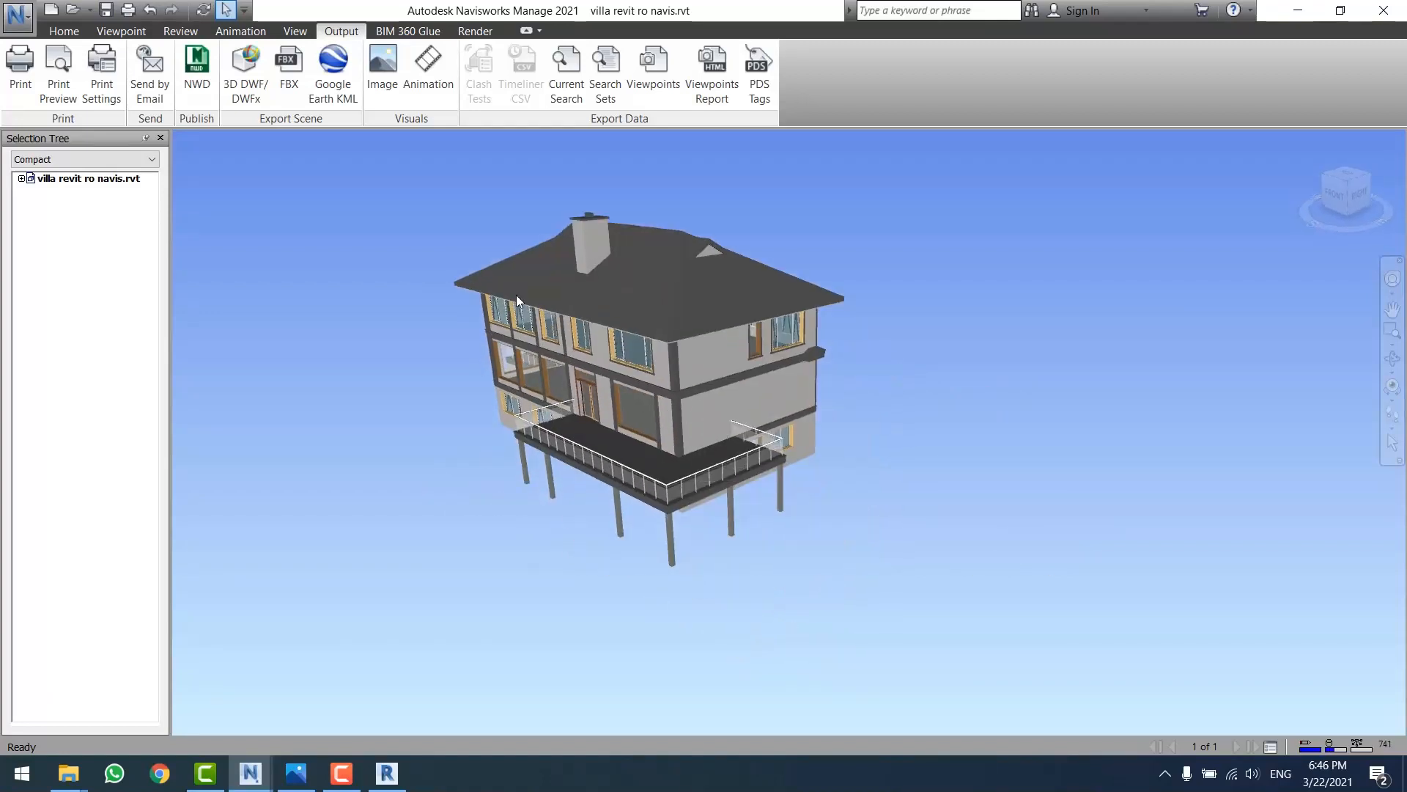
left_click_drag(172, 213, 227, 220)
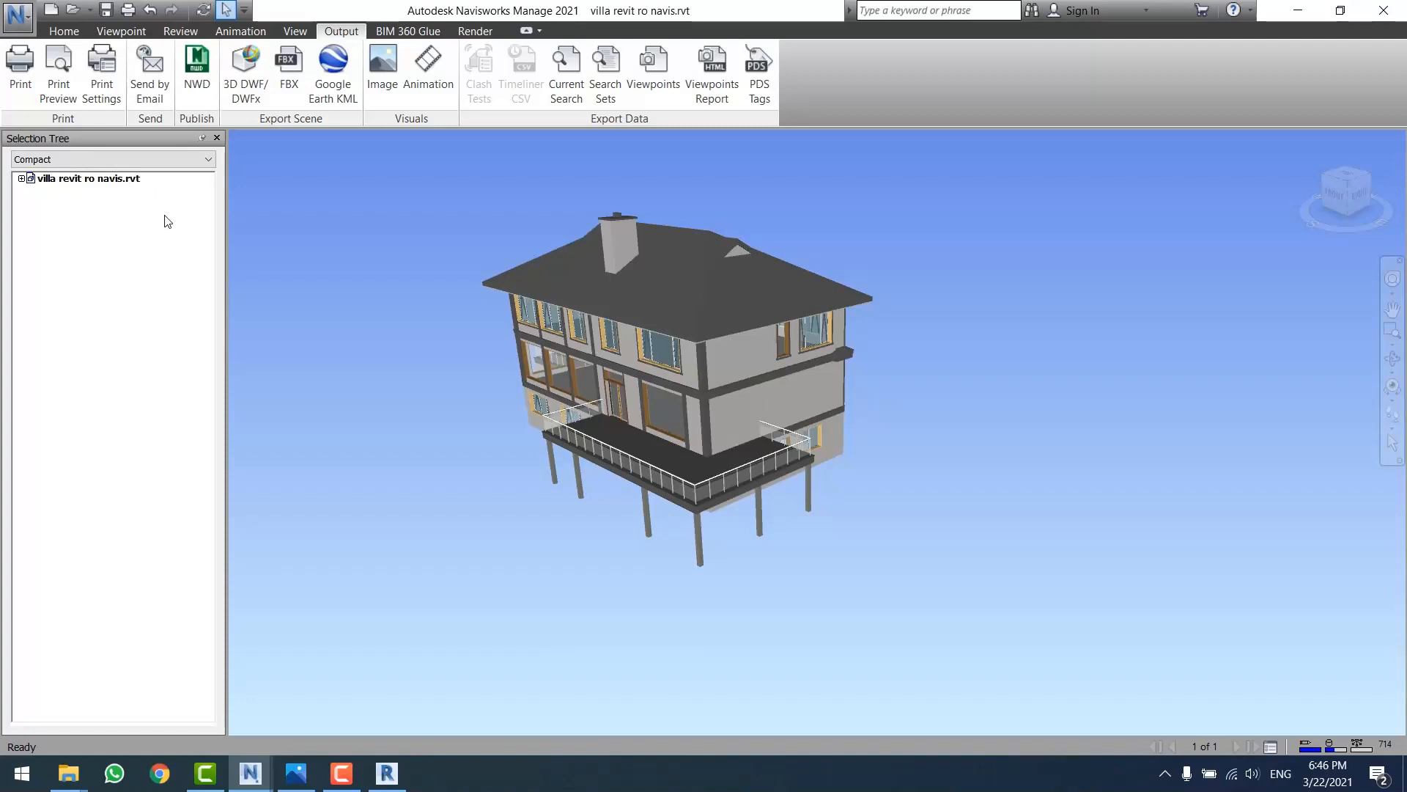
- Show the Villa-Aqua nwc.nwc session in Navisworks, switch to Revit and review the available export formats, including NWC
mouse_move(250, 780)
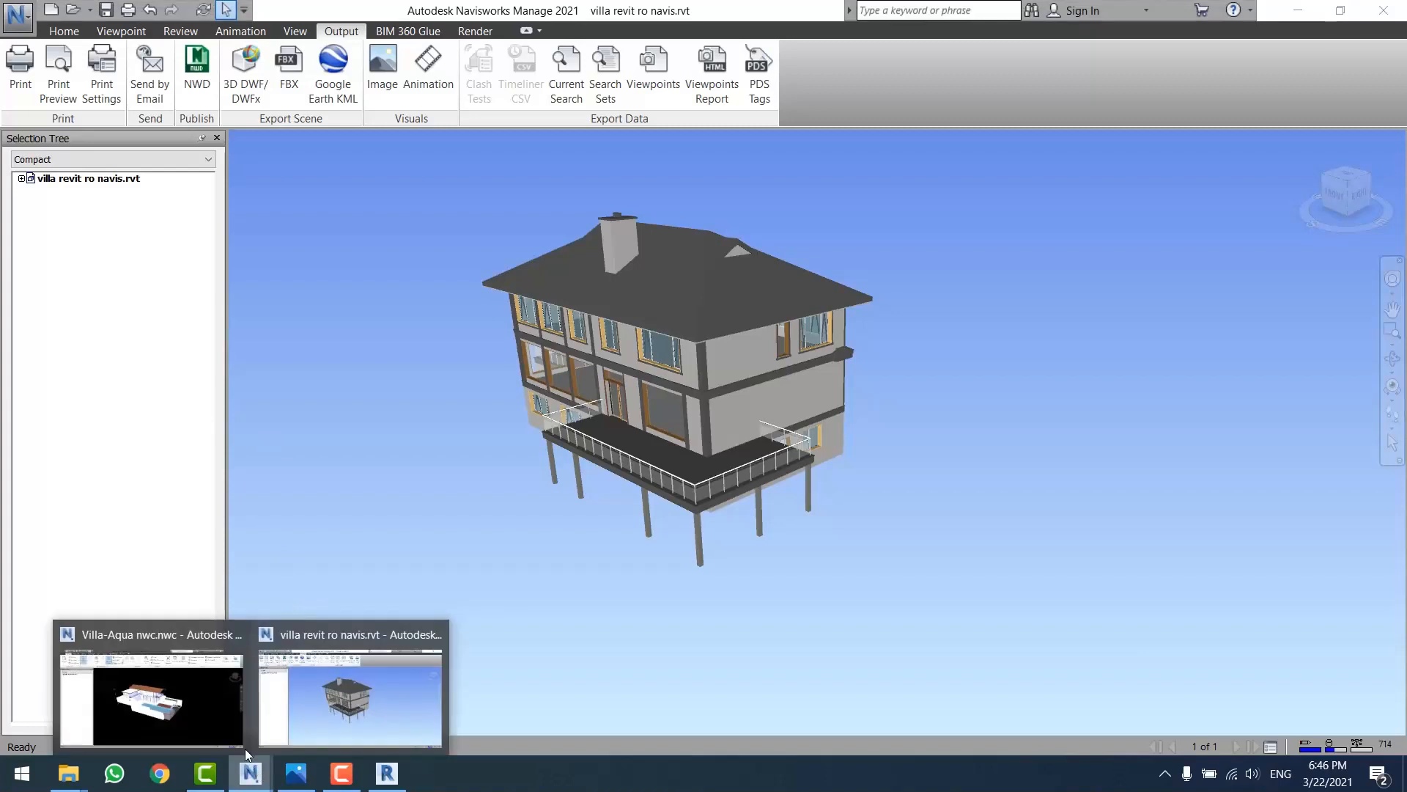
left_click(175, 710)
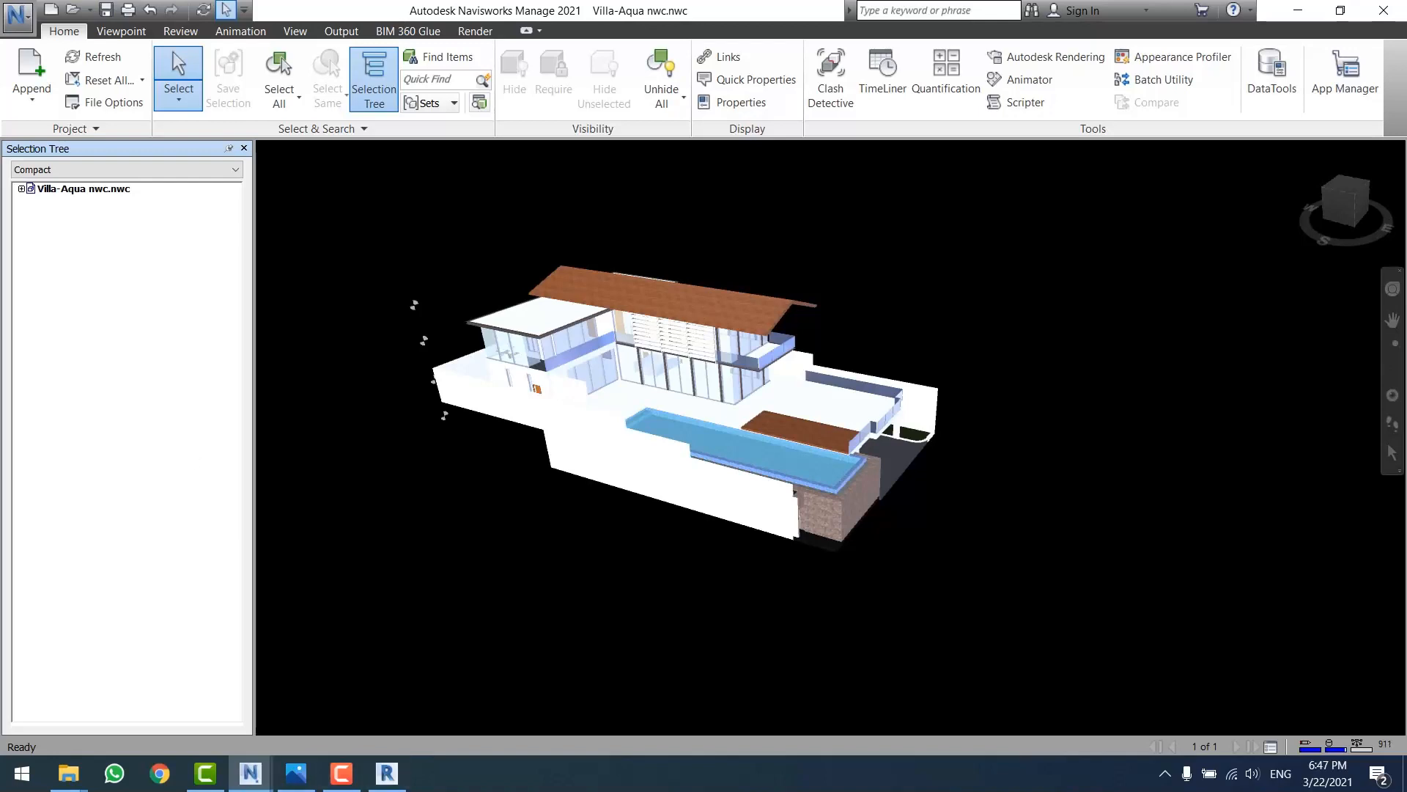
left_click(397, 777)
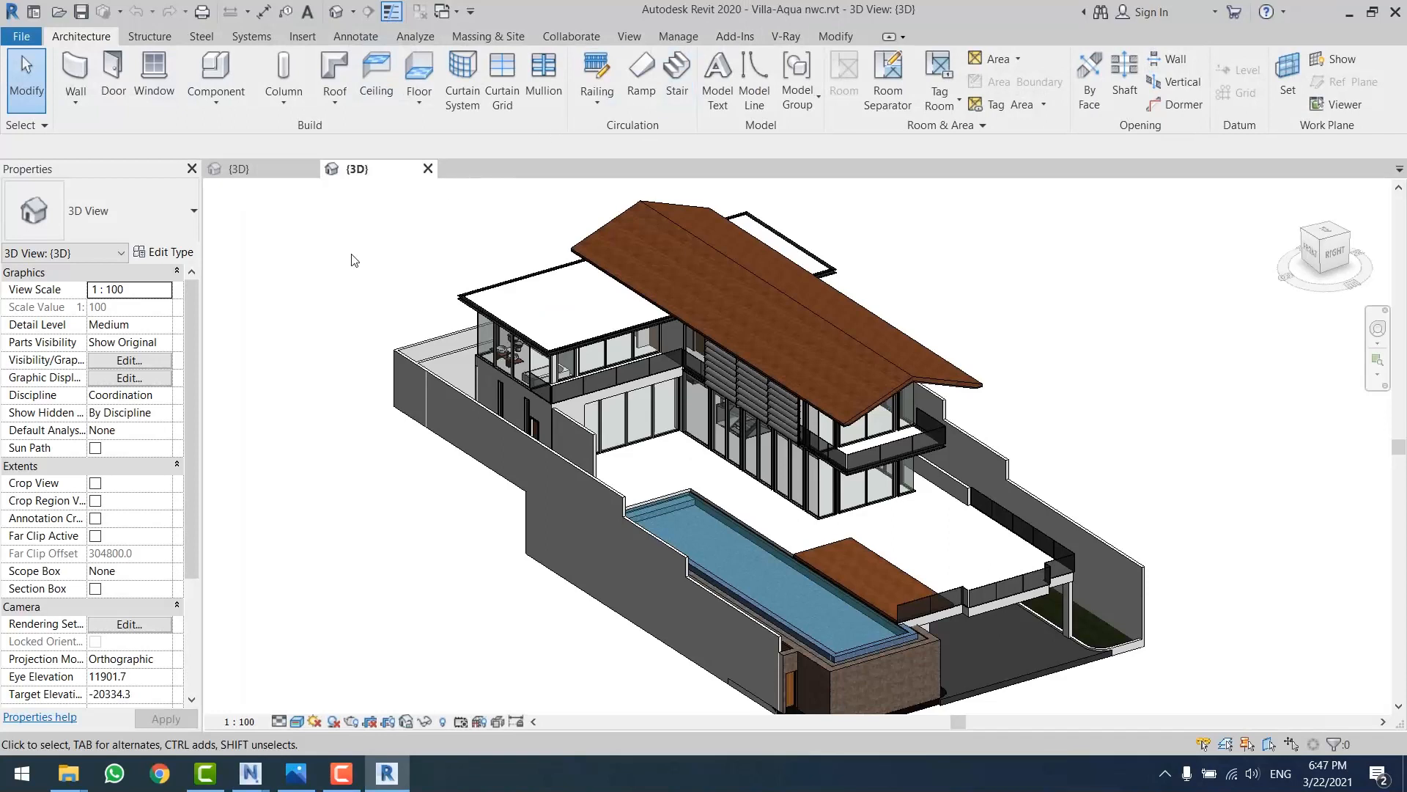
left_click(23, 37)
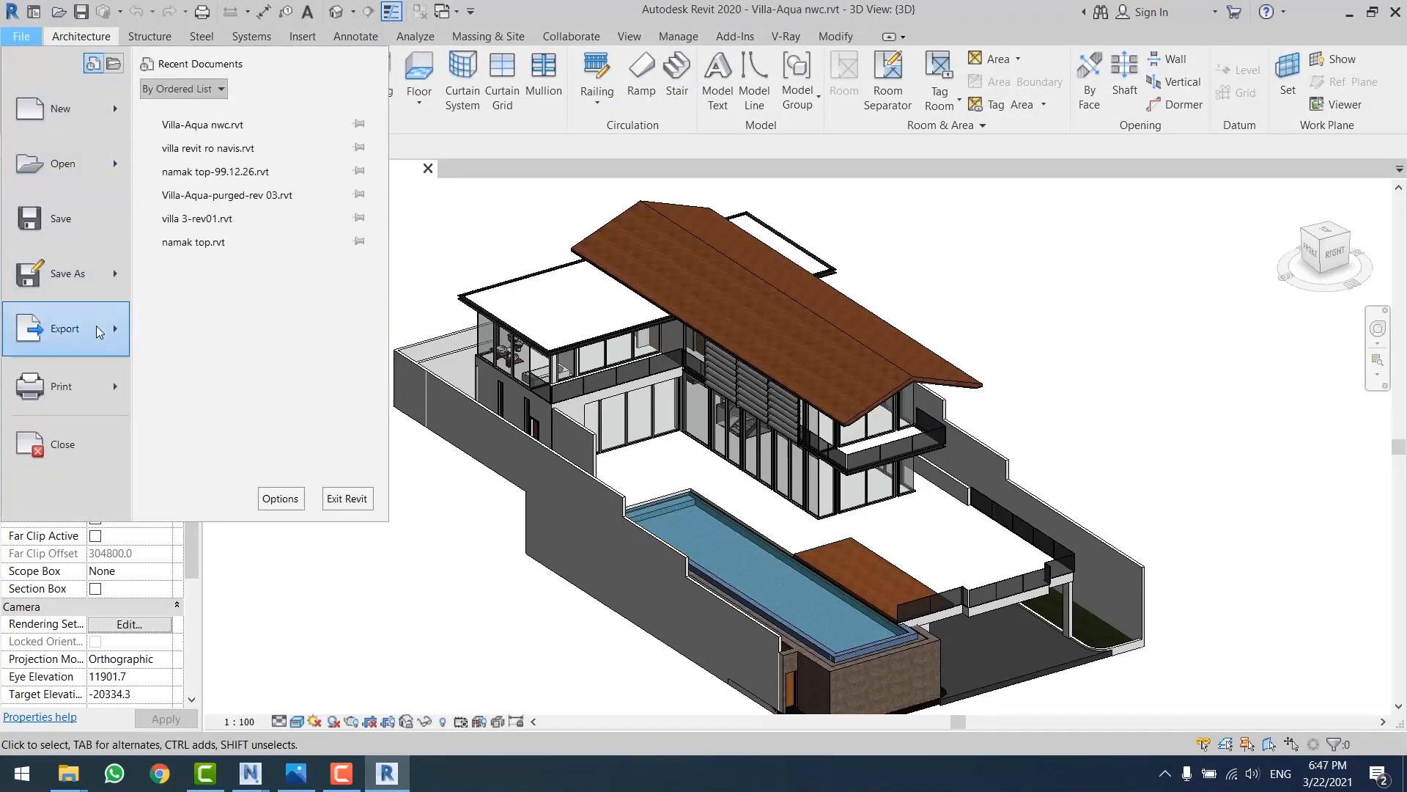
mouse_move(99, 330)
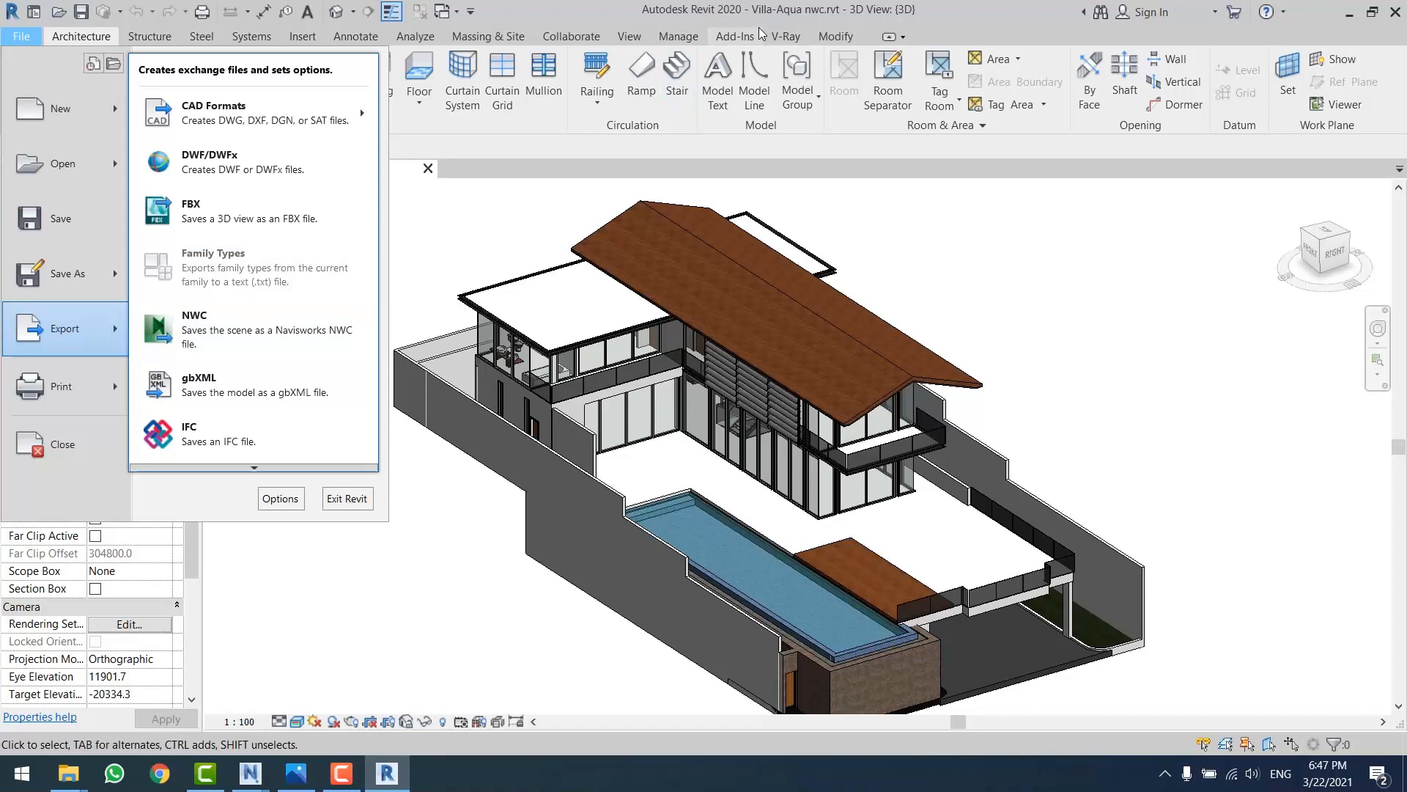
left_click(532, 222)
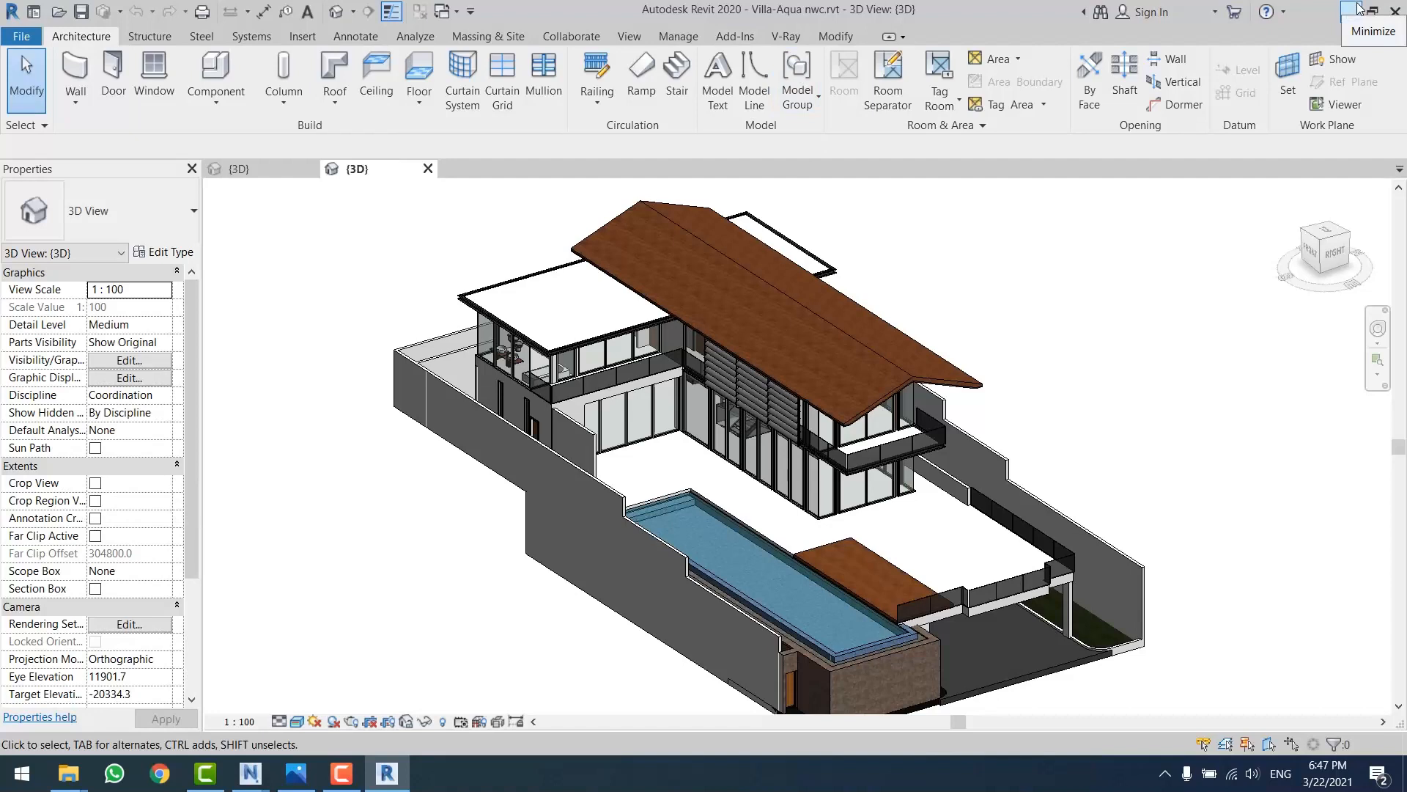
- Switch to Navisworks, show the directly opened RVT villa, return to the Villa-Aqua nwc.nwc session and orbit it to a higher corner view
mouse_move(250, 773)
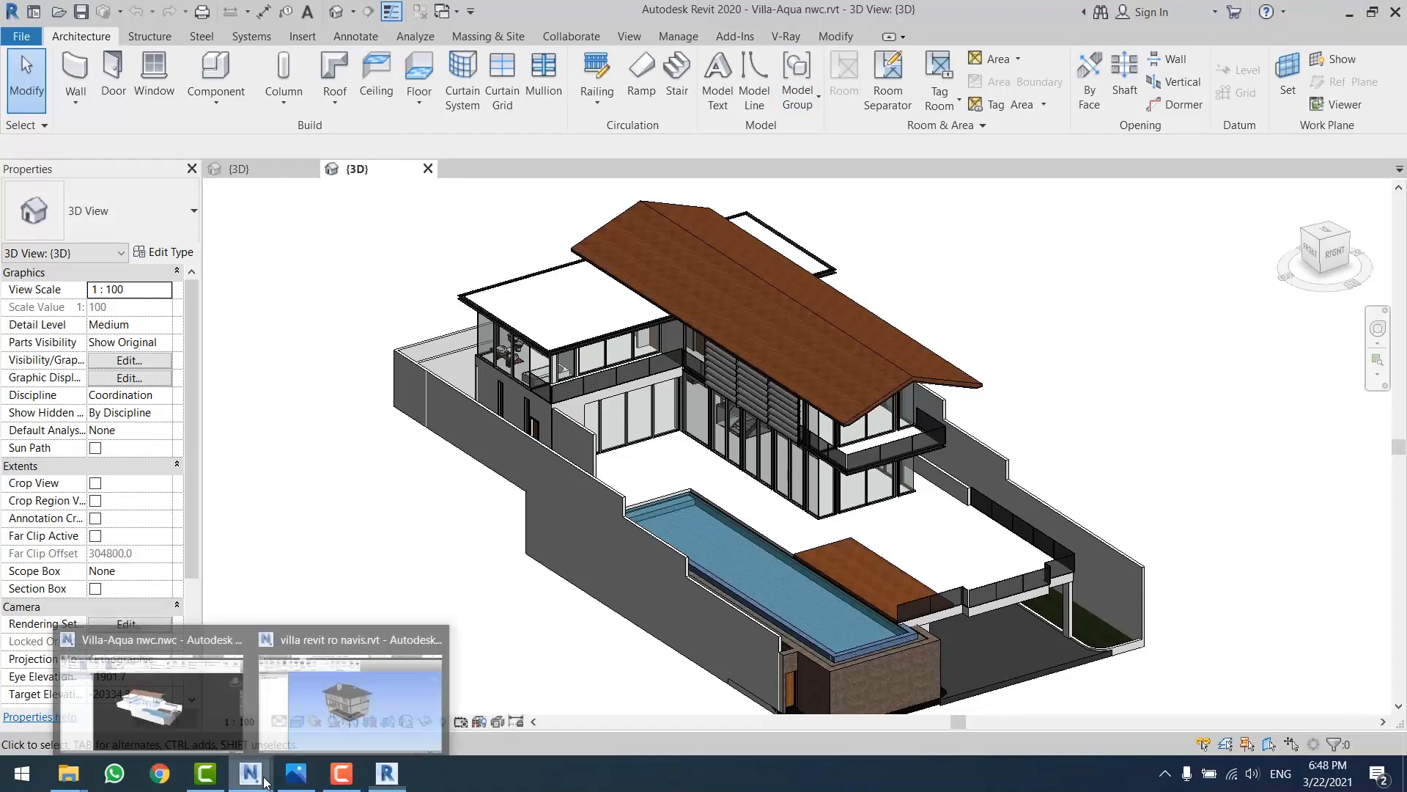
left_click(387, 711)
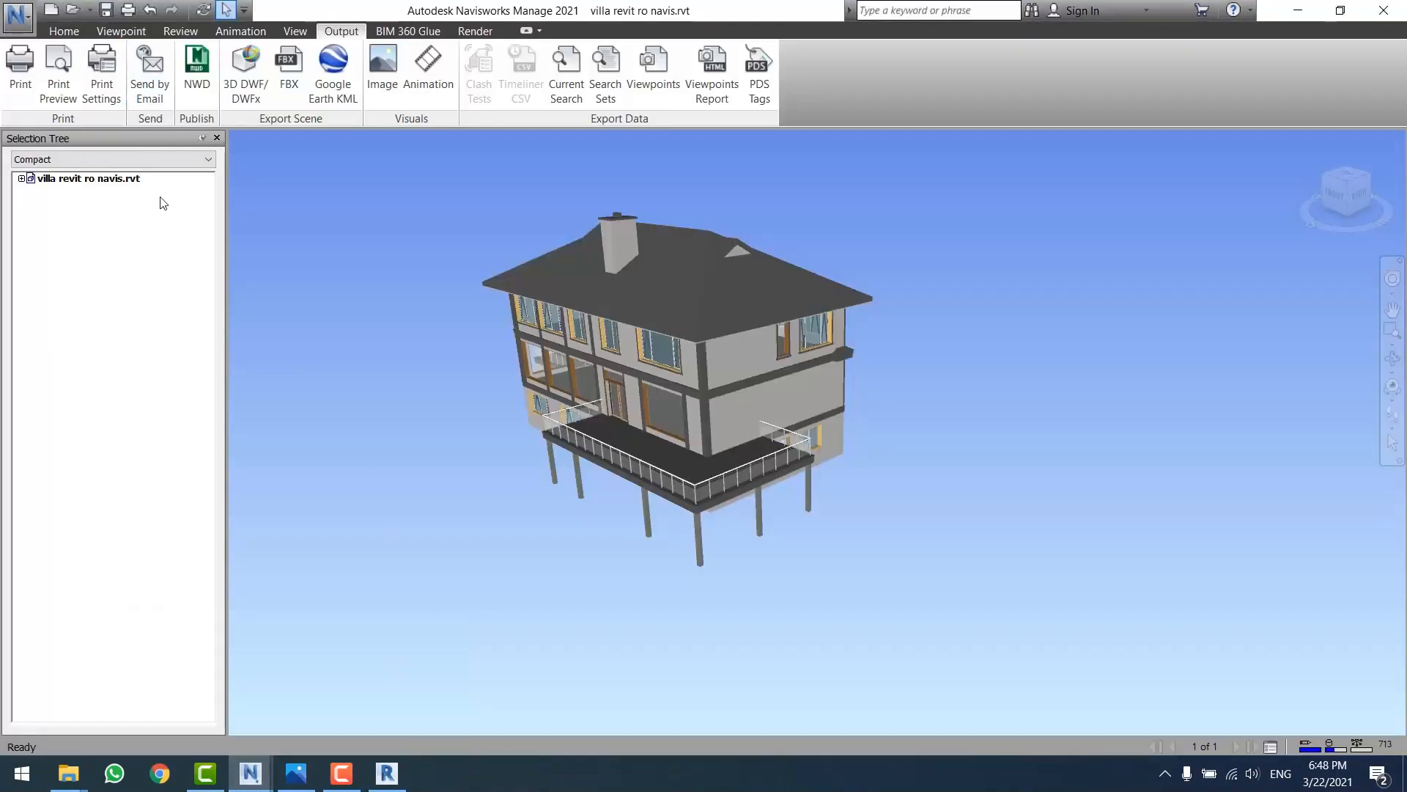
mouse_move(250, 777)
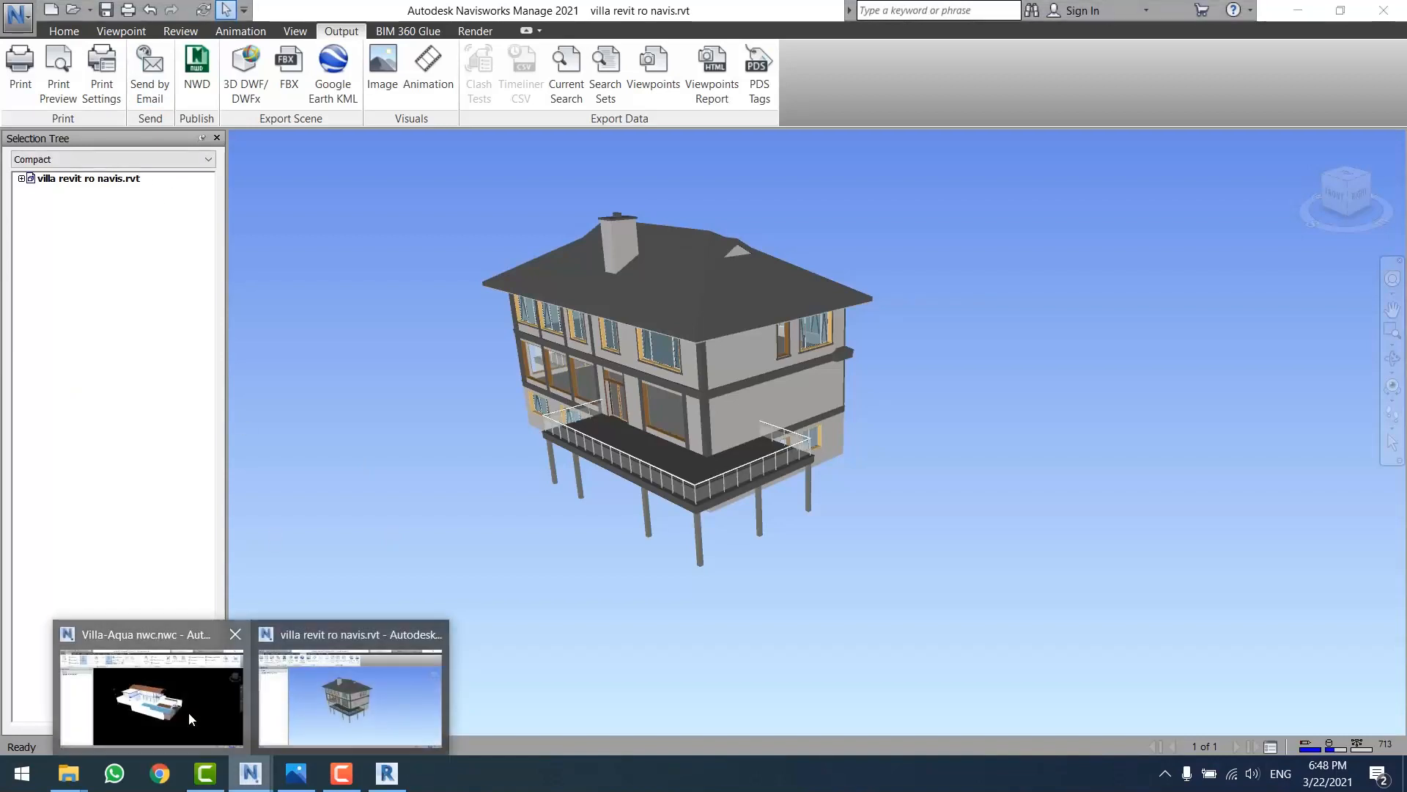
left_click(188, 715)
mouse_move(749, 323)
middle_mouse_down("shift")
mouse_move(892, 376)
mouse_move(830, 415)
mouse_move(903, 427)
middle_mouse_up("shift")
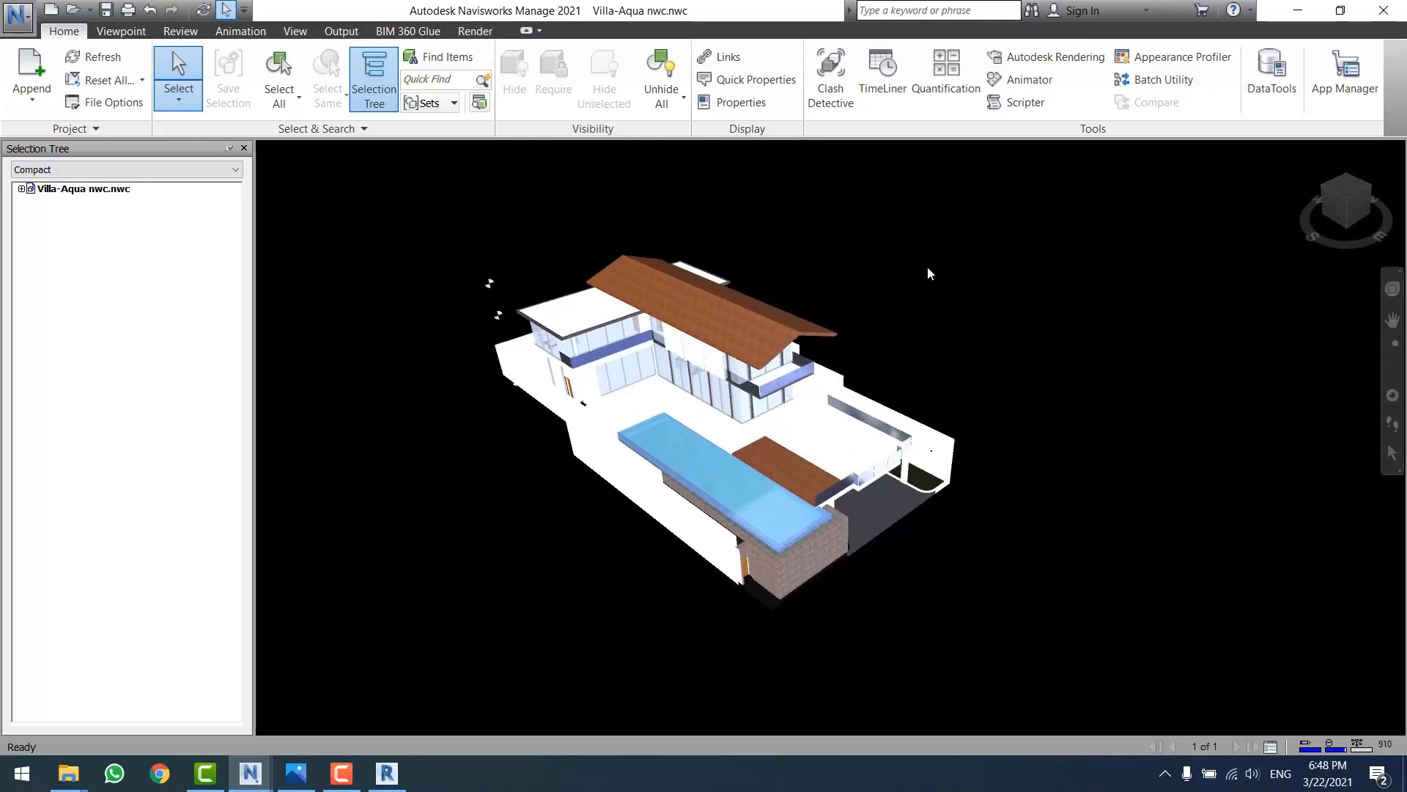
middle_click_drag(745, 362, 747, 365)
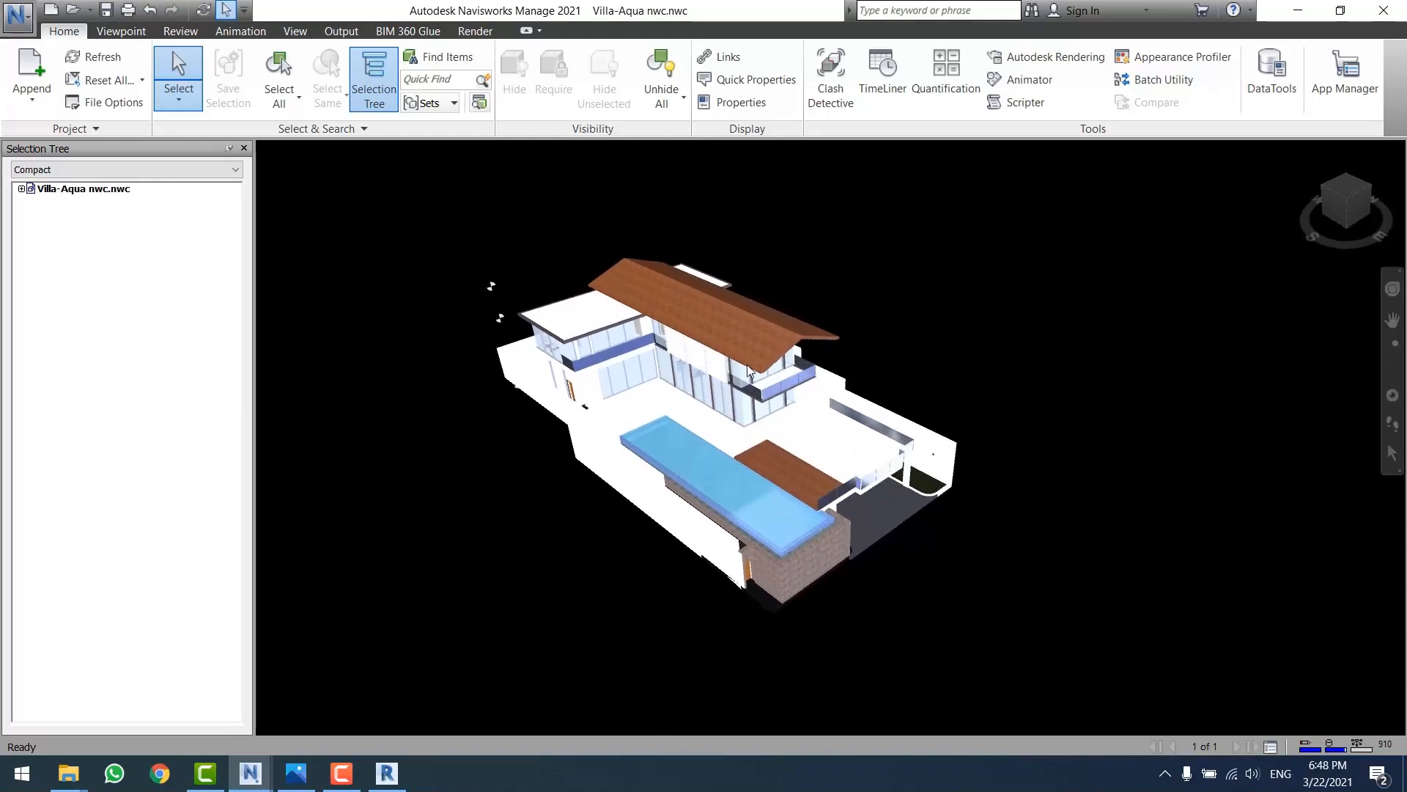
- Review the NWD and NWF save types, and save the Villa-Aqua session as Villa-Aqua nwc.nwf on the Desktop
key("ctrl+shift+s")
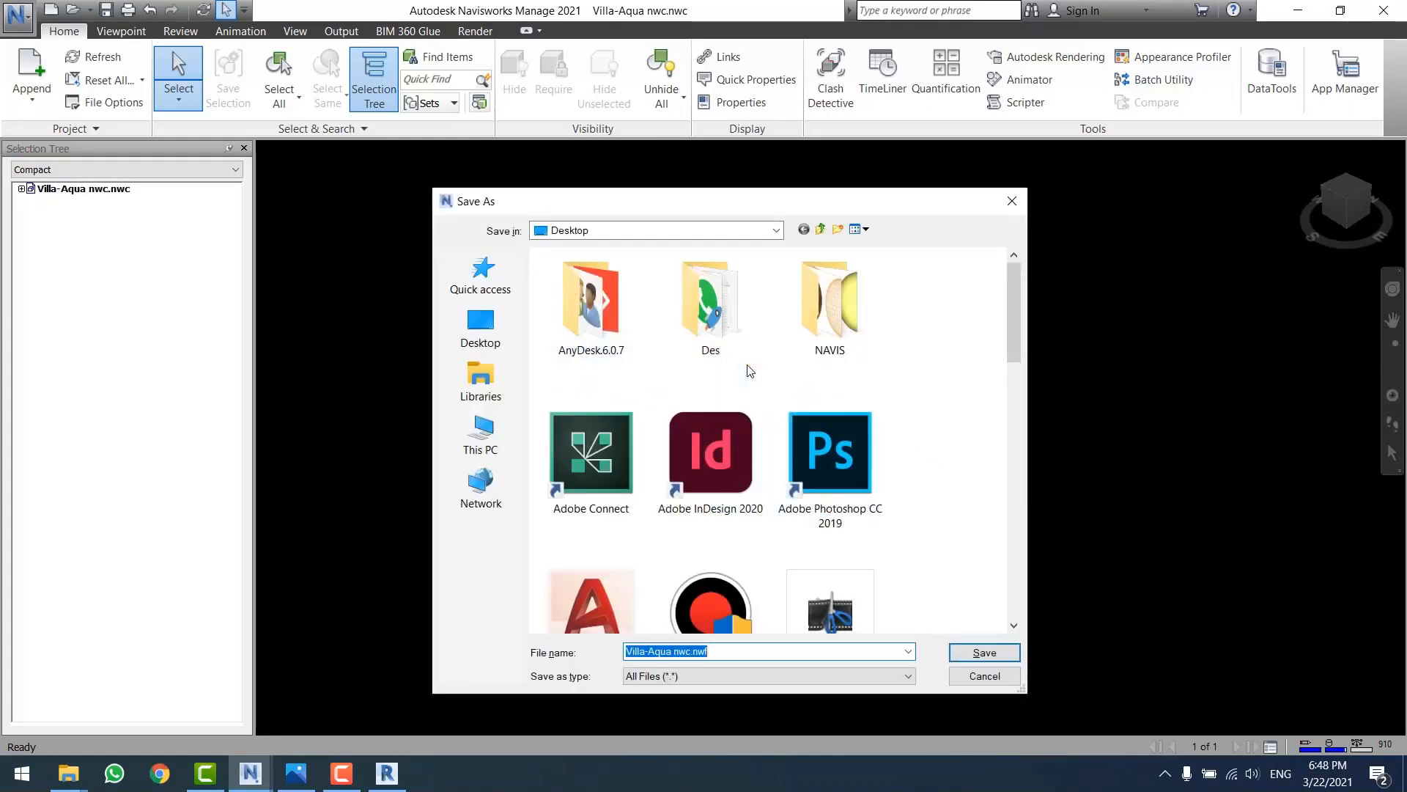
left_click_drag(714, 201, 676, 40)
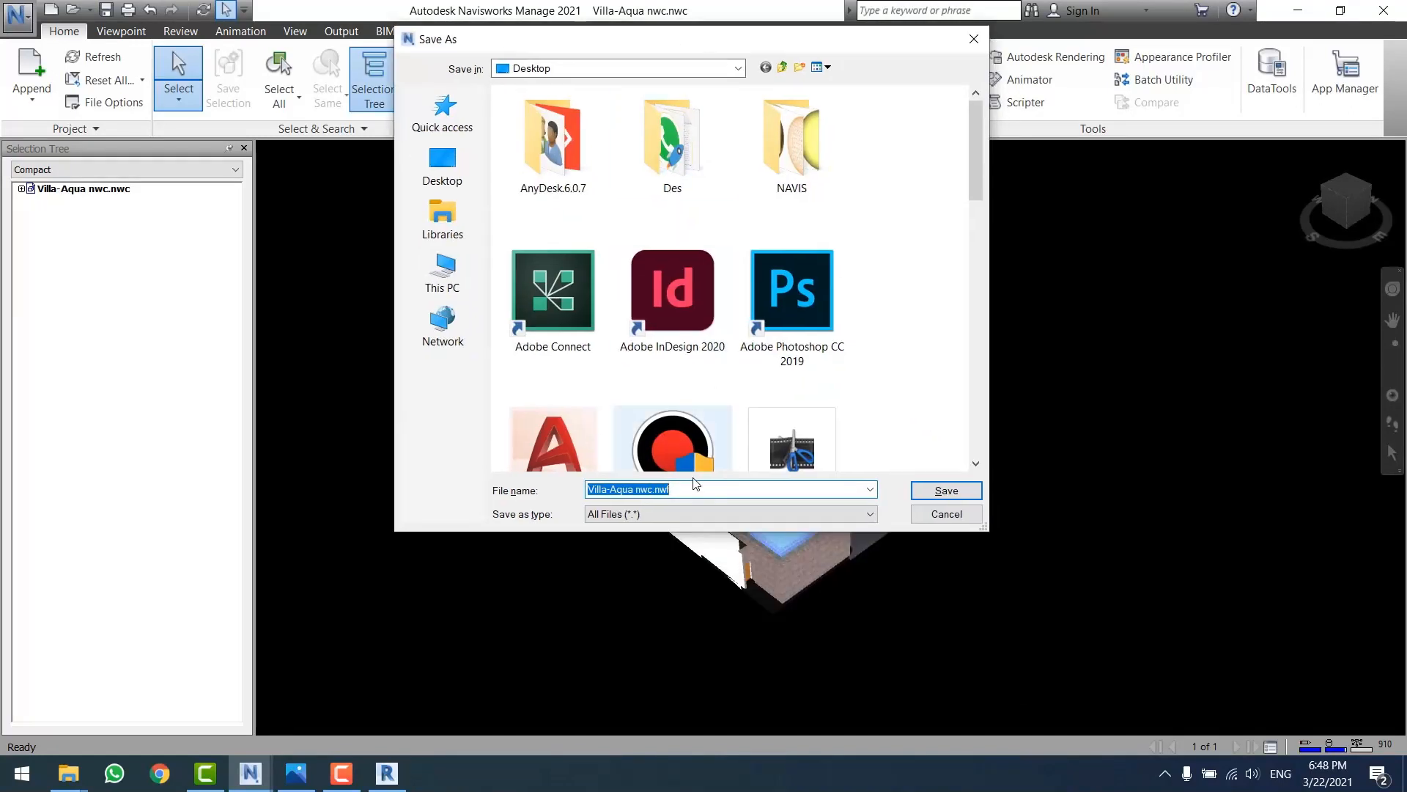
left_click(688, 512)
left_click(930, 370)
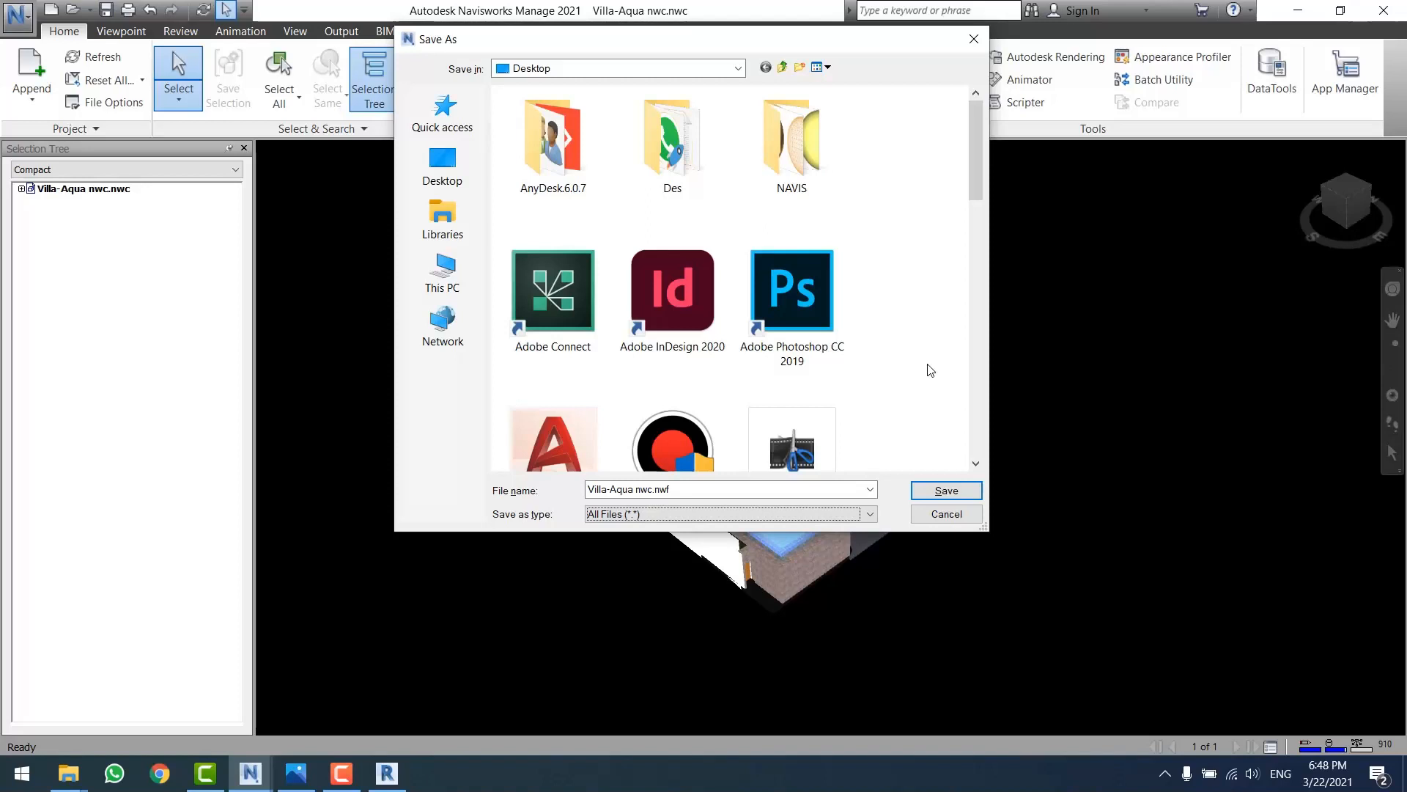
left_click(720, 514)
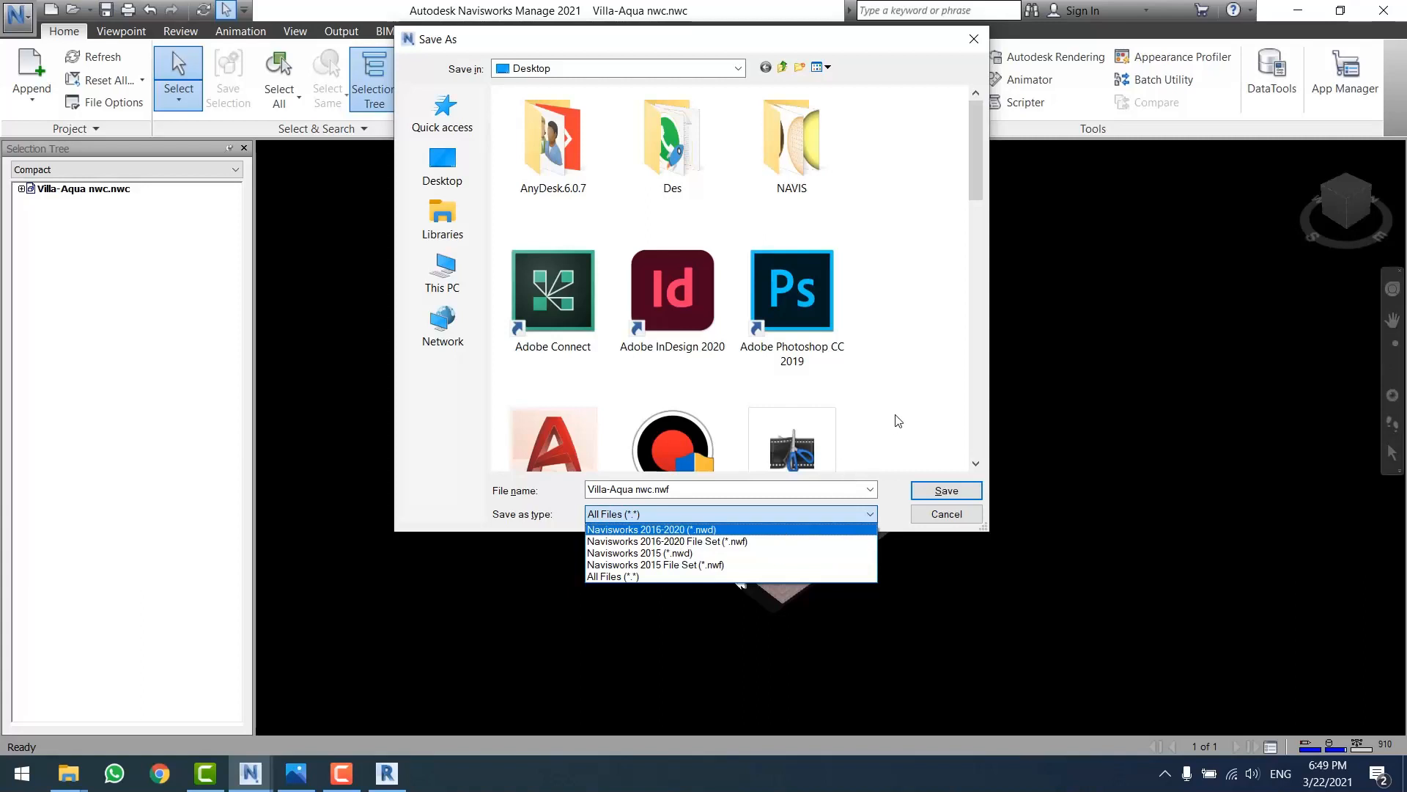
left_click(934, 434)
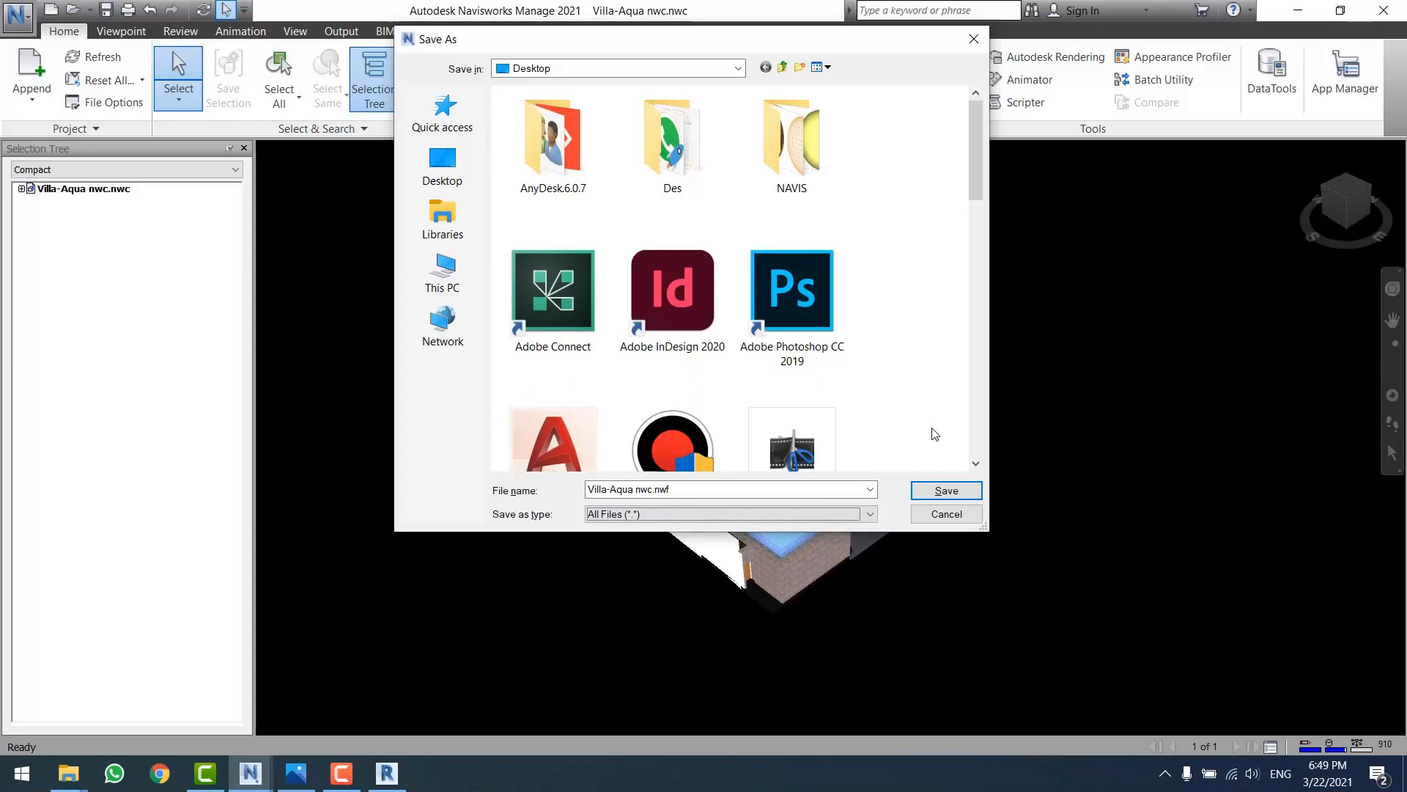
left_click(780, 516)
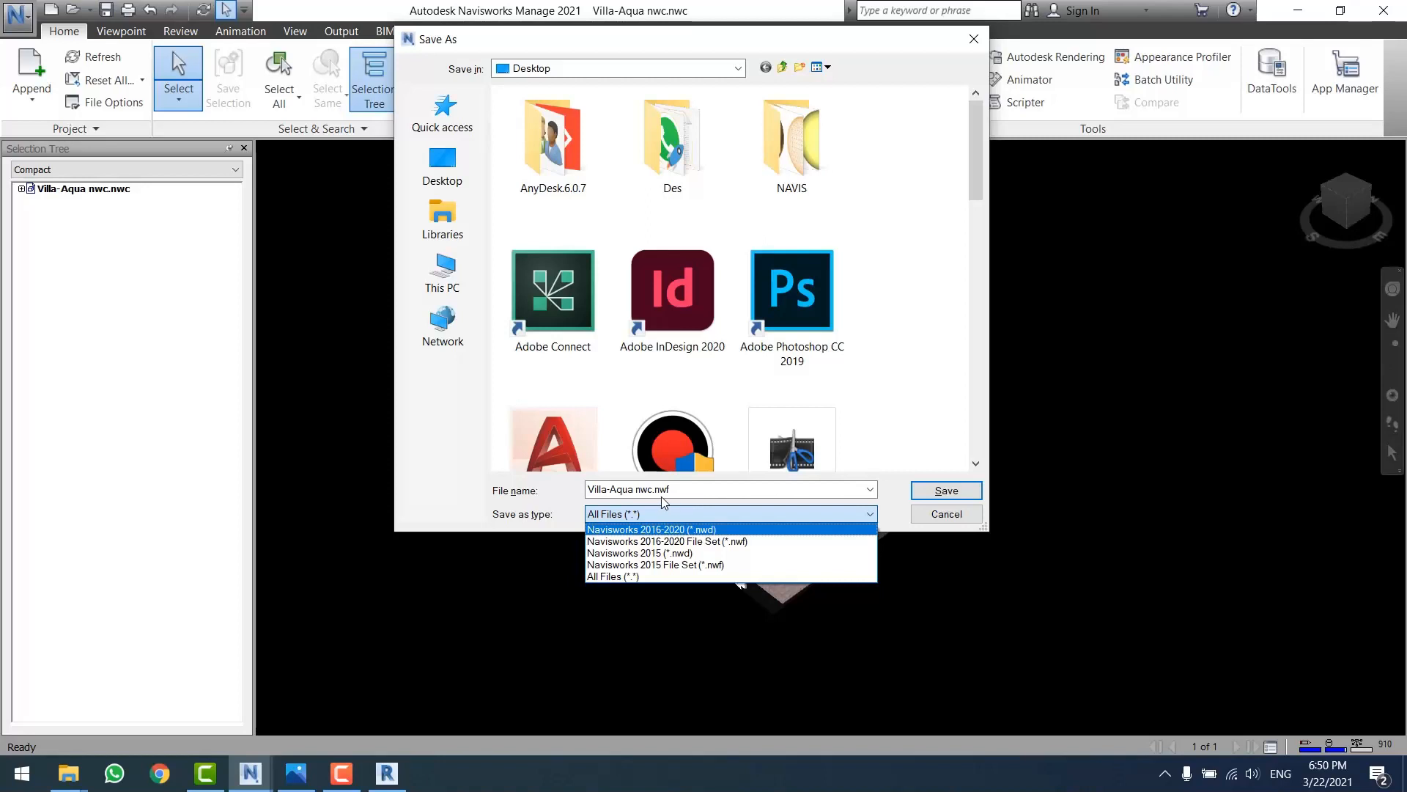
left_click(468, 460)
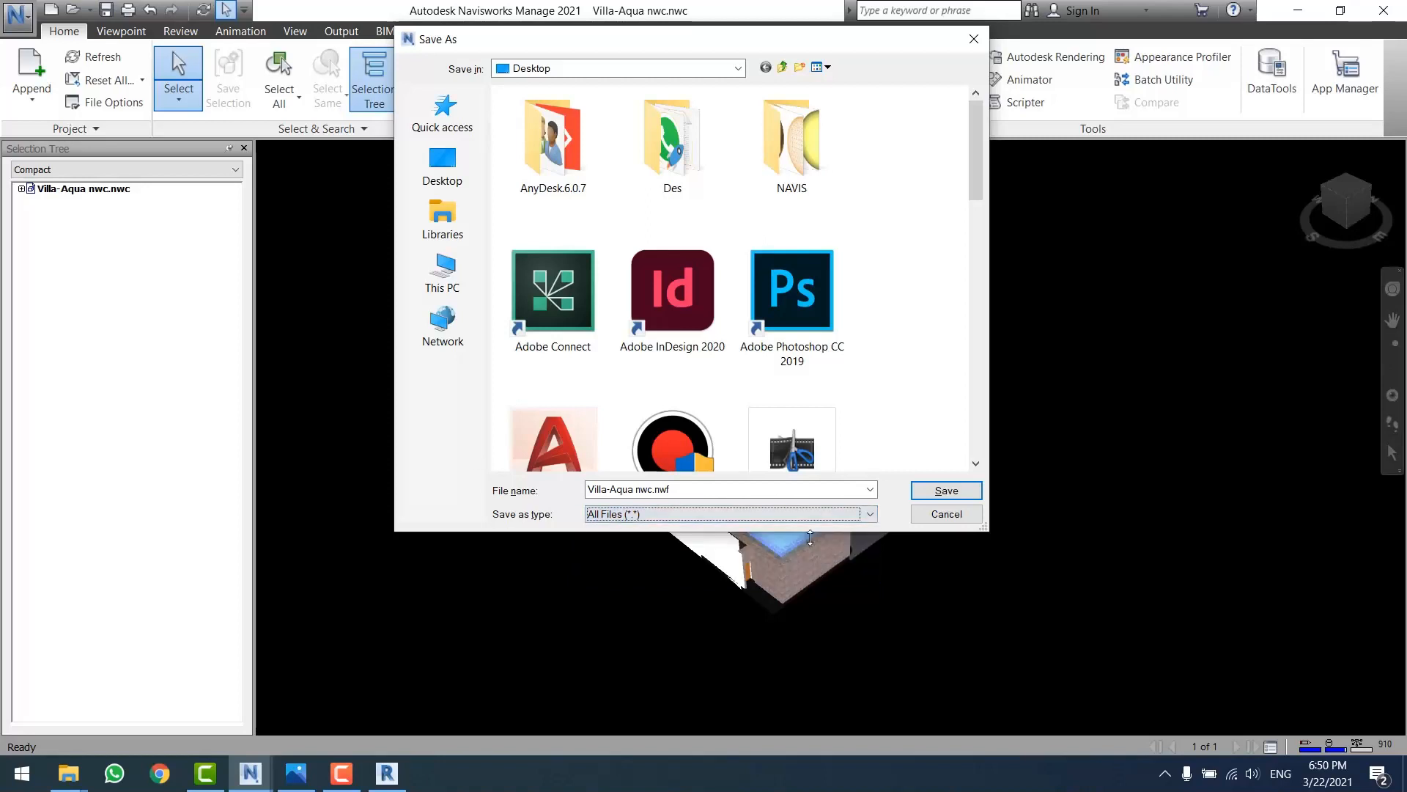
left_click(955, 491)
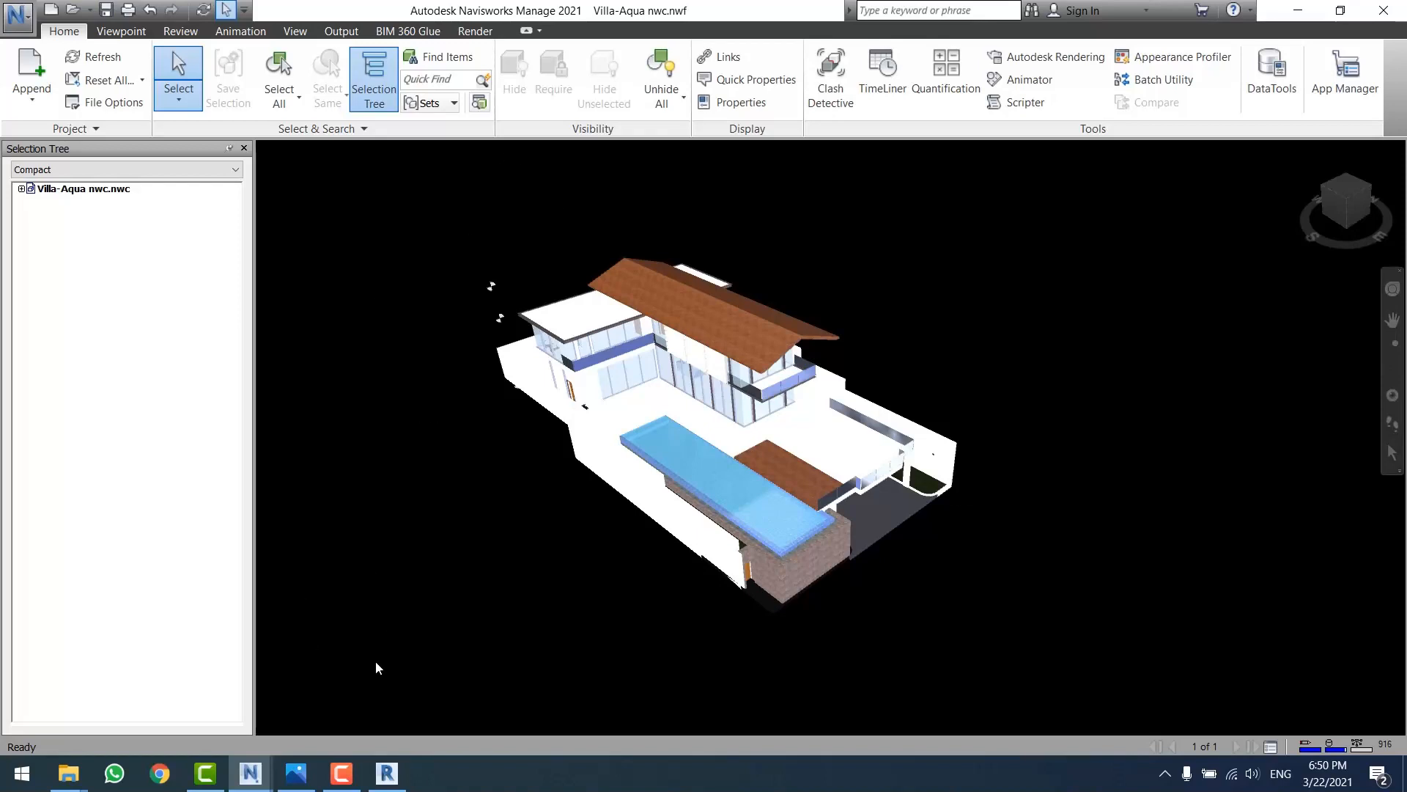
- Switch to the villa revit ro navis.rvt session and save it as villa revit ro navis.nwf on the Desktop
left_click(250, 773)
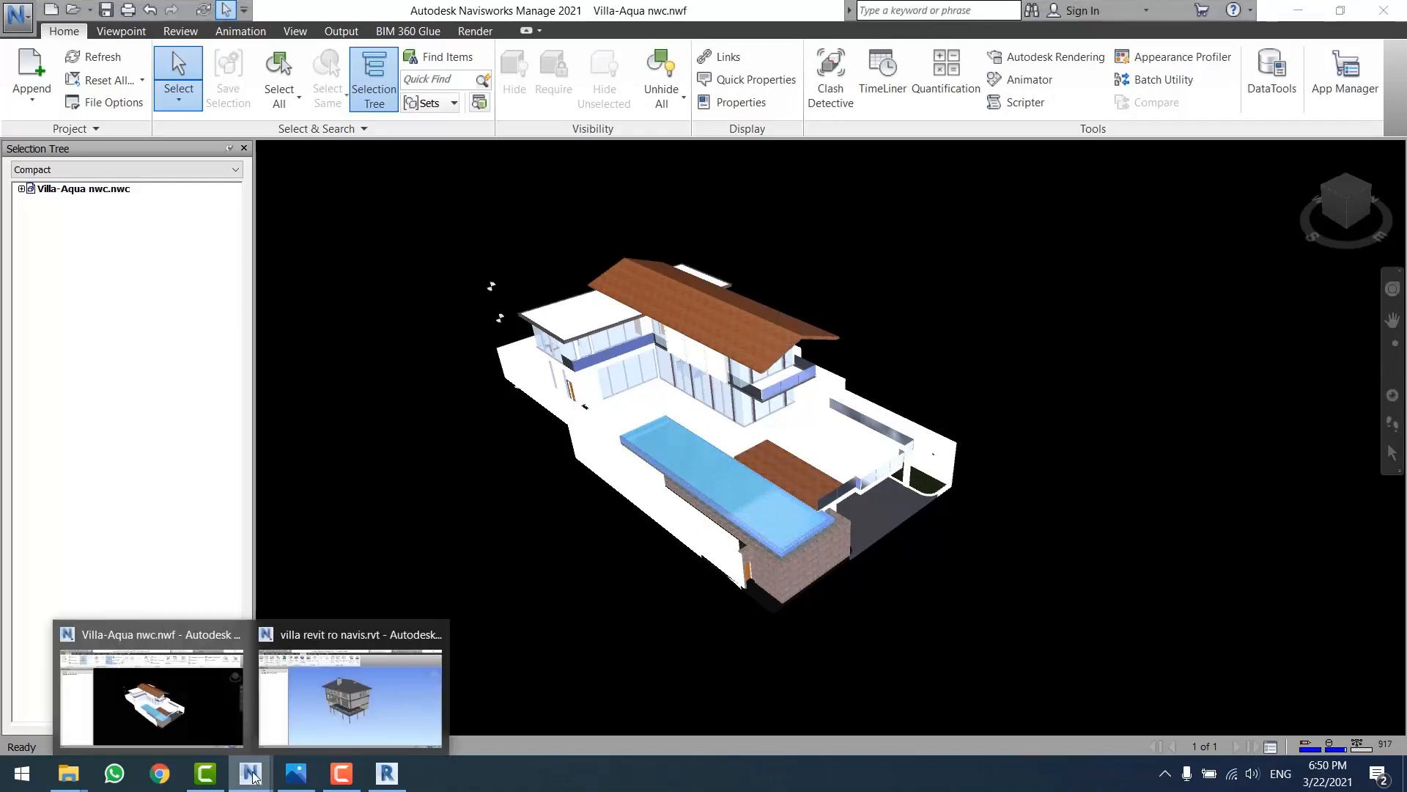
left_click(331, 702)
key("ctrl+s")
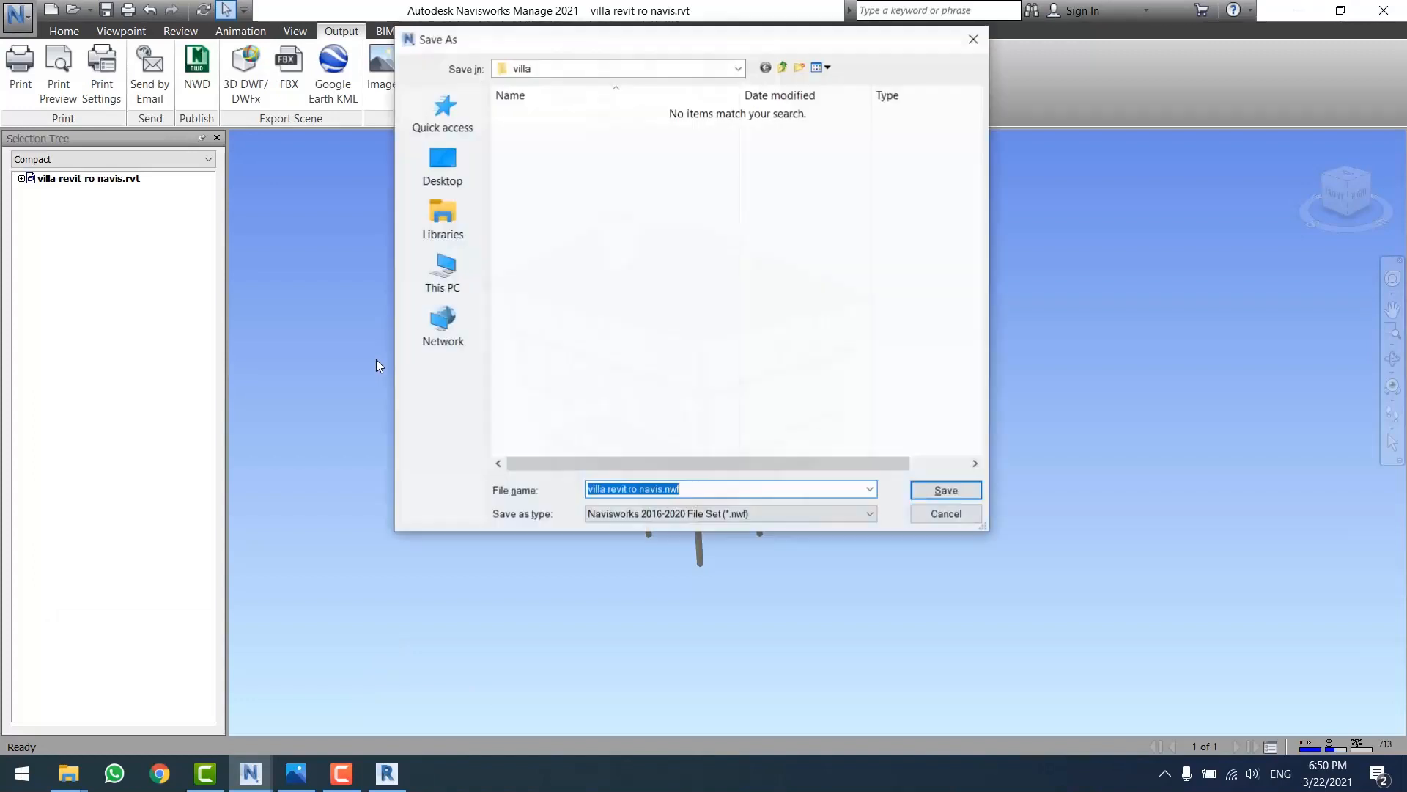
left_click(448, 161)
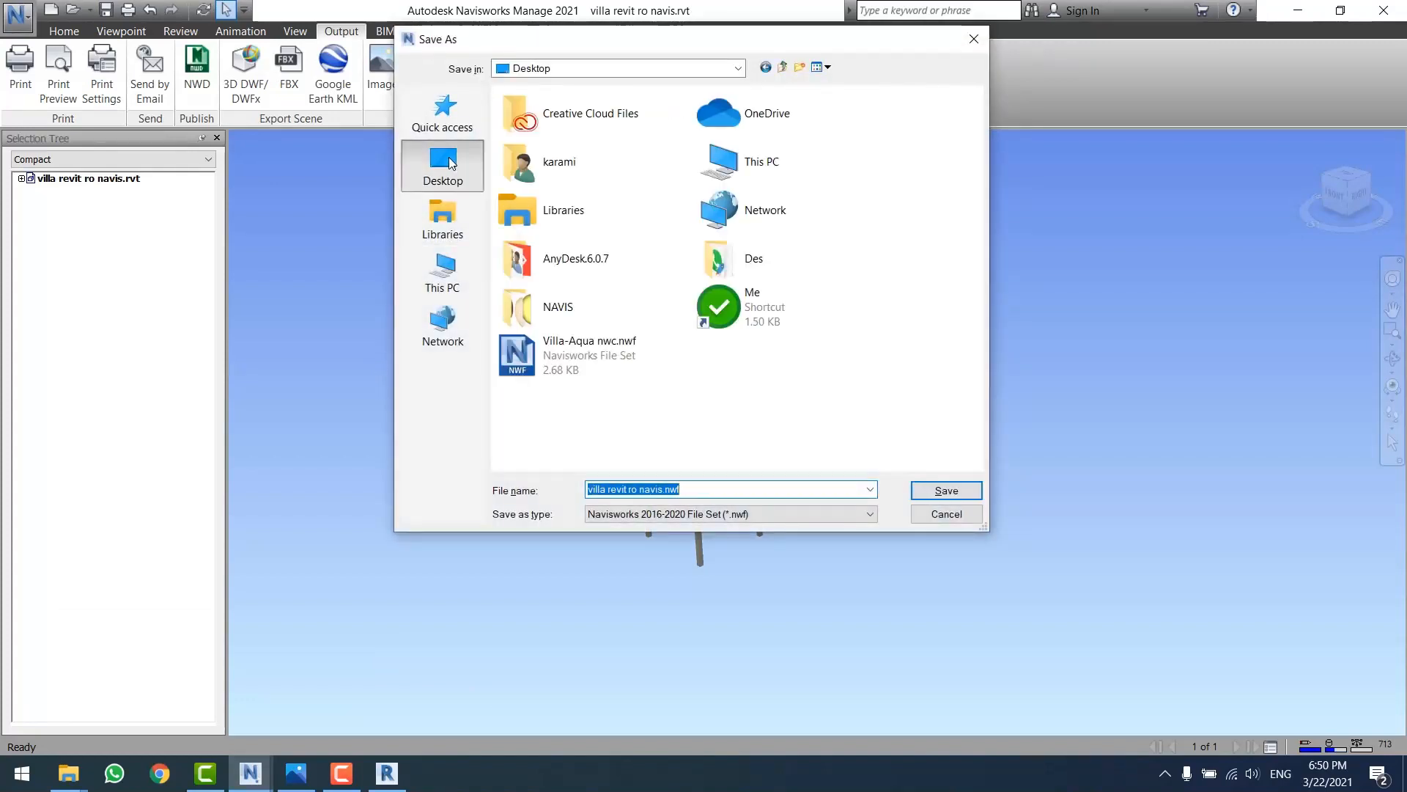
left_click(947, 490)
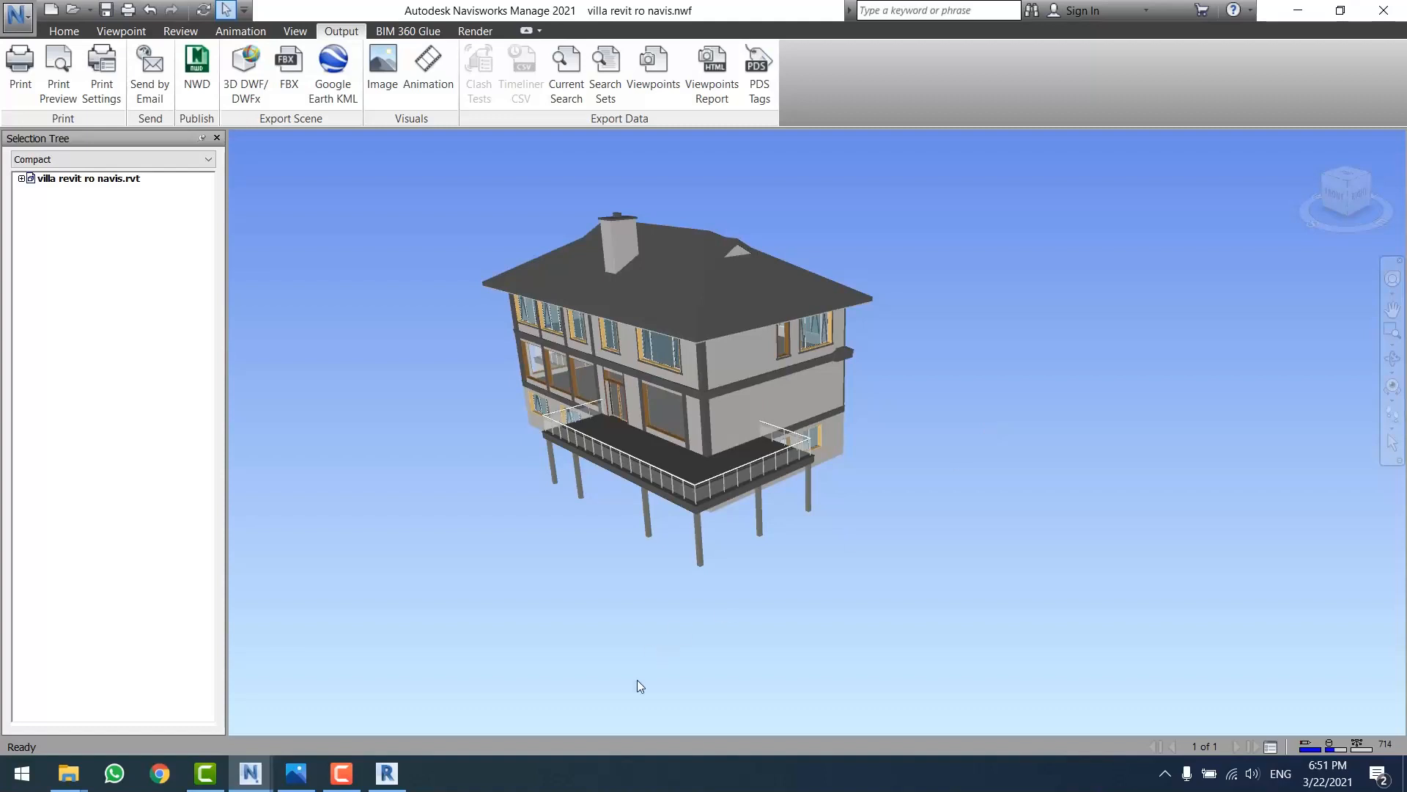
- Close the file-types image, open 1-revit & navis .jpg from the تصاویر 2 folder in NAVIS and advance to 2-rvt-conection-clear.jpg
left_click(296, 766)
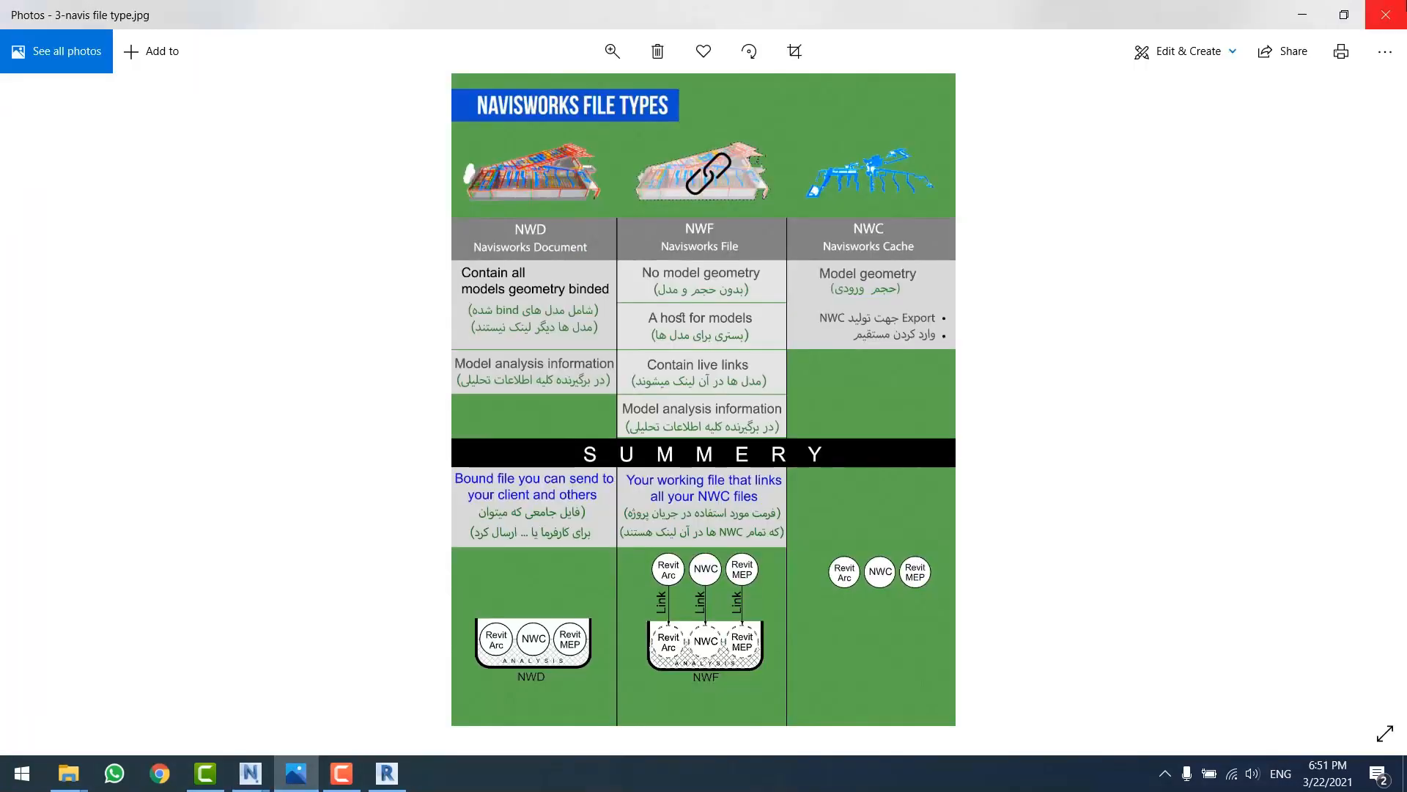
left_click(1386, 14)
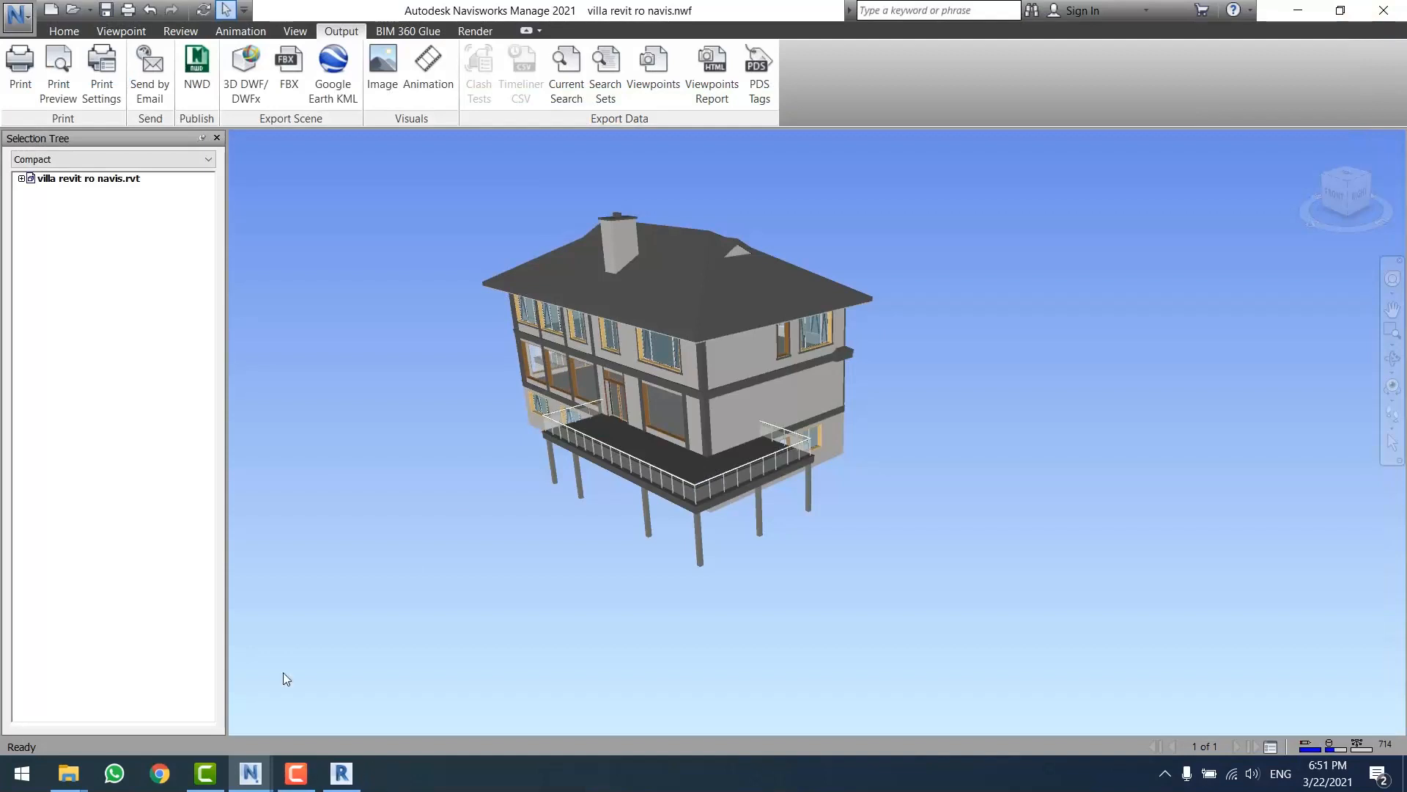
left_click(77, 773)
left_click(158, 669)
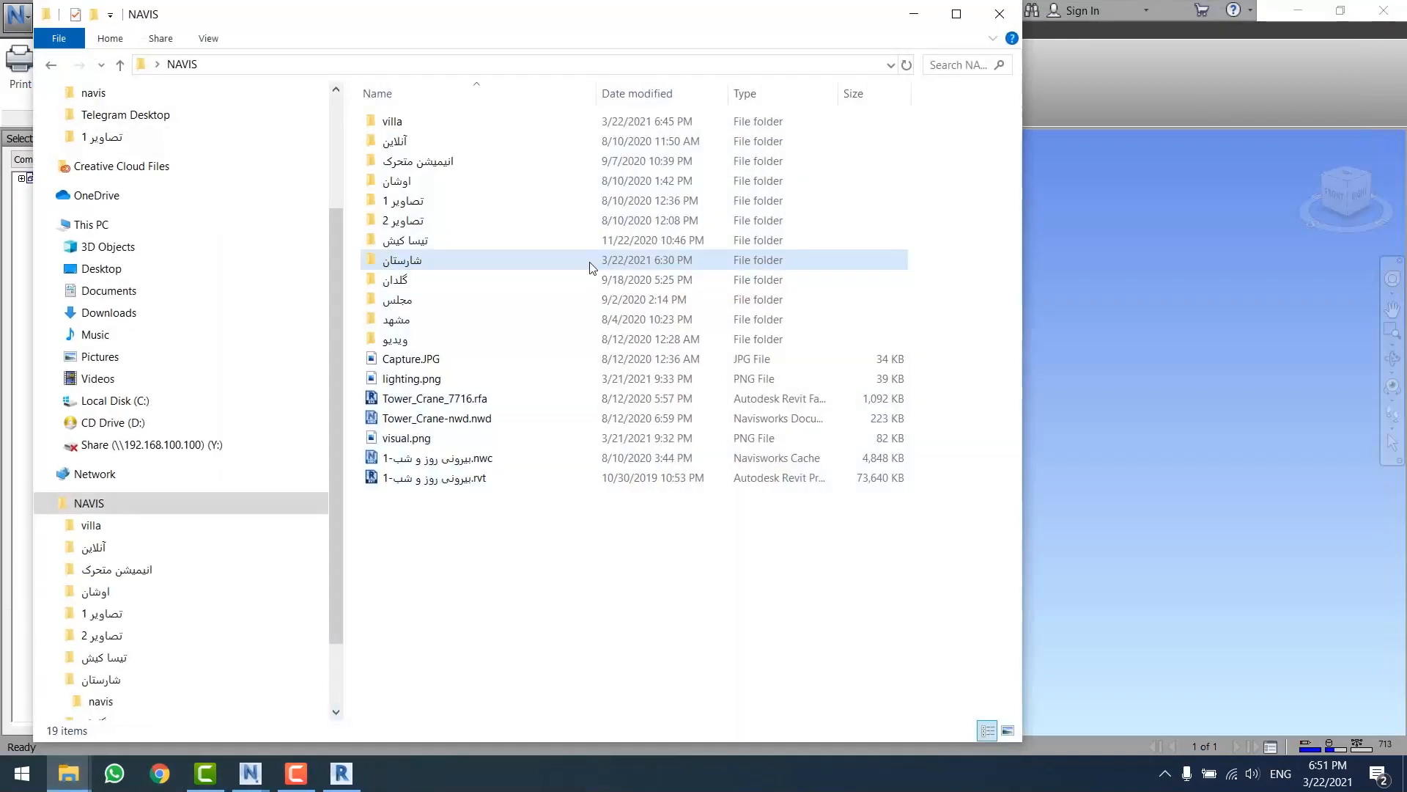
double_click(401, 220)
double_click(409, 153)
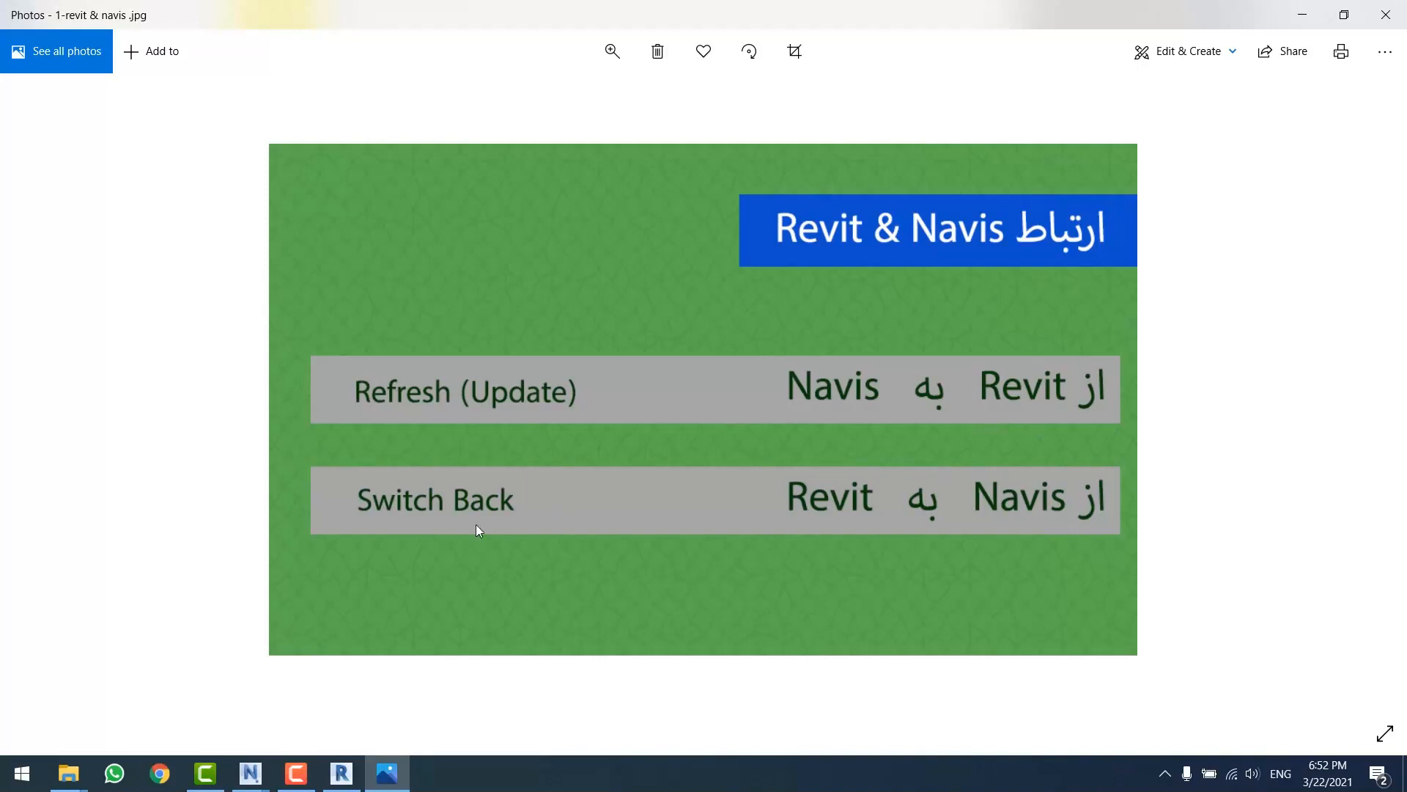
key("Right")
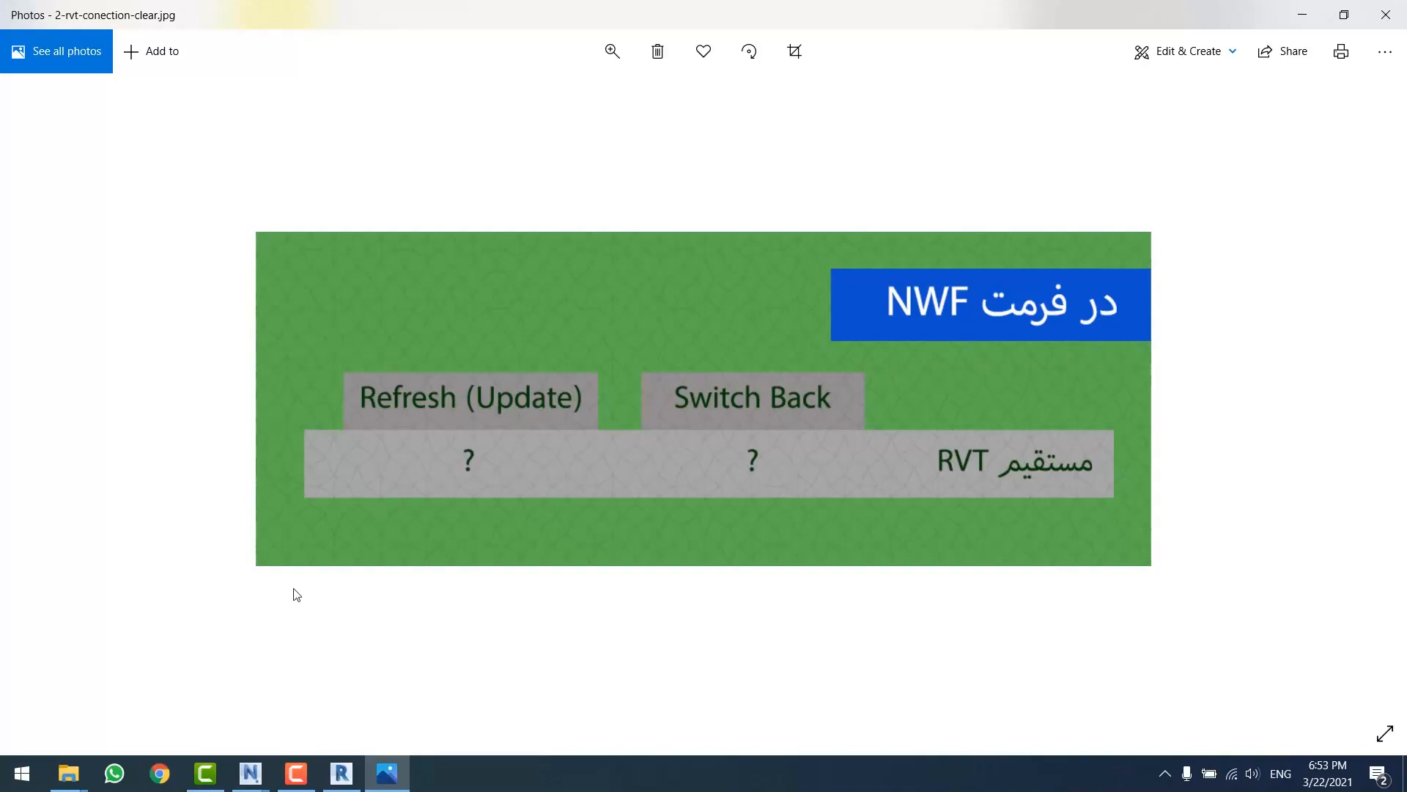
- Show the Revit window, switch to the villa revit ro navis.nwf session in Navisworks and view the villa there
left_click(341, 773)
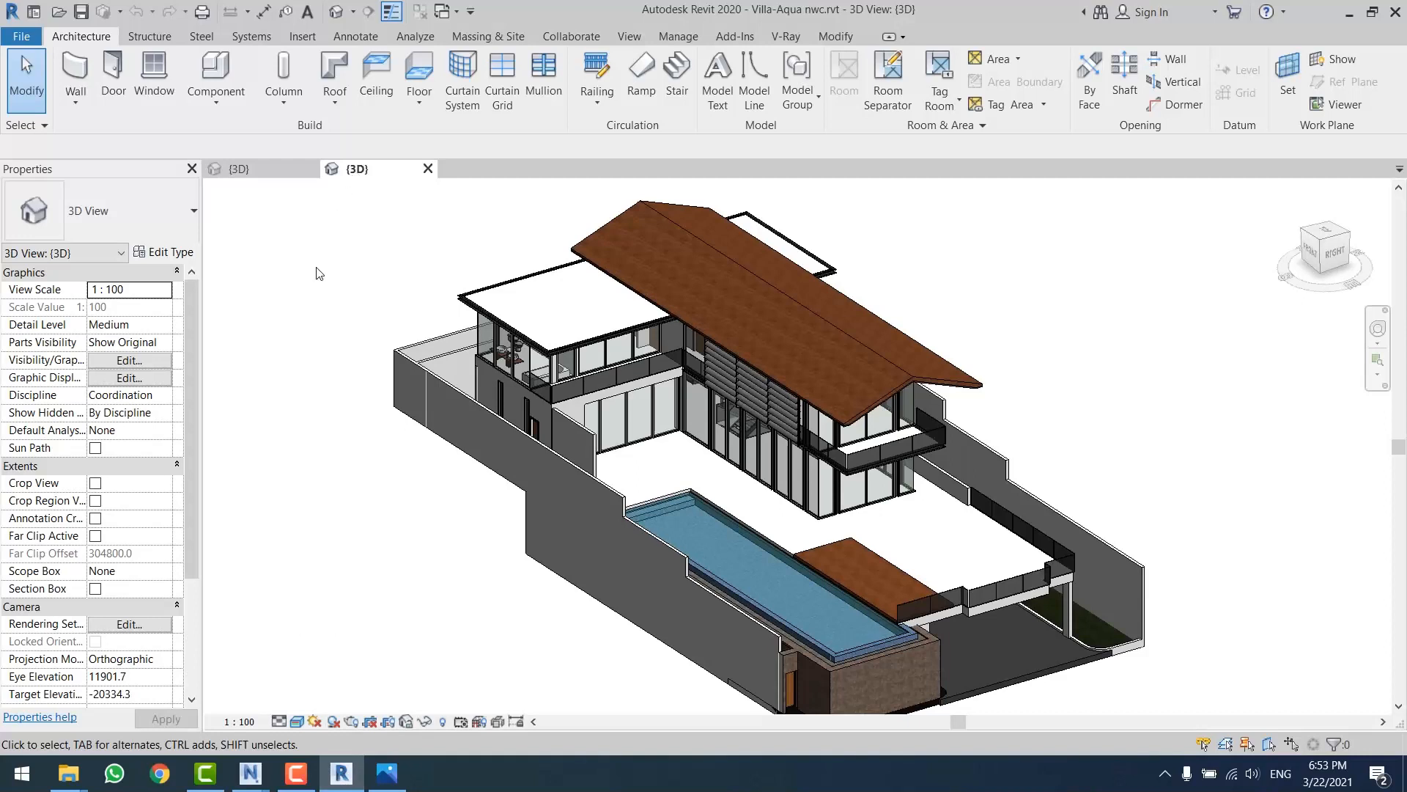
mouse_move(256, 781)
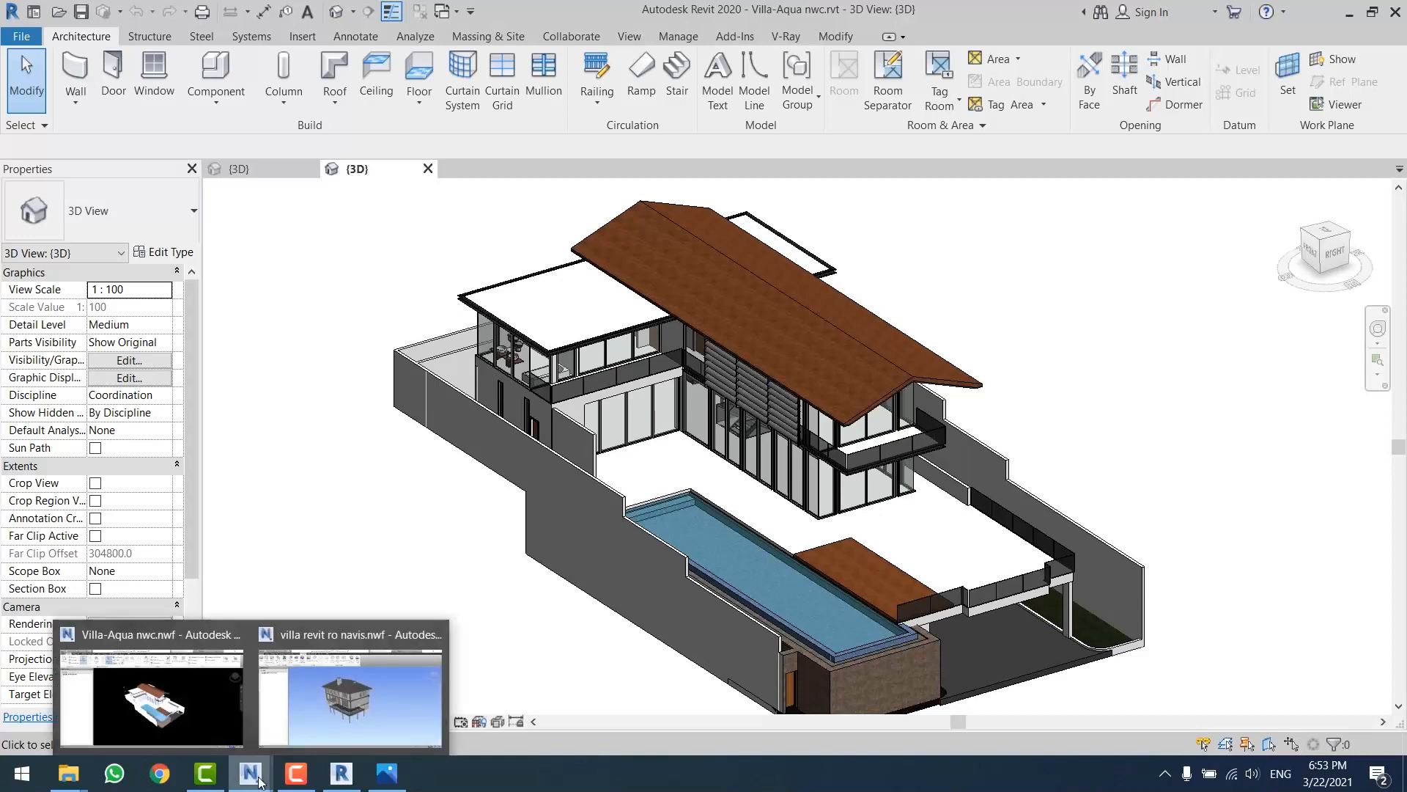
left_click(351, 697)
middle_click_drag(690, 367, 684, 401)
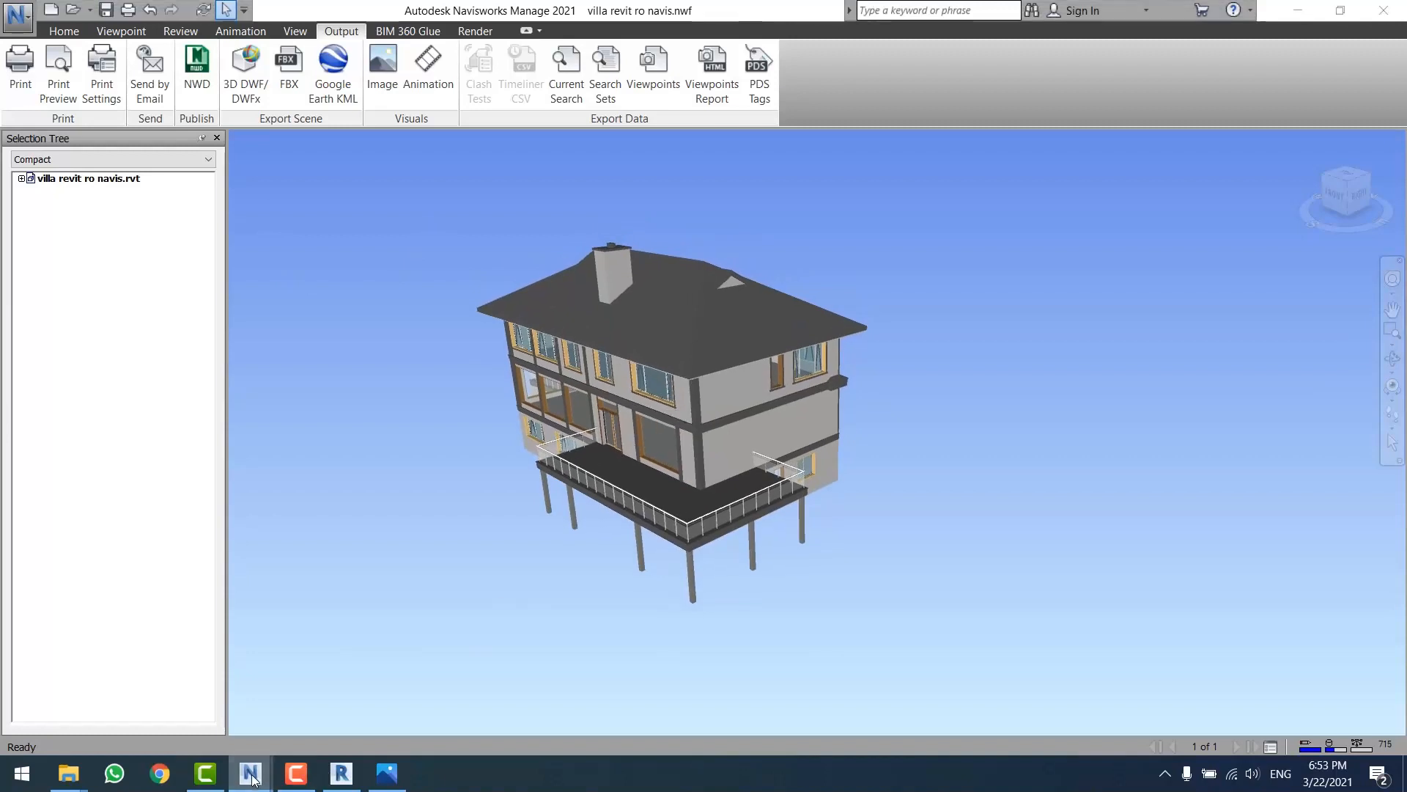
- Switch to villa revit ro navis.rvt in Revit and raise the main roof's ridge with its shape handle
mouse_move(342, 773)
left_click(344, 697)
left_click(785, 349)
middle_click_drag(784, 349, 930, 390, "shift")
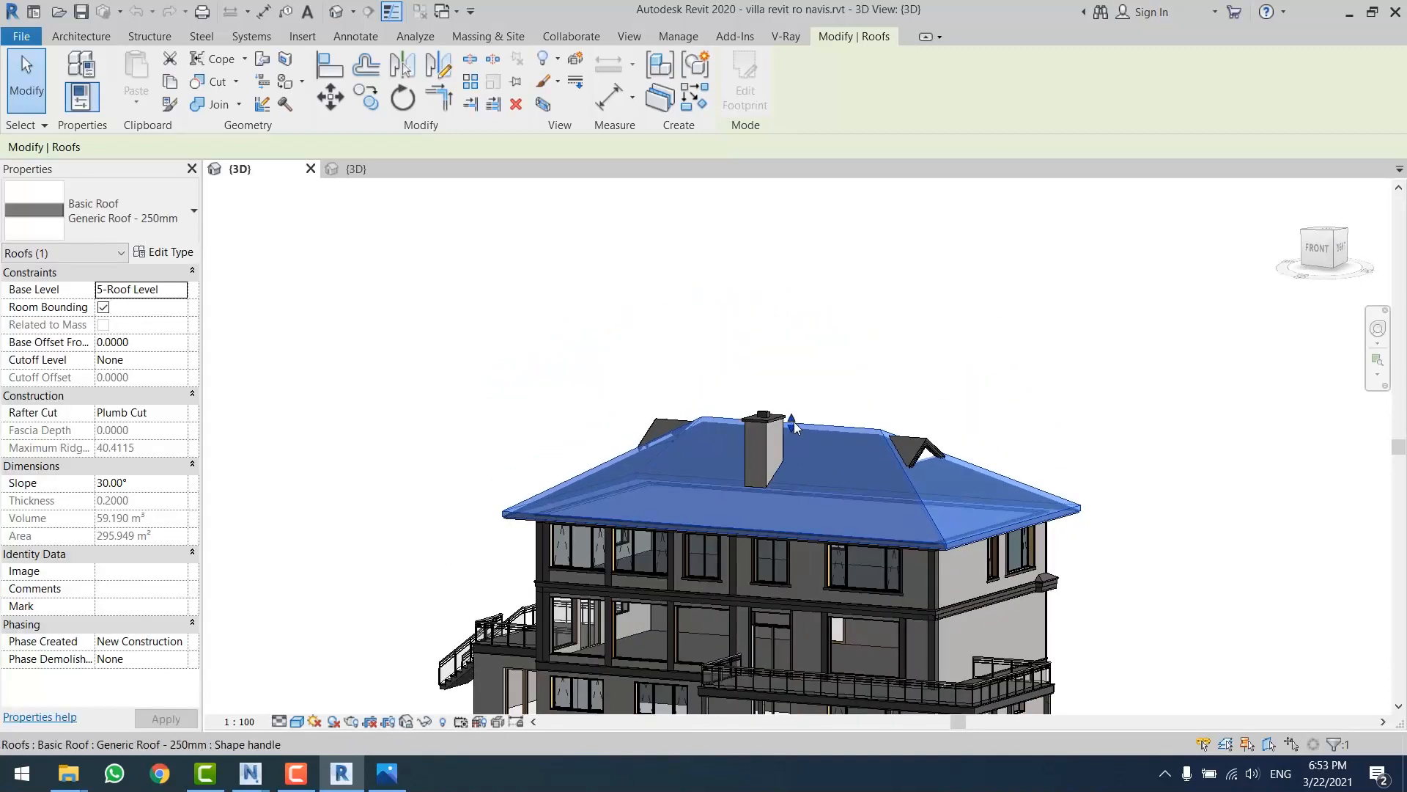
left_click_drag(793, 424, 839, 366)
left_click(958, 274)
- Move the basement wall with the glazed door beside the stair terrace outward and detach its missed targets
middle_click_drag(958, 273, 1231, 408, "shift")
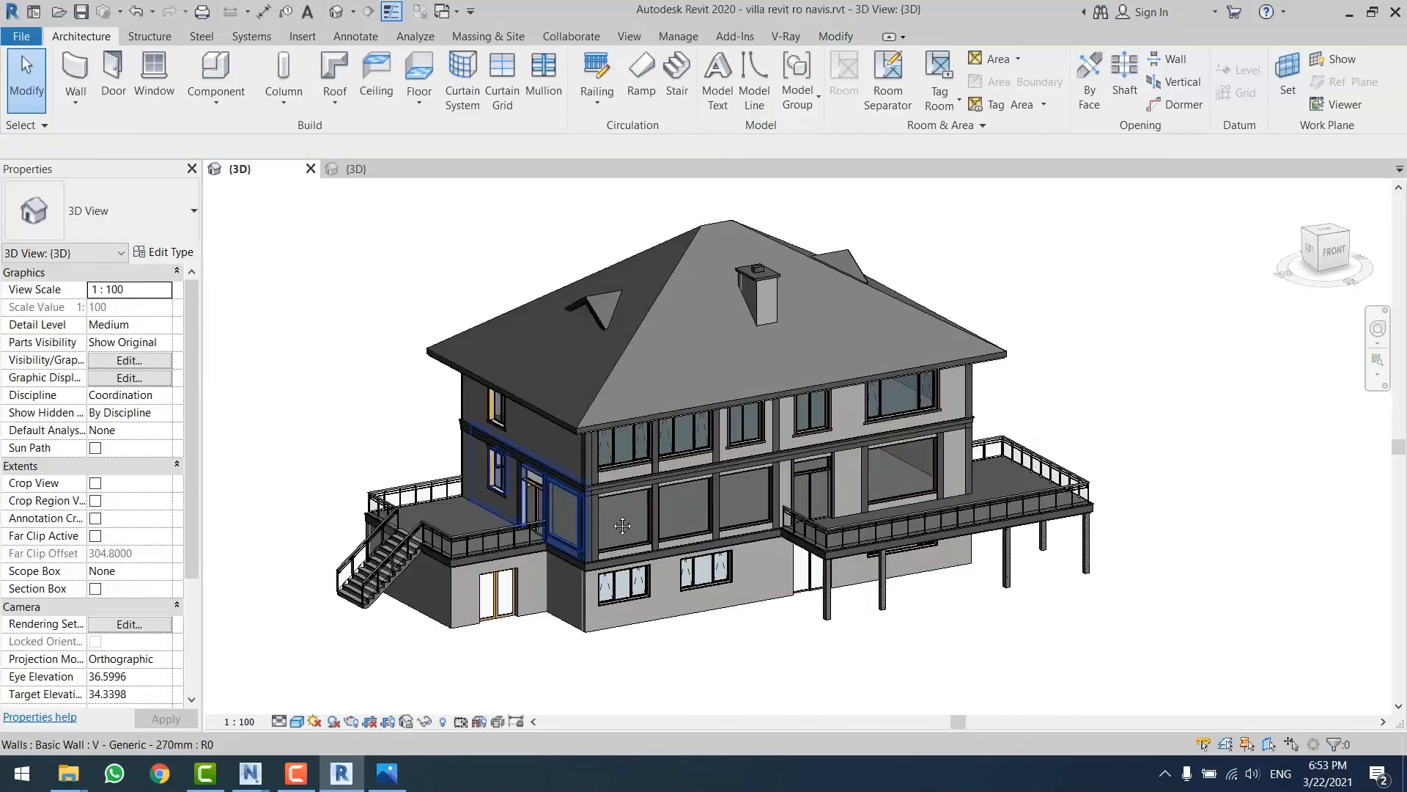
middle_click_drag(342, 586, 547, 519)
scroll(547, 519, "up", 3)
middle_click_drag(790, 511, 854, 566, "shift")
scroll(1041, 581, "up", 4)
middle_click_drag(1046, 579, 939, 480)
middle_click_drag(939, 481, 945, 492, "shift")
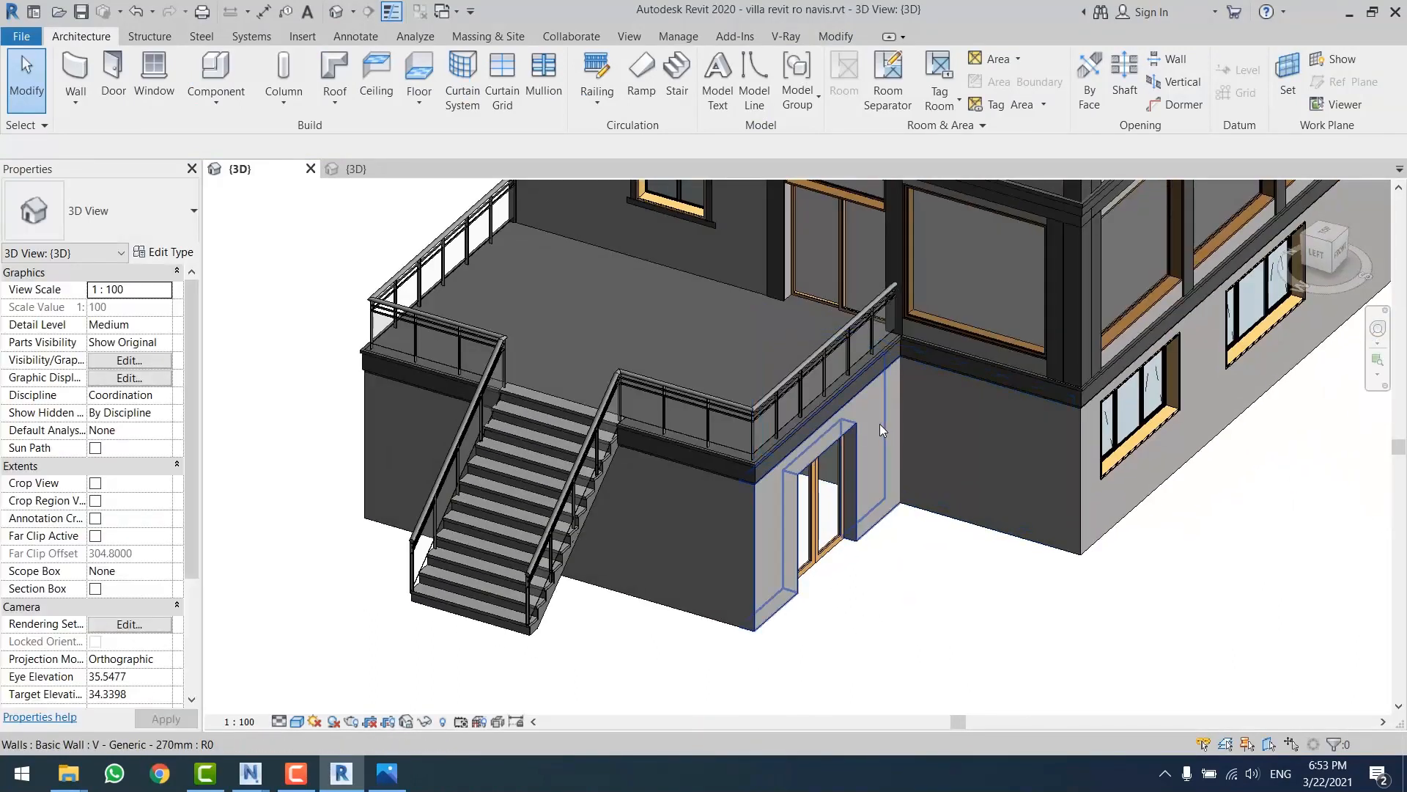
left_click(882, 427)
left_click_drag(881, 427, 980, 481)
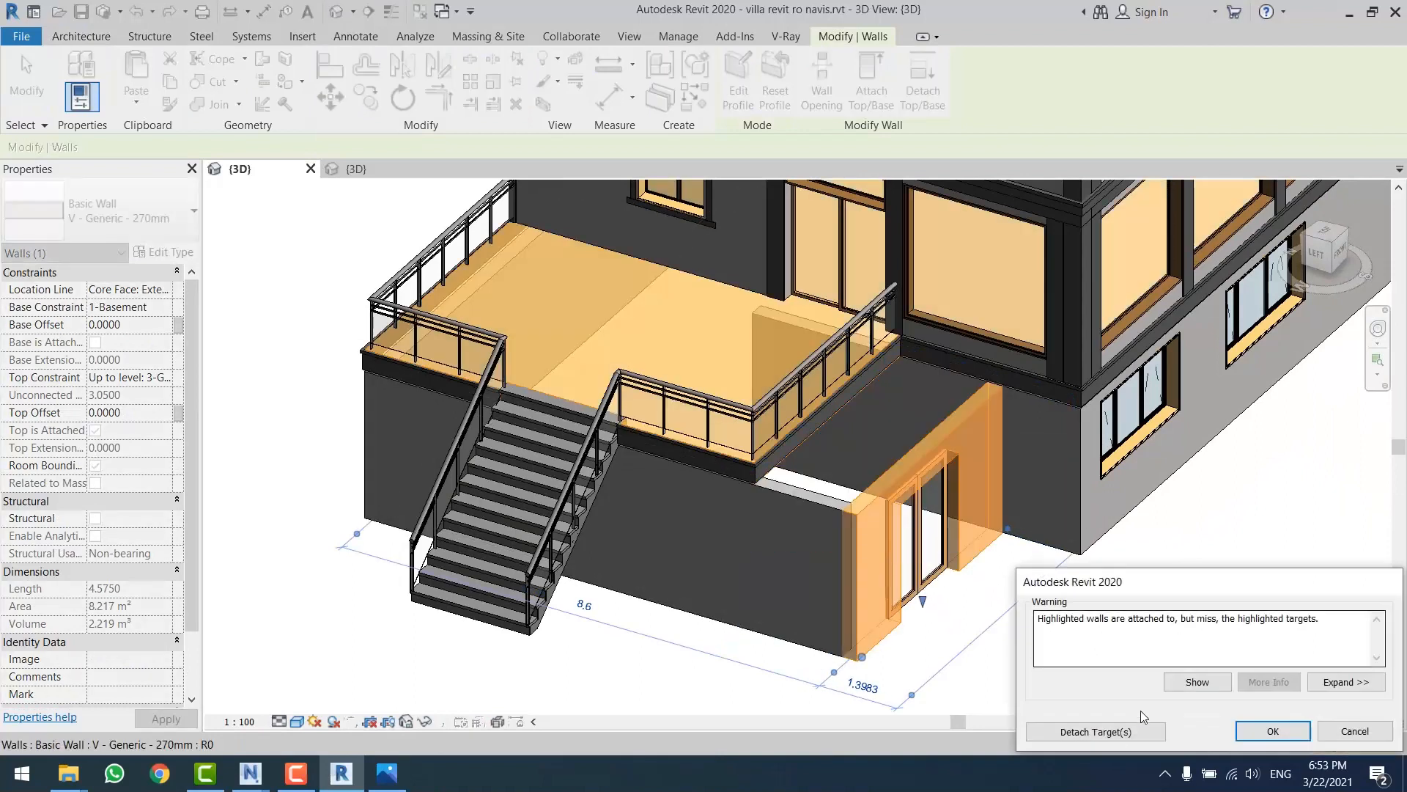
left_click(1098, 730)
- Edit the terrace floor's boundary so its side edge extends out to the moved basement wall
left_click(694, 343)
double_click(692, 341)
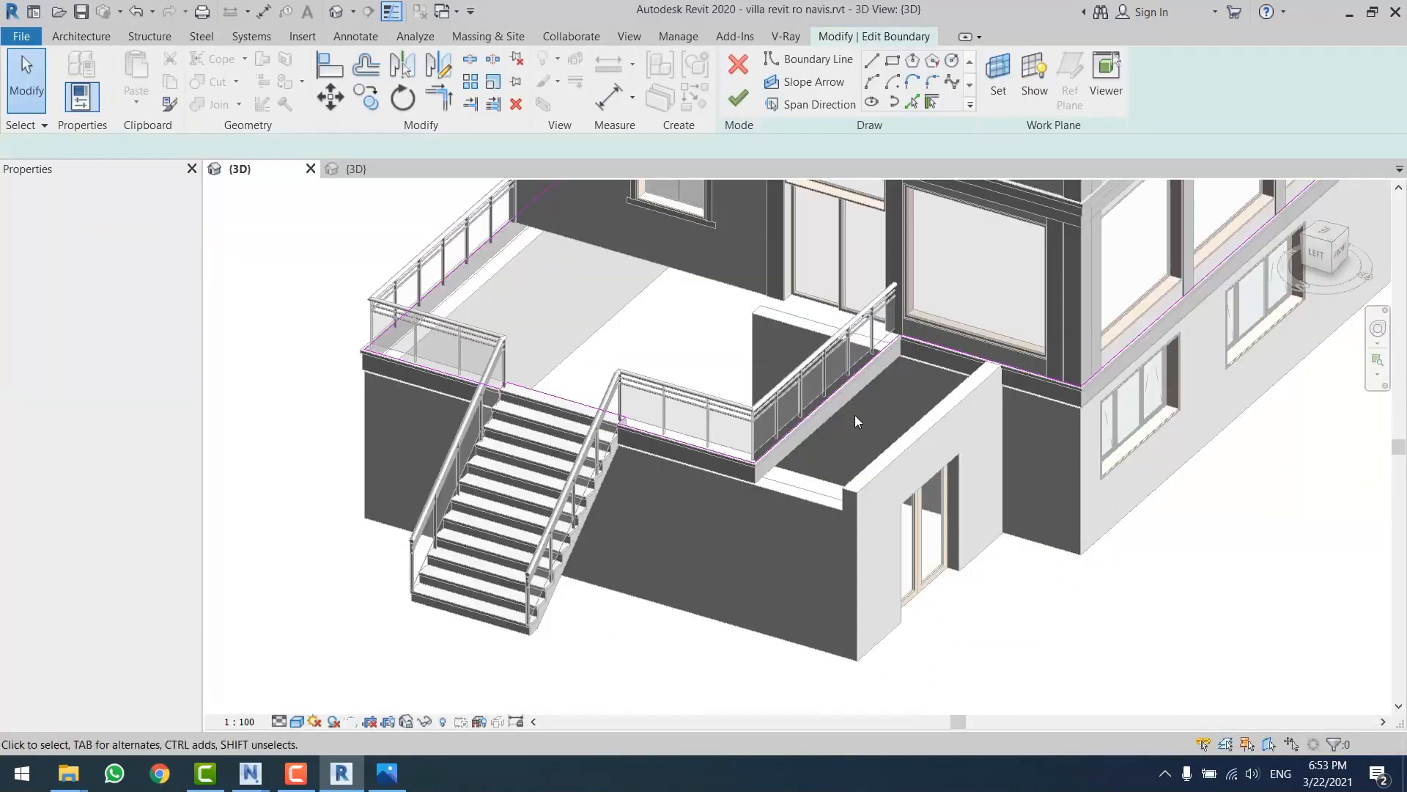
left_click(839, 390)
left_click_drag(839, 389, 920, 420)
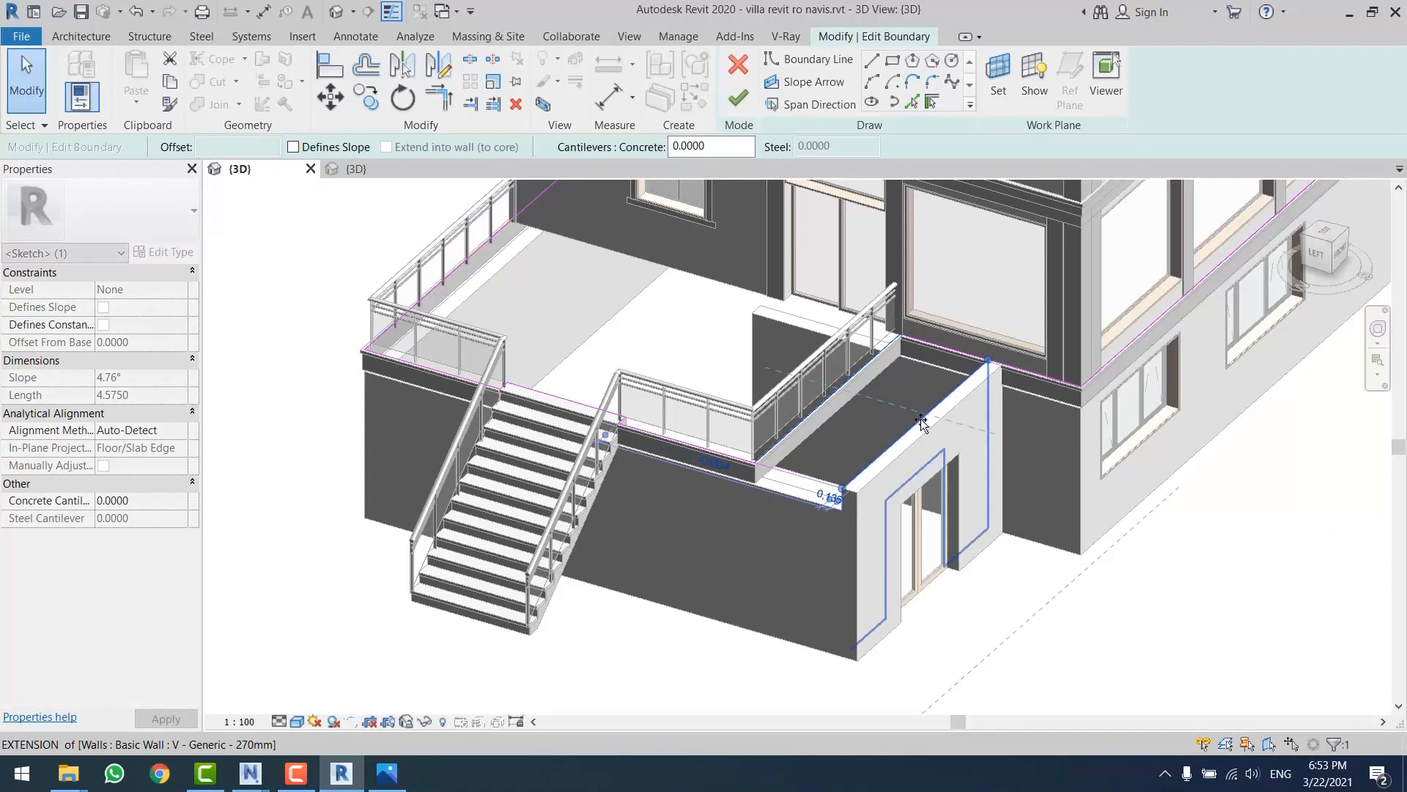
left_click(742, 102)
left_click(740, 101)
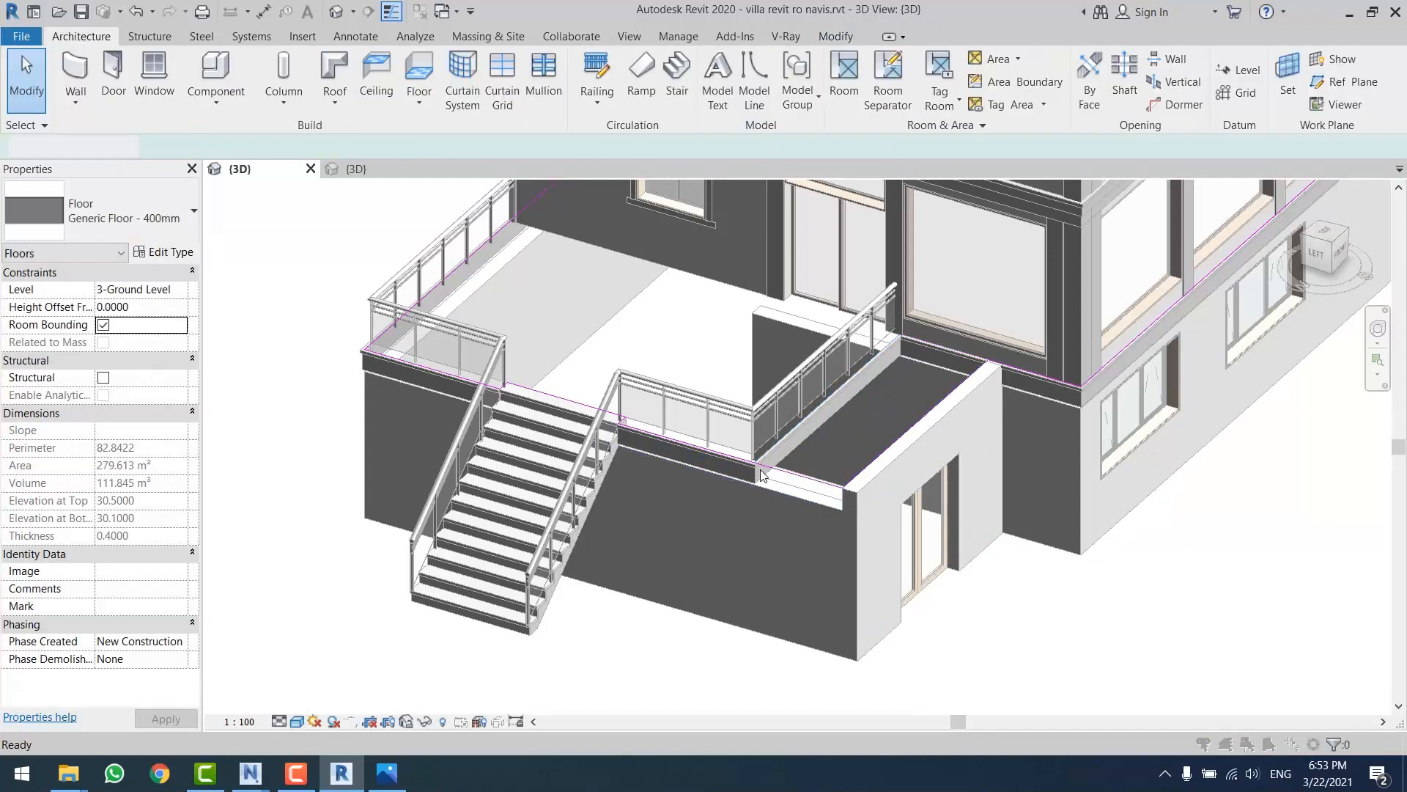
left_click(816, 398)
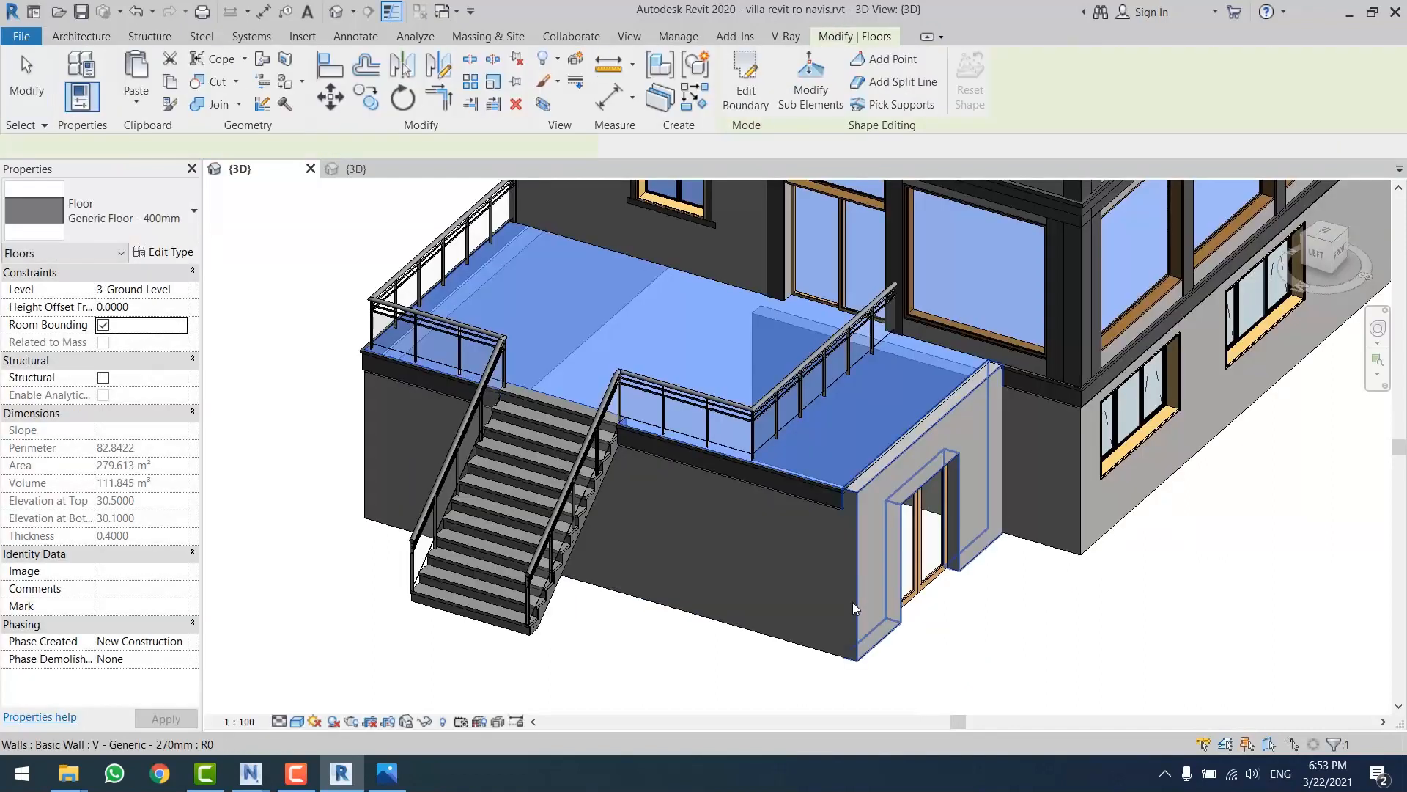
key("Escape")
- Edit the sketch path of the terrace's side railing so it follows the extended floor edge
left_click(823, 353)
left_click(738, 90)
left_click(842, 519)
mouse_move(842, 519)
middle_mouse_down("shift")
mouse_move(834, 528)
mouse_move(742, 457)
mouse_move(383, 273)
middle_mouse_up("shift")
left_click(875, 533)
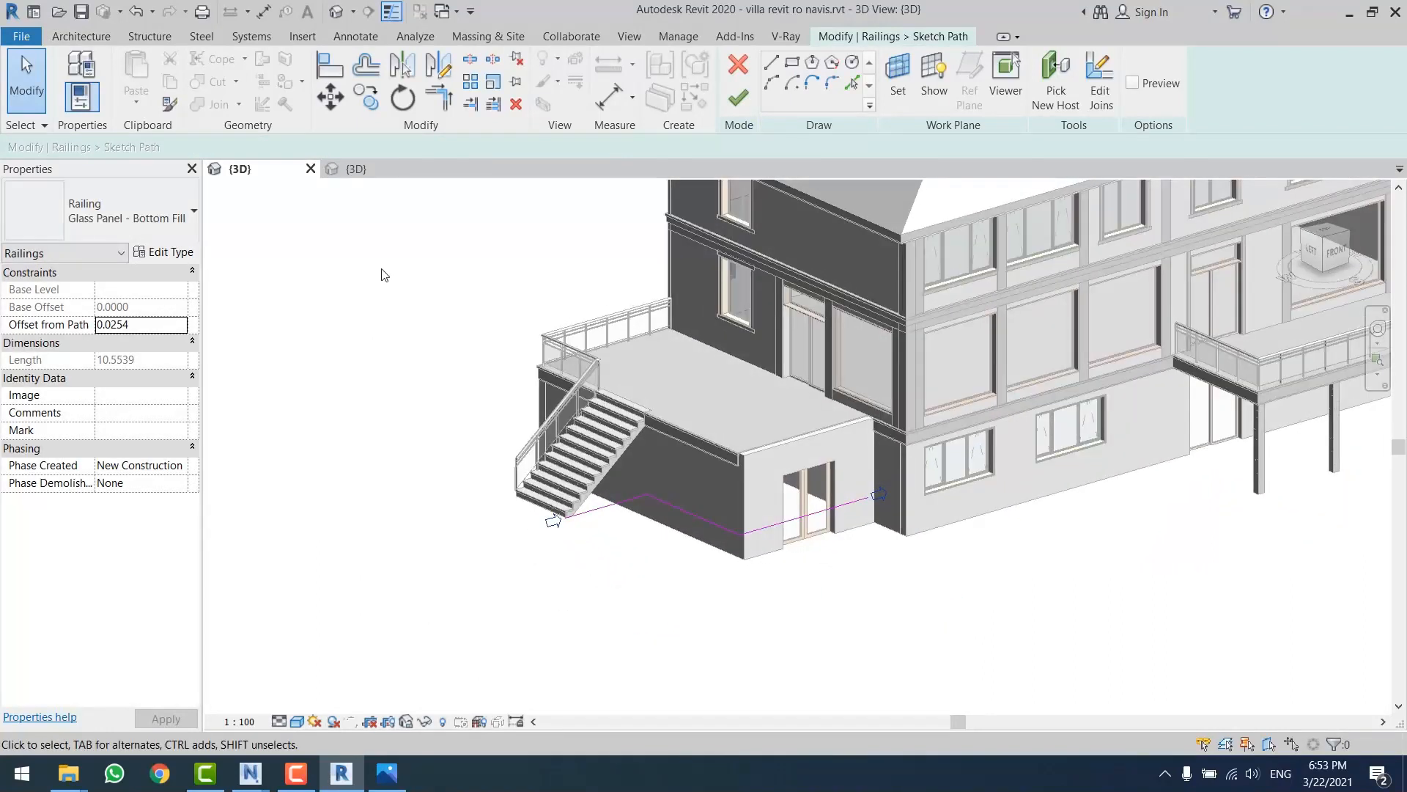
left_click(738, 98)
left_click(428, 525)
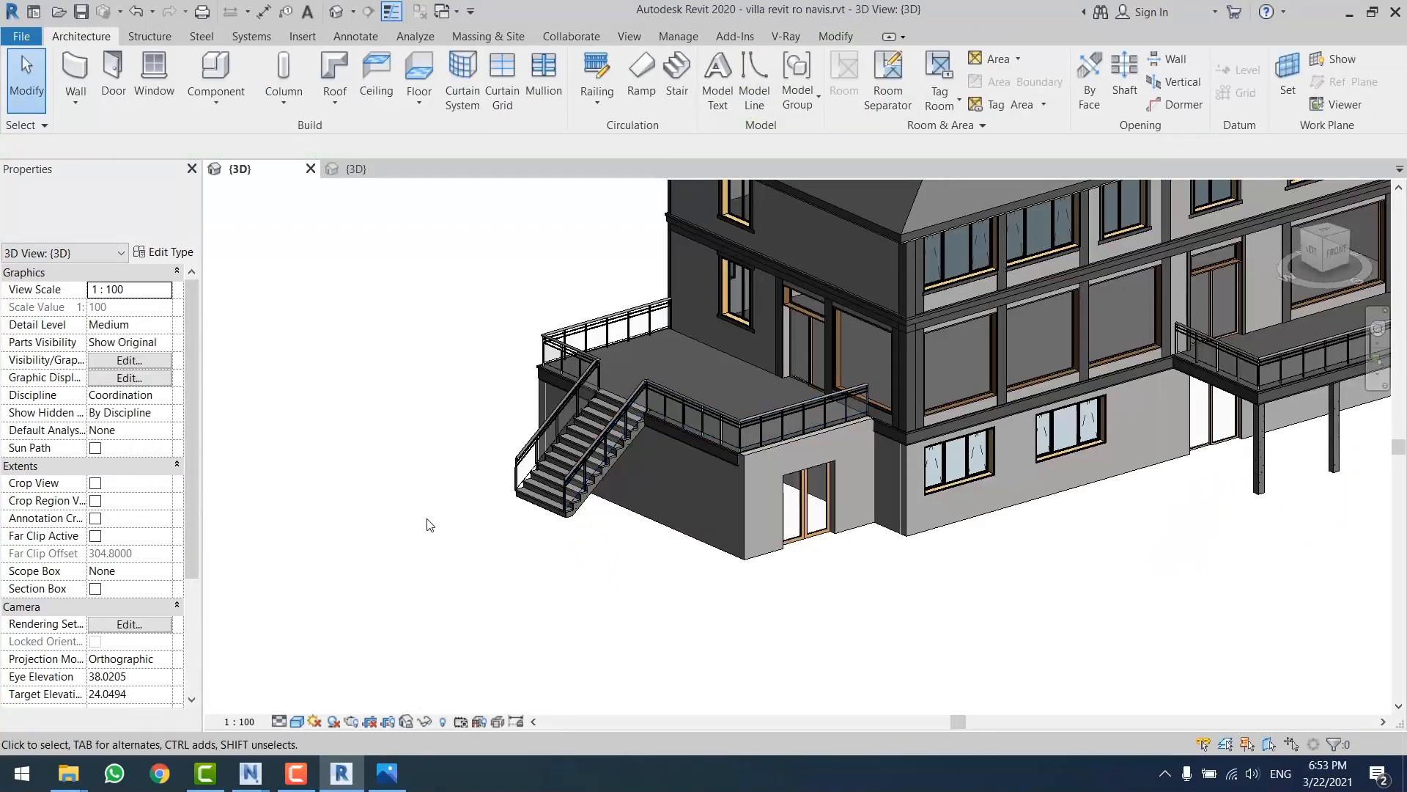
- Save the edited Revit model and switch to the villa revit ro navis.nwf session in Navisworks
scroll(443, 521, "down", 4)
middle_click_drag(510, 358, 532, 395)
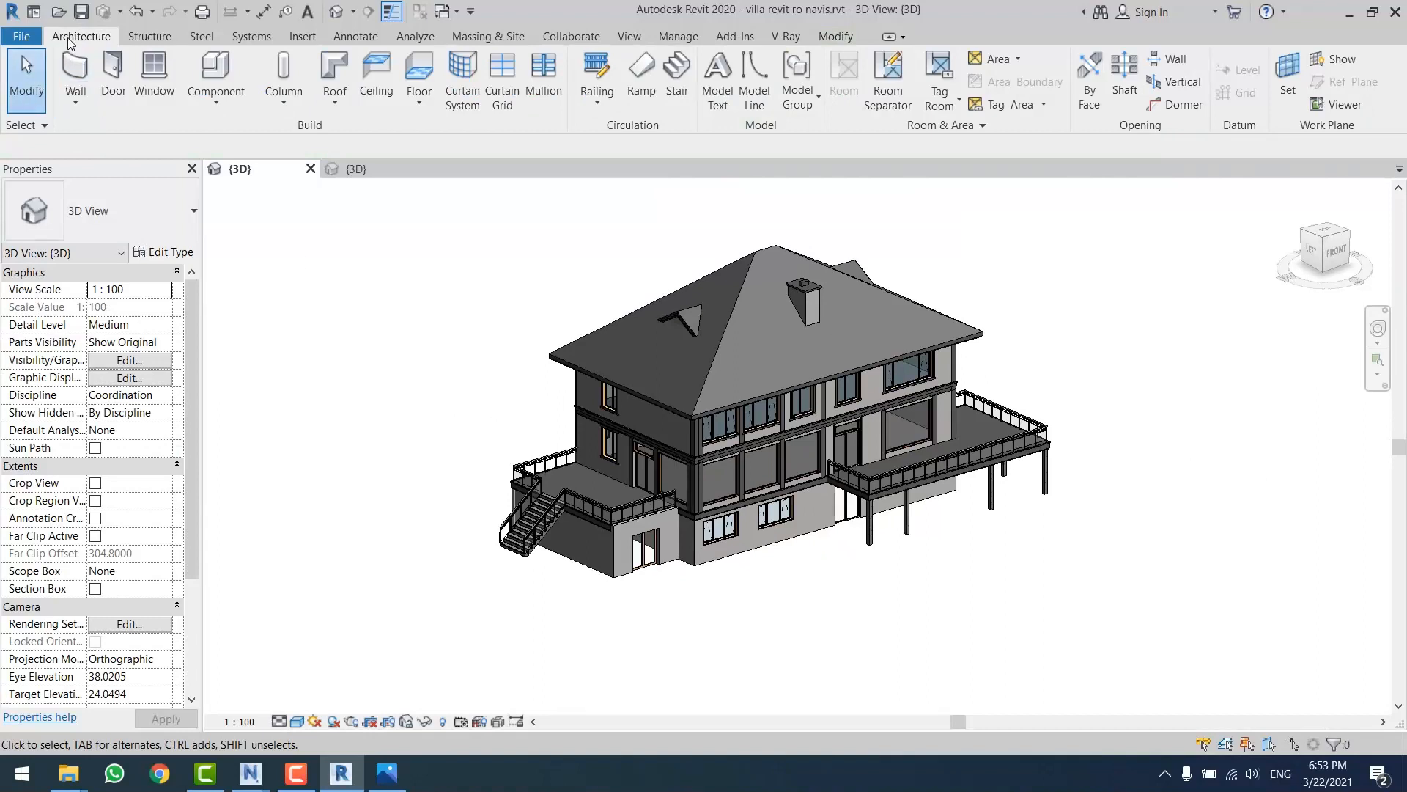
left_click(80, 12)
mouse_move(255, 779)
left_click(363, 715)
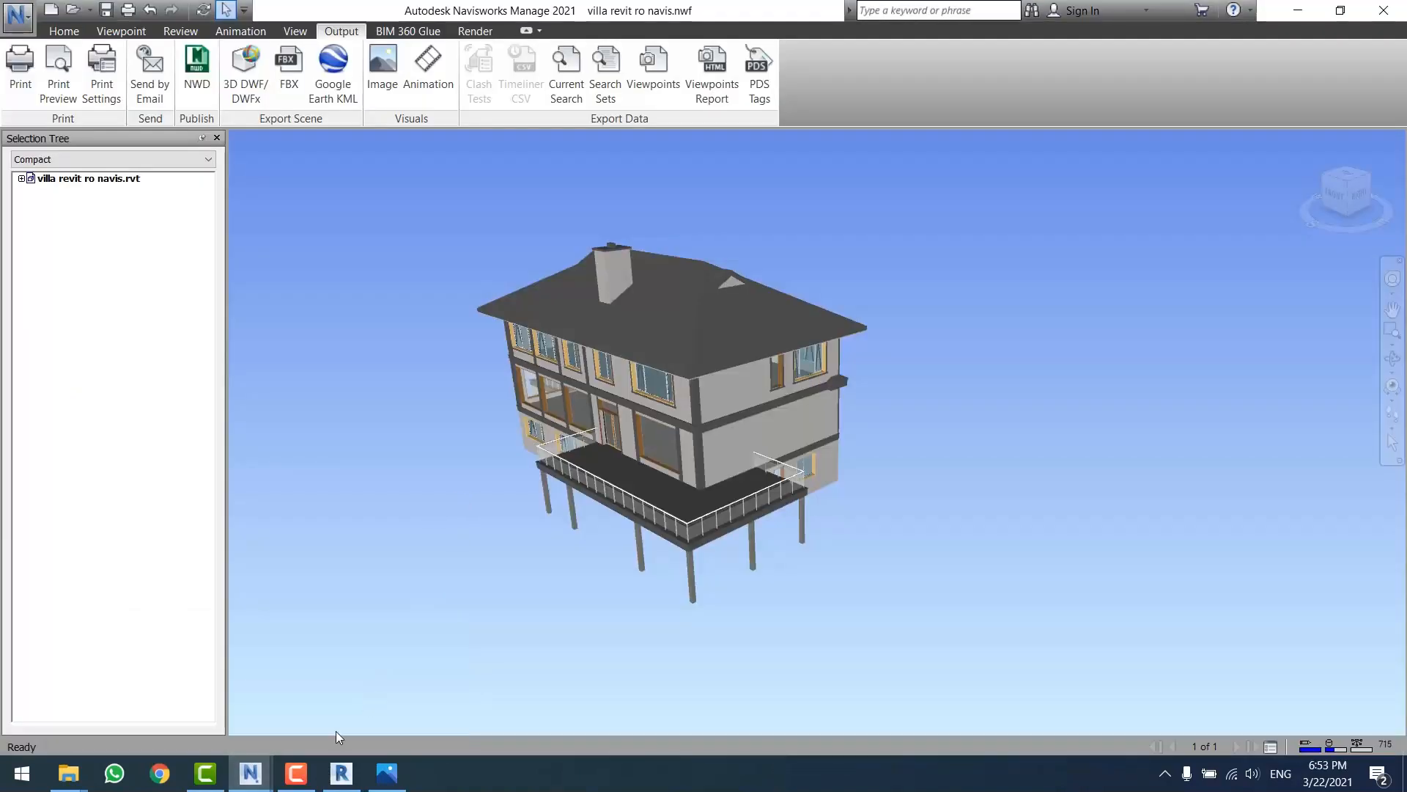
- View 2-rvt-conection-clear.jpg in Photos and return to the villa revit ro navis.nwf session
left_click(387, 769)
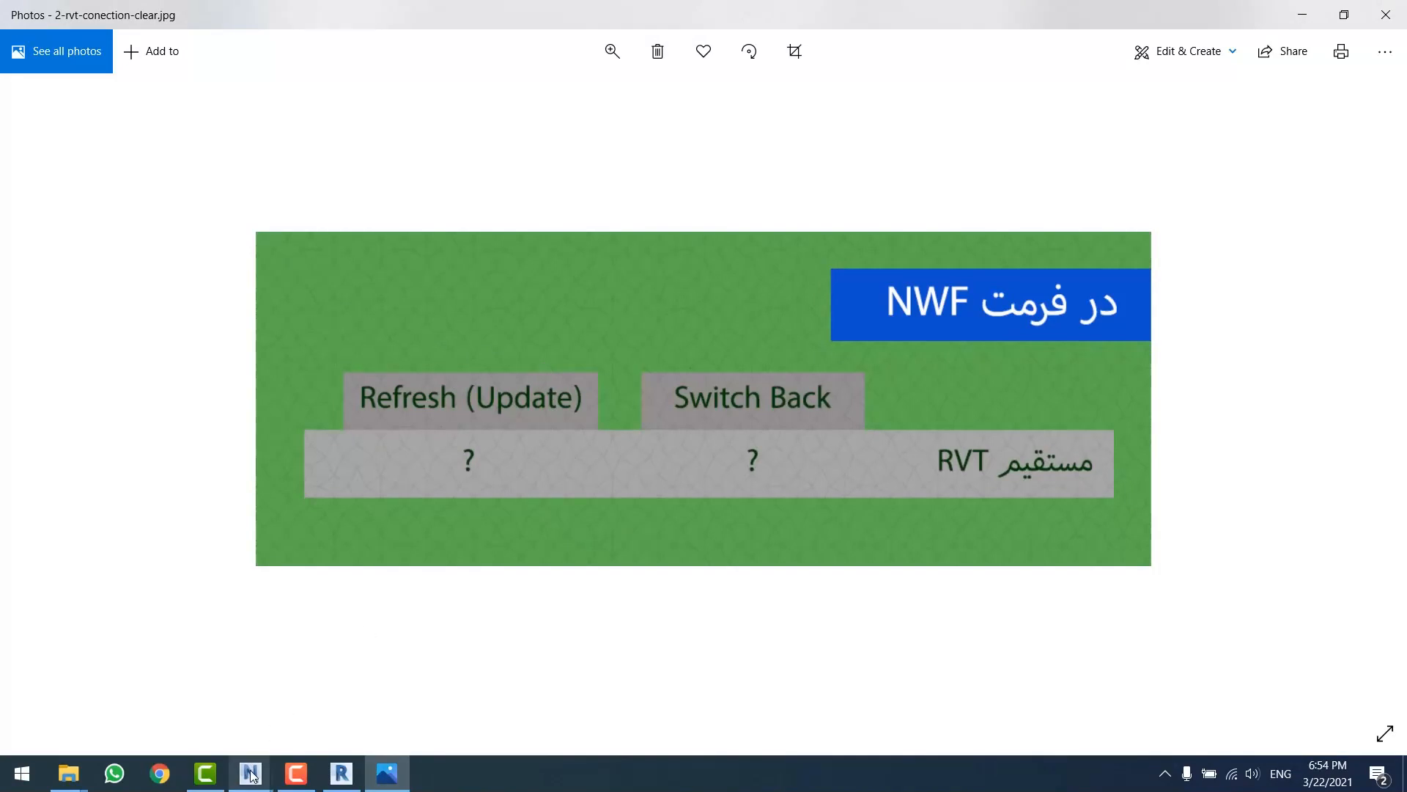
mouse_move(253, 769)
left_click(377, 716)
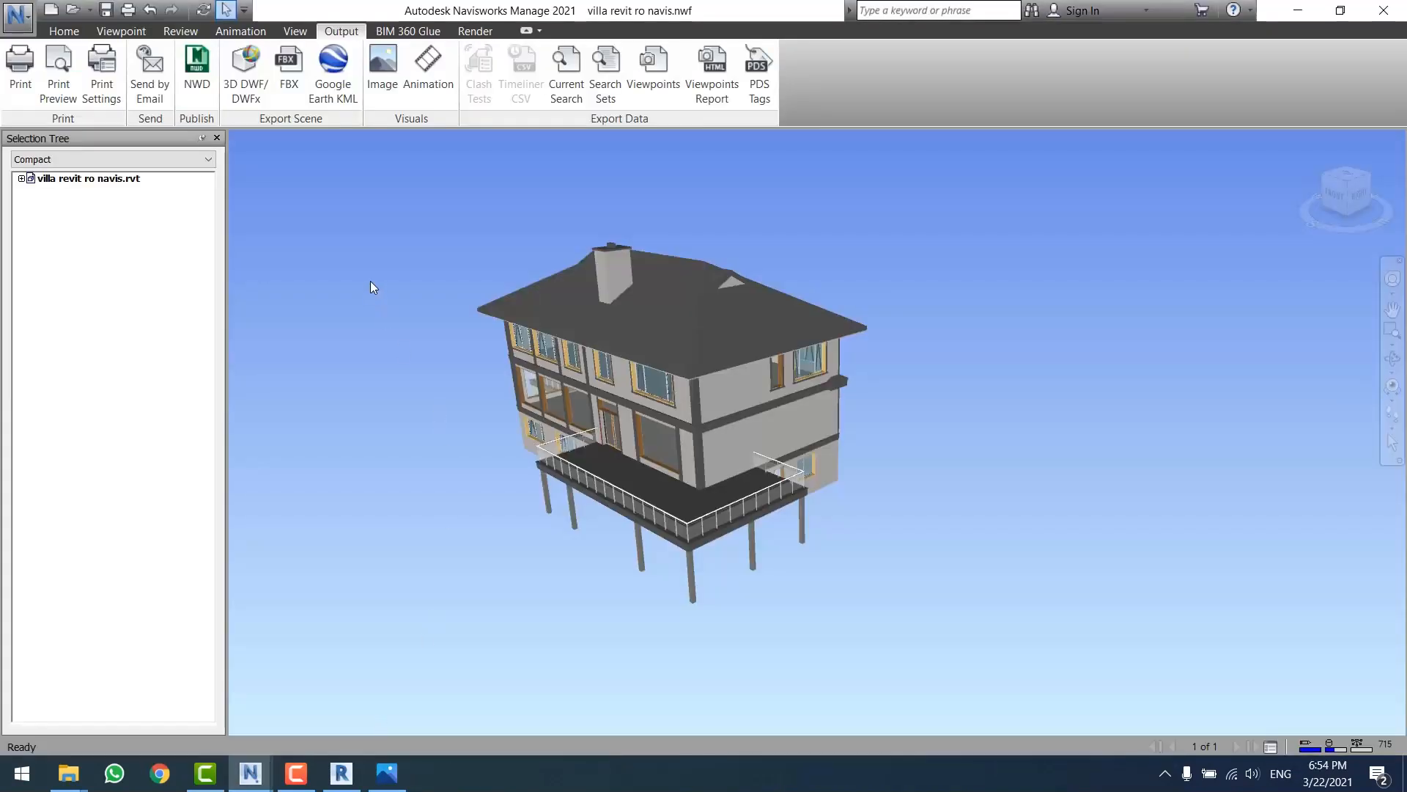
- Refresh villa revit ro navis.nwf from its source Revit file, with the stair terrace side of the villa in view
left_click(64, 31)
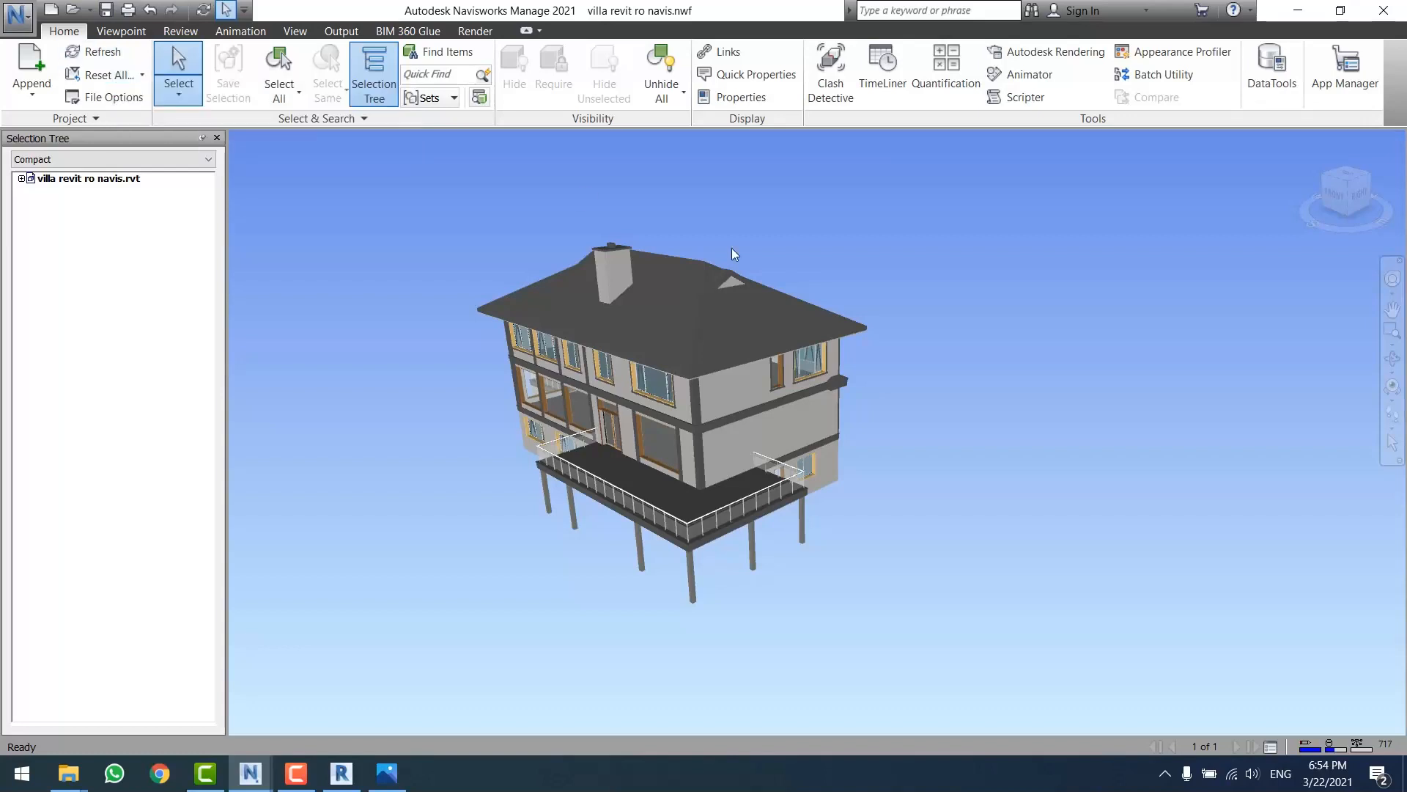
mouse_move(1107, 424)
middle_mouse_down("shift")
mouse_move(833, 434)
mouse_move(620, 397)
mouse_move(815, 418)
mouse_move(393, 405)
mouse_move(751, 358)
mouse_move(896, 371)
mouse_move(445, 262)
middle_mouse_up("shift")
left_click(99, 52)
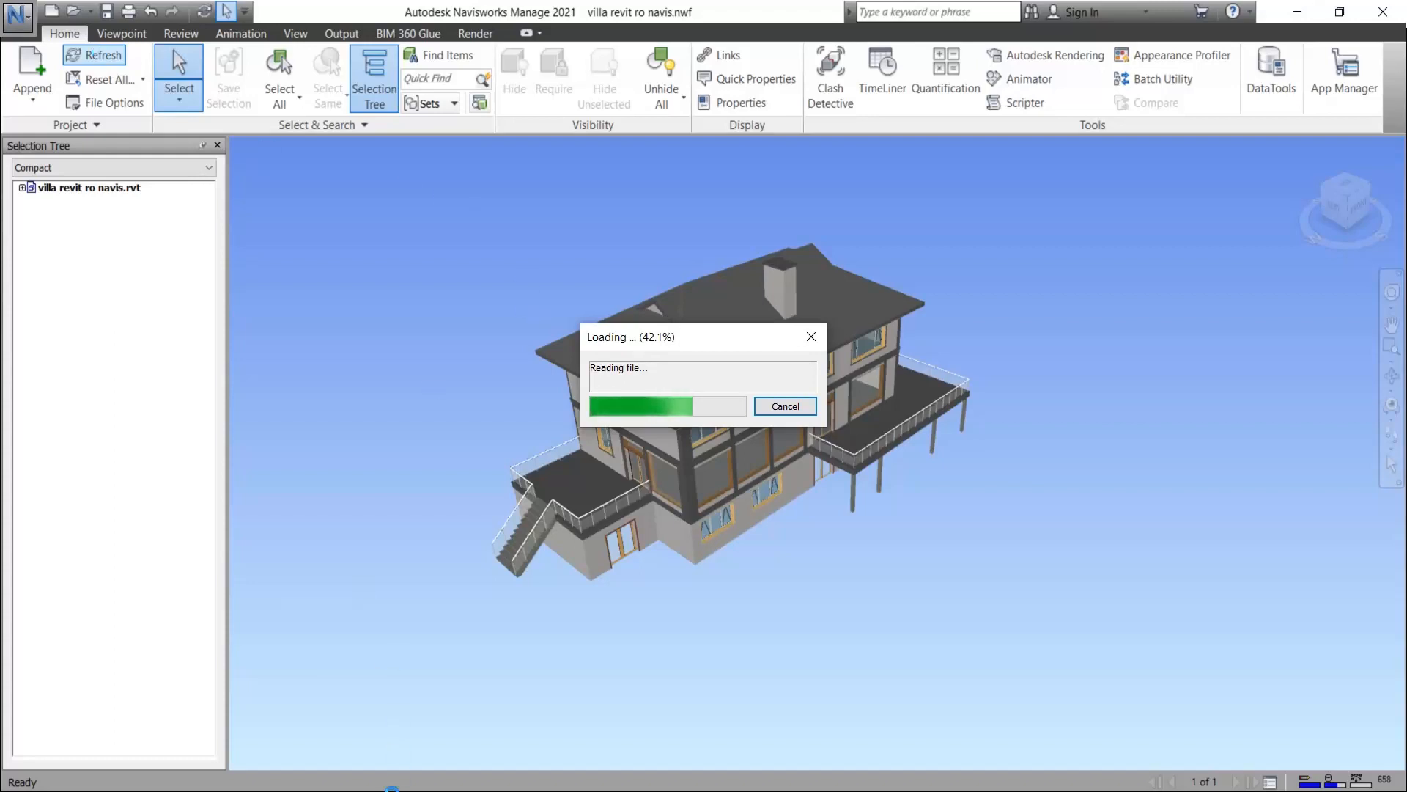
- Show 2-rvt-conection-clear.jpg in a smaller, narrowed window beside the Navisworks loading progress
key("super")
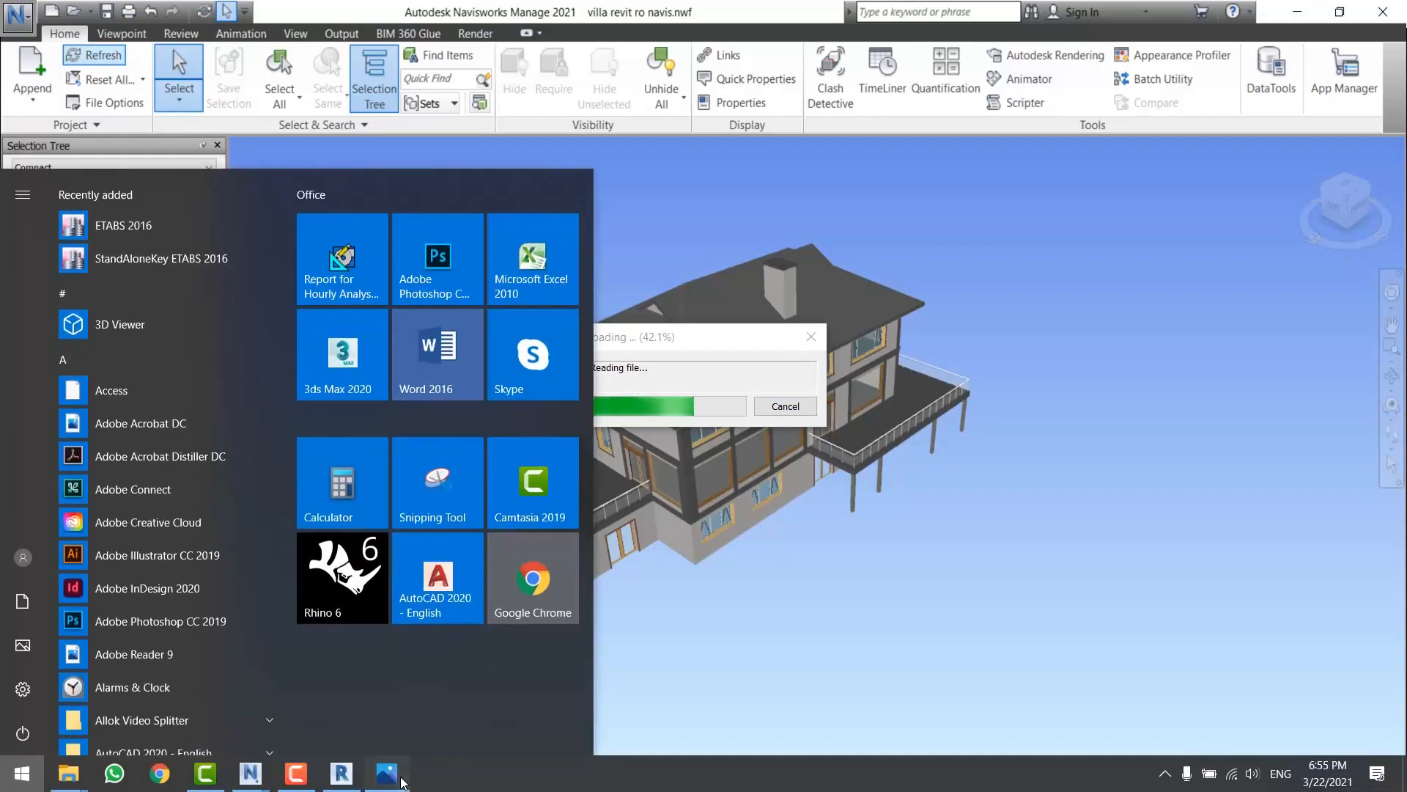
left_click(395, 777)
left_click_drag(880, 9, 901, 95)
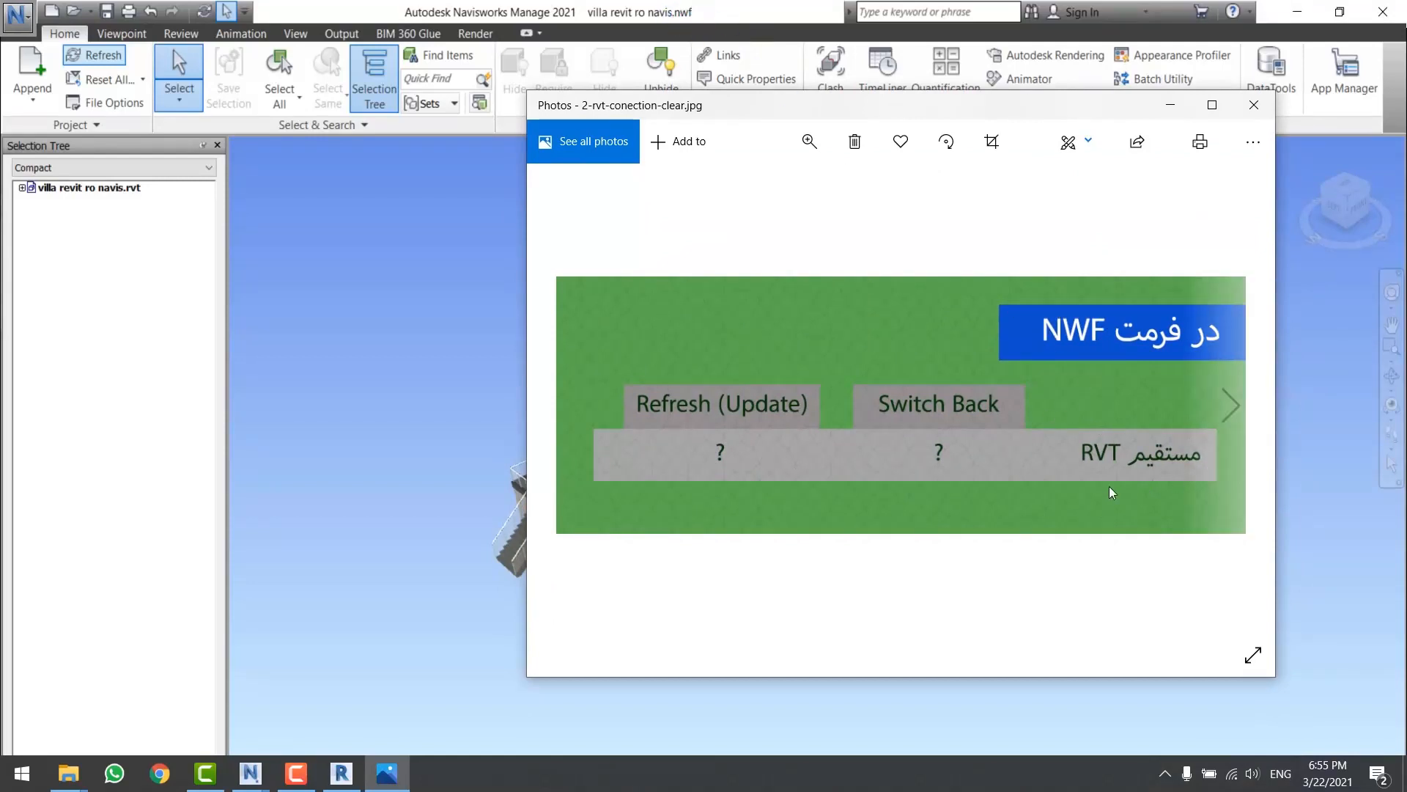
left_click_drag(795, 106, 320, 94)
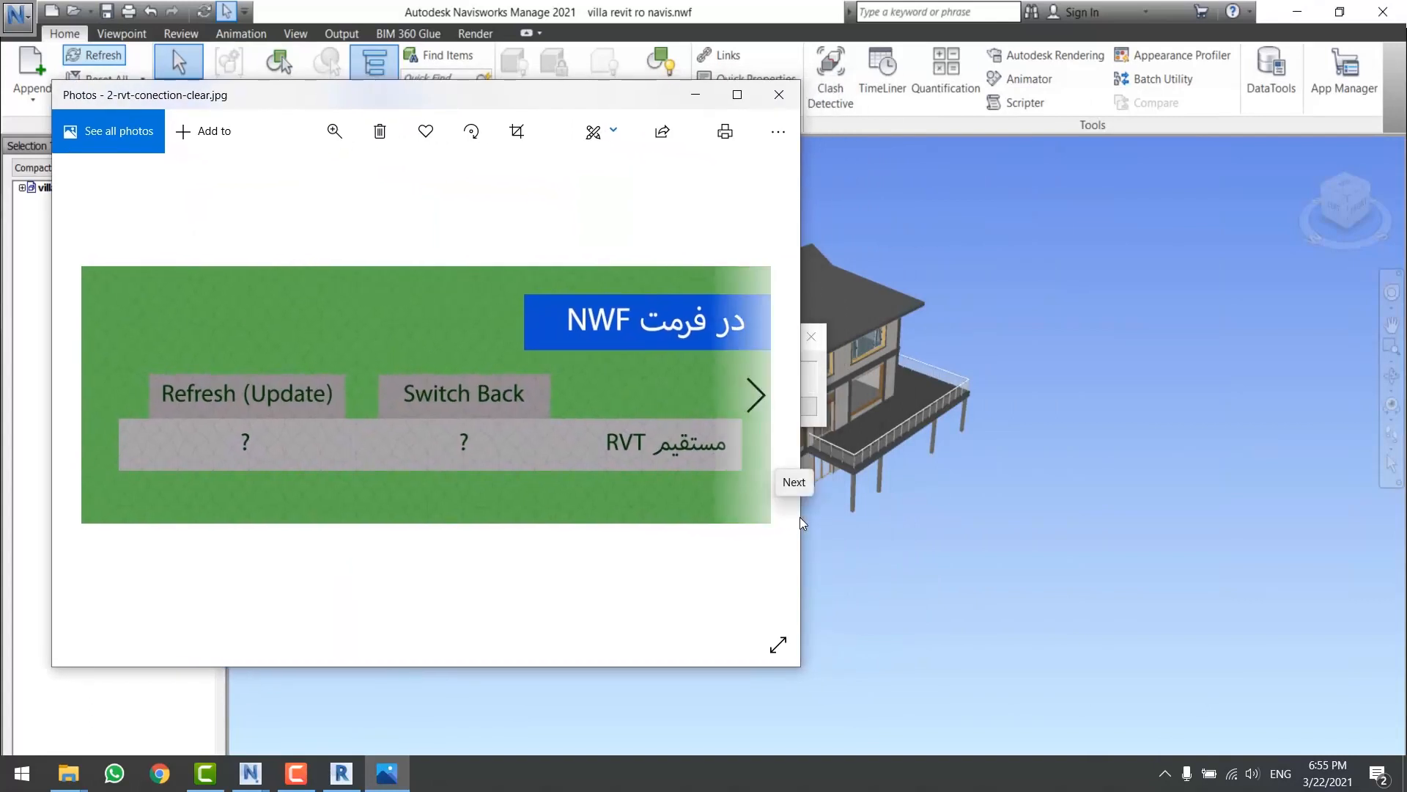
left_click_drag(800, 517, 558, 509)
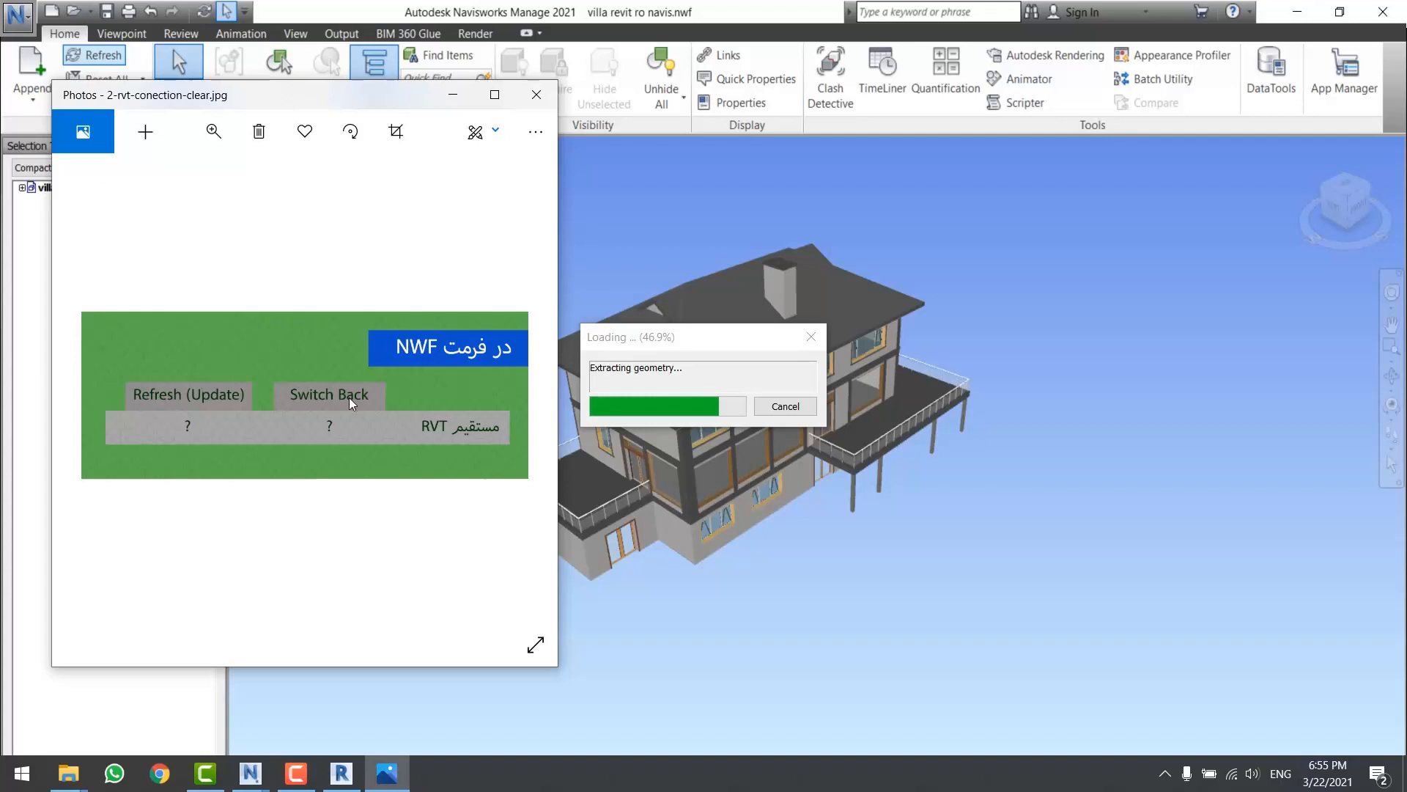
- Return to Navisworks and examine the refreshed villa's roof, extended terrace and facade
left_click(1072, 357)
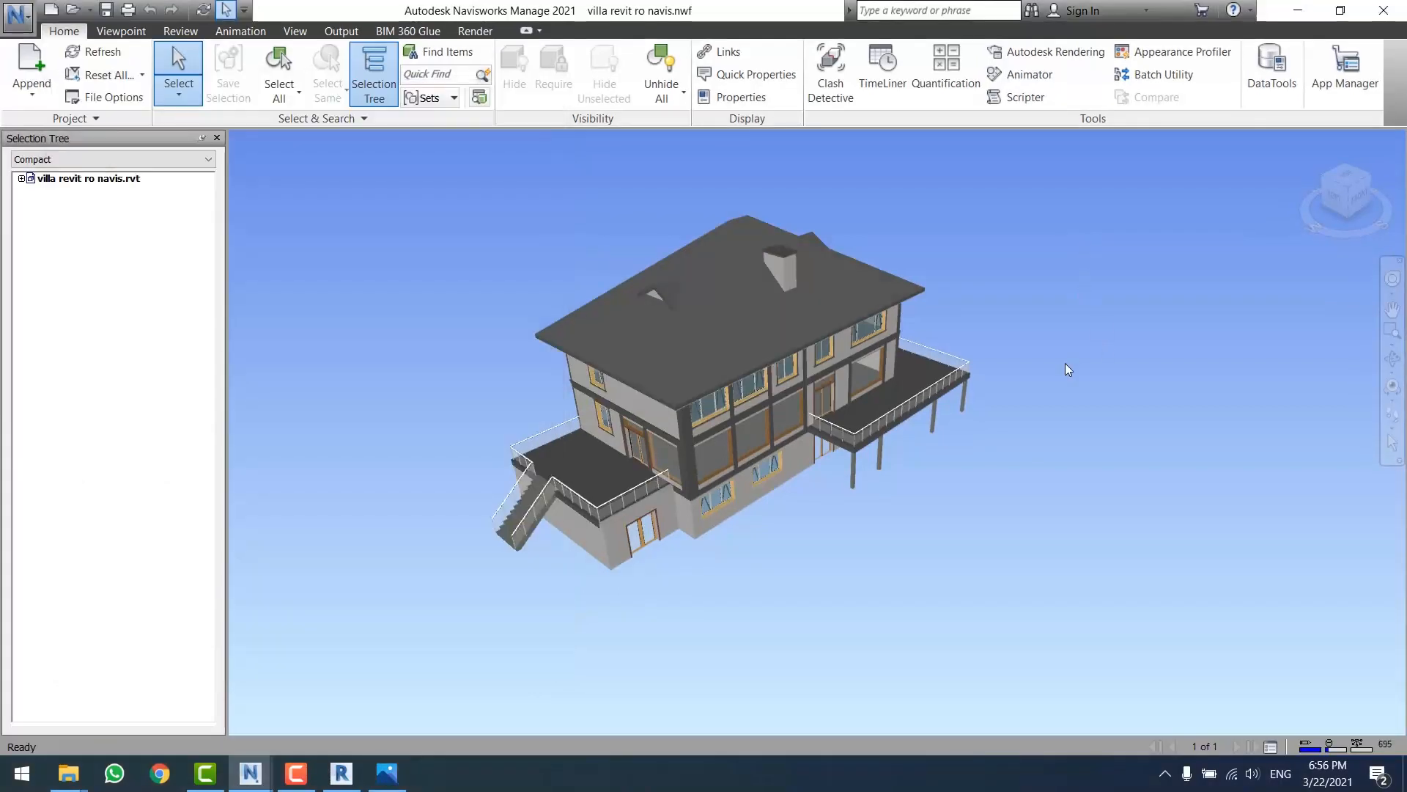
mouse_move(966, 523)
middle_mouse_down("shift")
mouse_move(1015, 385)
mouse_move(1107, 484)
mouse_move(886, 456)
mouse_move(978, 484)
mouse_move(964, 497)
middle_mouse_up("shift")
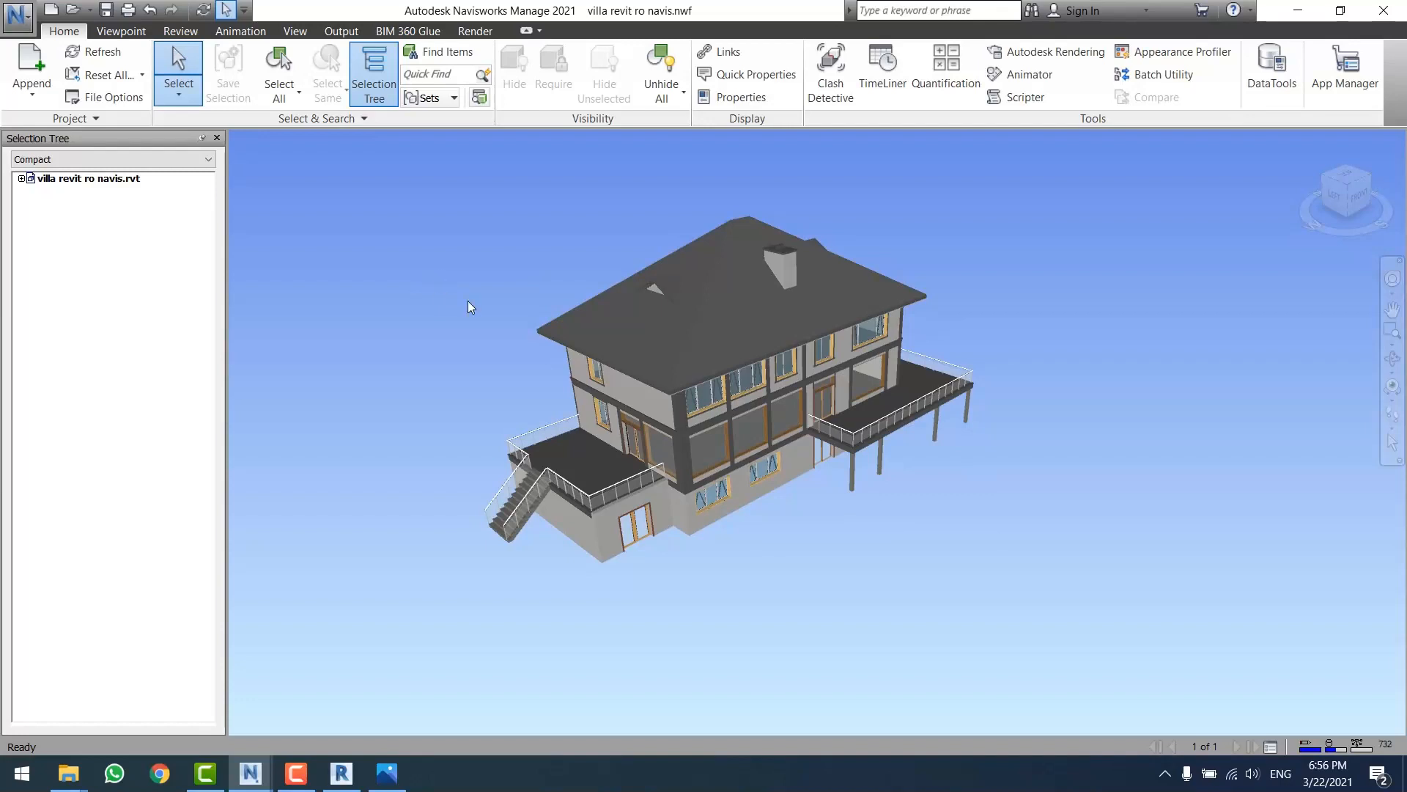
scroll(717, 295, "up", 3)
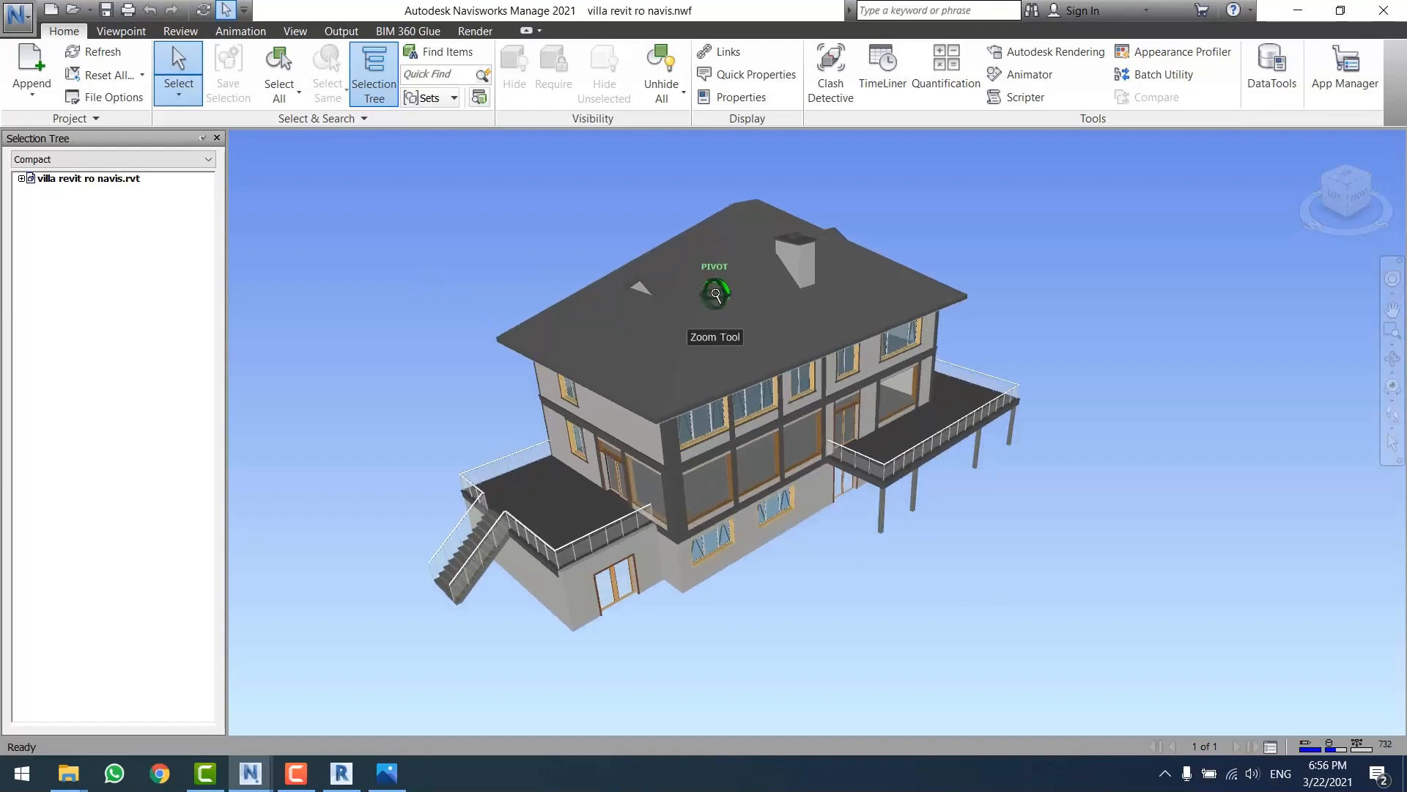
middle_click_drag(921, 473, 810, 512, "shift")
scroll(910, 567, "up", 1)
middle_click_drag(909, 567, 822, 468, "shift")
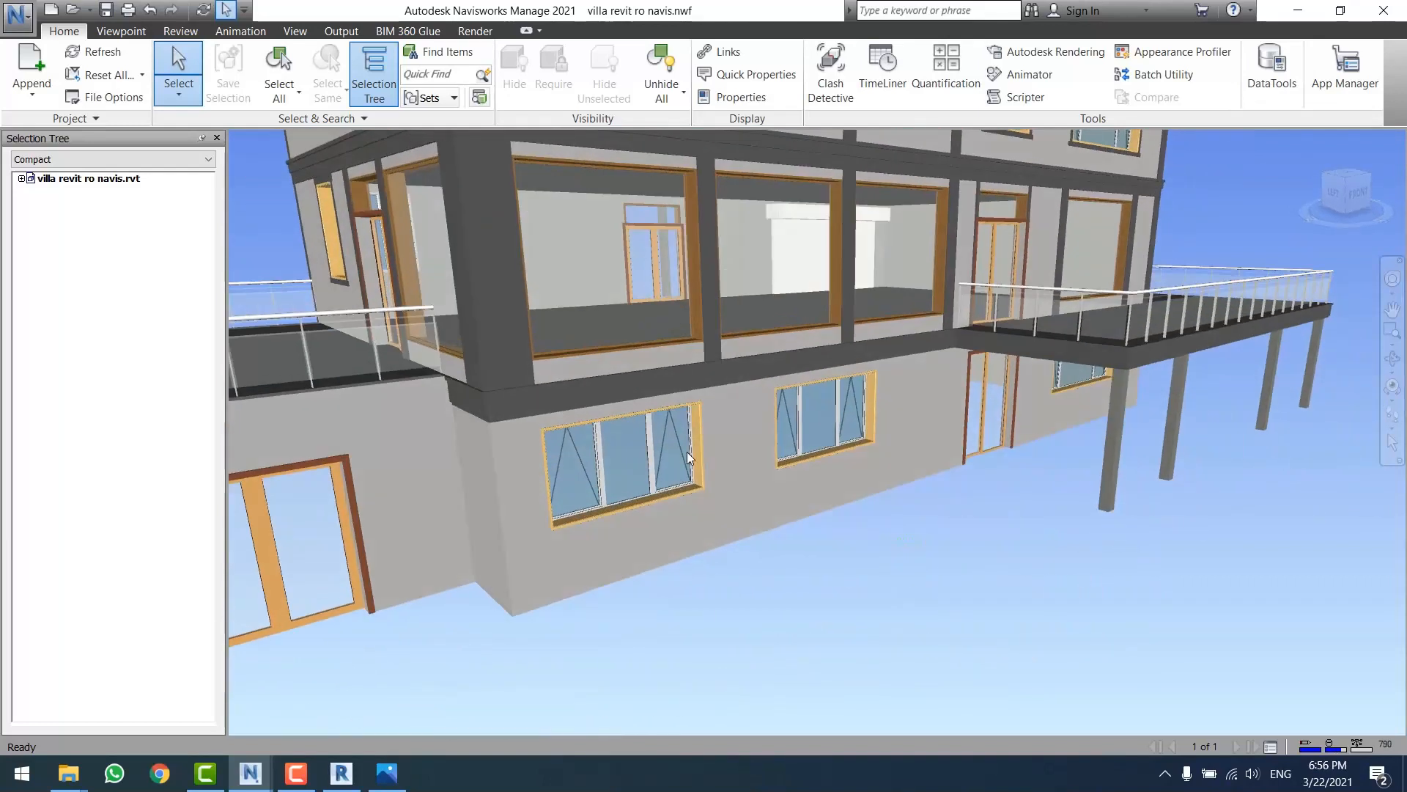
- Select the basement window nearest the stair terrace corner and try SwitchBack to Revit on it
scroll(659, 454, "up", 2)
middle_click_drag(631, 505, 856, 526)
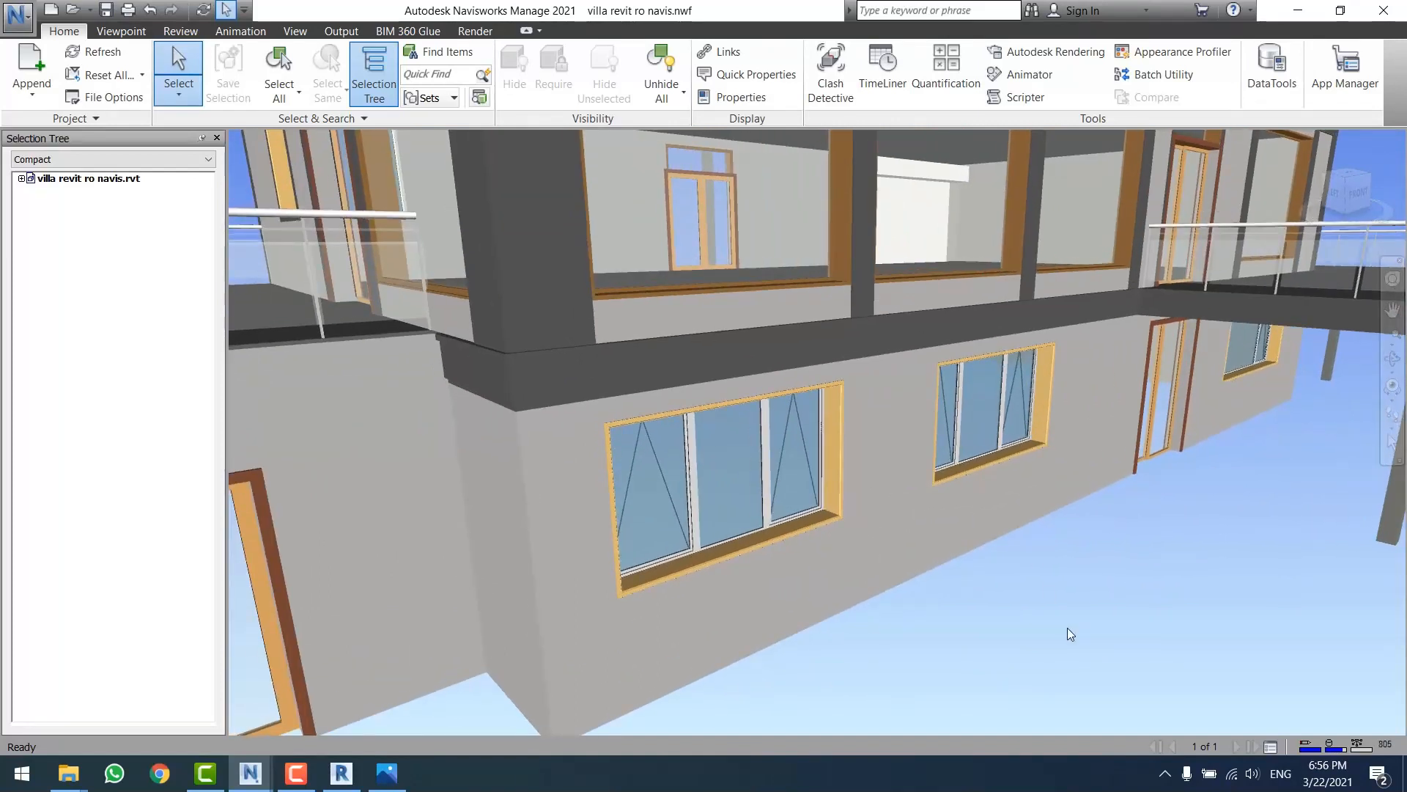
left_click(683, 505)
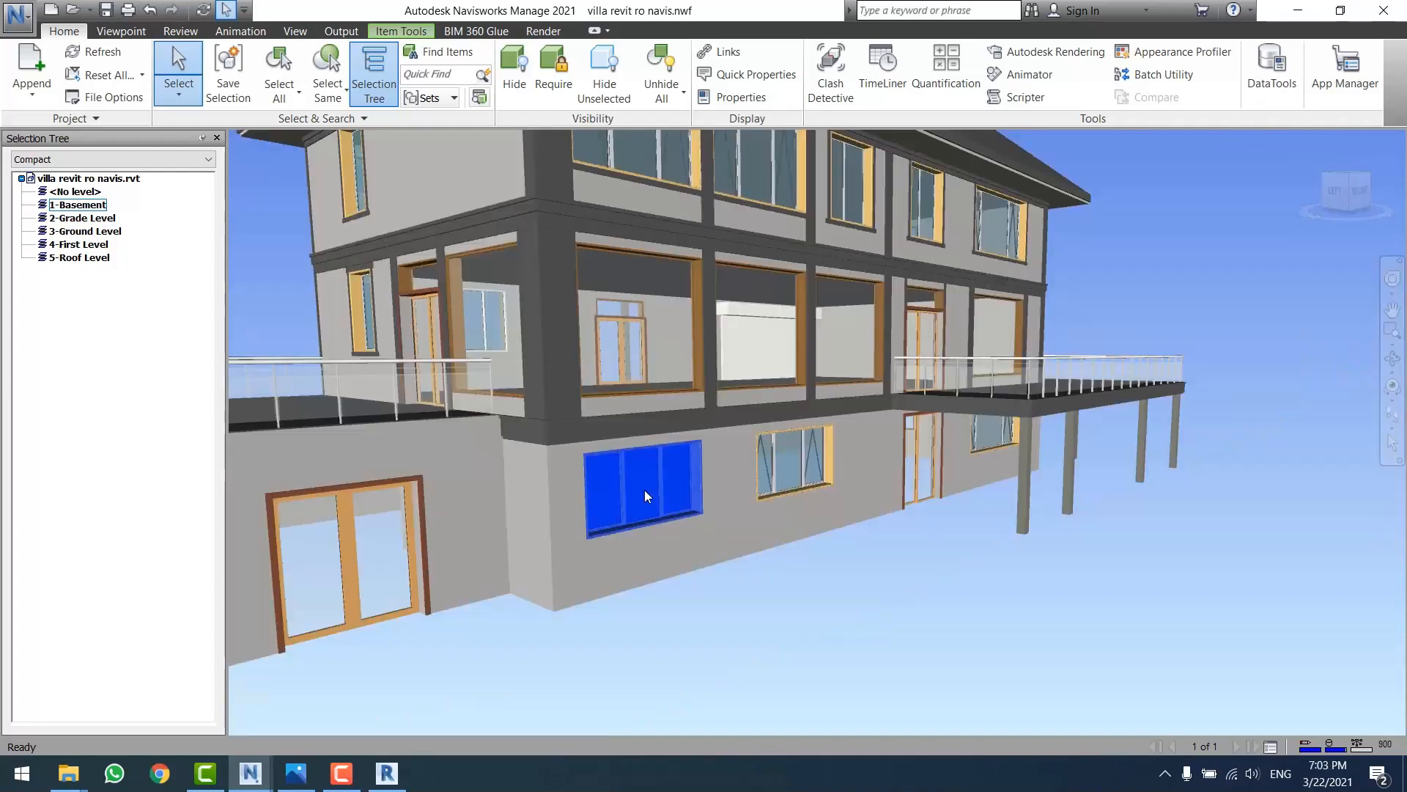
right_click(644, 490)
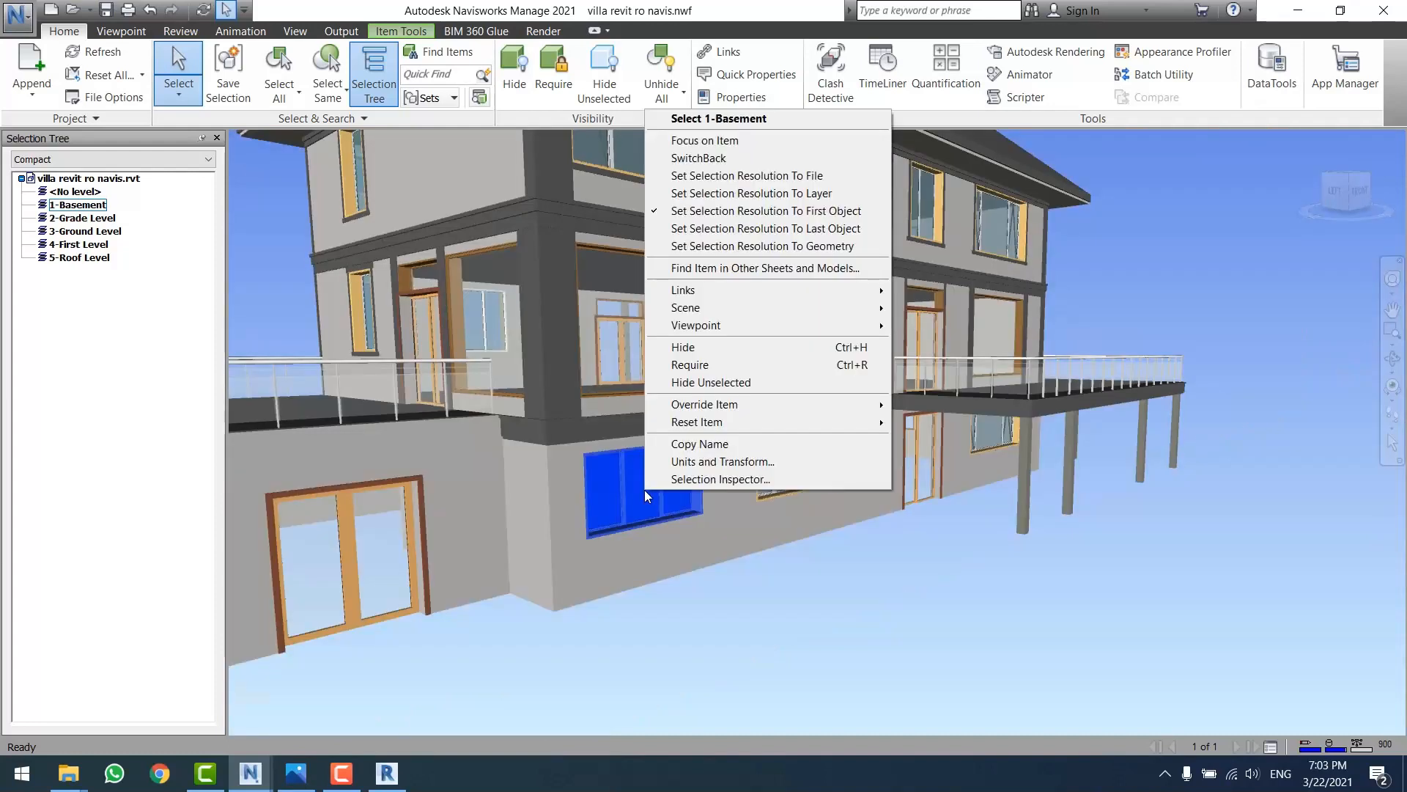
left_click(708, 160)
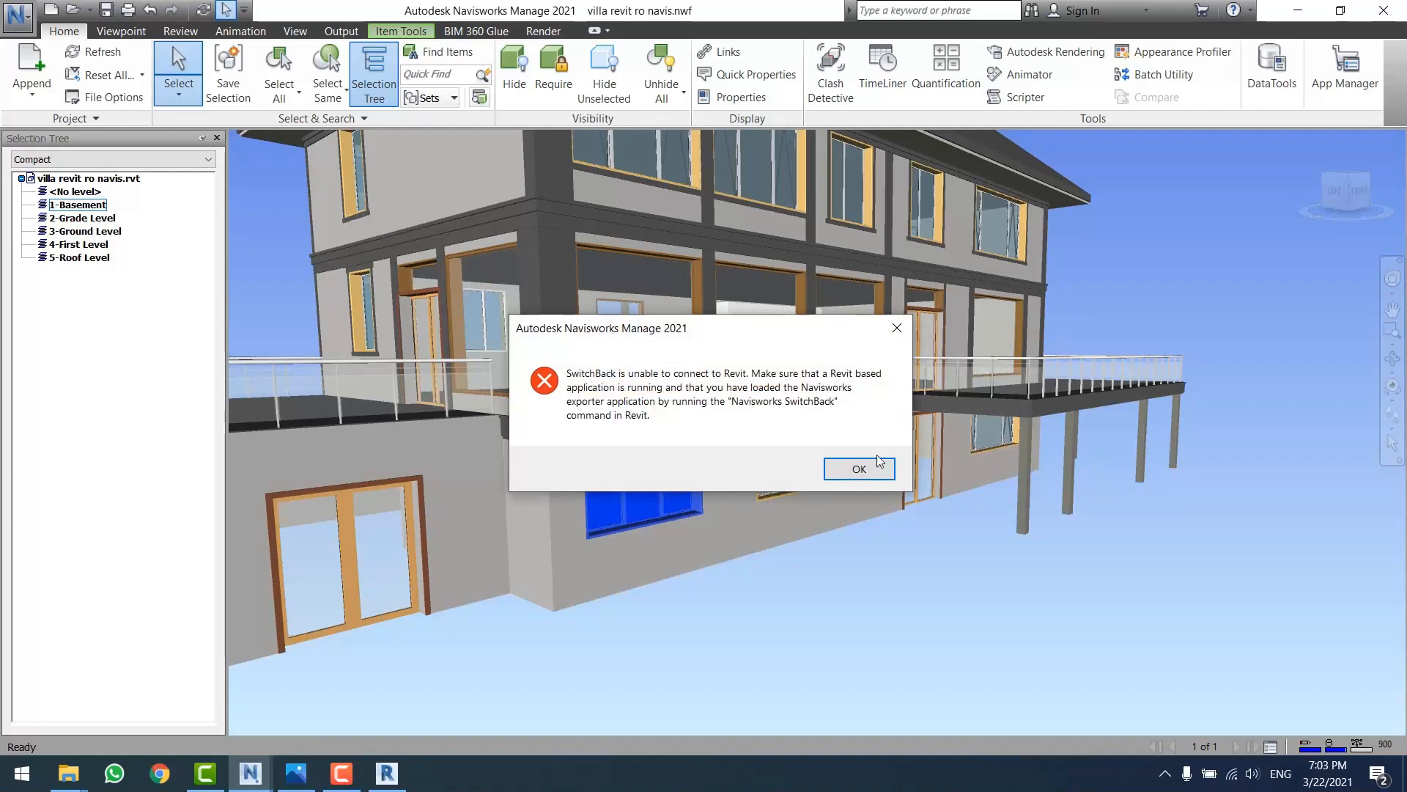
left_click(861, 468)
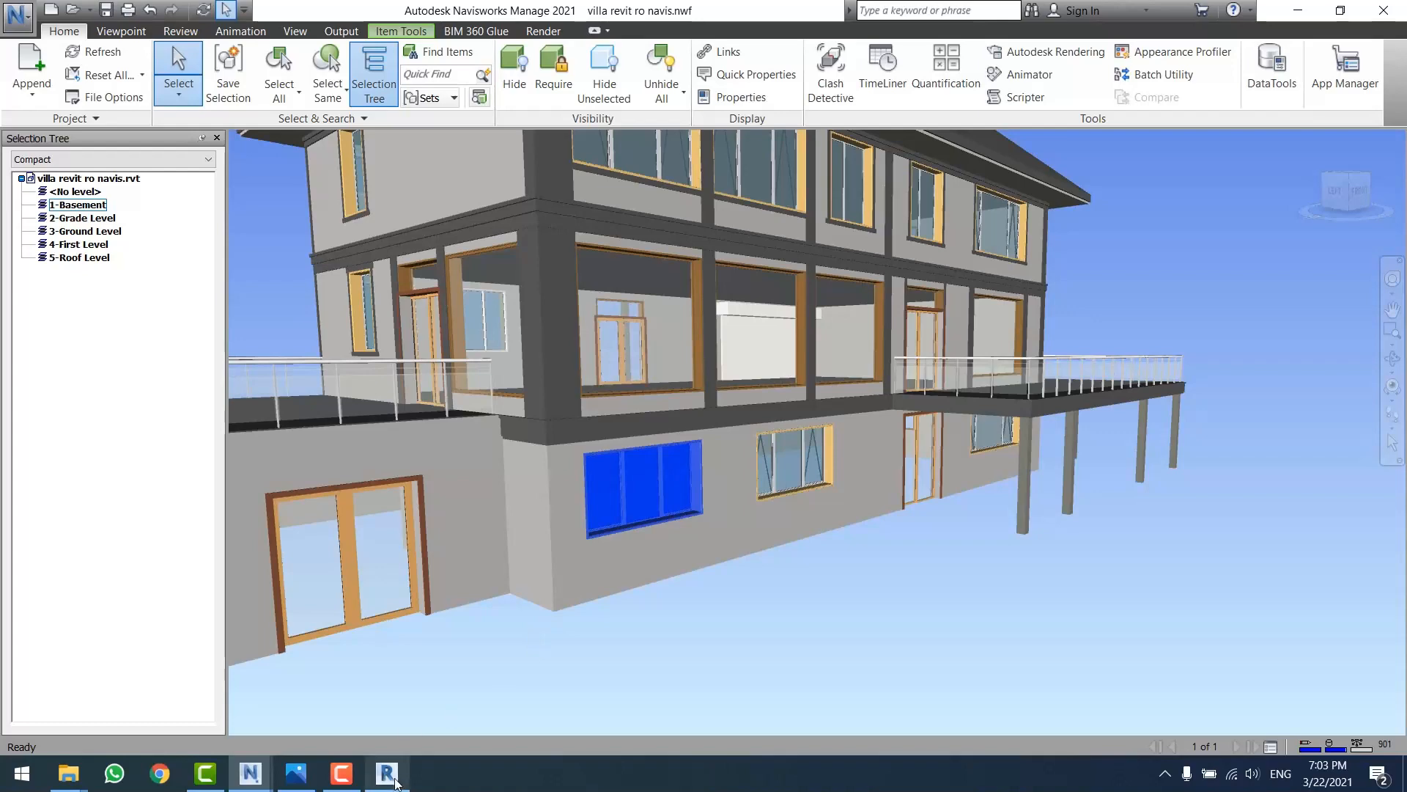
- Switch to villa revit ro navis.rvt in Revit 2021 and run the Navisworks SwitchBack 2021 external tool
left_click(388, 773)
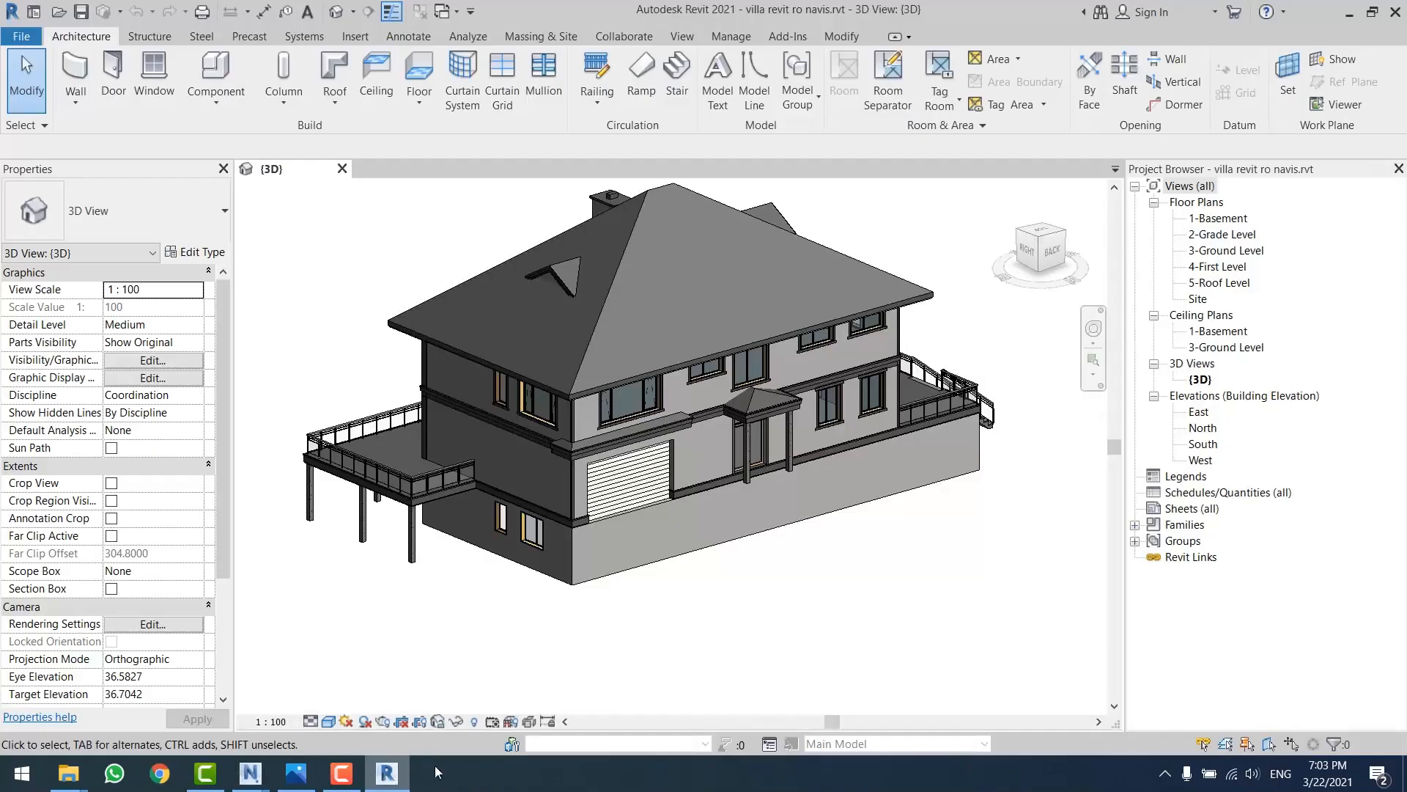
left_click(800, 44)
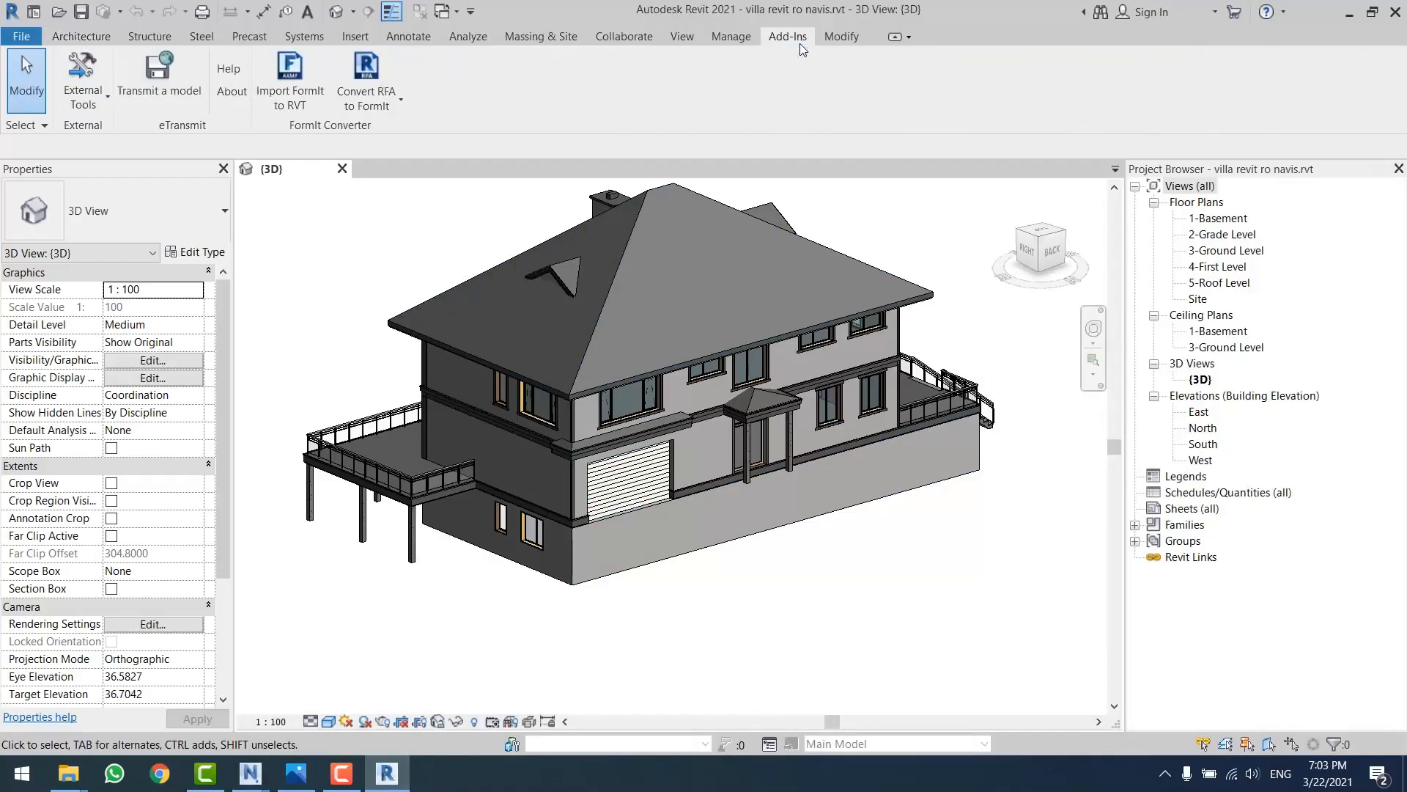
left_click(101, 107)
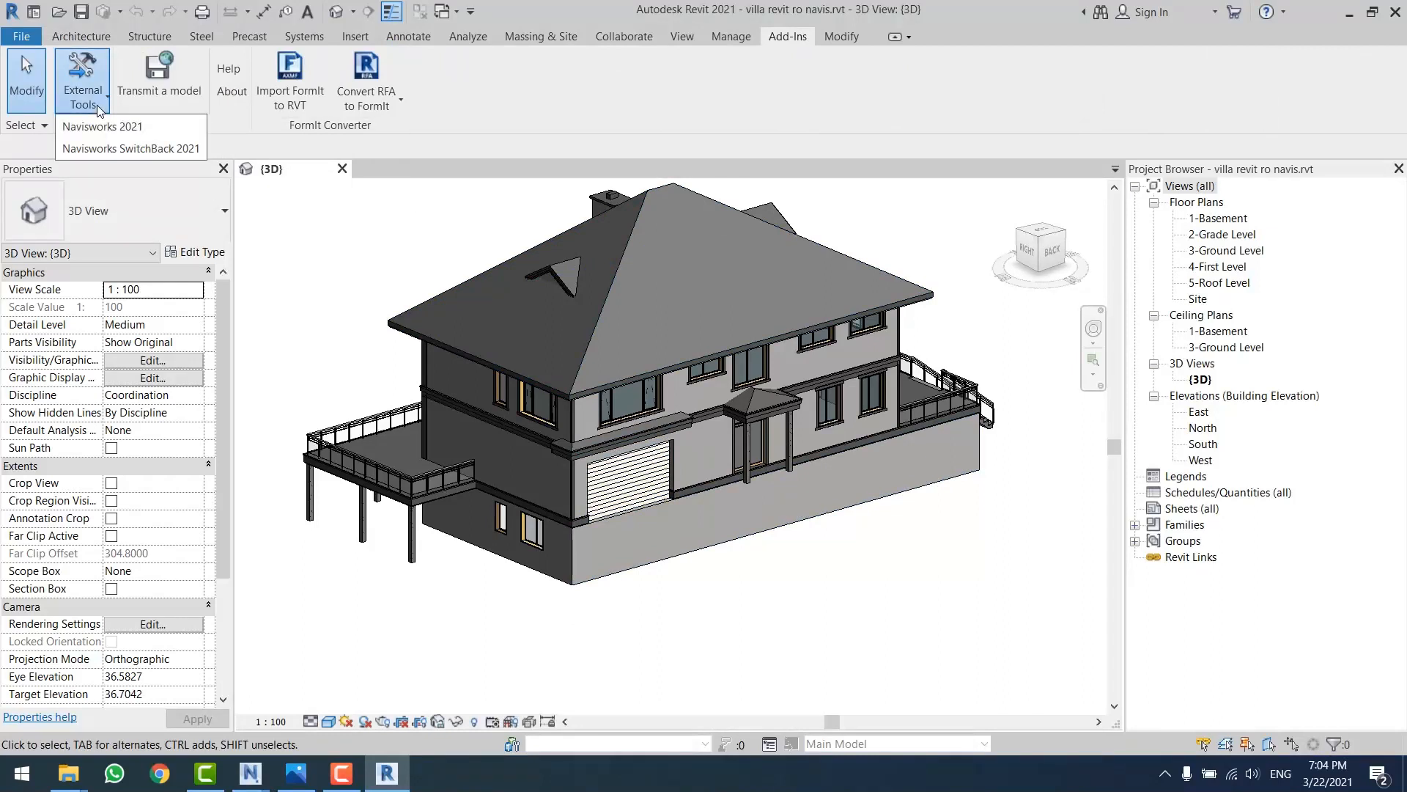
left_click(181, 150)
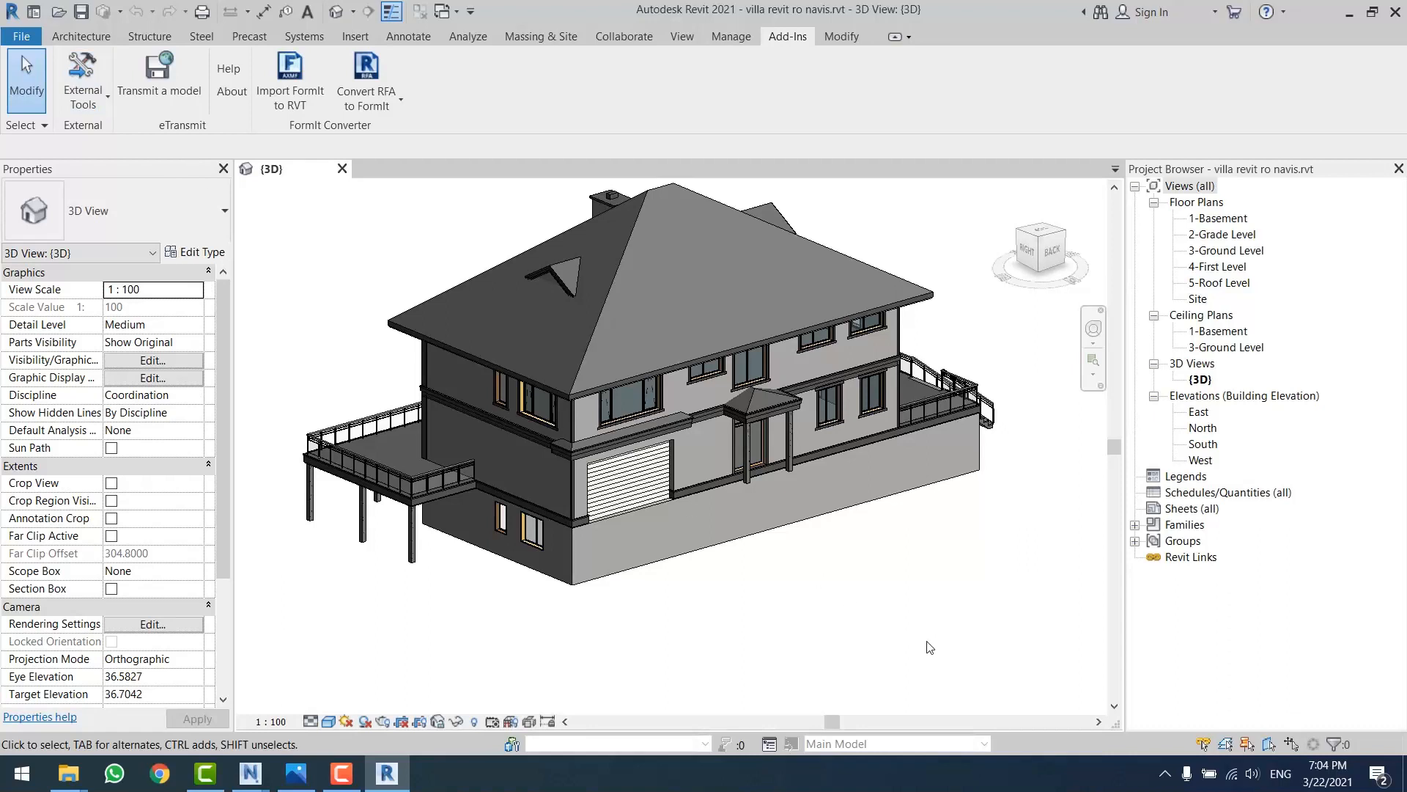
- Return to Navisworks, SwitchBack the selected basement window to Revit, and clear its selection in the Revit view
mouse_move(254, 781)
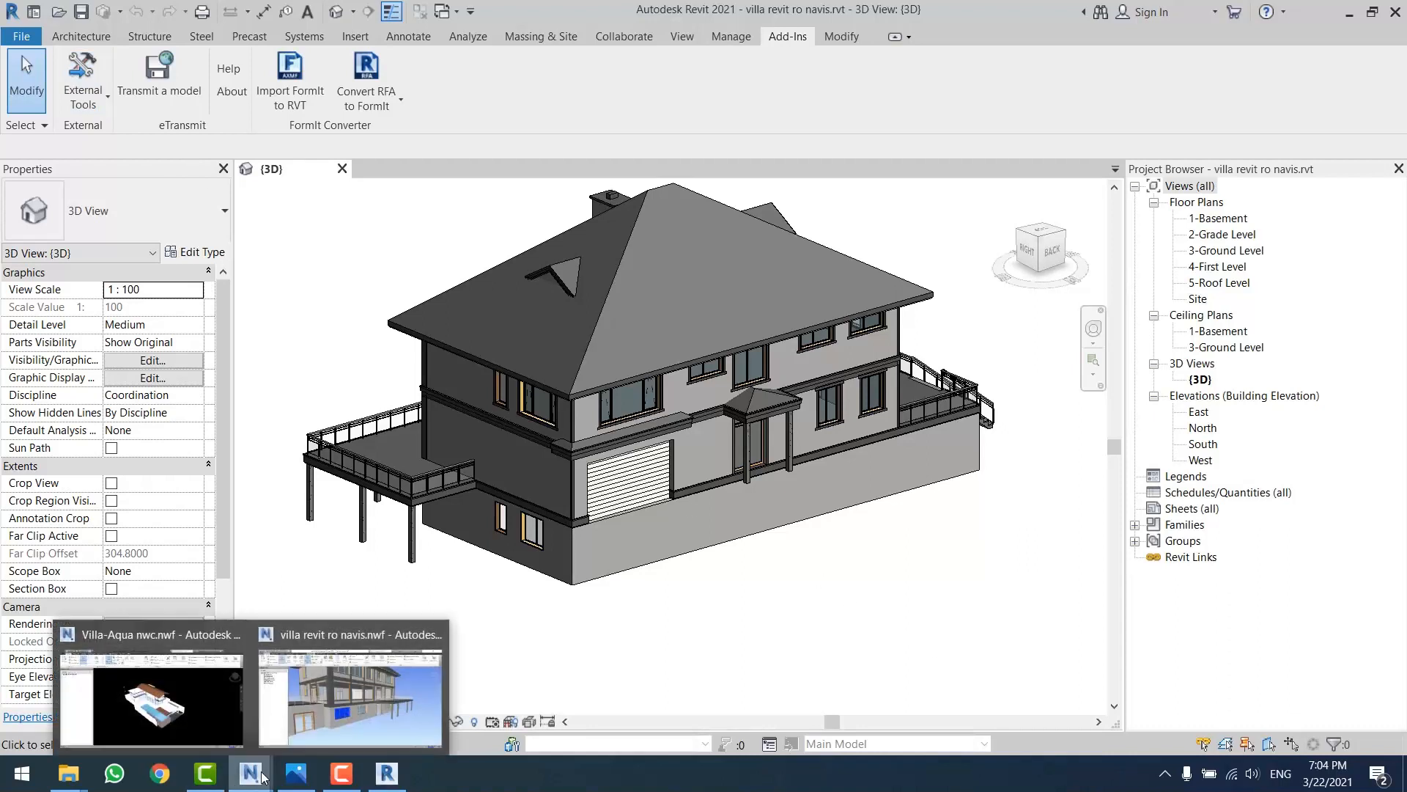
left_click(391, 702)
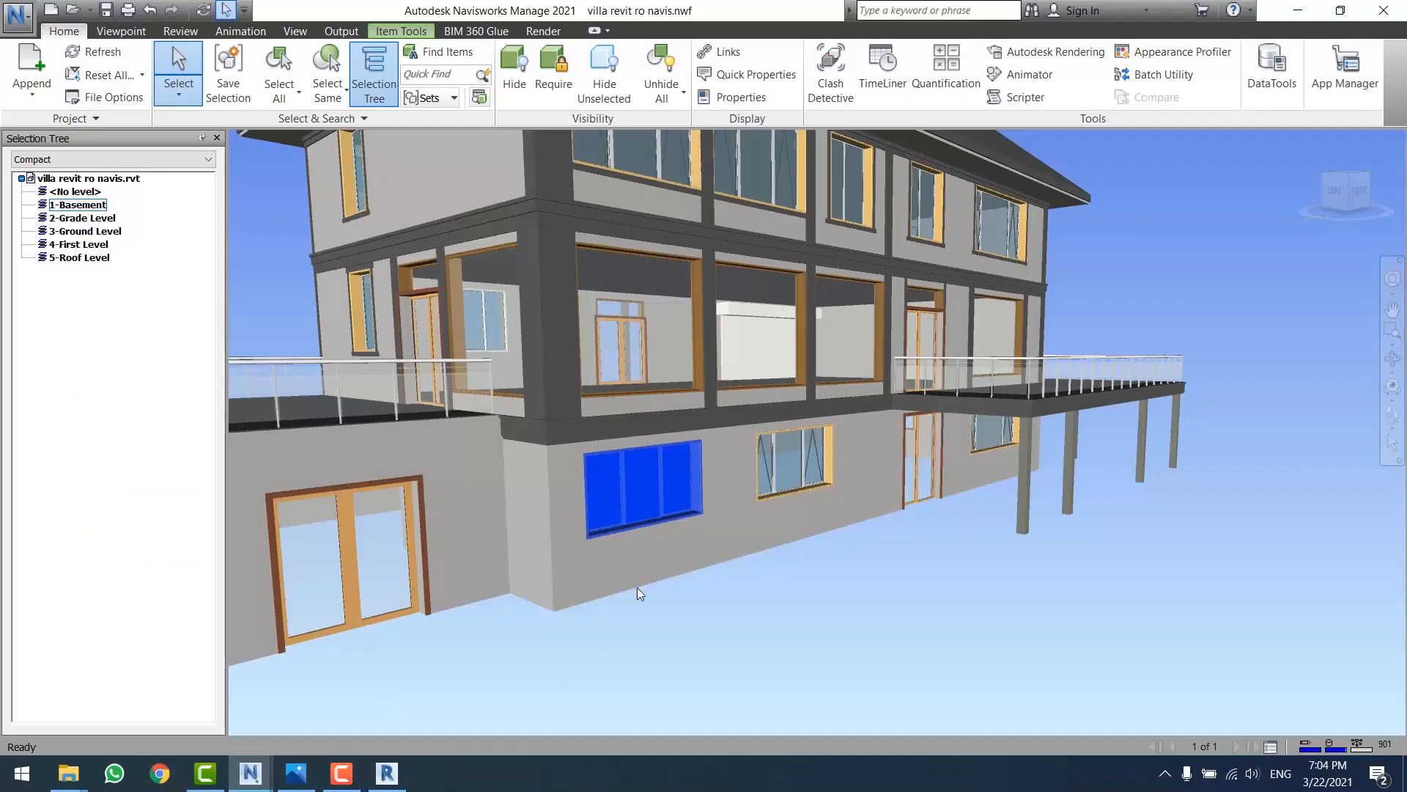
right_click(658, 480)
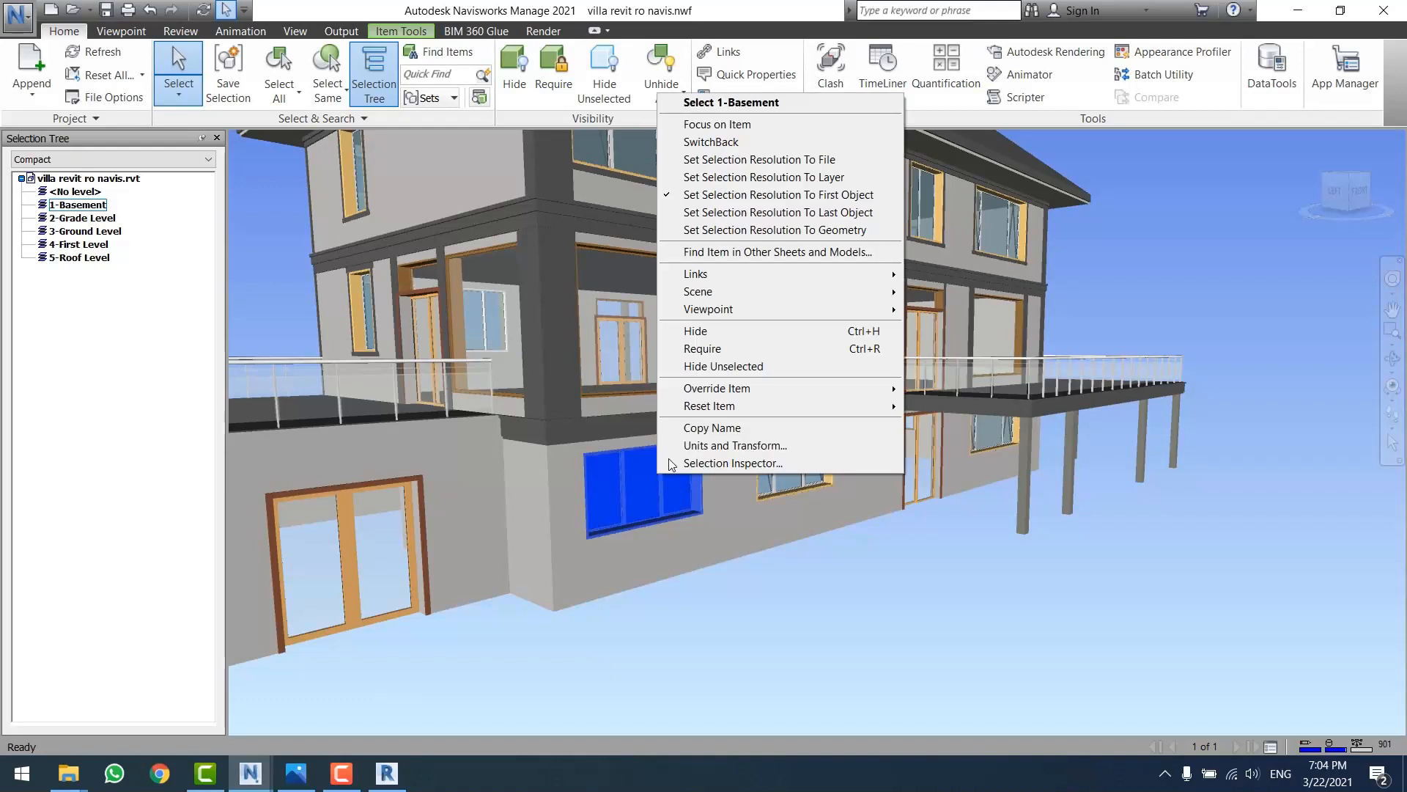
left_click(729, 149)
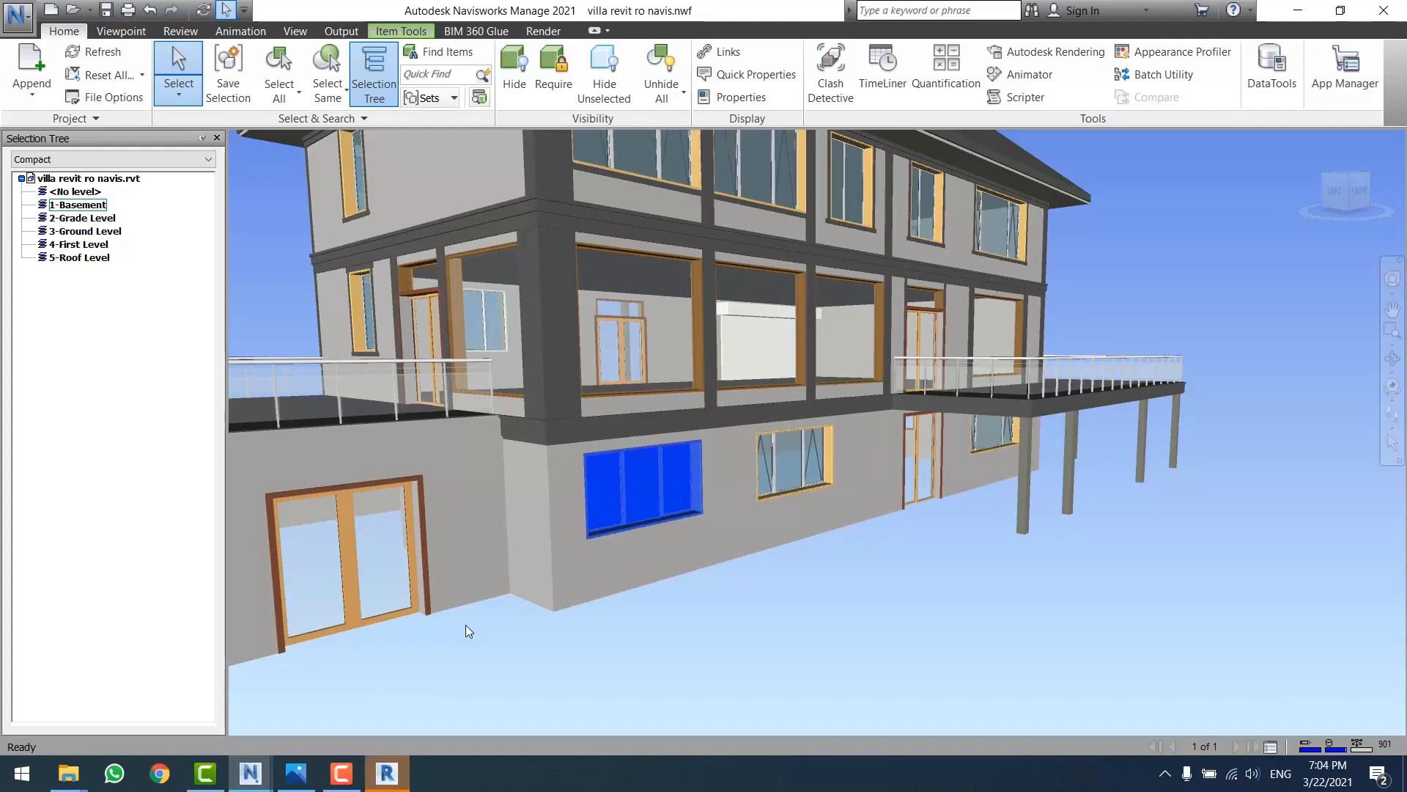
left_click(387, 779)
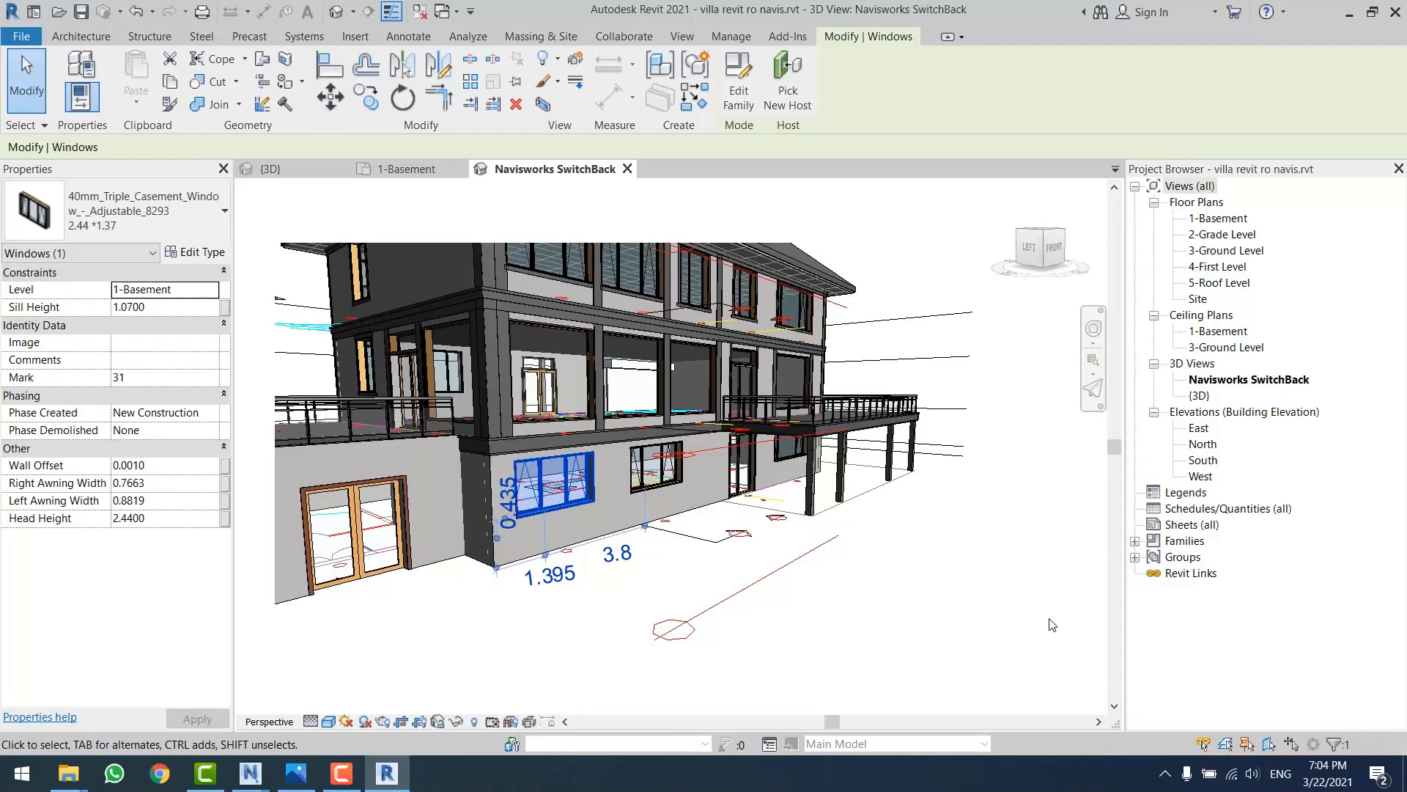
left_click(1004, 575)
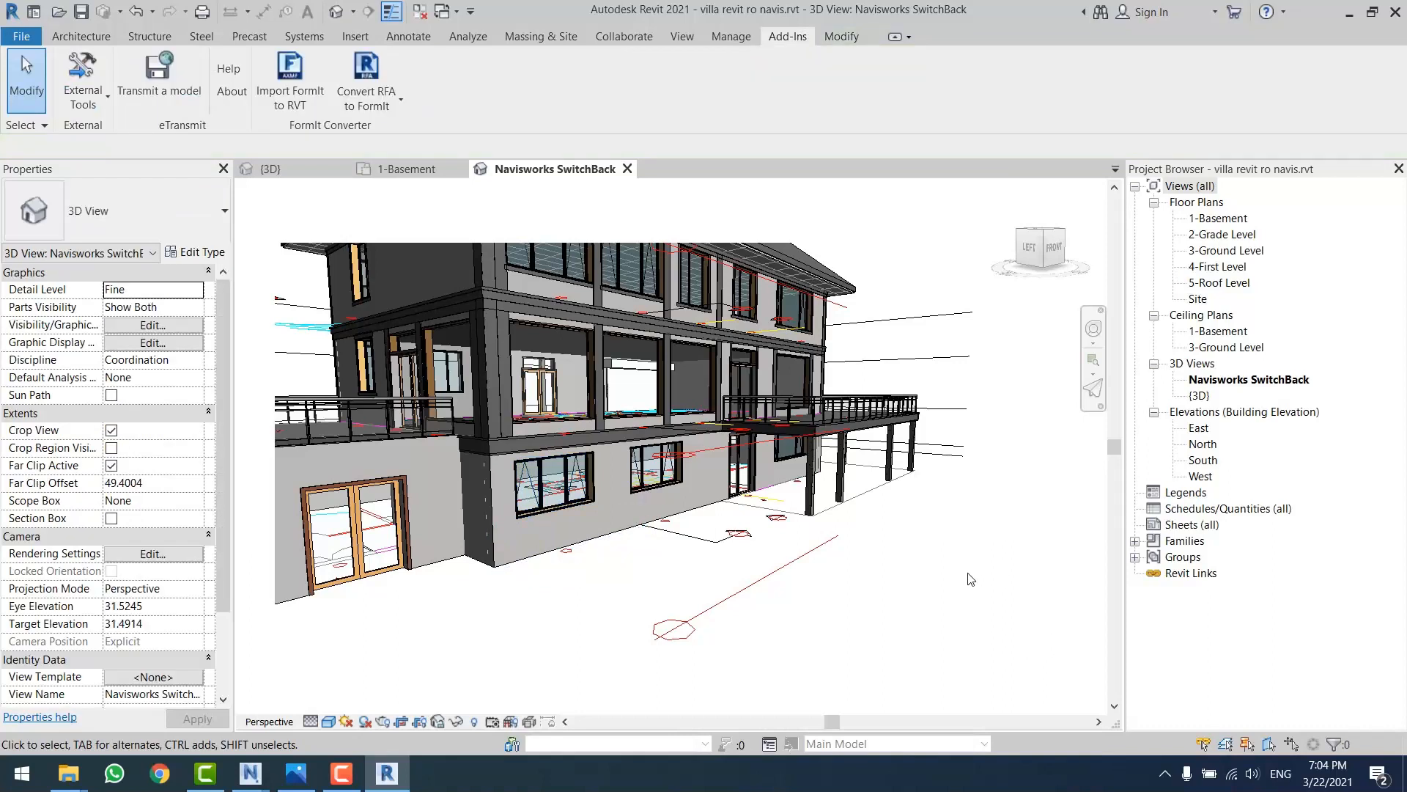
- In the Navisworks file villa revit ro navis.nwf, select the exterior terrace stair and SwitchBack to it in Revit
mouse_move(250, 774)
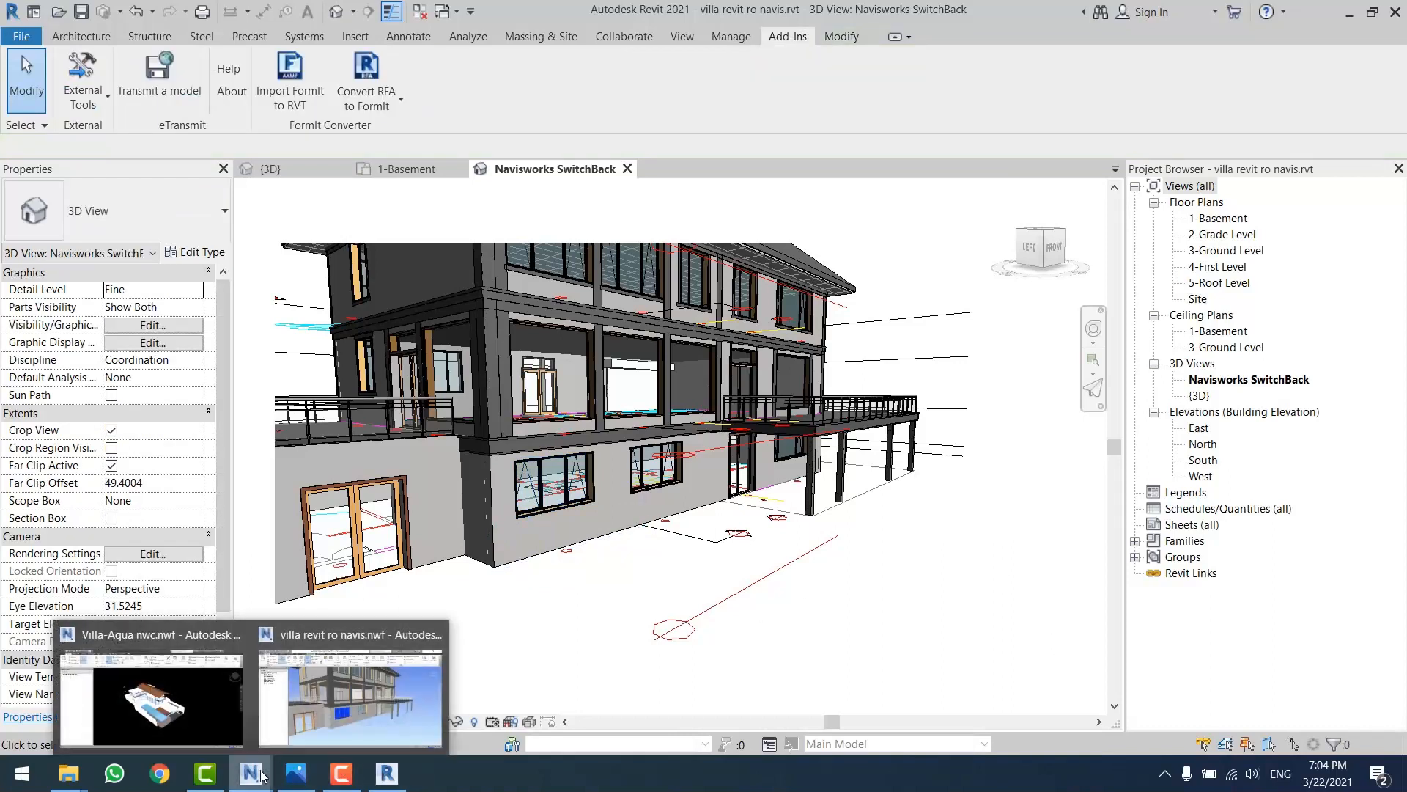
left_click(386, 692)
left_click(897, 623)
scroll(993, 620, "down", 4)
middle_click_drag(993, 619, 913, 397, "shift")
mouse_move(742, 579)
middle_mouse_down("shift")
mouse_move(745, 604)
mouse_move(739, 568)
middle_mouse_up("shift")
middle_click_drag(739, 568, 728, 458)
left_click(600, 534)
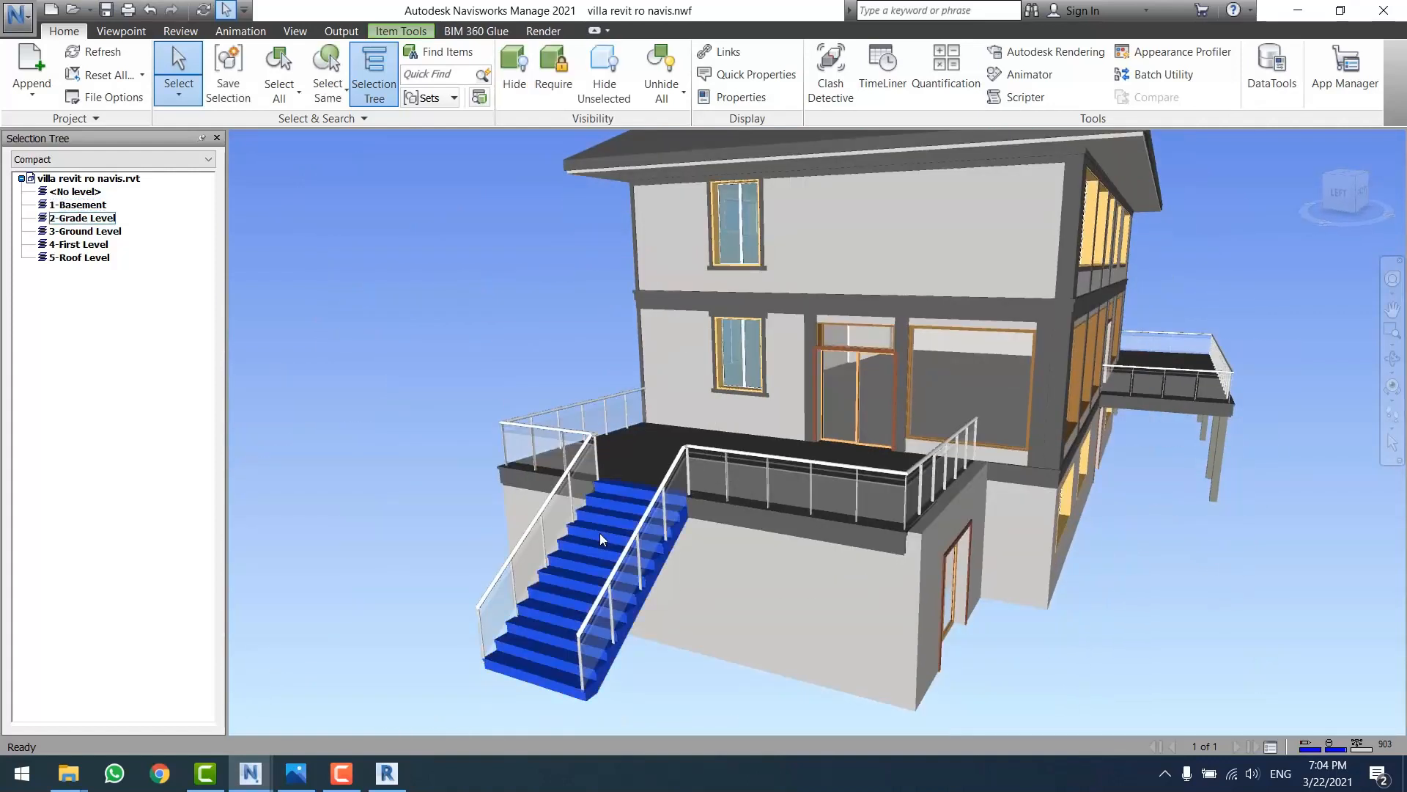
right_click(601, 535)
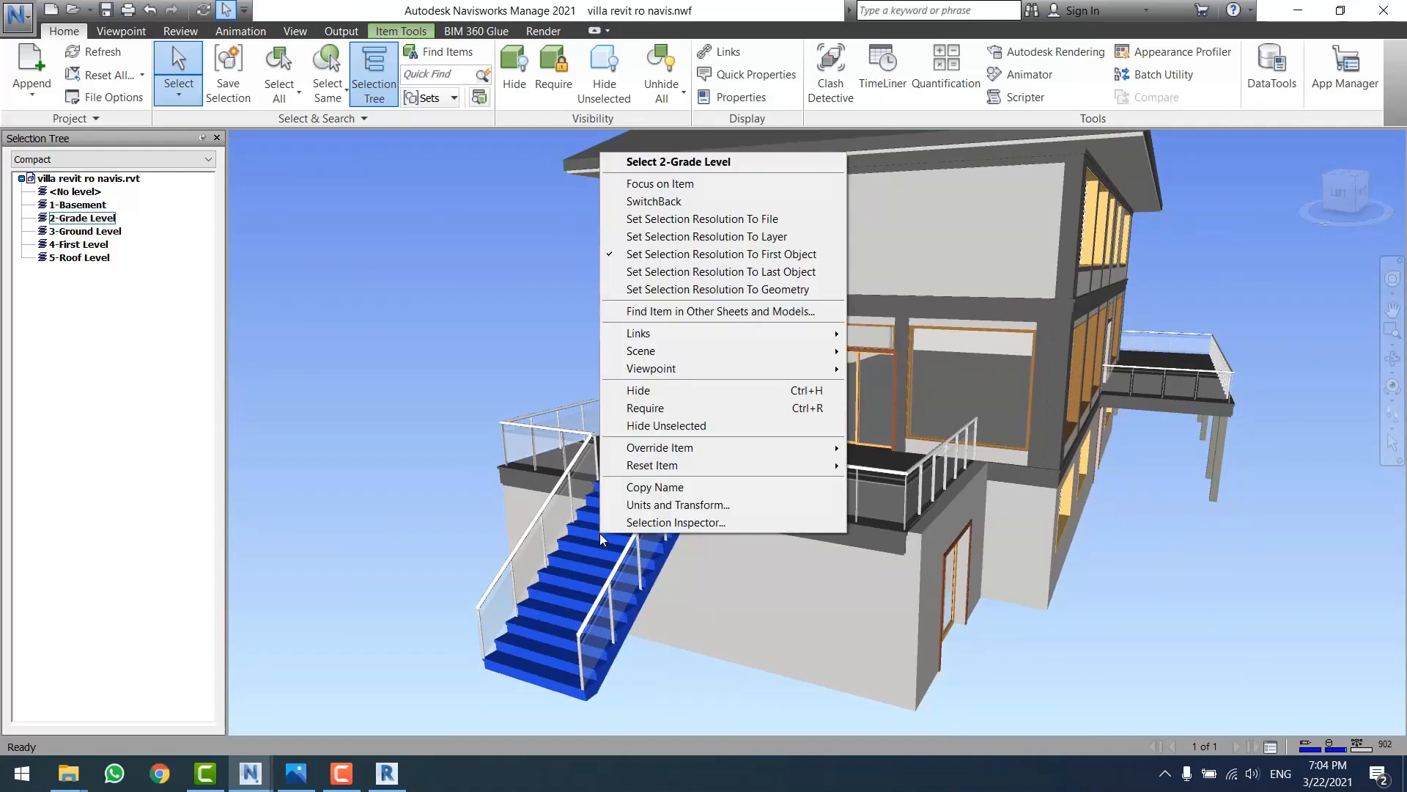
left_click(655, 204)
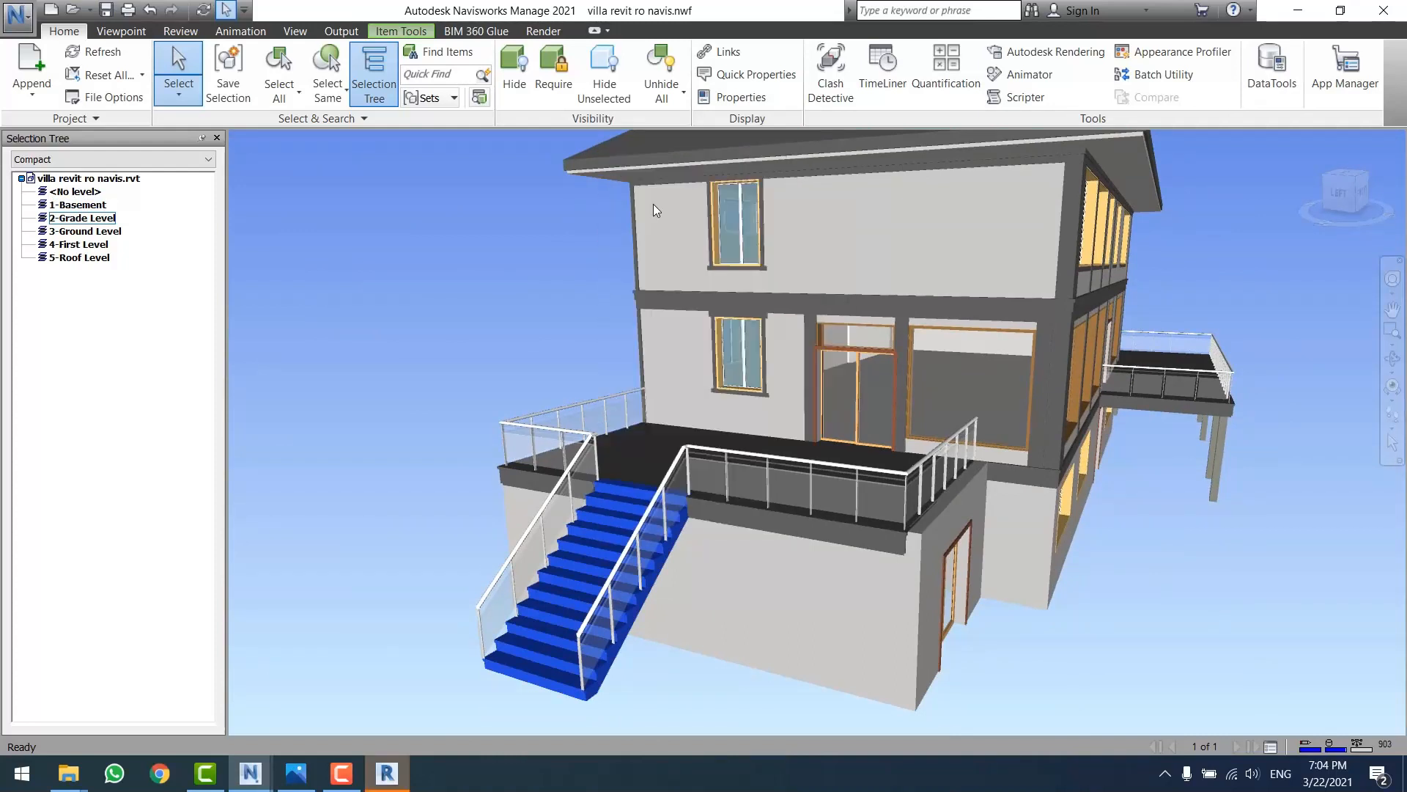
left_click(388, 773)
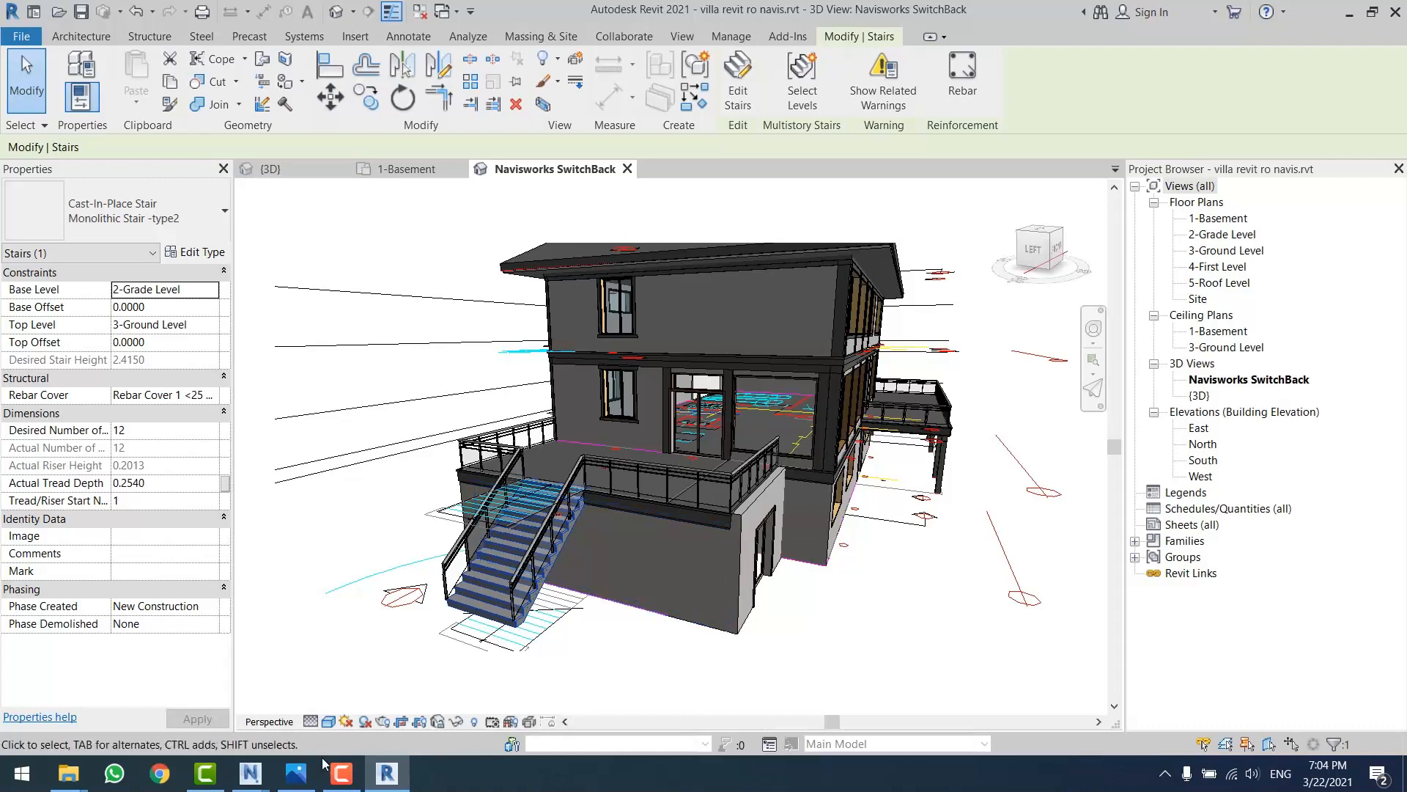
- Show the connection comparison images full size in Photos, advancing through 3-rvt-conection.jpg to 4-nwc-conection-clear.jpg
left_click(294, 780)
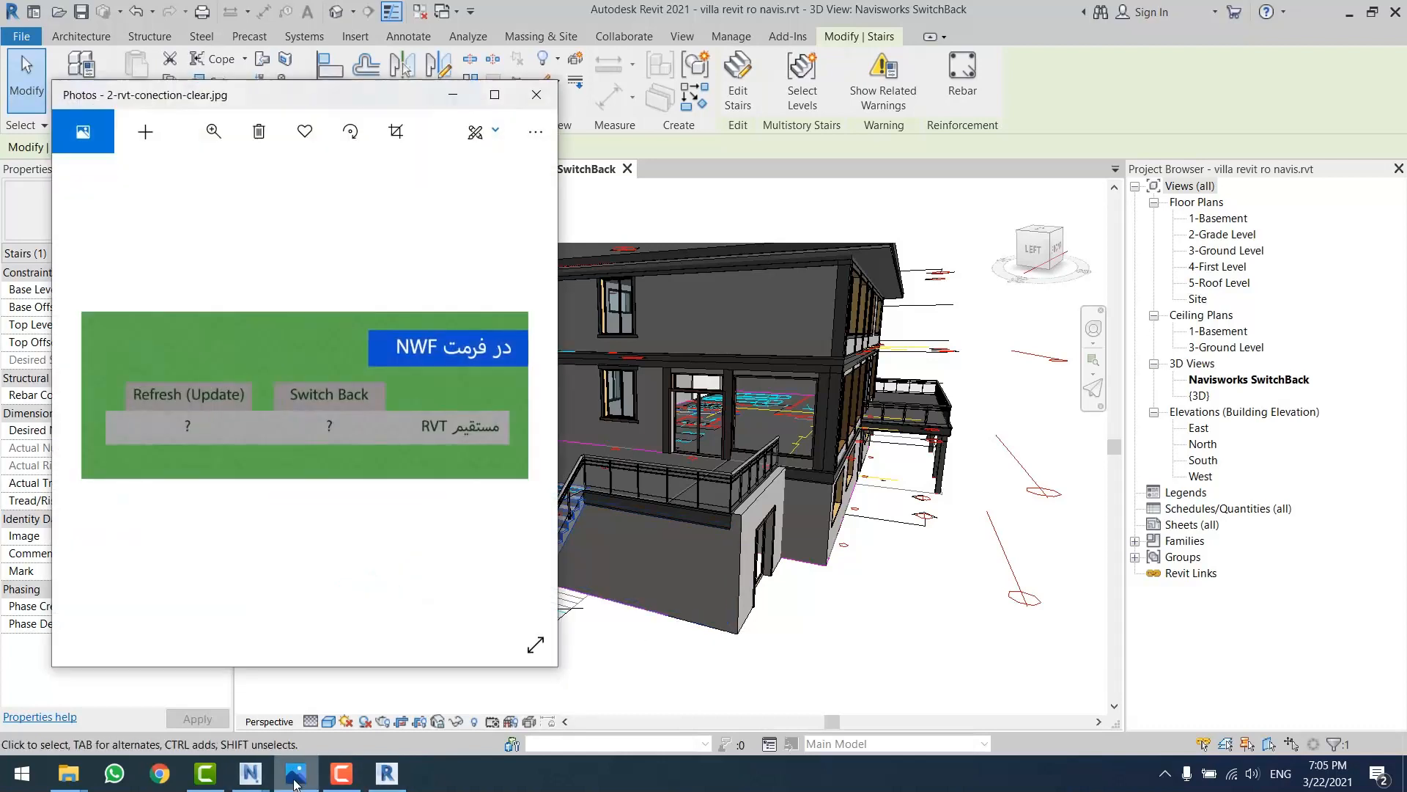
left_click(495, 95)
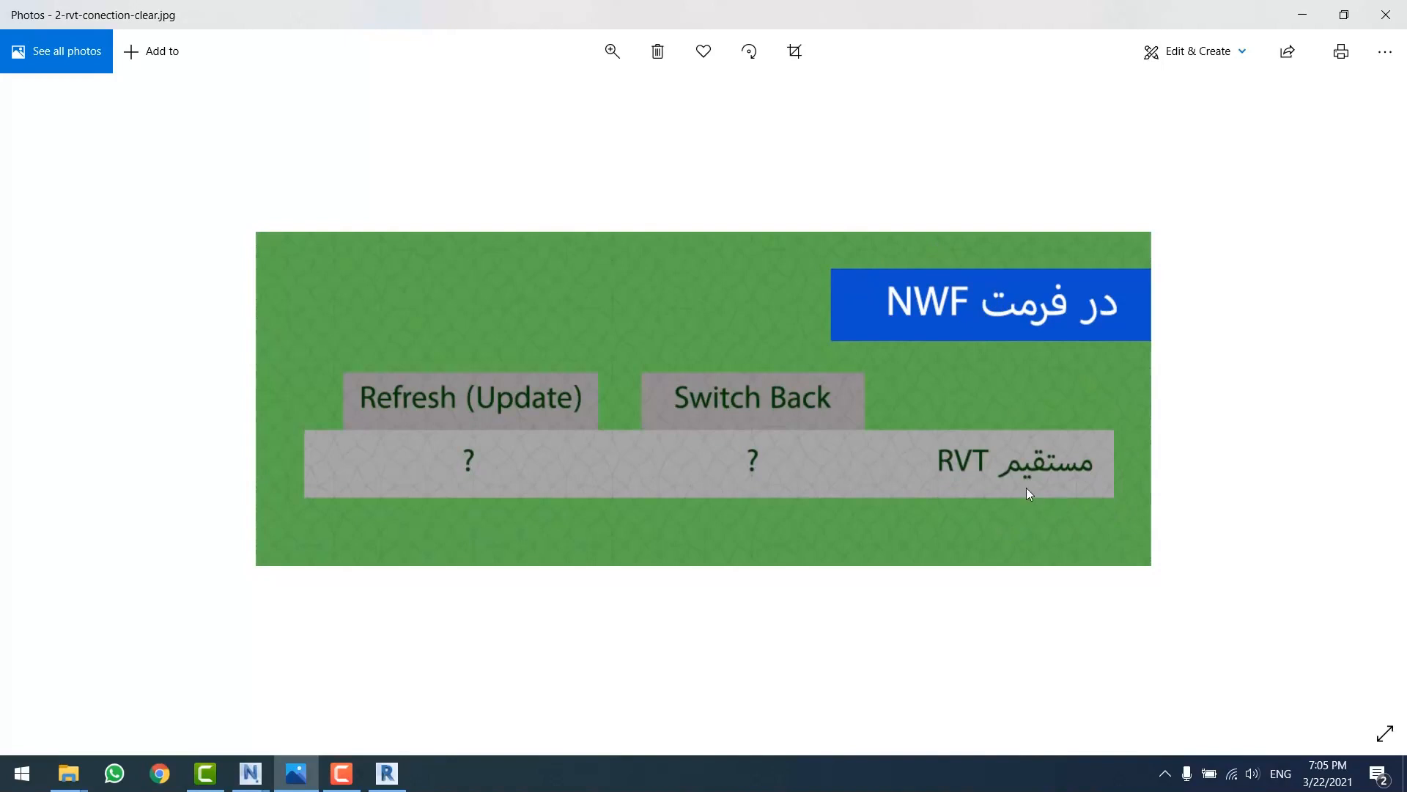
key("Right")
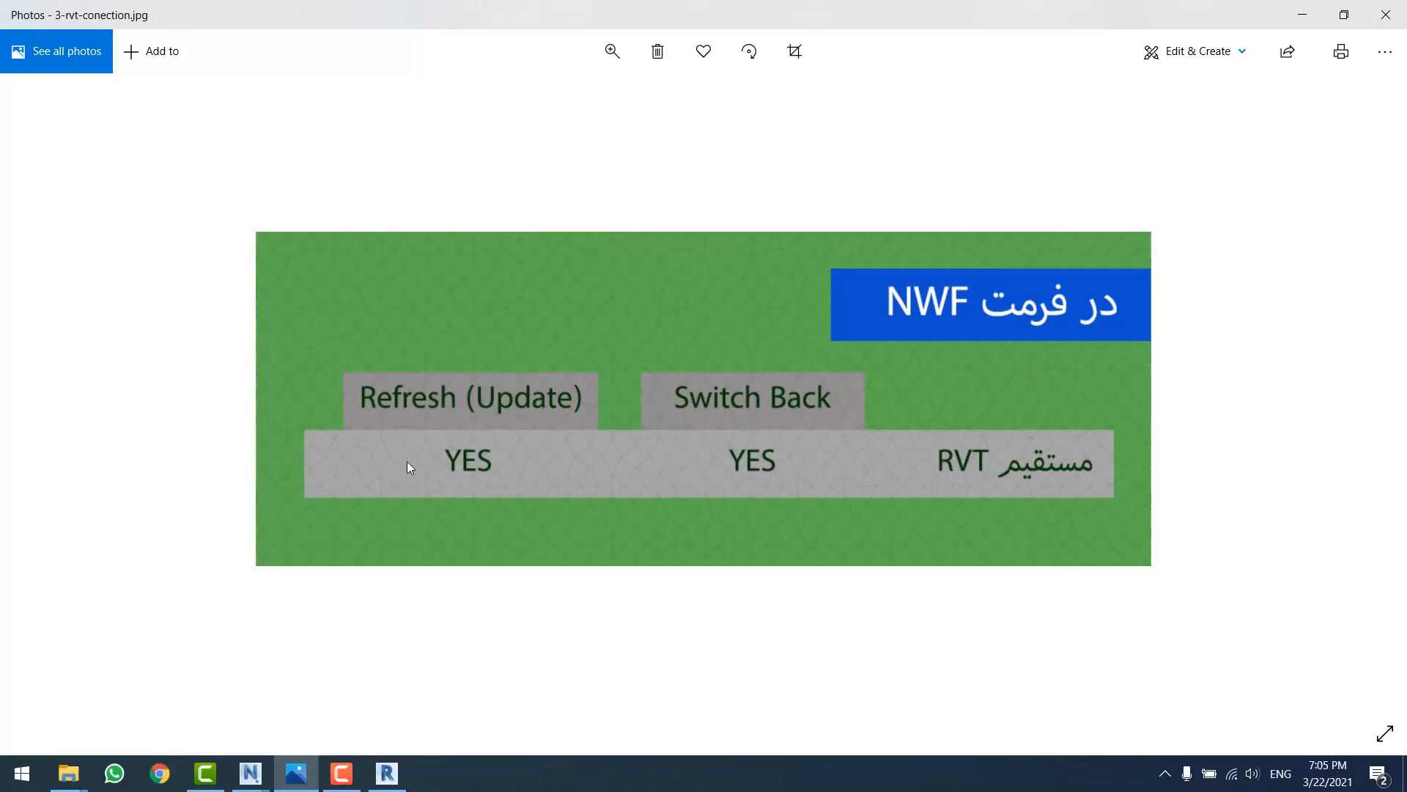
key("Right")
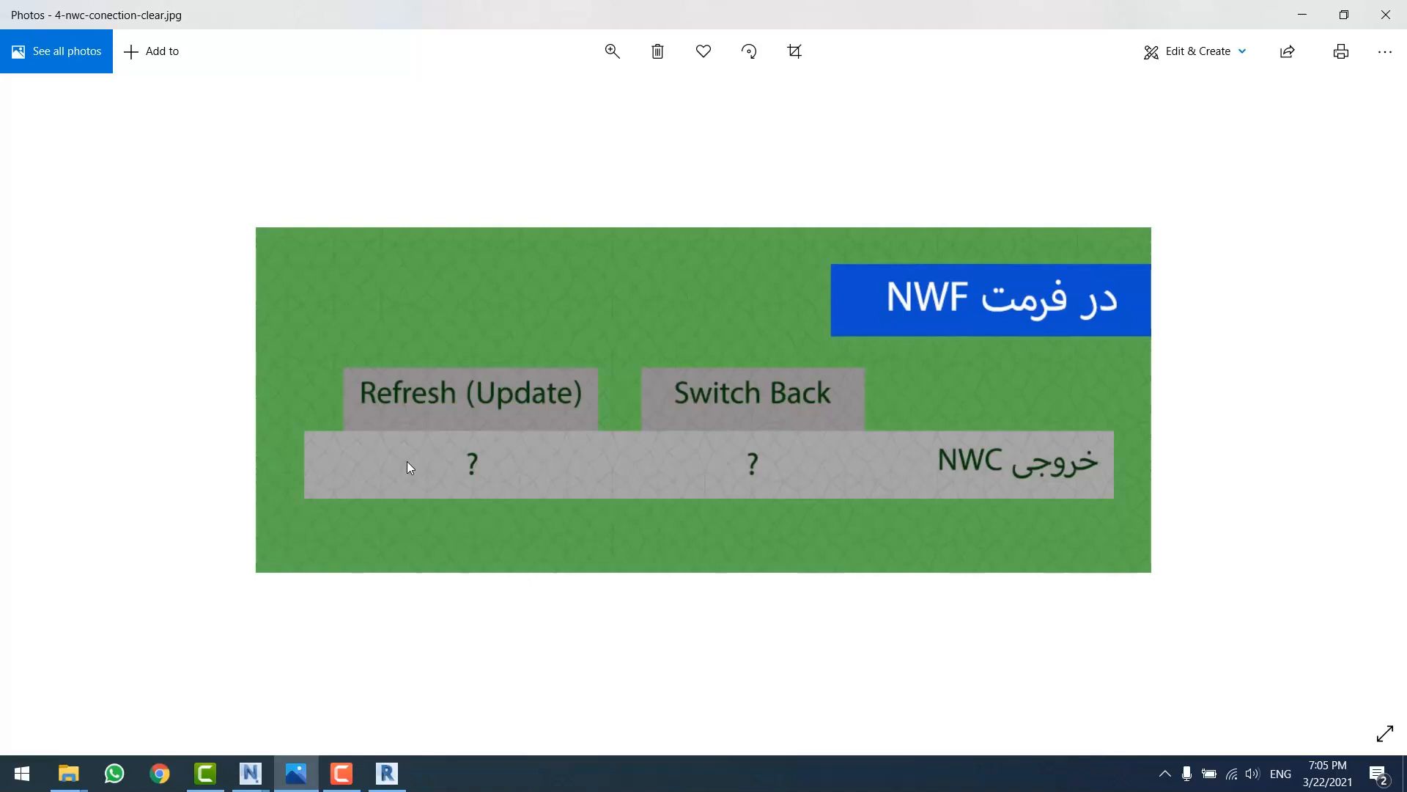
- In Revit, open Villa-Aqua nwc.rvt from the villa folder in the desktop's NAVIS folder, accepting the family warnings
left_click(387, 773)
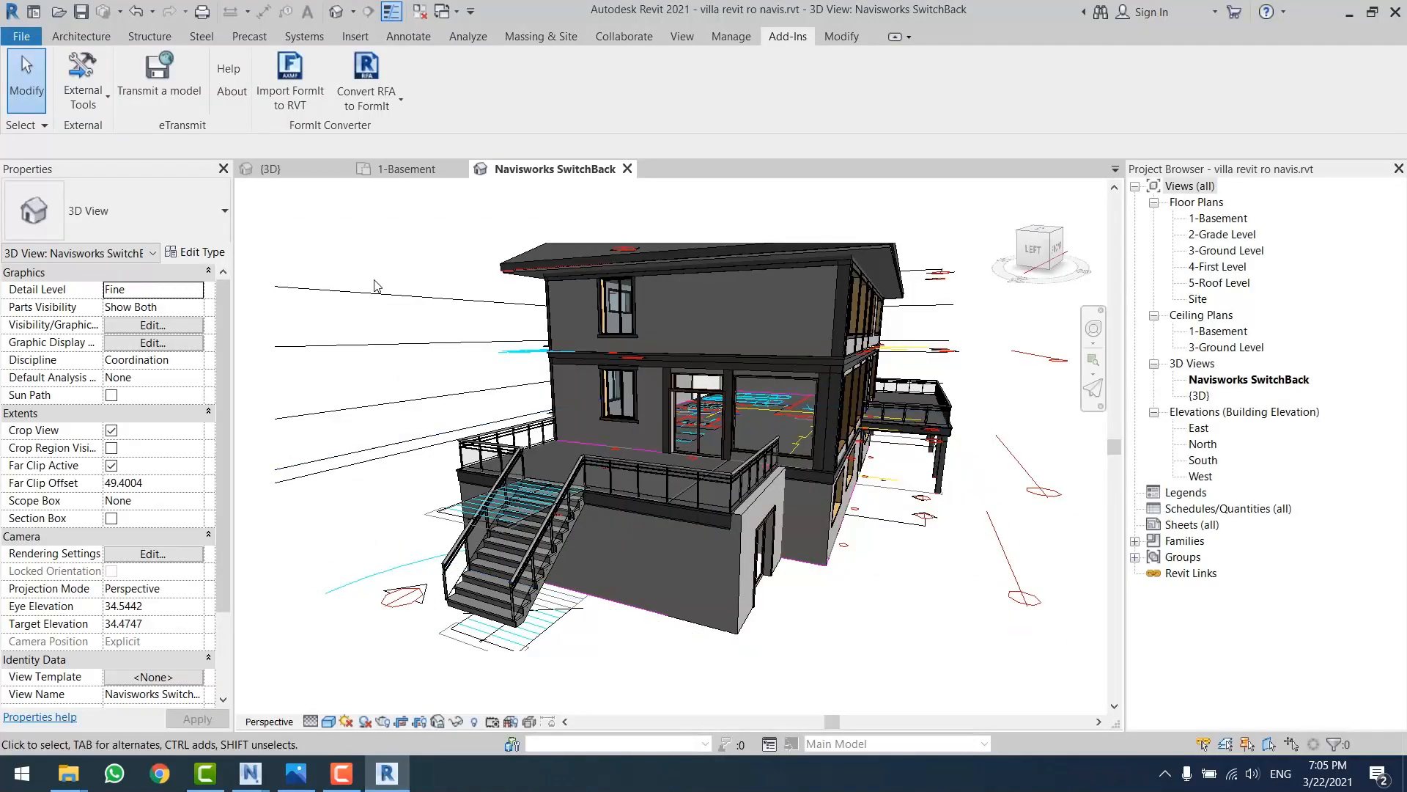
key("ctrl+o")
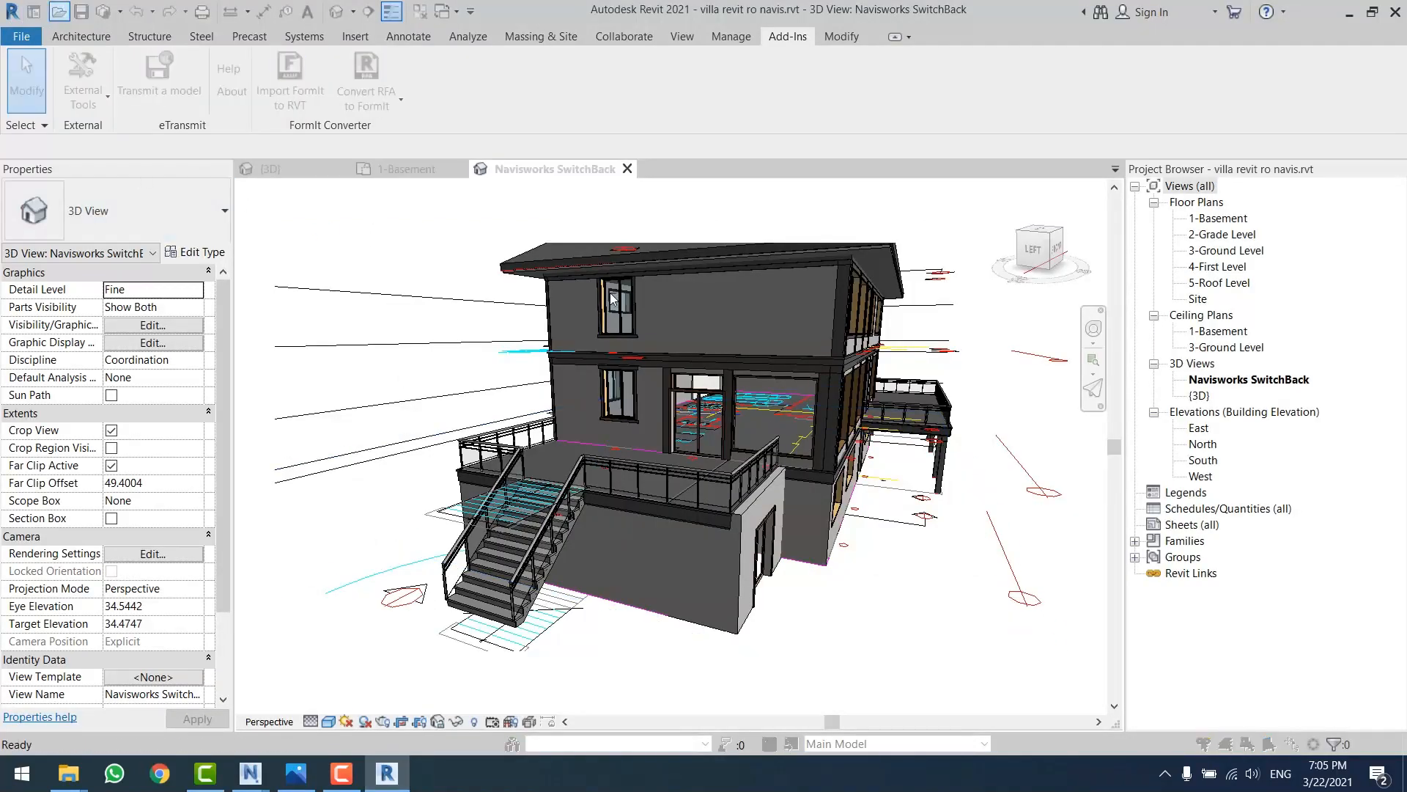
left_click(455, 436)
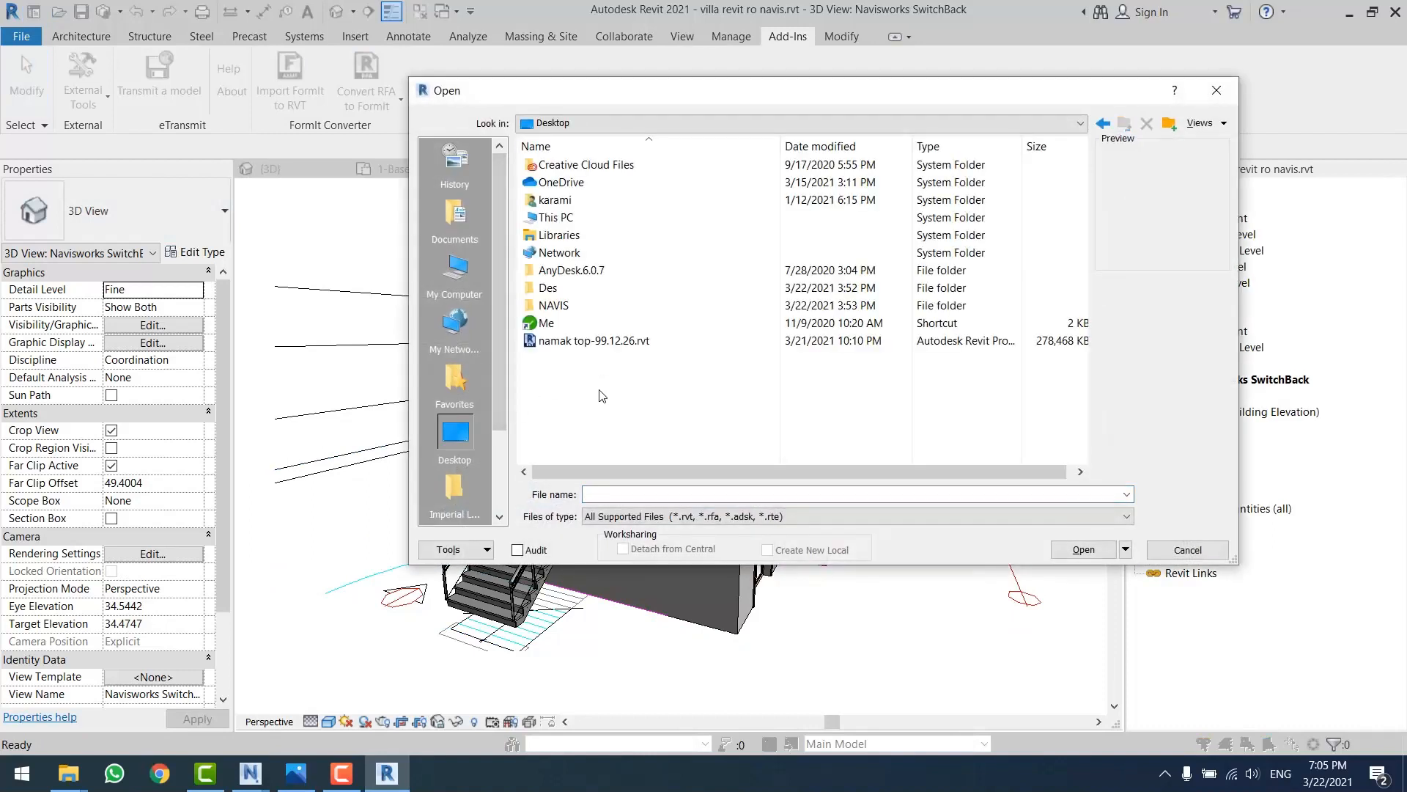
double_click(562, 308)
double_click(582, 163)
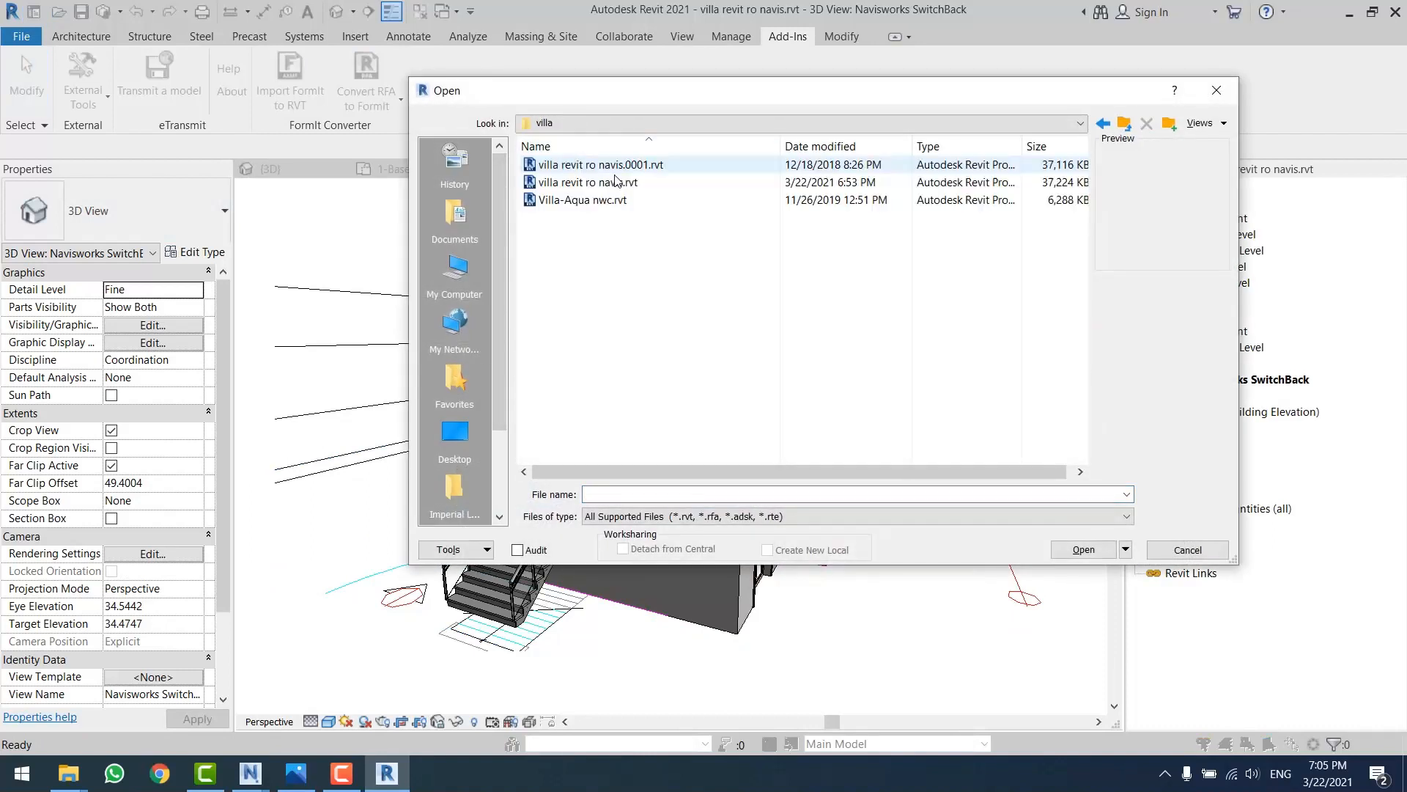
left_click(586, 200)
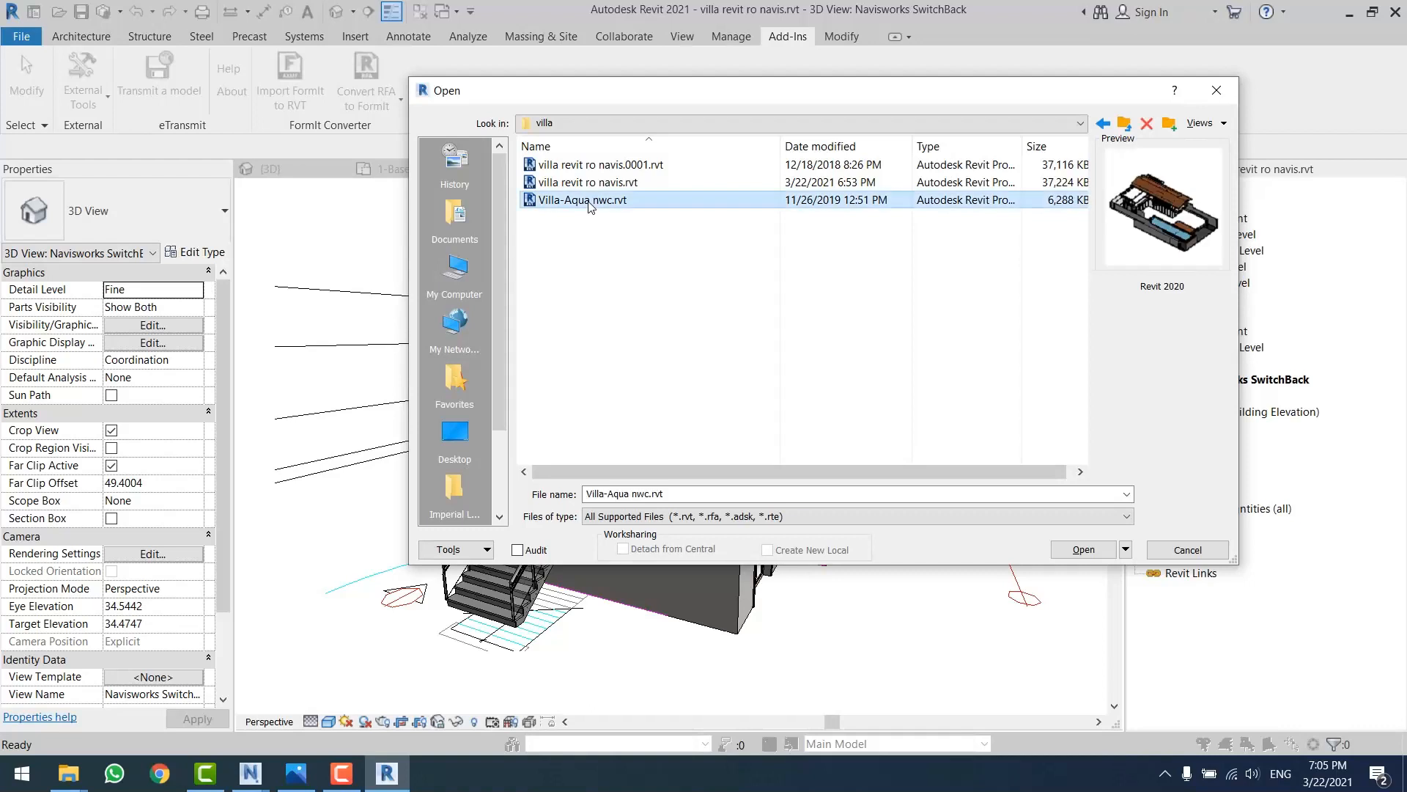
left_click(1084, 550)
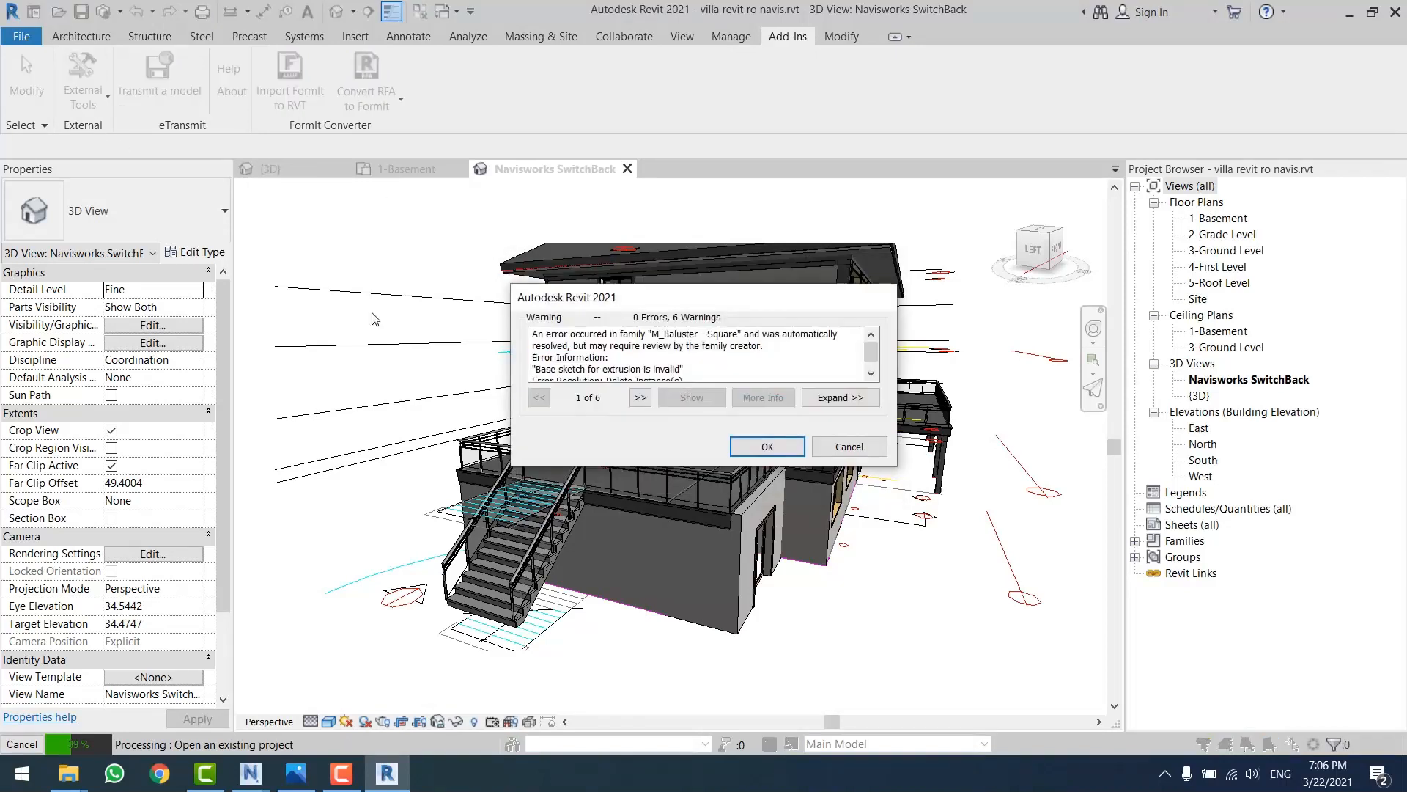
left_click(784, 446)
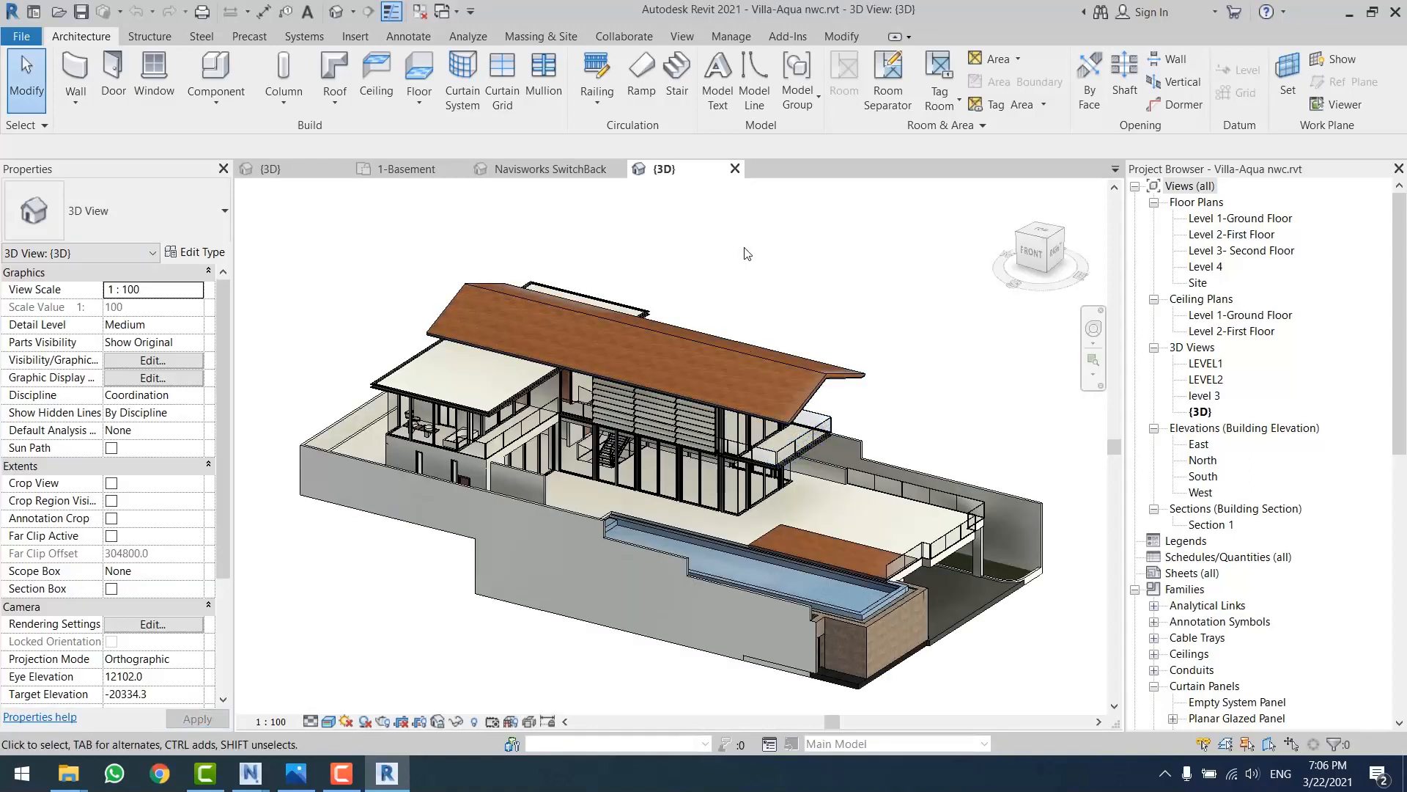
middle_click_drag(797, 265, 511, 601, "shift")
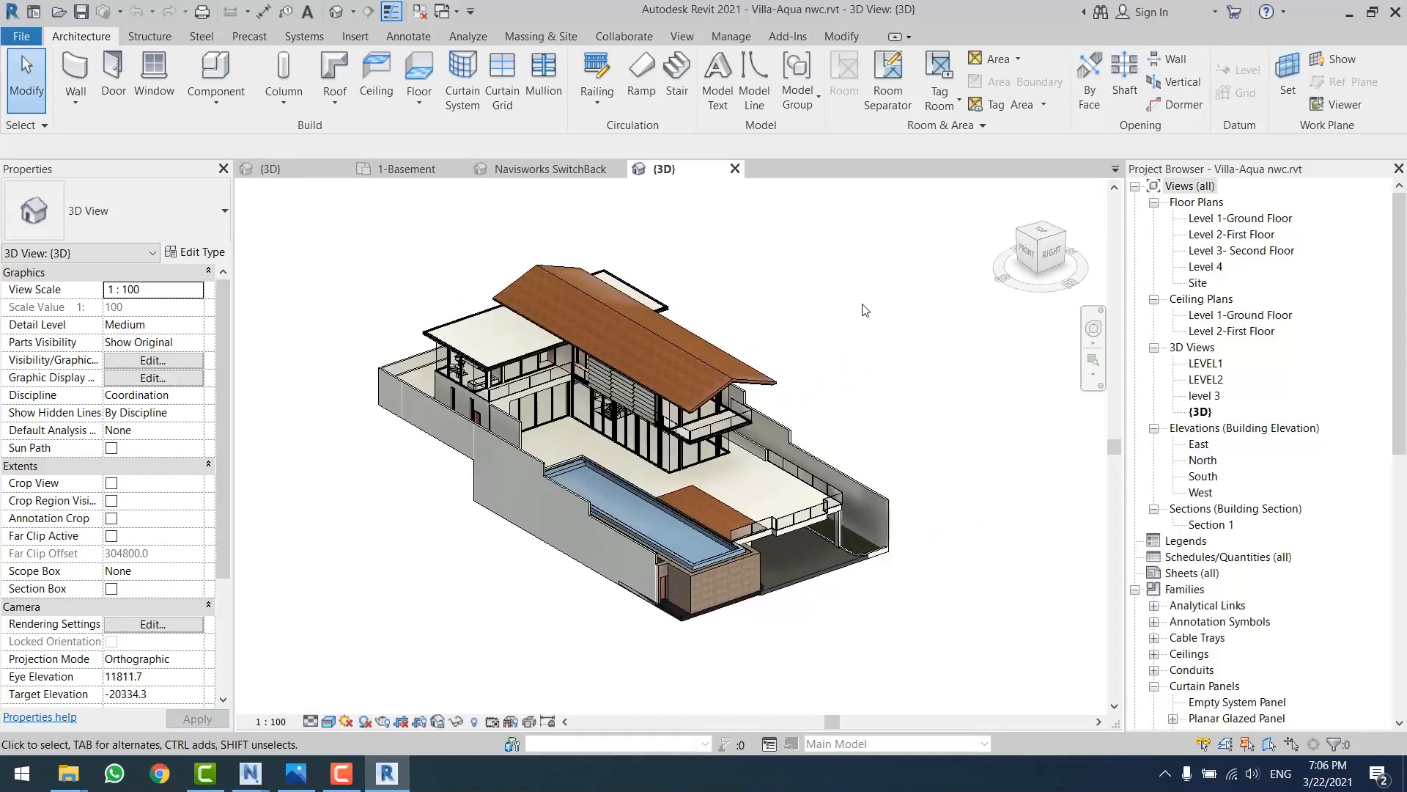
middle_click_drag(884, 312, 853, 326)
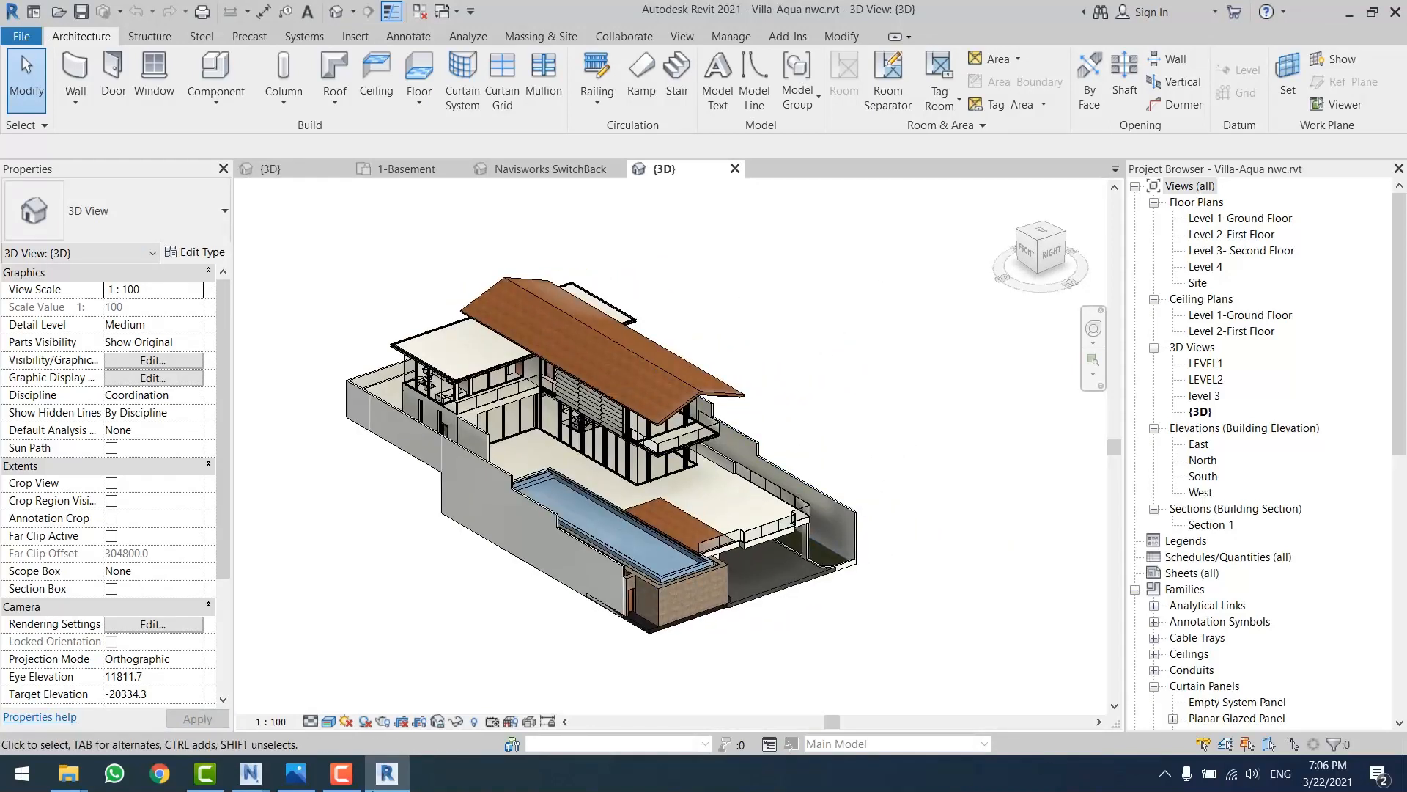
- Switch to Villa-Aqua nwc.nwf in Navisworks and try SwitchBack to Revit on the villa's main gable roof
mouse_move(252, 777)
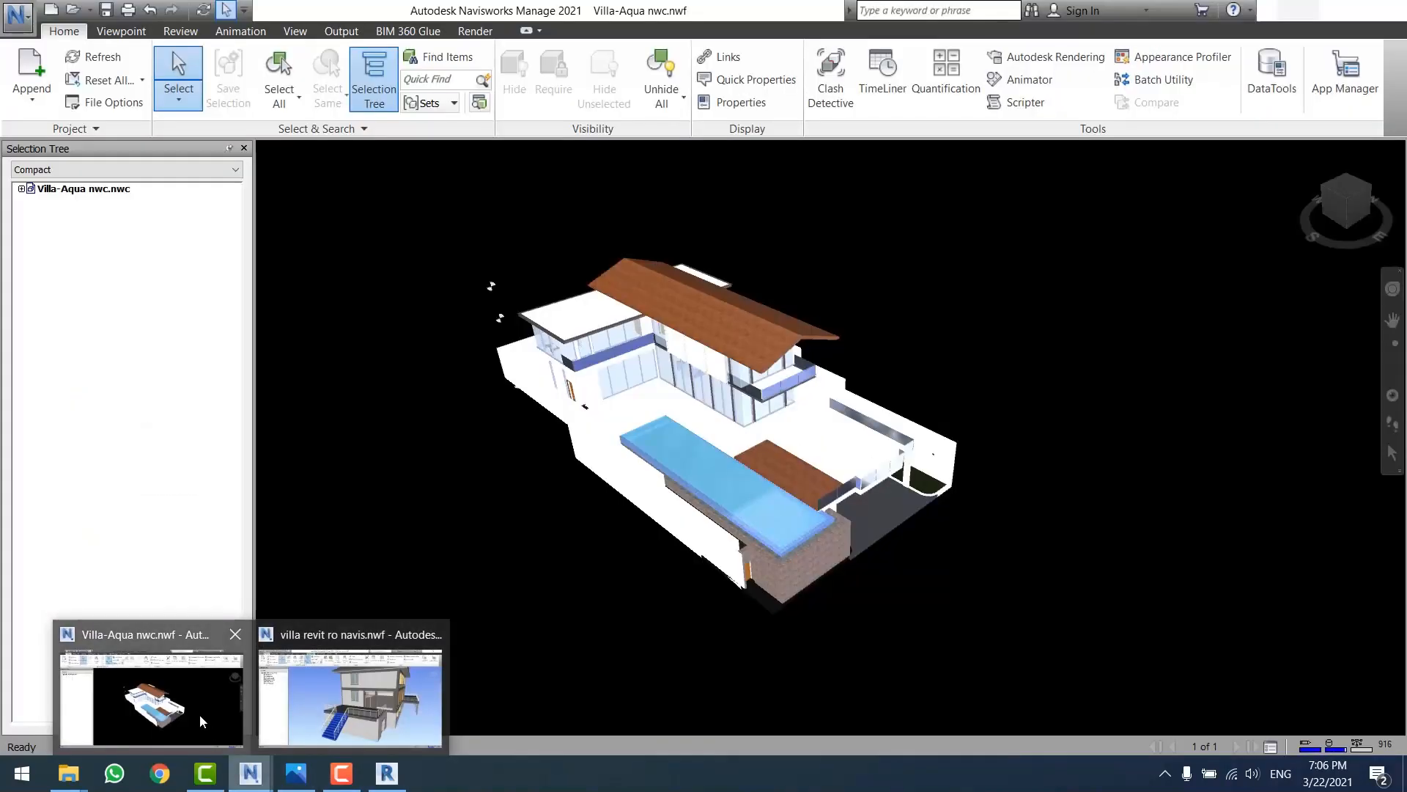
left_click(199, 714)
middle_click_drag(1047, 312, 986, 346, "shift")
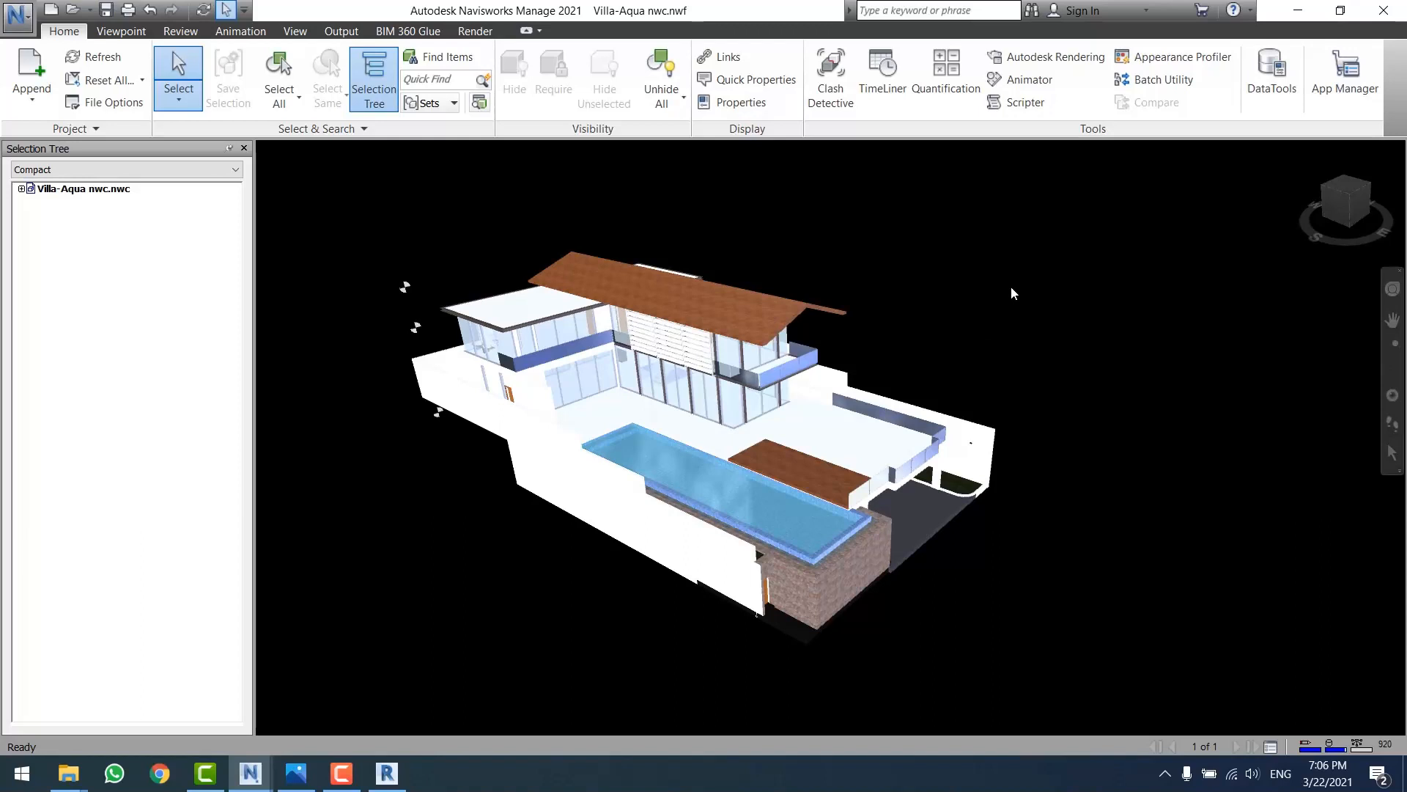
left_click(766, 308)
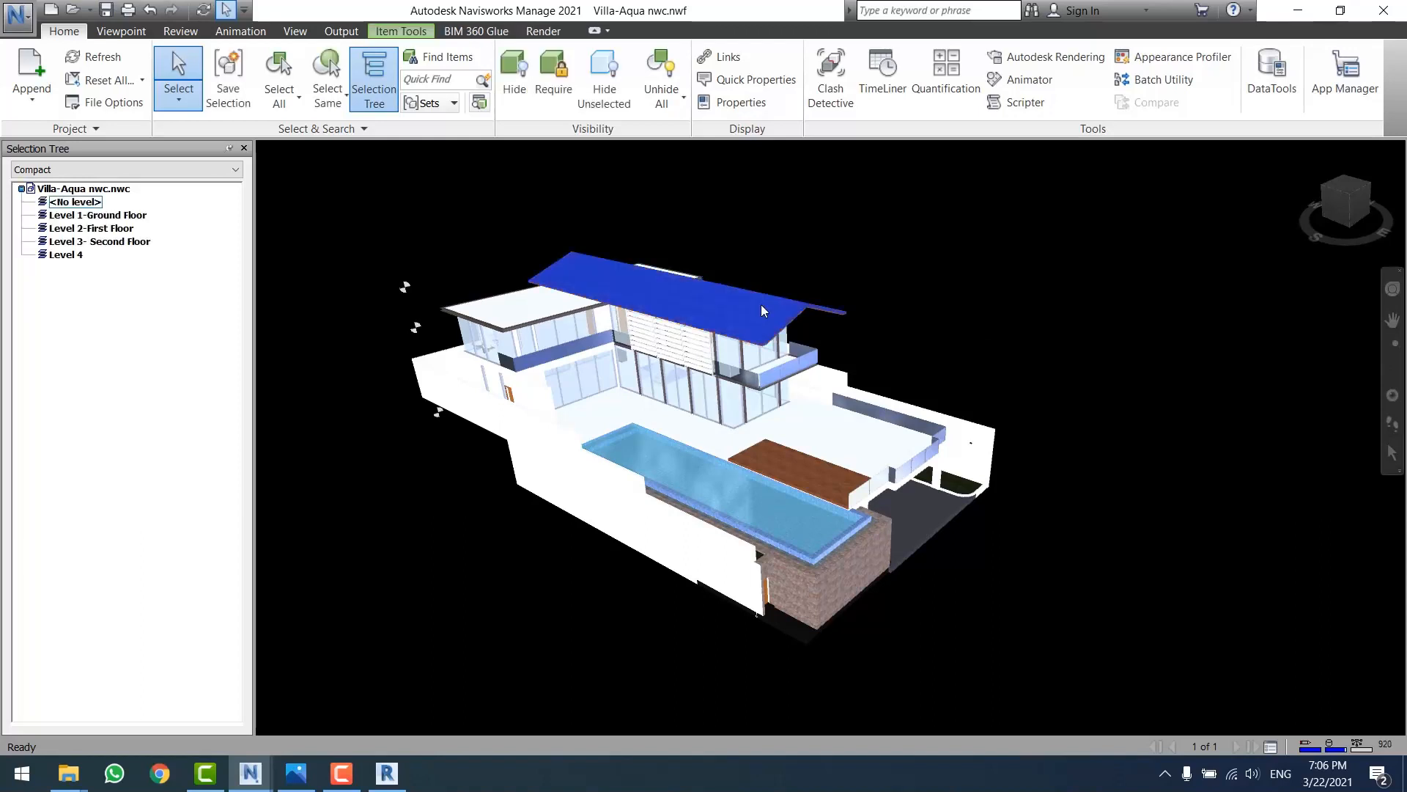
right_click(762, 311)
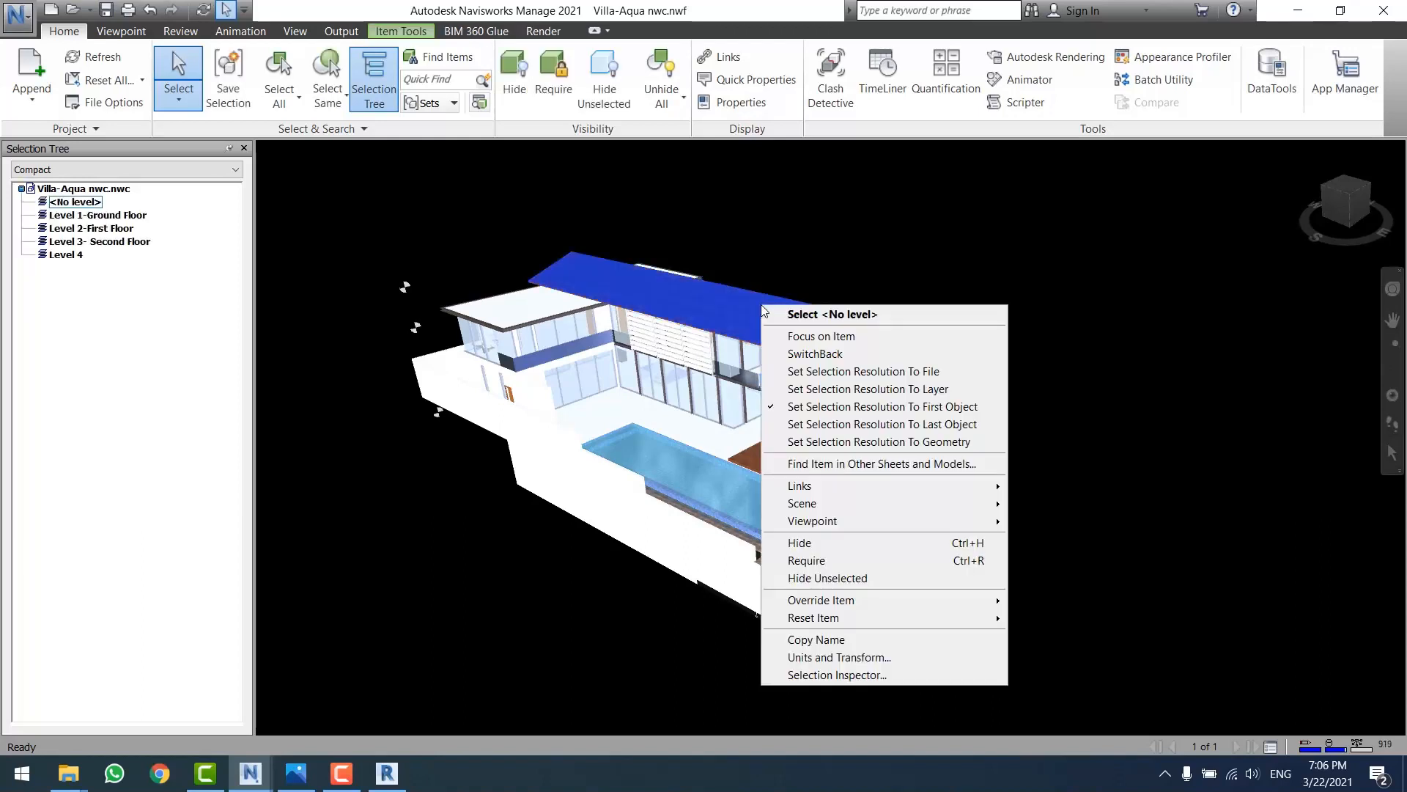
left_click(812, 355)
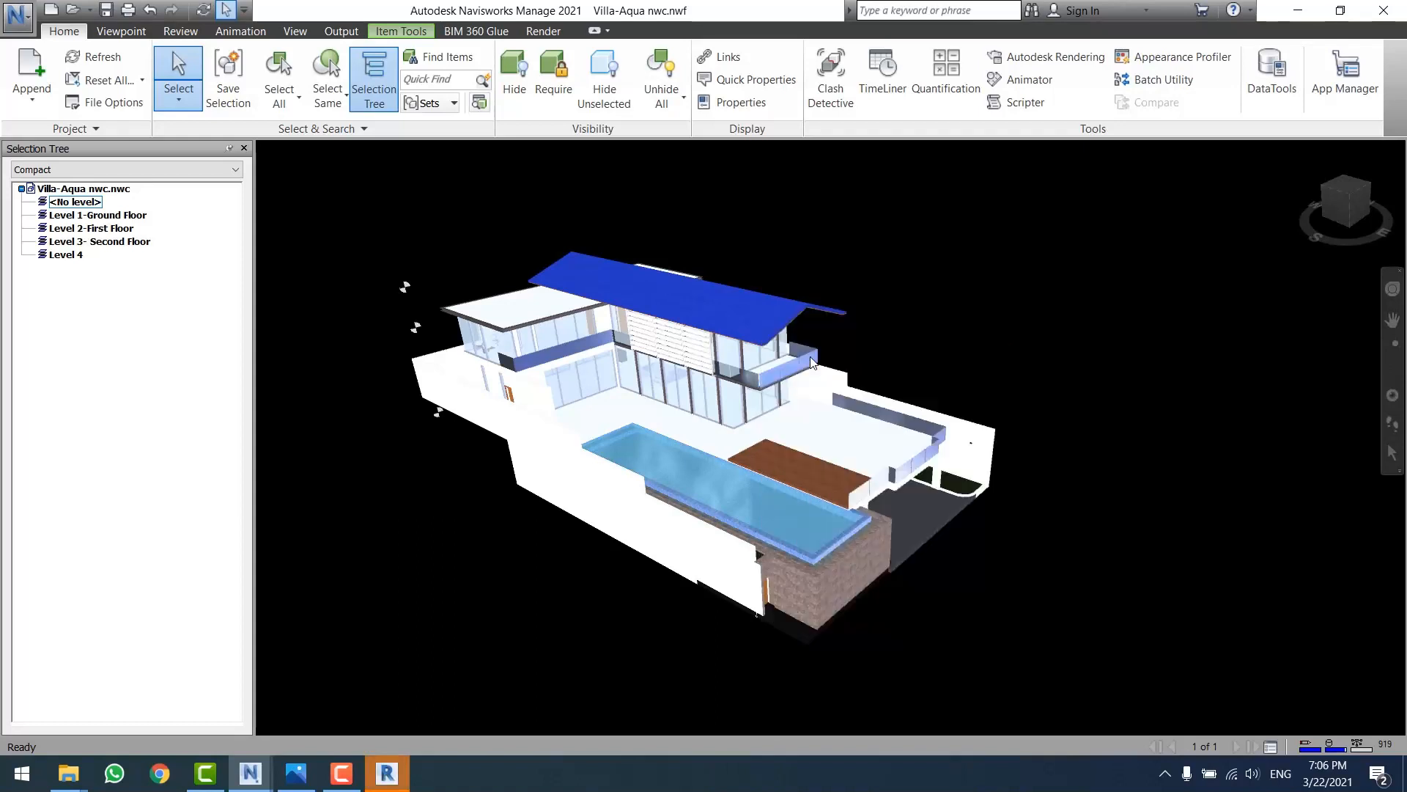
left_click(389, 781)
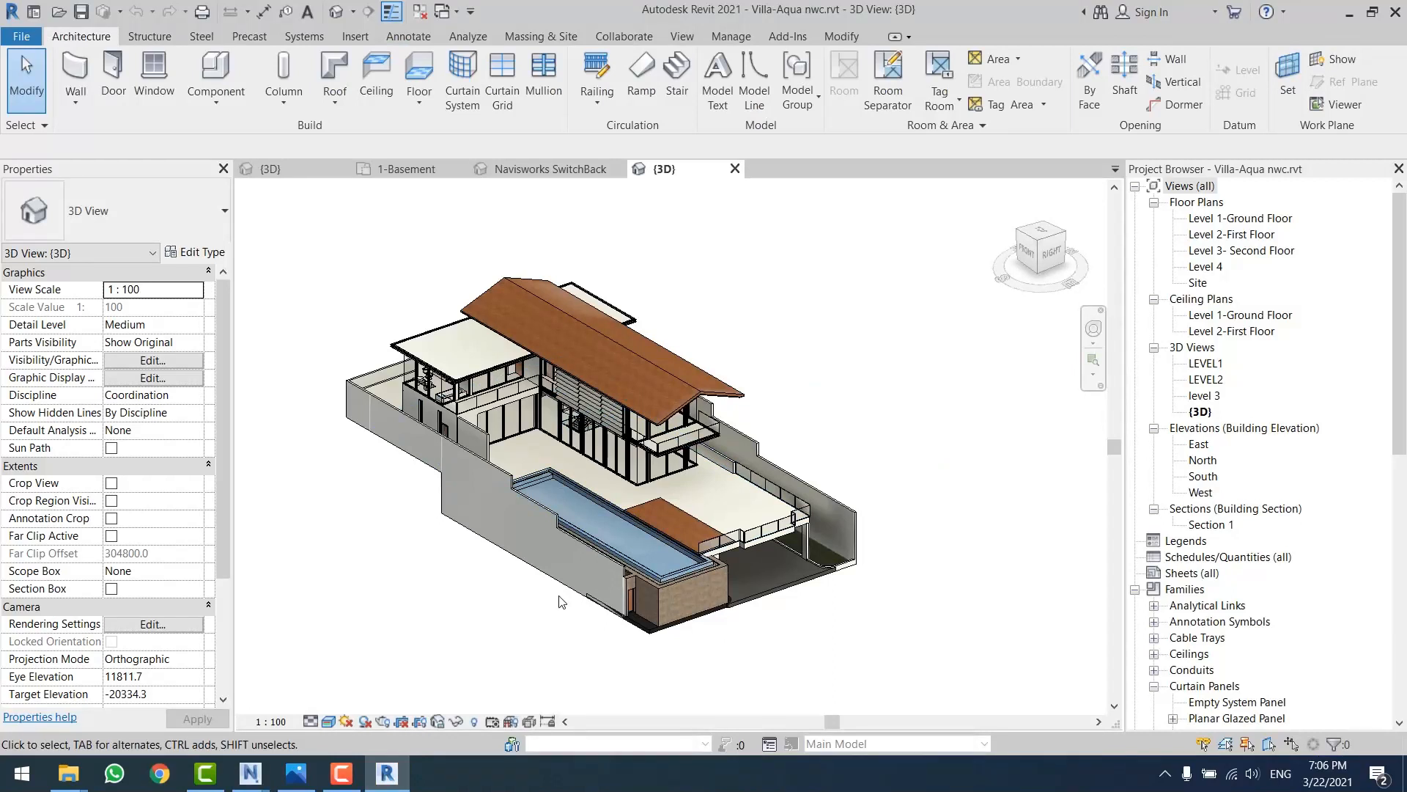
left_click(342, 774)
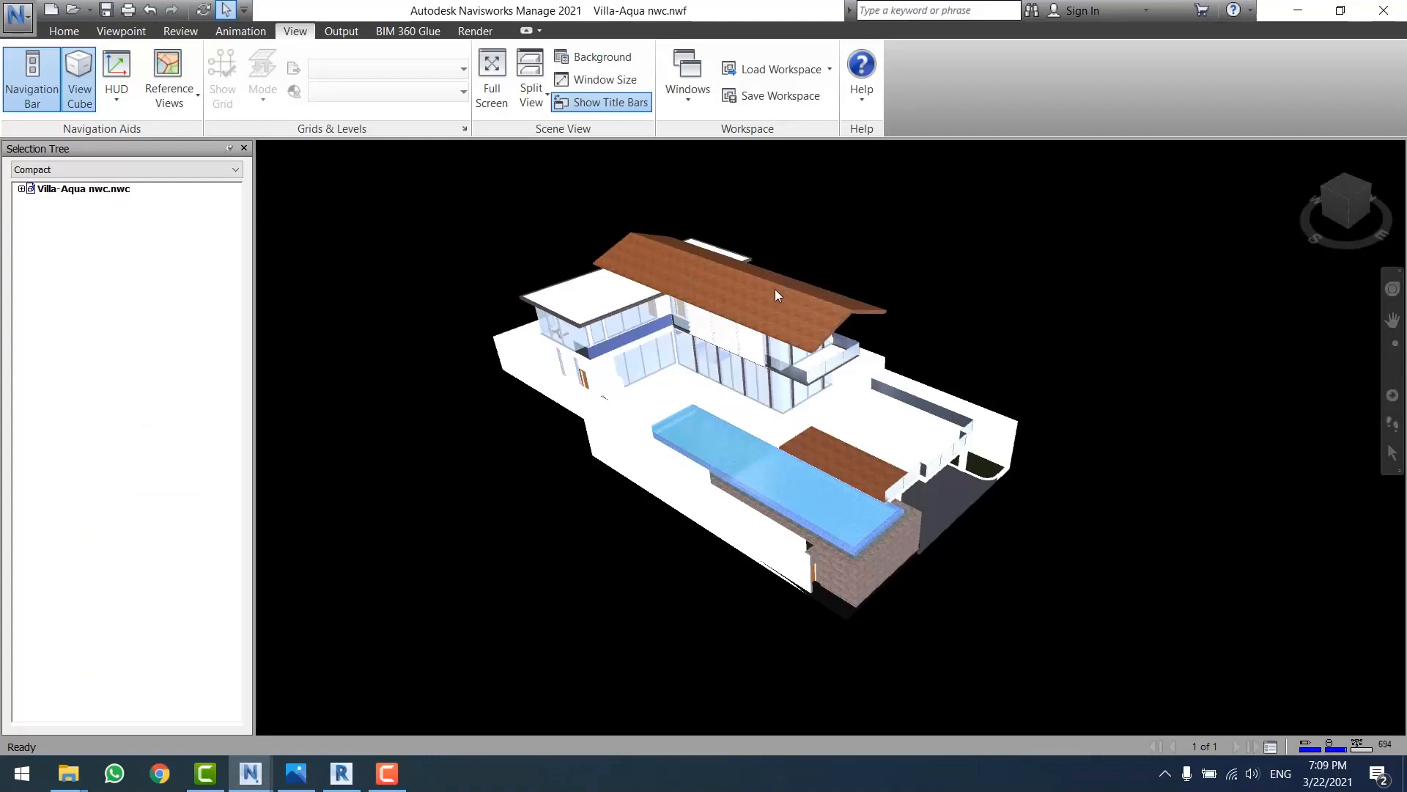
- Select the main gable roof in Villa-Aqua nwc.nwf, run SwitchBack on it, and switch to Revit
left_click(776, 298)
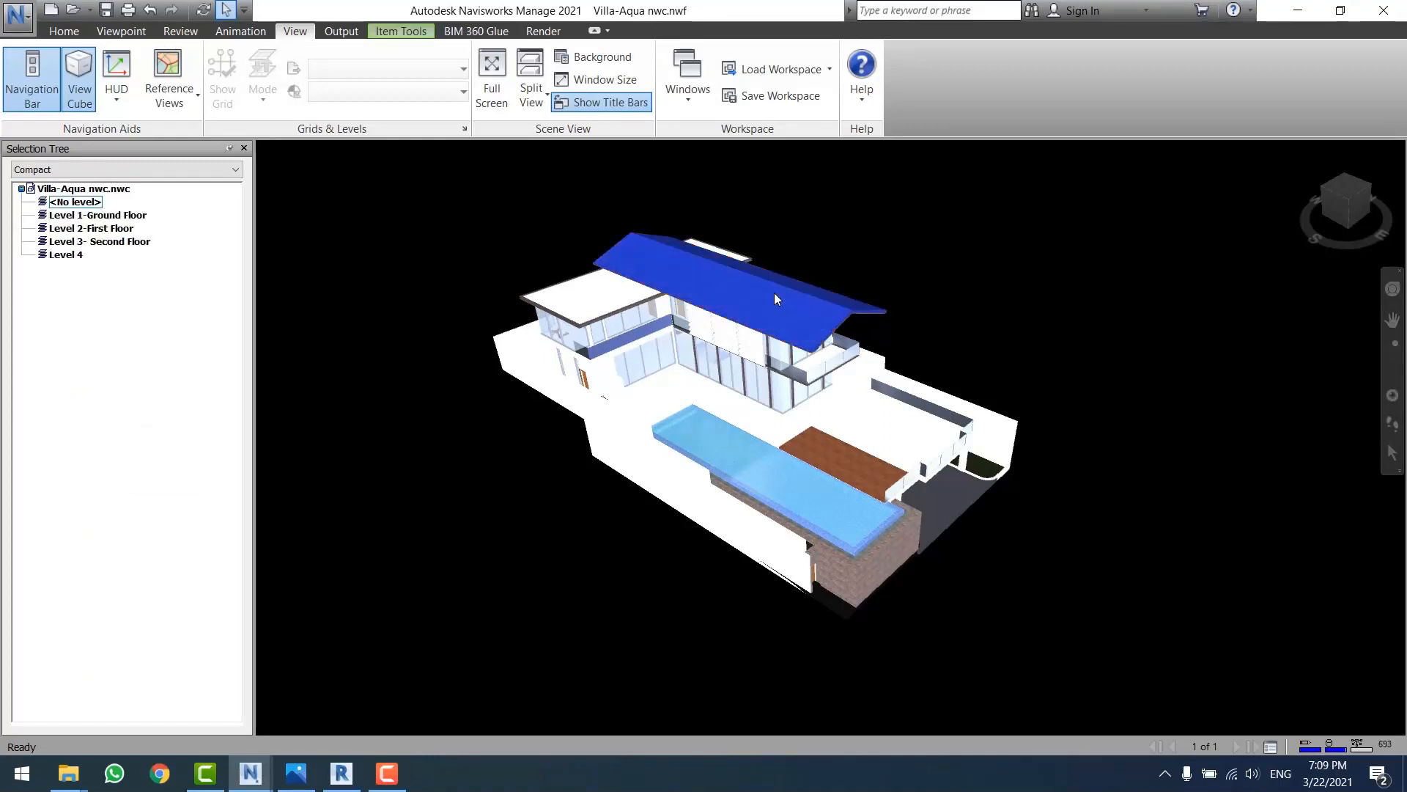
right_click(776, 298)
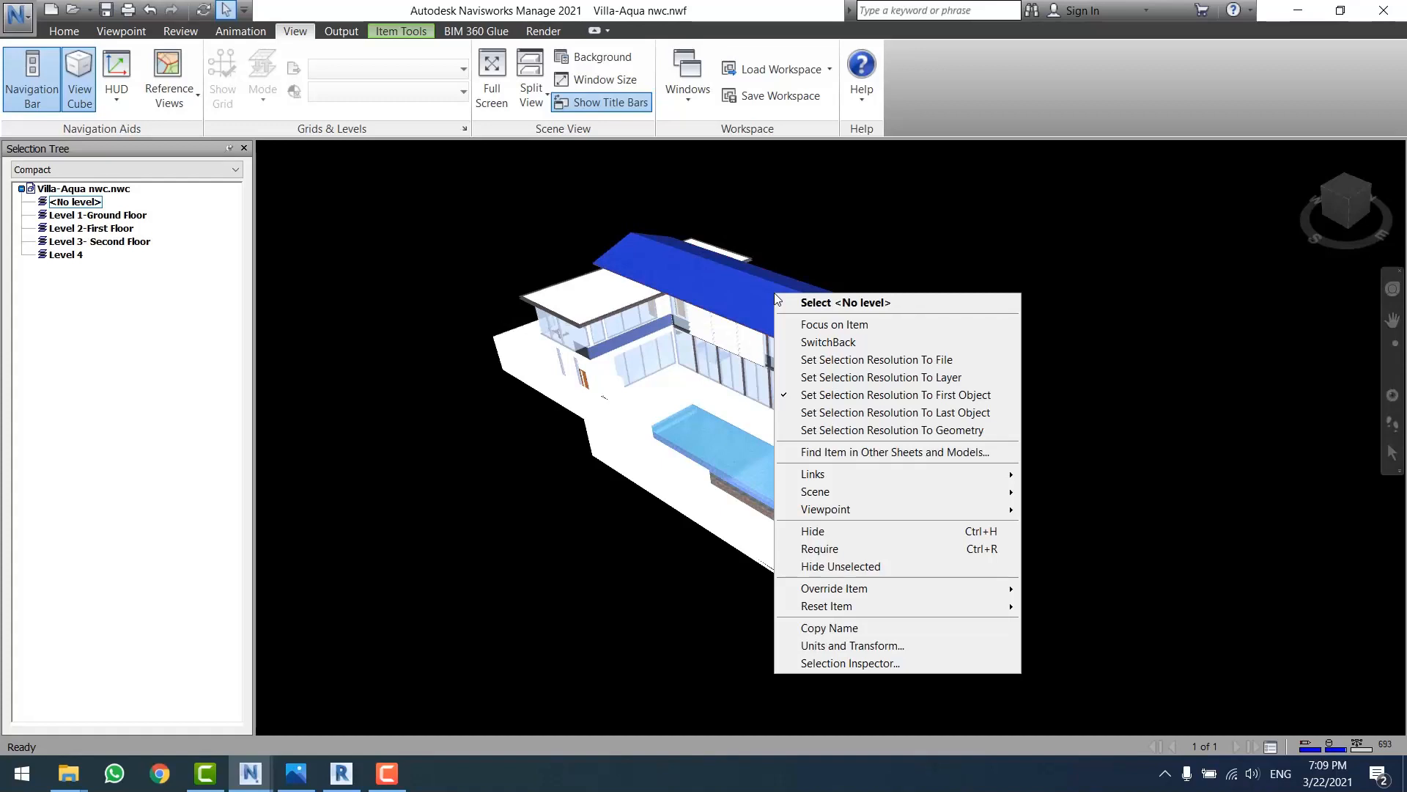
left_click(855, 345)
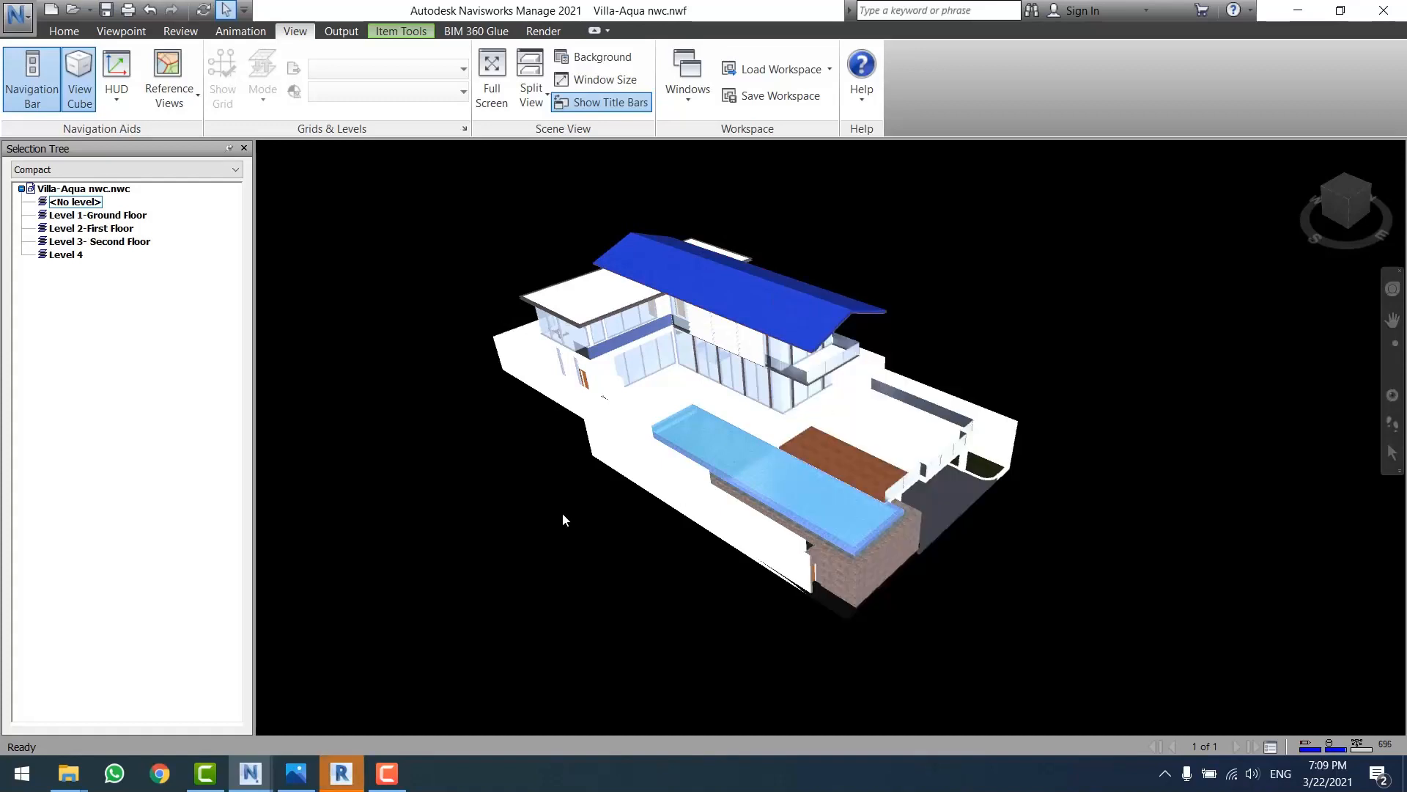
left_click(357, 781)
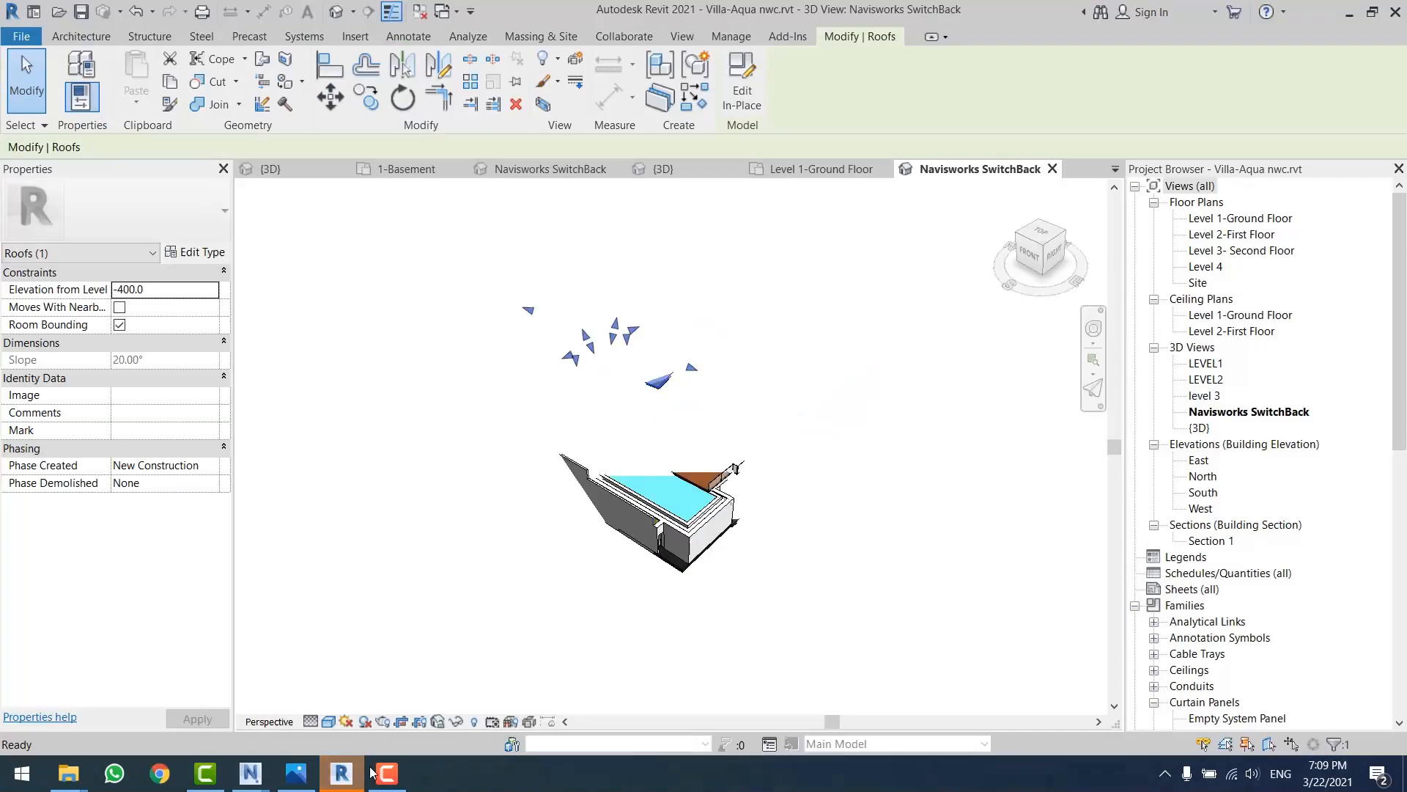
- Turn off view cropping in Revit's Navisworks SwitchBack 3D view and clear the roof selection
middle_click_drag(763, 502, 750, 504)
middle_click_drag(879, 528, 850, 528, "shift")
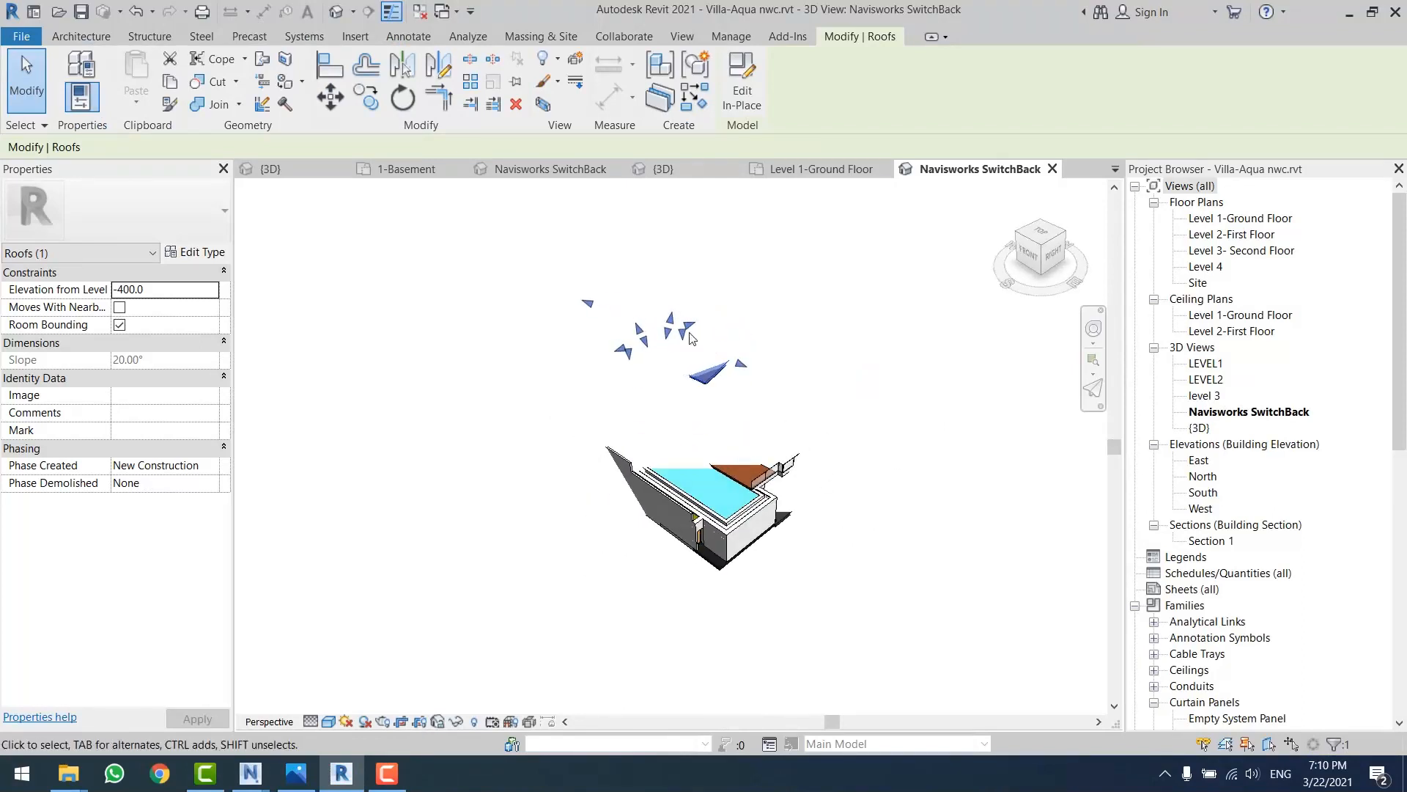
left_click(401, 723)
left_click(852, 345)
mouse_move(936, 461)
middle_mouse_down("shift")
mouse_move(867, 433)
mouse_move(946, 460)
middle_mouse_up("shift")
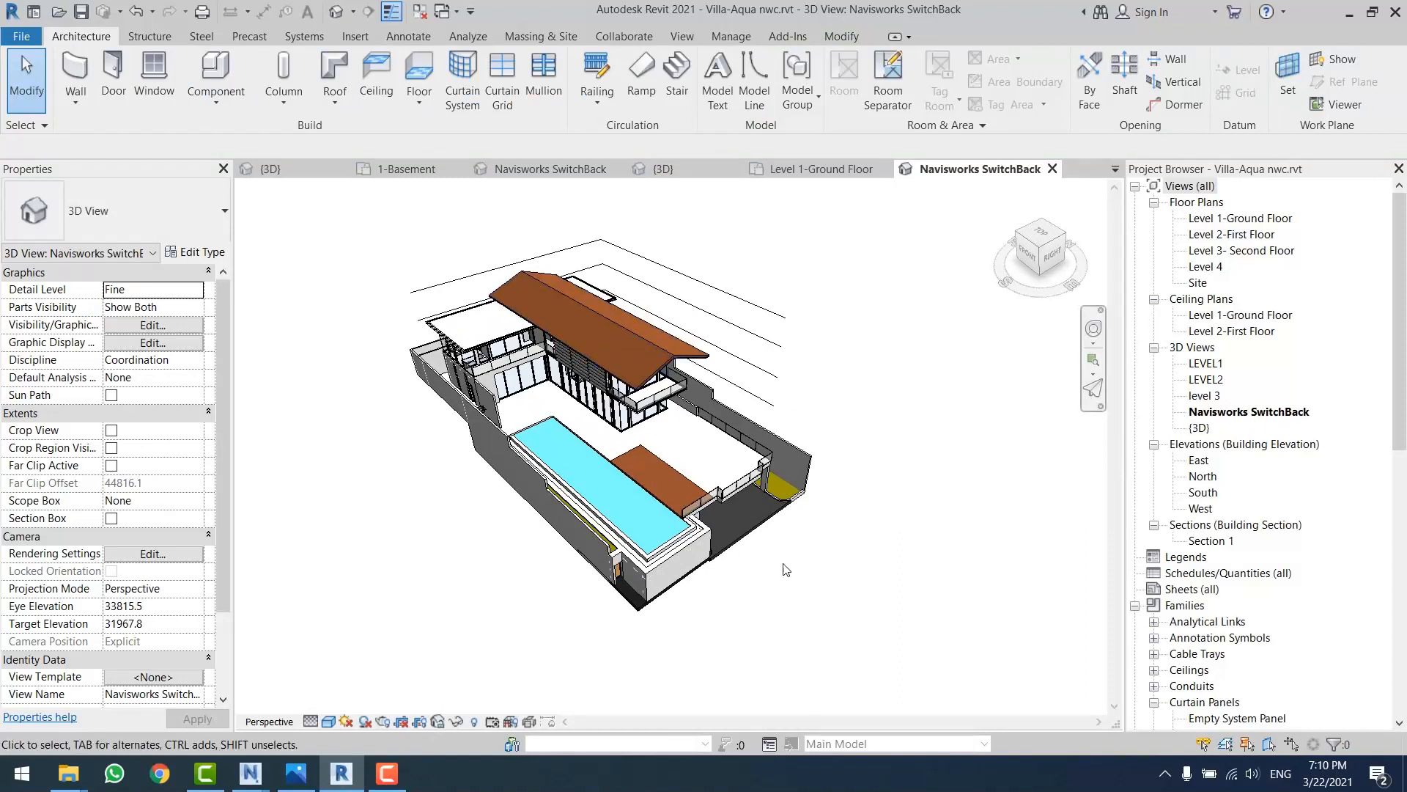
- Switch to Villa-Aqua nwc.nwf in Navisworks and run SwitchBack on the flat Level 4 roof slab
left_click(250, 773)
left_click(429, 697)
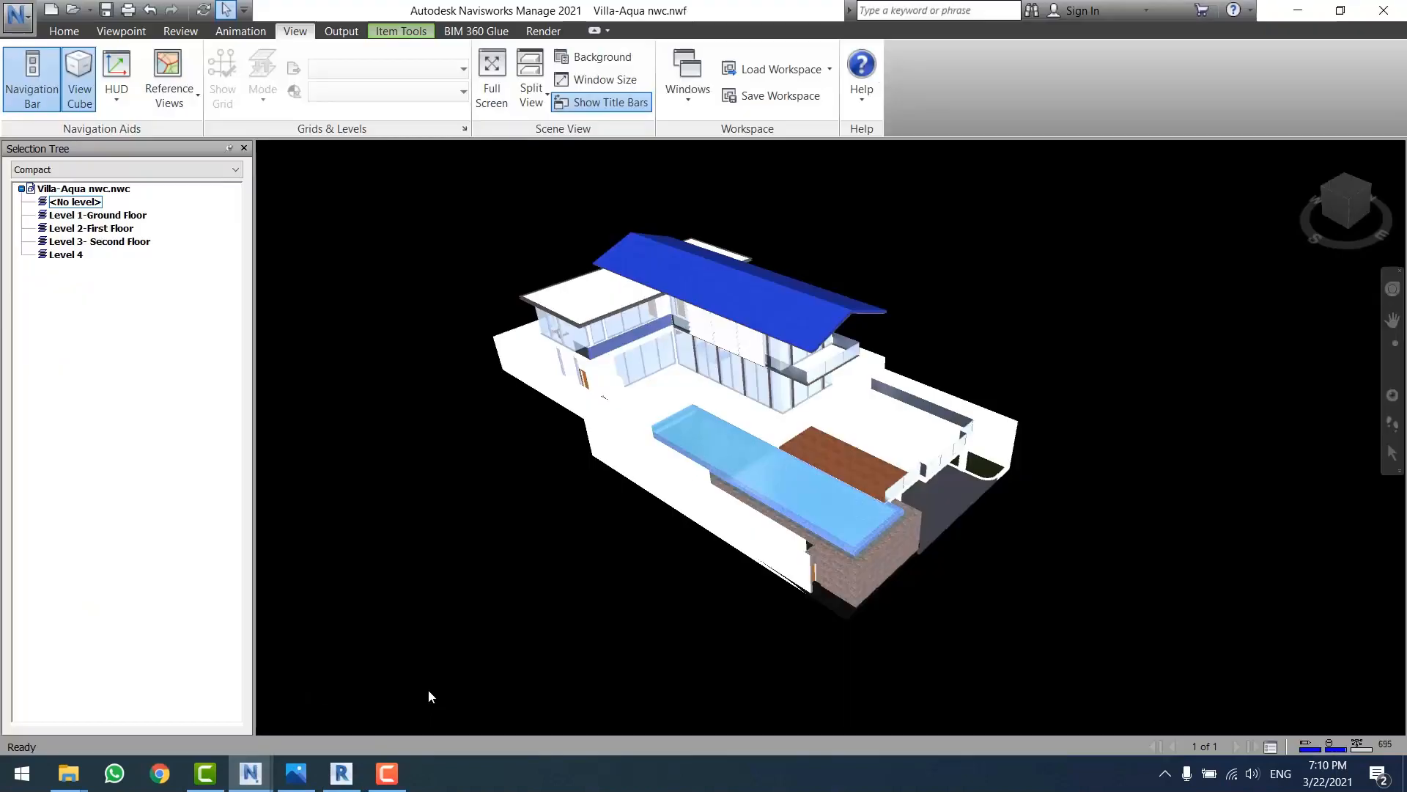
left_click(585, 304)
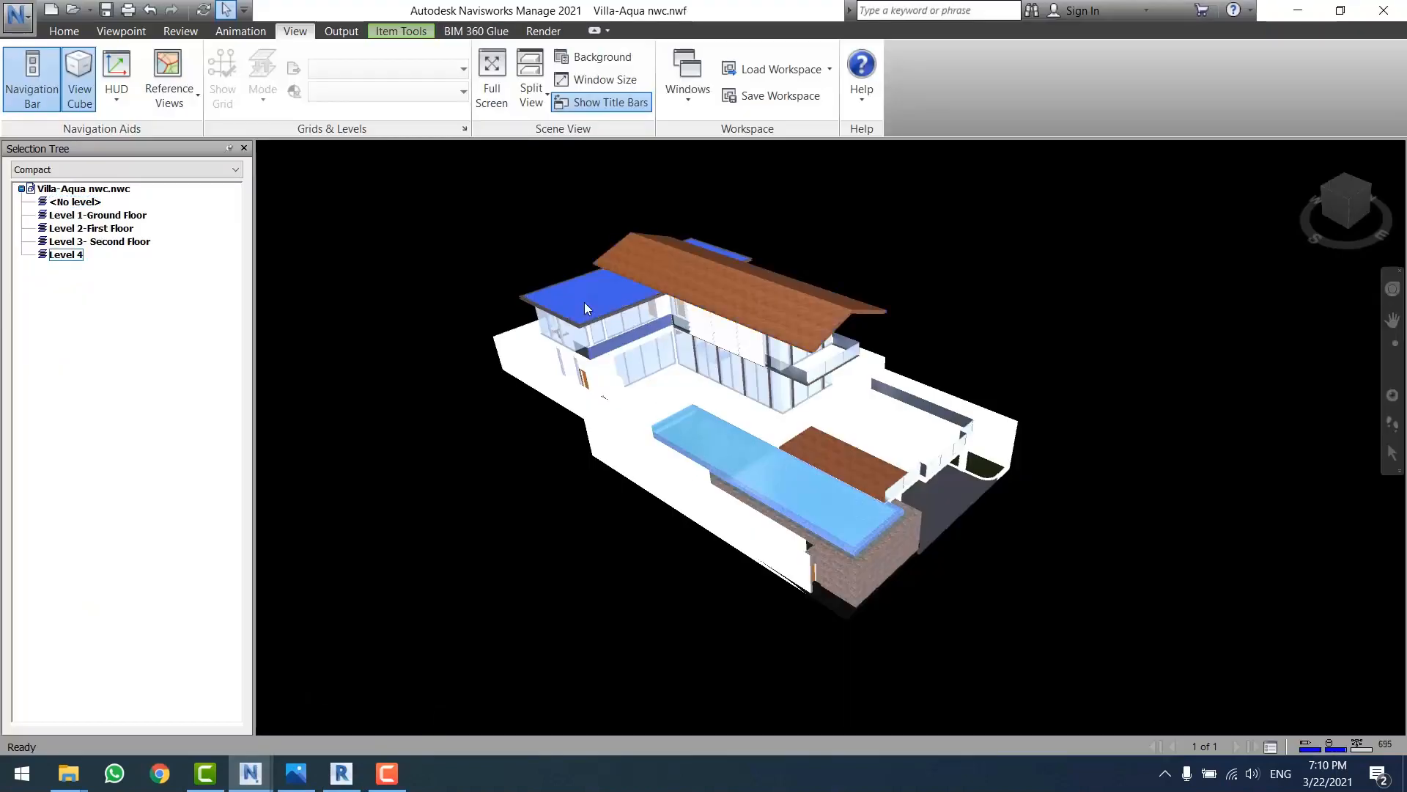
right_click(583, 302)
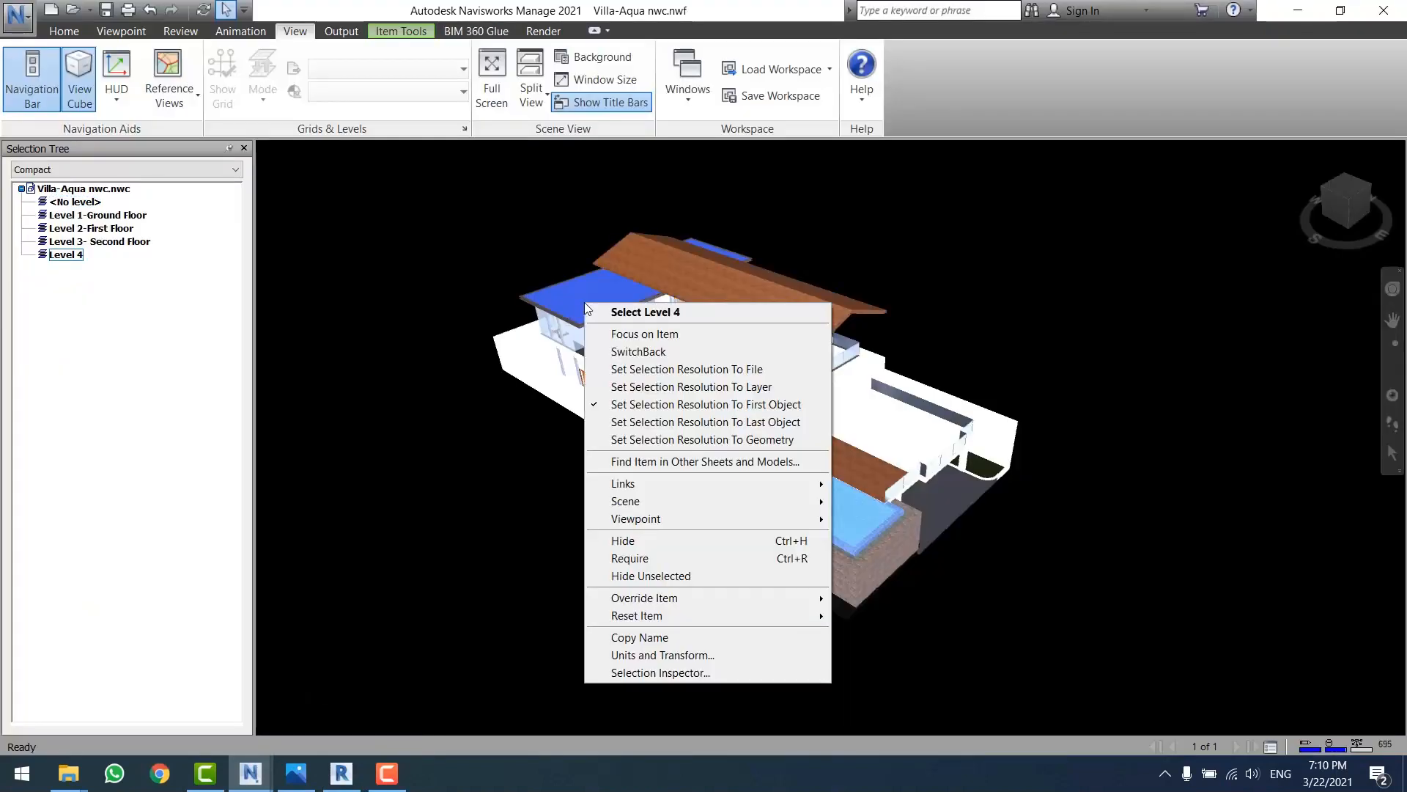
left_click(642, 349)
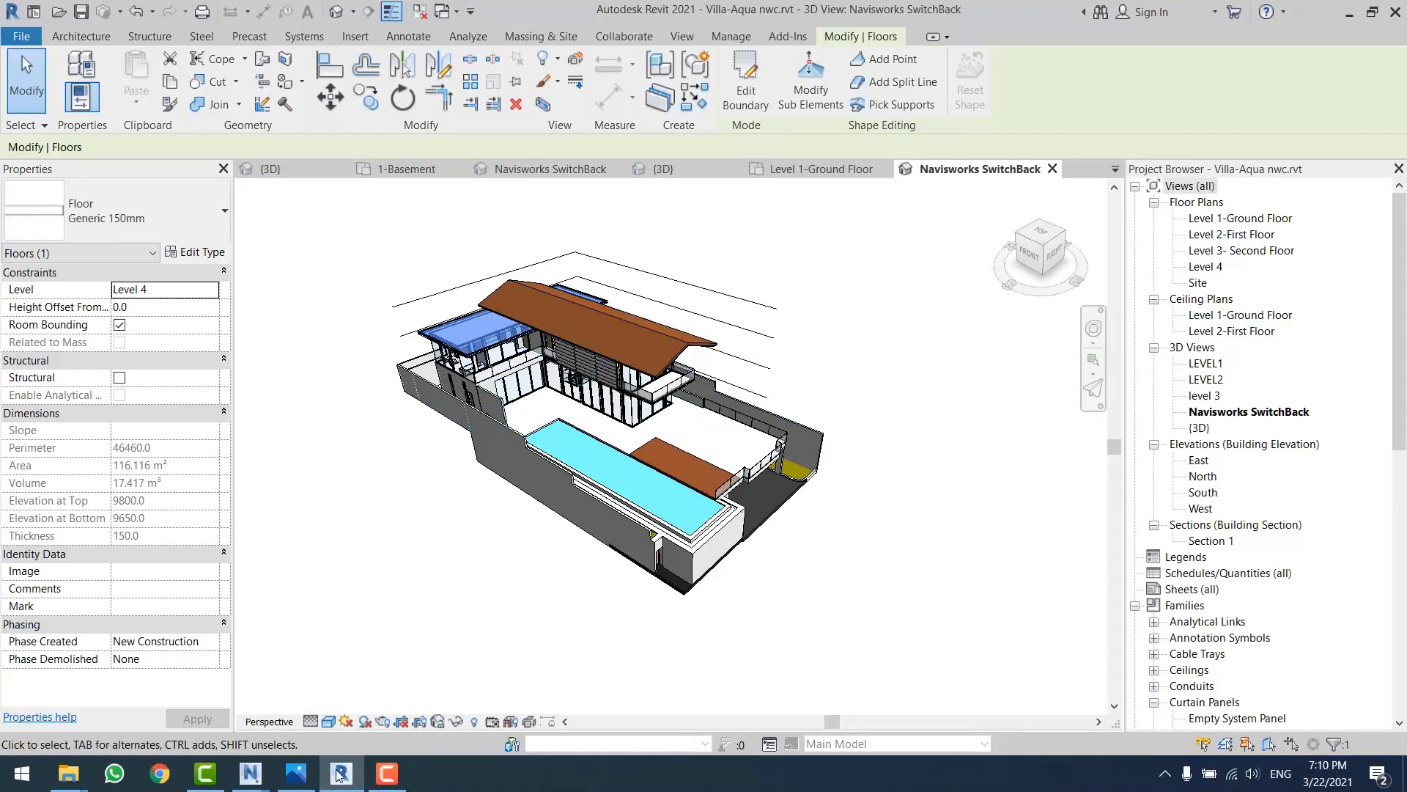
- Show 4-nwc-conection-clear.jpg in Photos, return to Revit and clear the selected floor
left_click(296, 773)
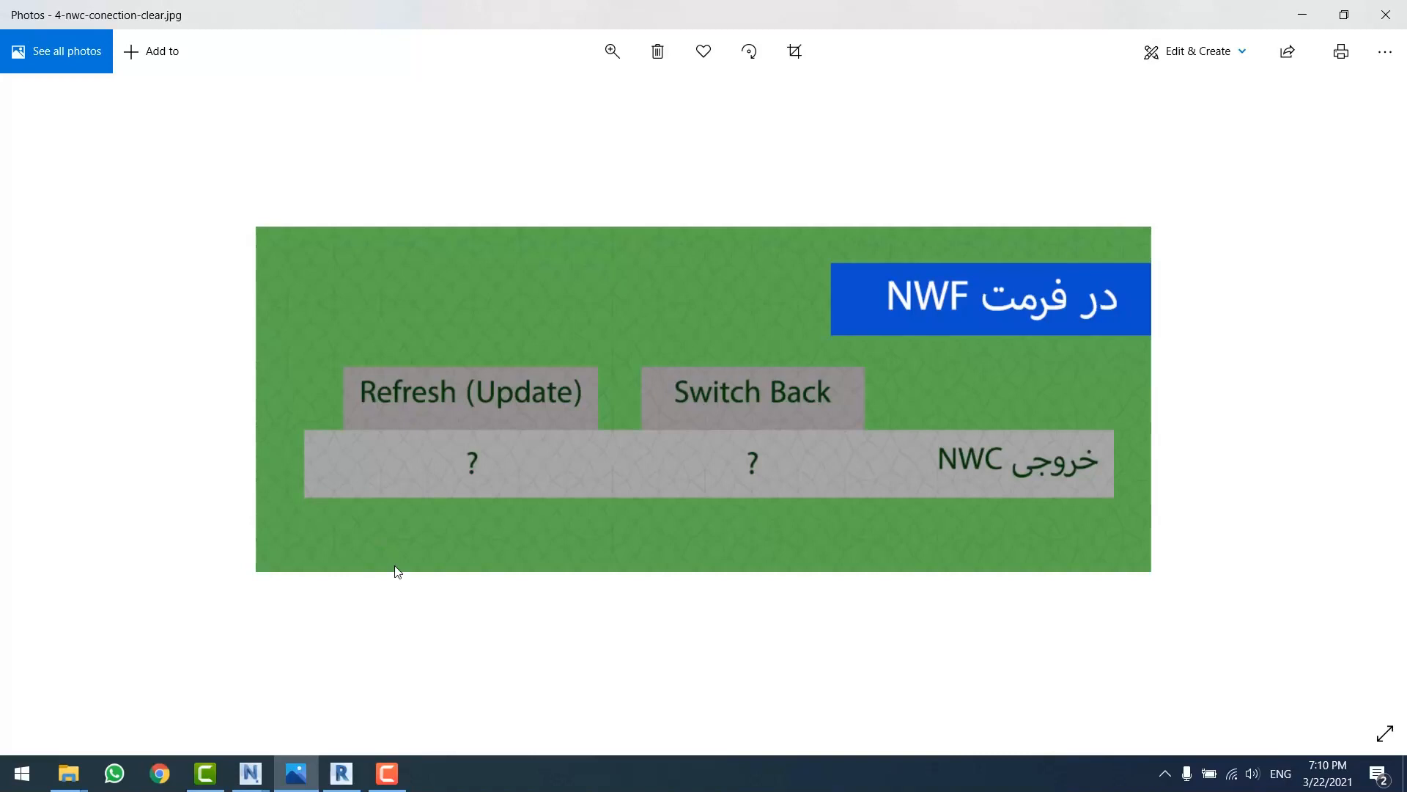
left_click(336, 770)
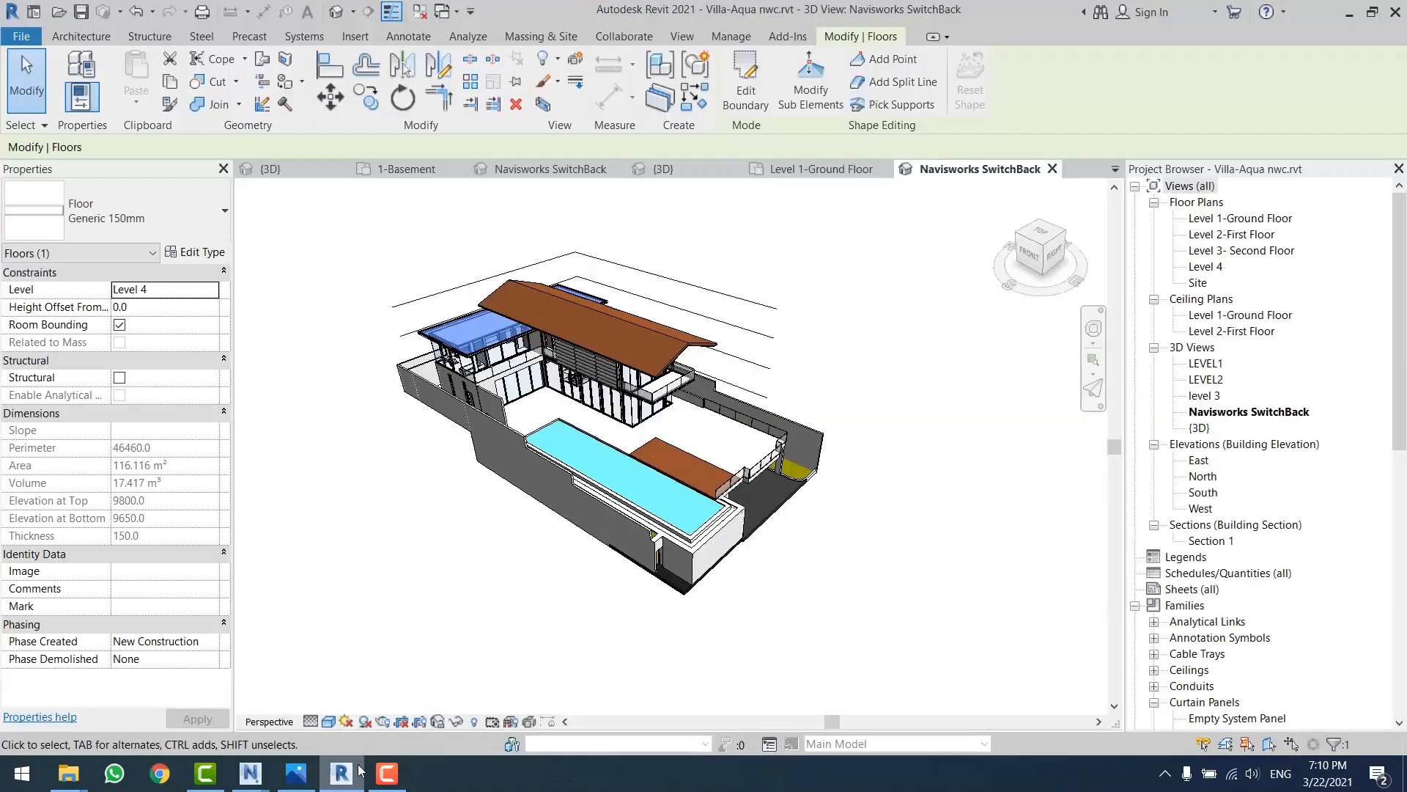
left_click(889, 251)
middle_click_drag(791, 366, 792, 368)
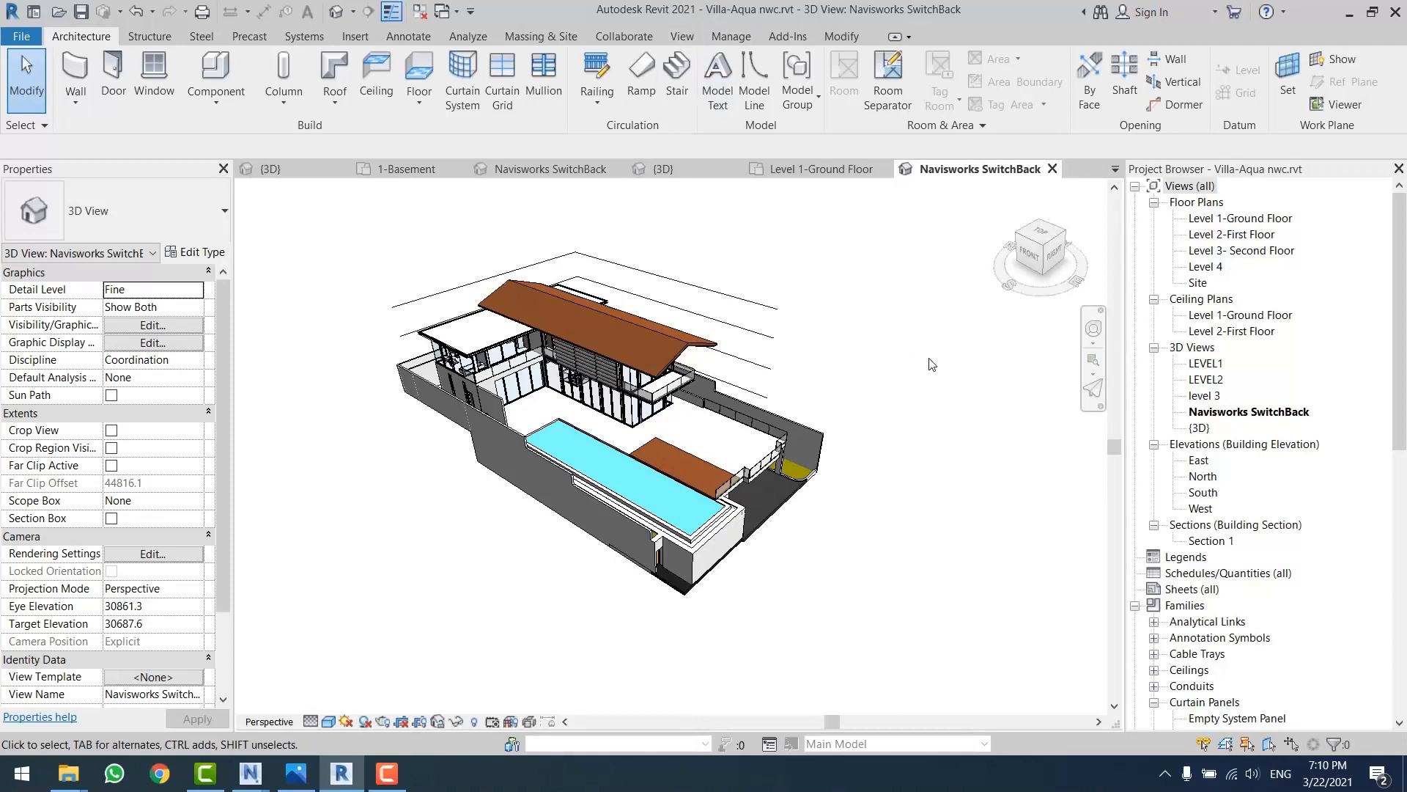
- Try deleting the main gable roof together with the elements causing errors, and undo the deletion
scroll(549, 386, "up", 1)
left_click(669, 343)
left_click(772, 302)
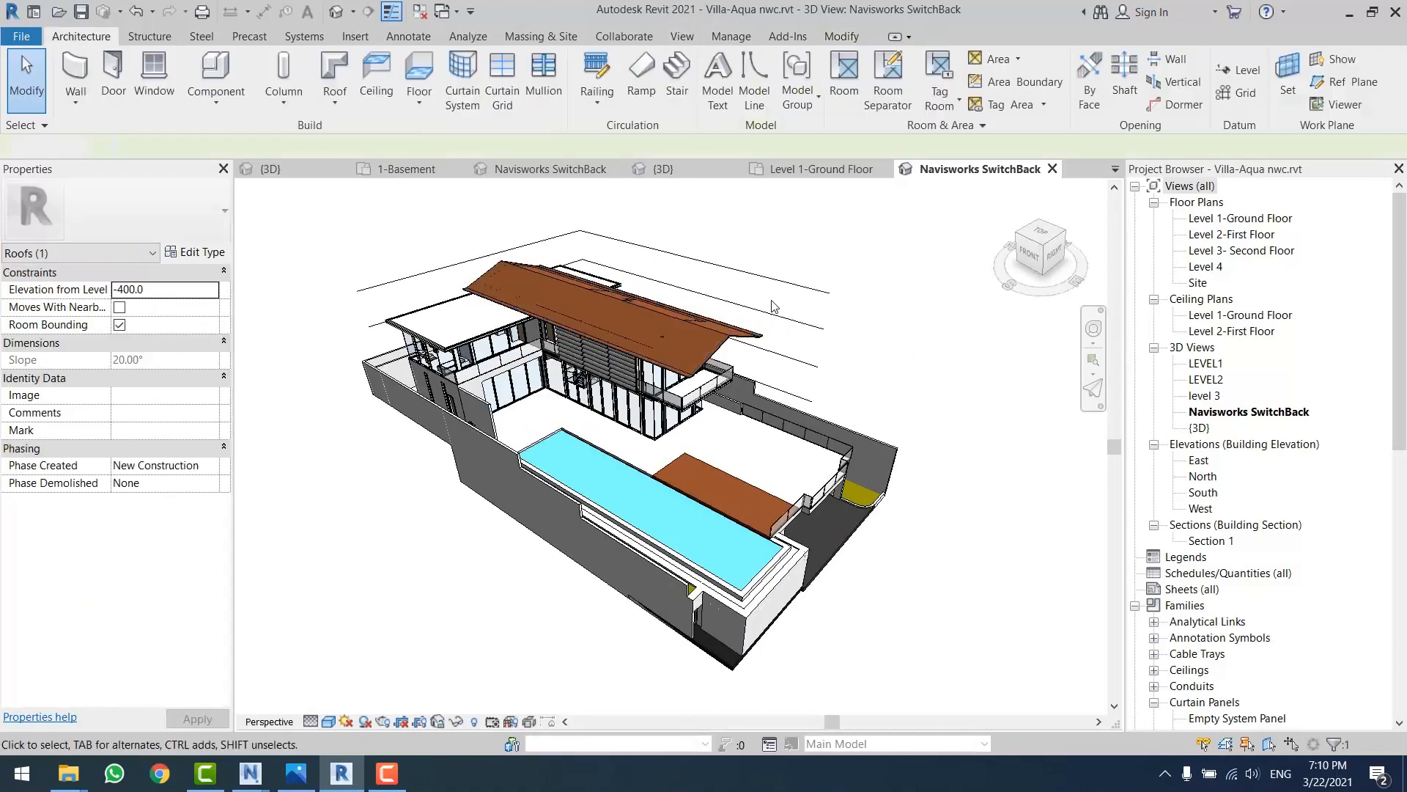
left_click(693, 332)
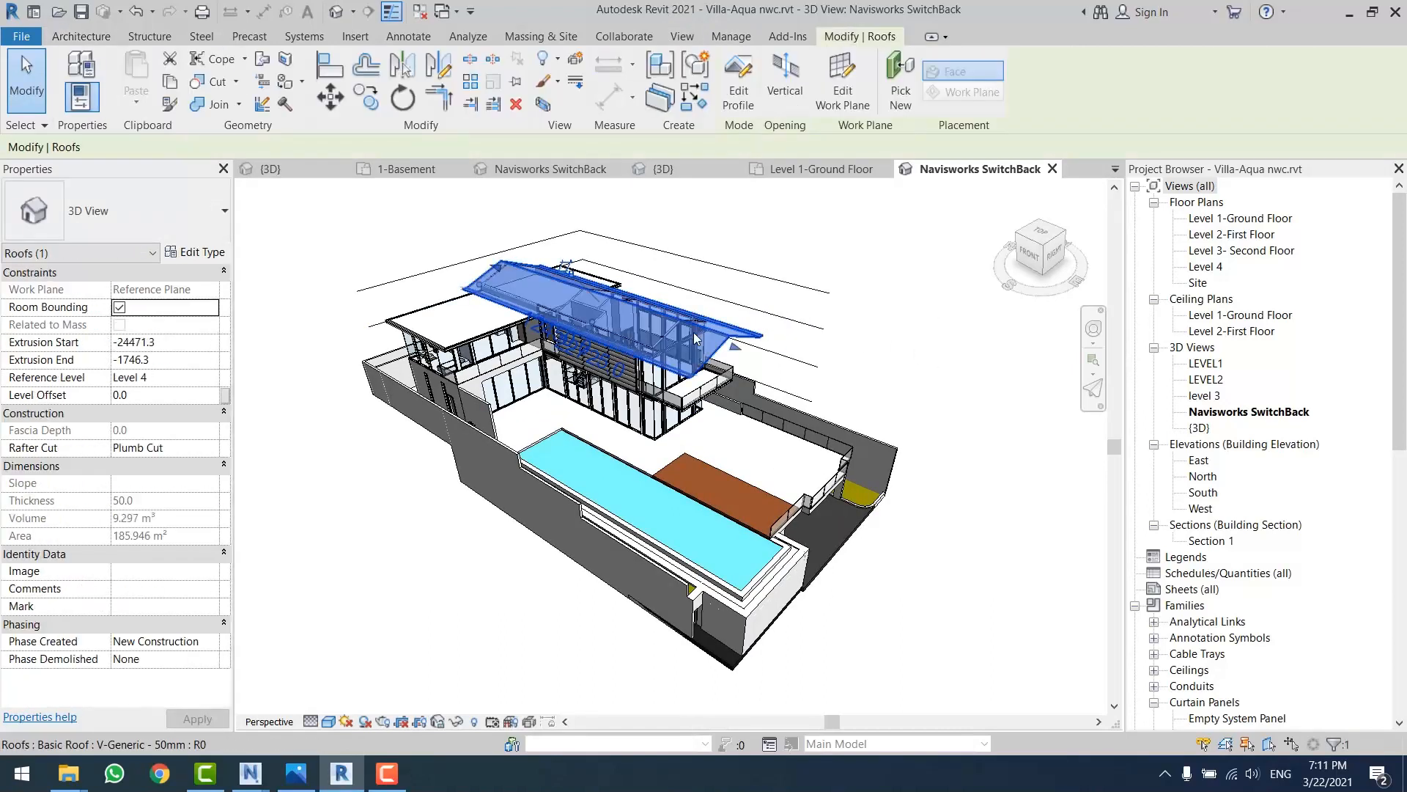
key("Delete")
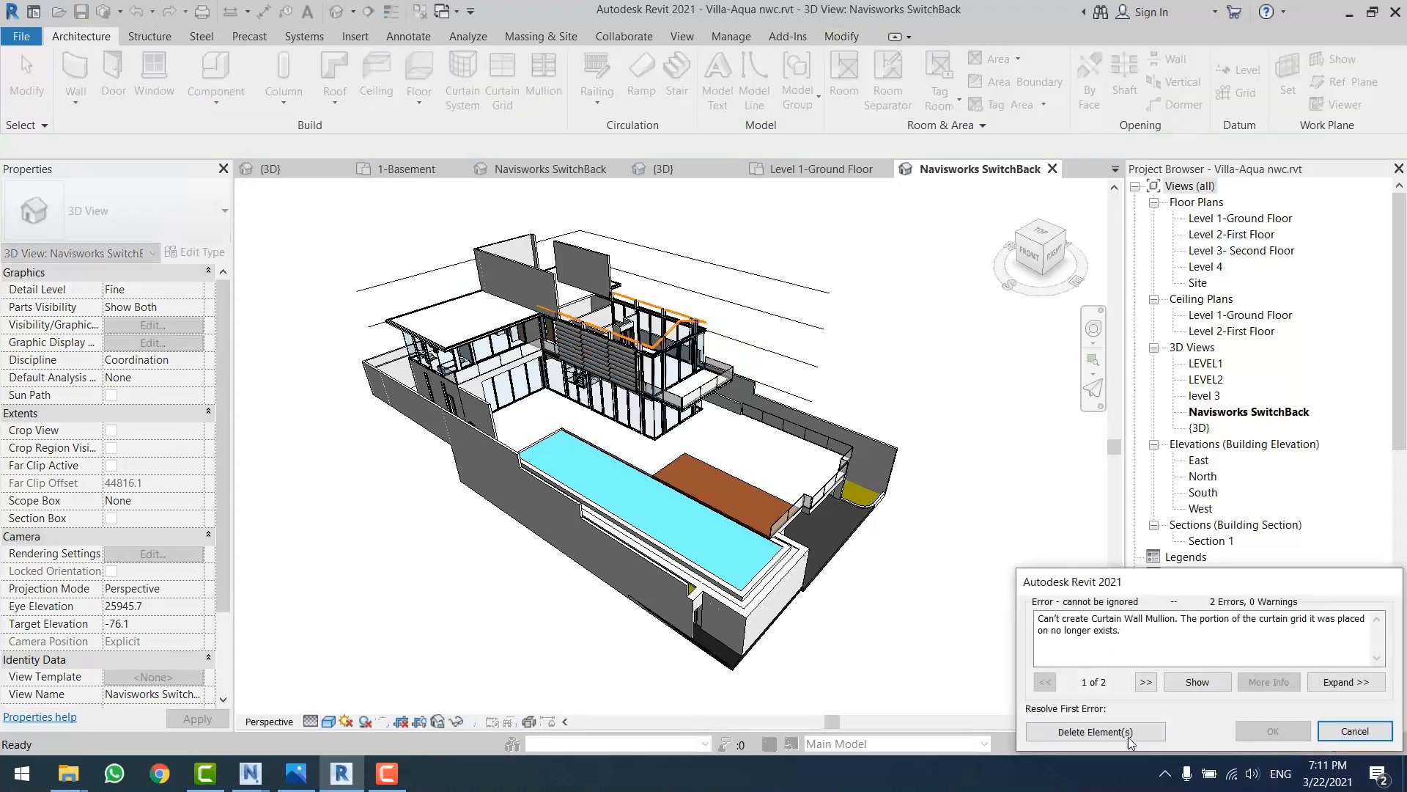
left_click(1100, 730)
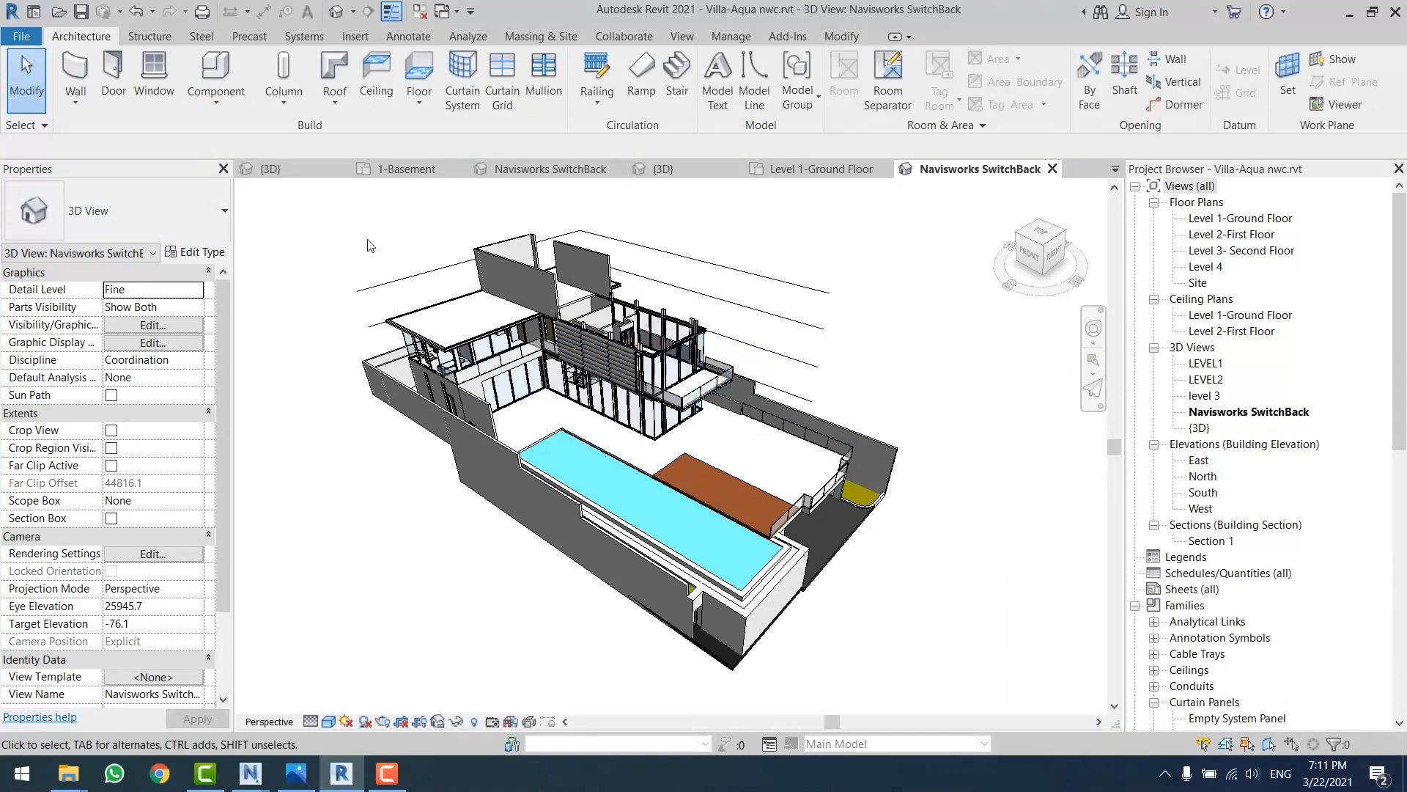
key("ctrl+z")
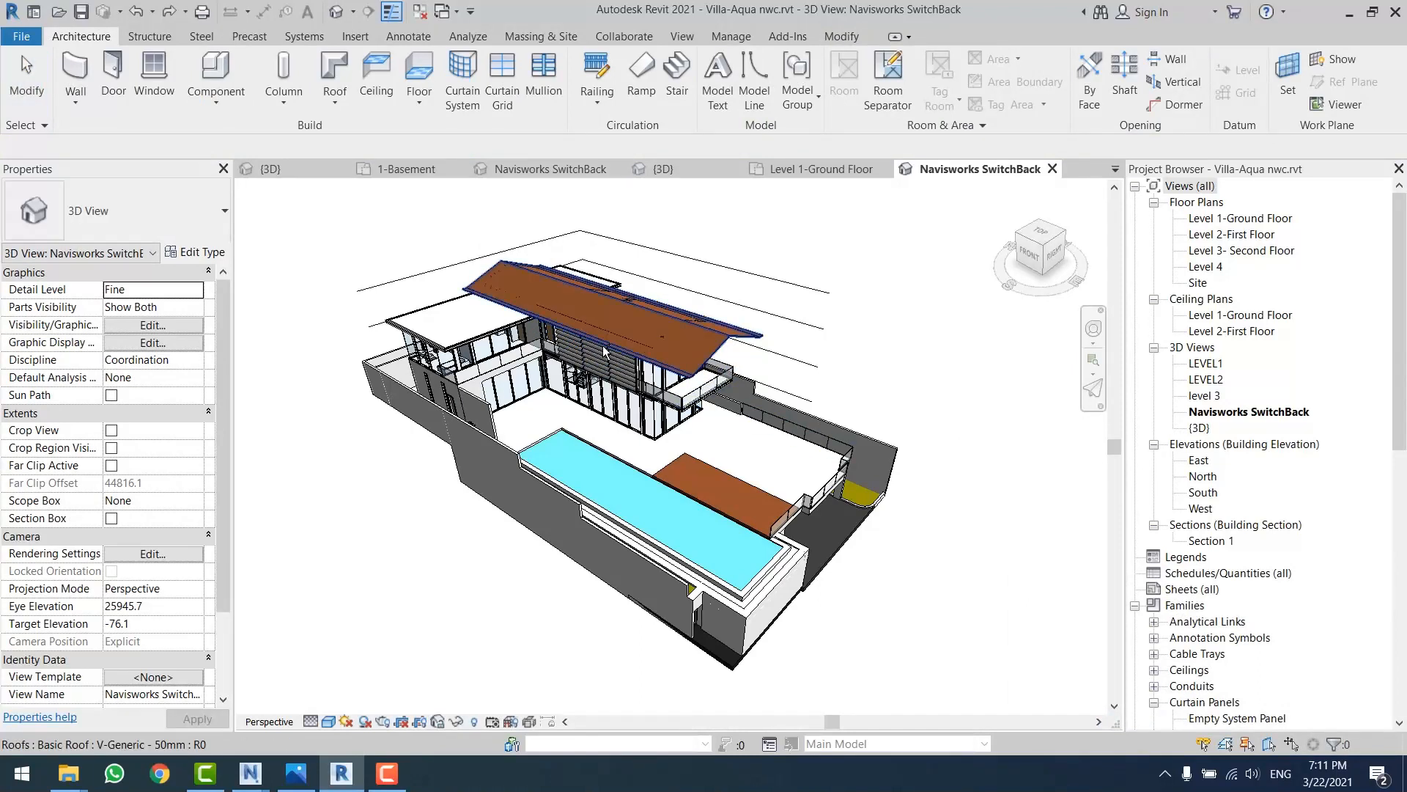
- Draw a straight B-Generic - 150mm wall about 18 m long outside the villa's front edge, beside the pool end and driveway
scroll(601, 277, "up", 3)
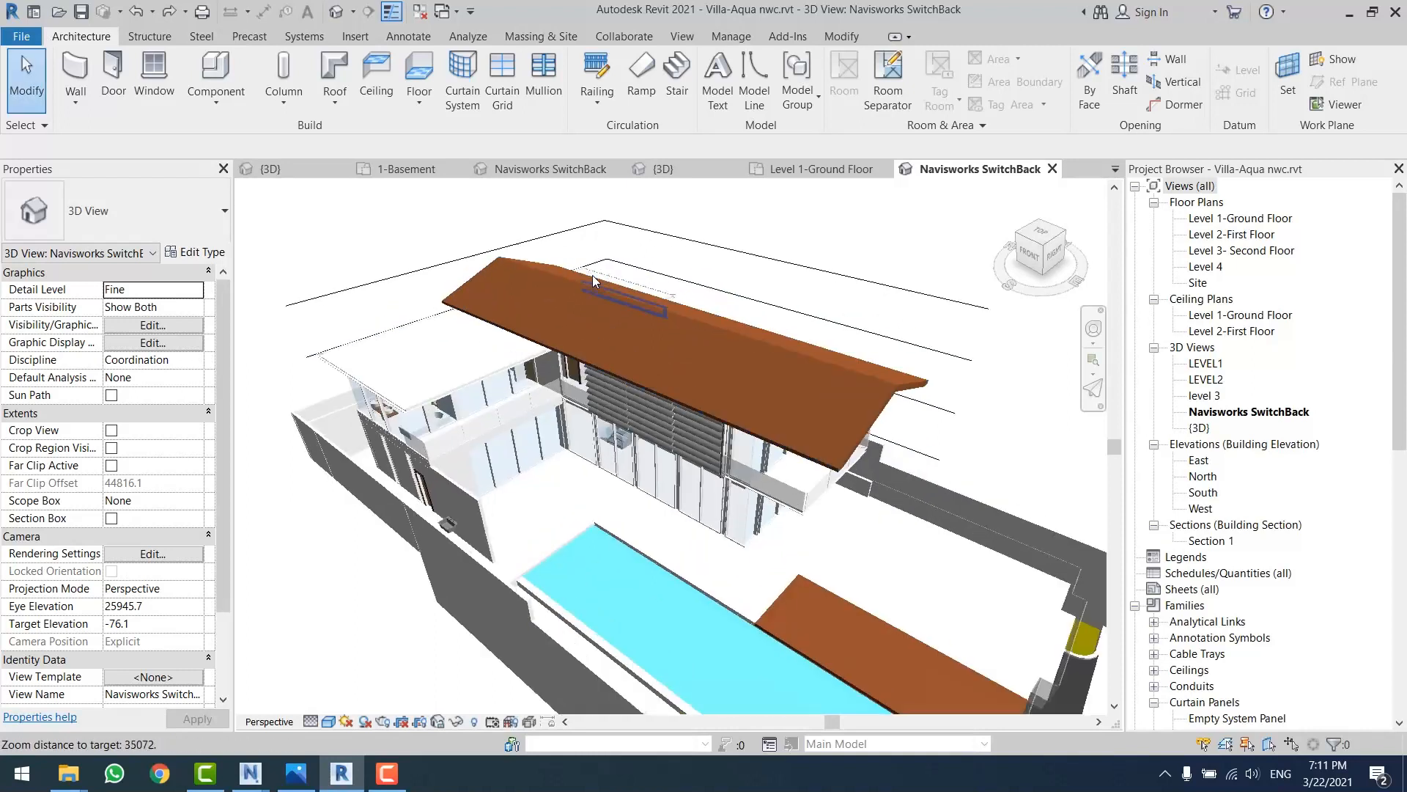
left_click(655, 335)
mouse_move(758, 361)
middle_mouse_down("shift")
mouse_move(790, 389)
mouse_move(755, 304)
mouse_move(763, 357)
middle_mouse_up("shift")
scroll(761, 357, "down", 4)
scroll(855, 508, "up", 3)
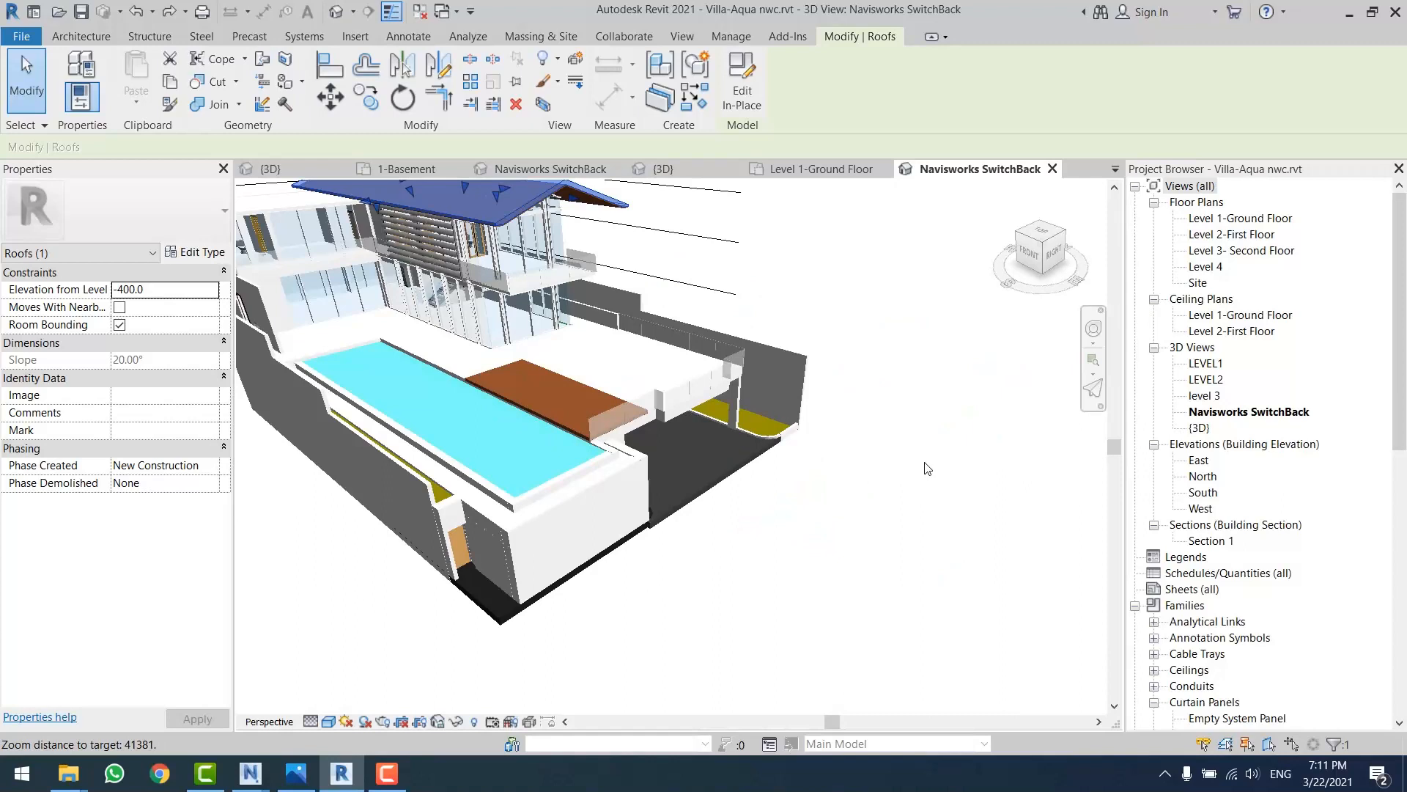
scroll(880, 433, "up", 3)
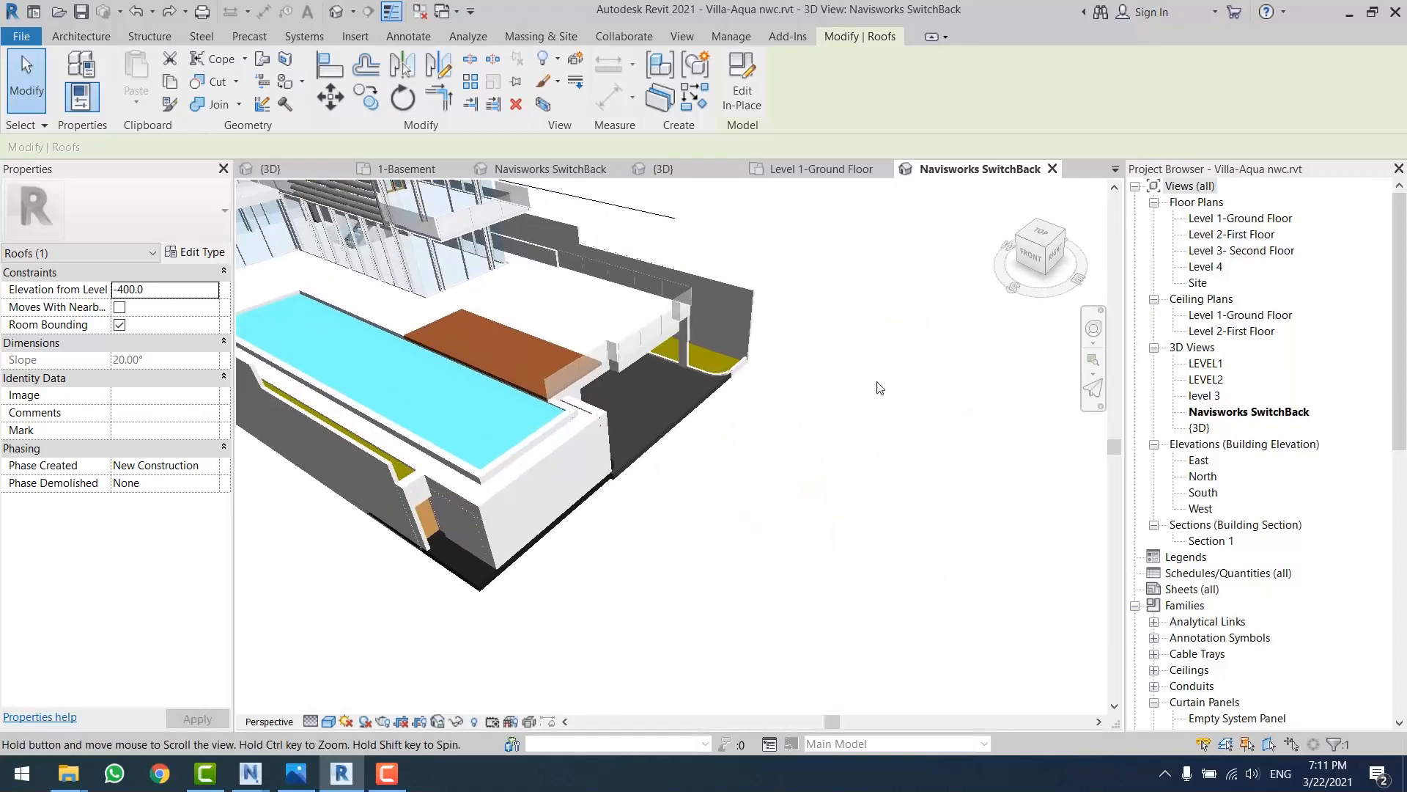
key("Escape")
left_click(82, 87)
left_click(522, 610)
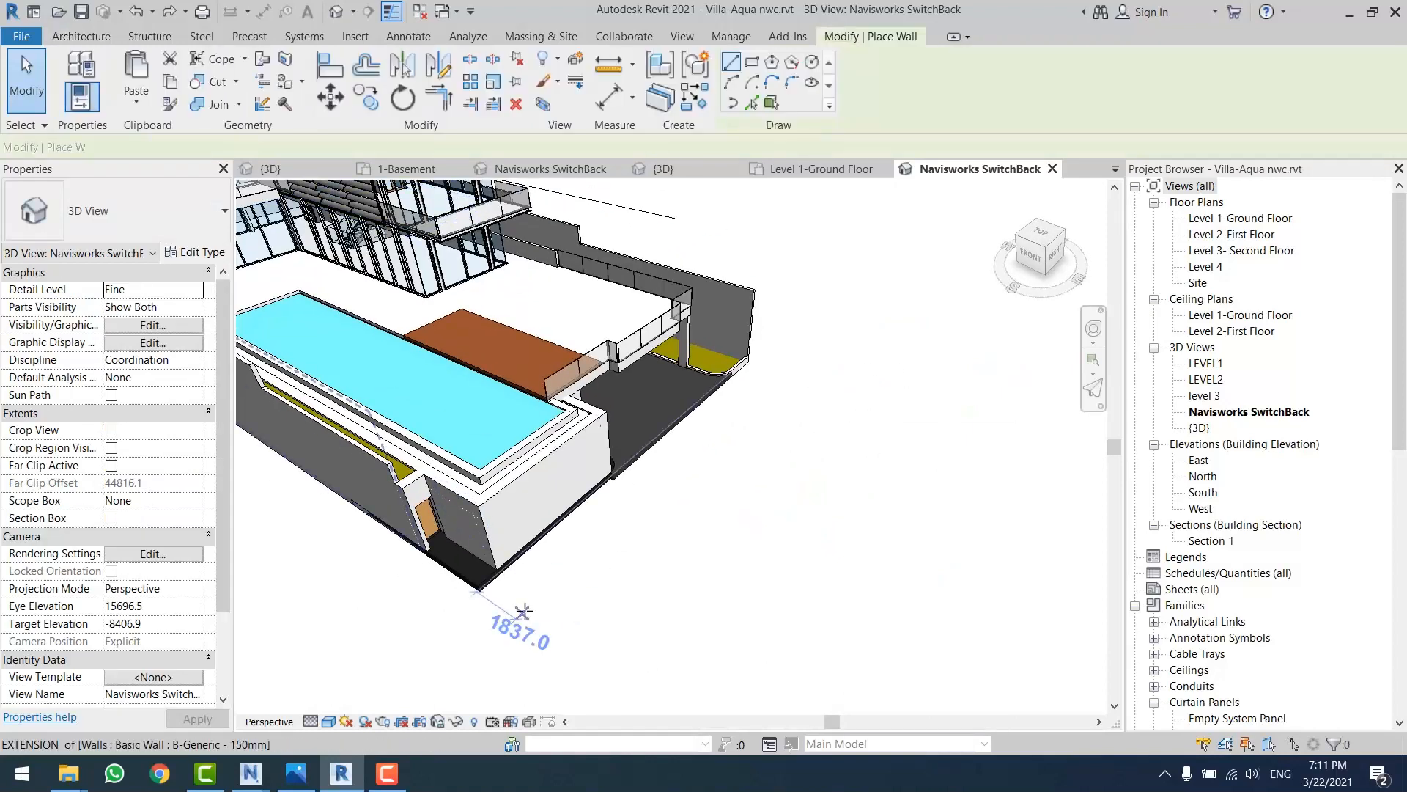
left_click(780, 368)
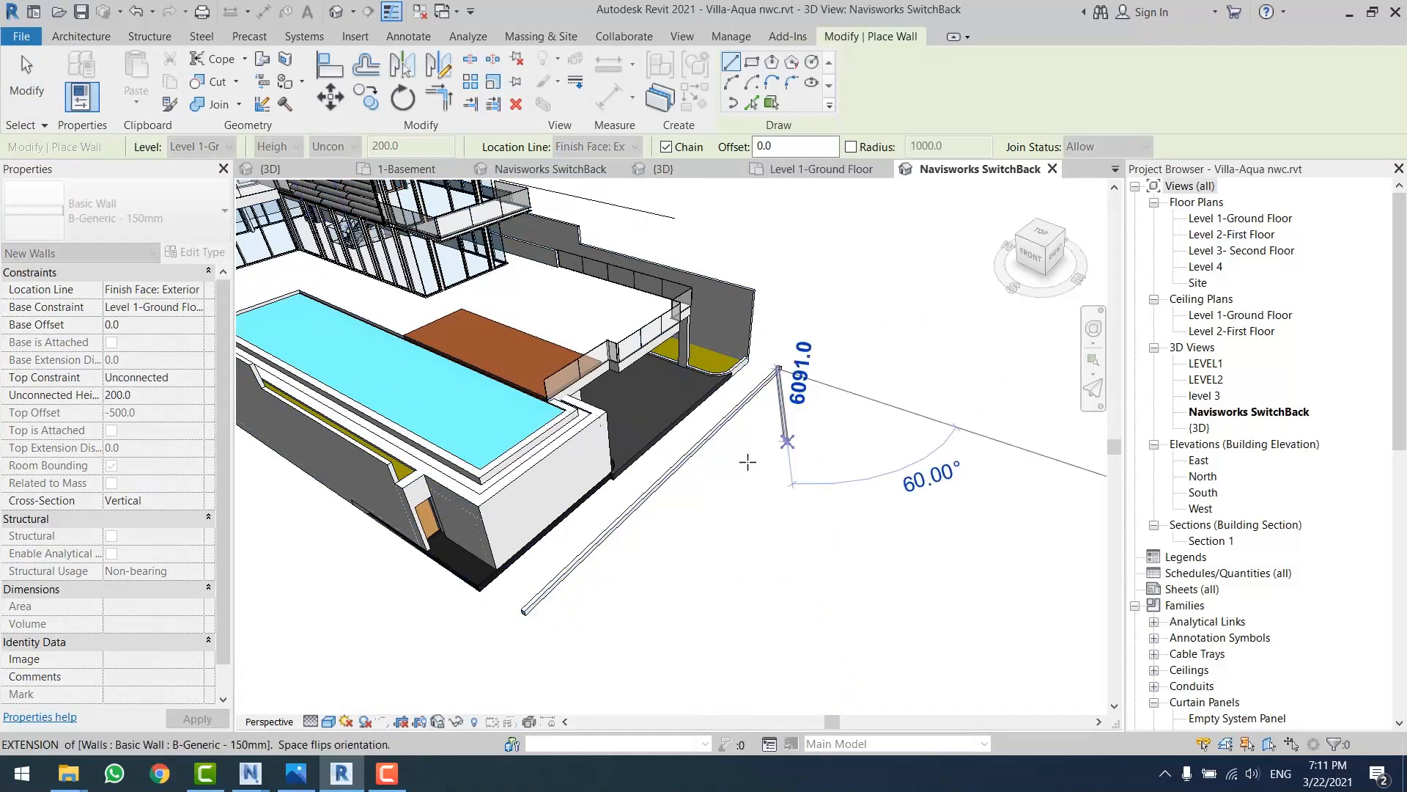
key("Escape")
- Raise the new front wall to an unconnected height of about 4.8 m and deselect it
left_click(697, 448)
middle_click_drag(767, 509, 722, 498, "shift")
left_click_drag(682, 451, 682, 368)
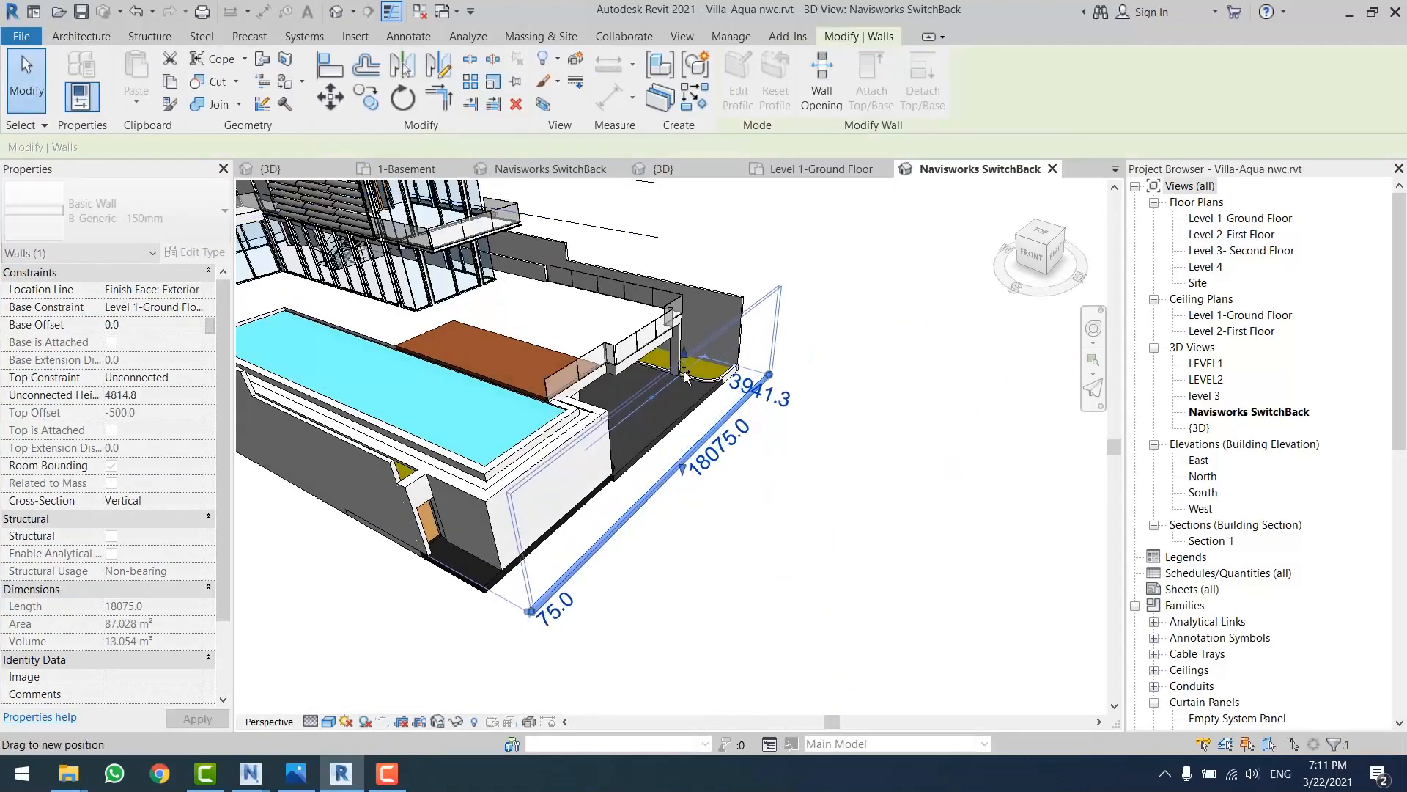
left_click(939, 467)
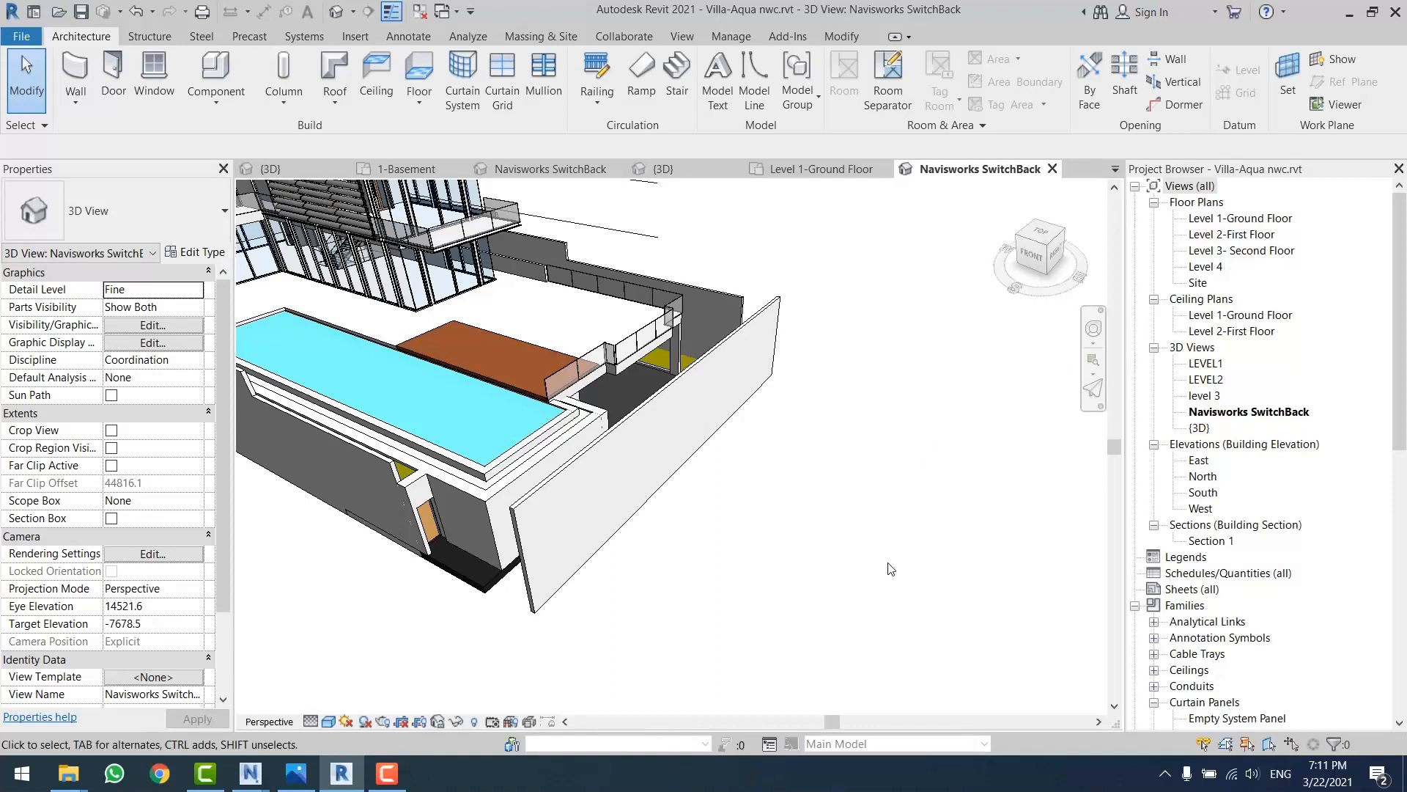
- Switch to Villa-Aqua nwc.nwf in Navisworks, clear the selection and refresh the model
mouse_move(266, 783)
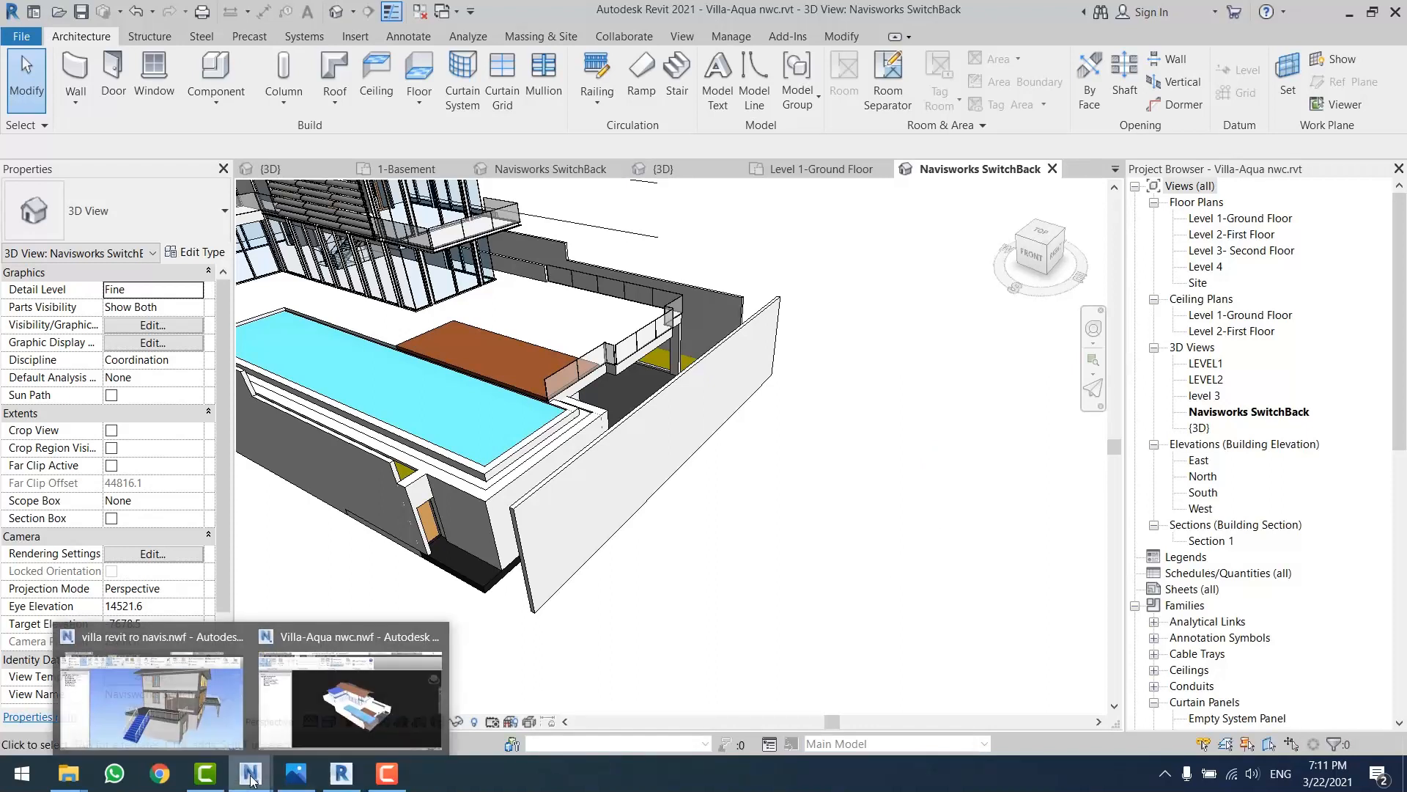
left_click(359, 726)
left_click(398, 318)
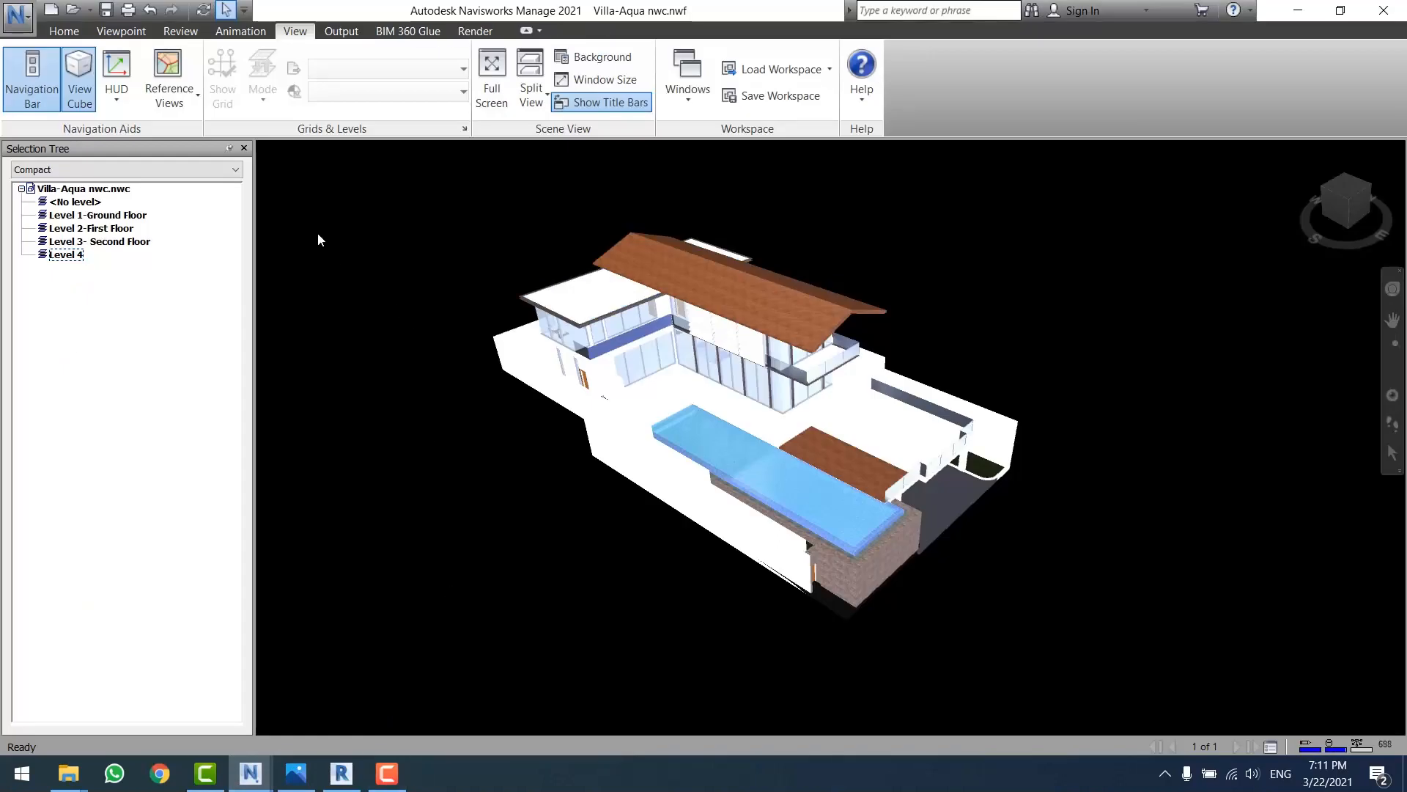
left_click(63, 31)
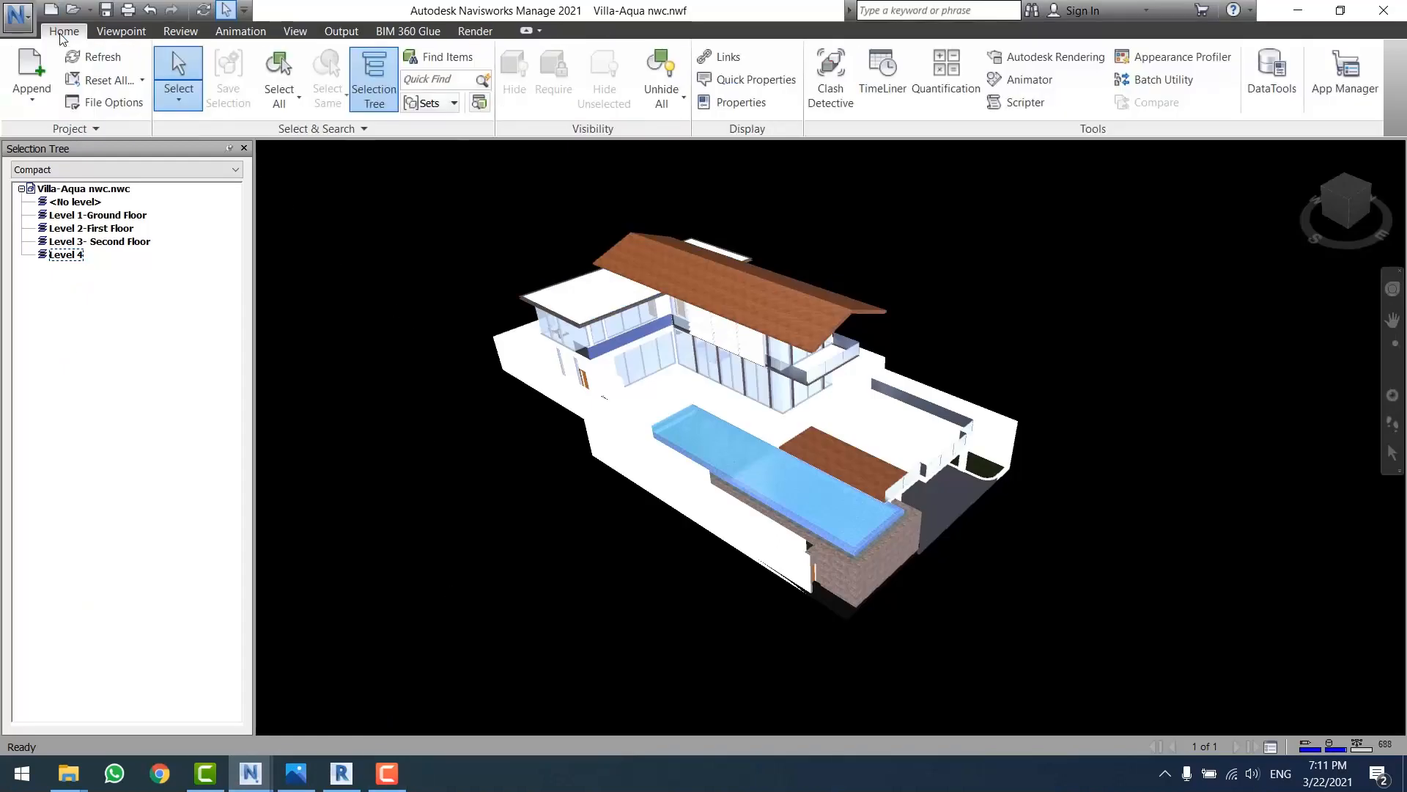
left_click(96, 59)
- Minimize Navisworks, examine the RVT and NWC files in the villa folder, and return to Revit
left_click(1298, 11)
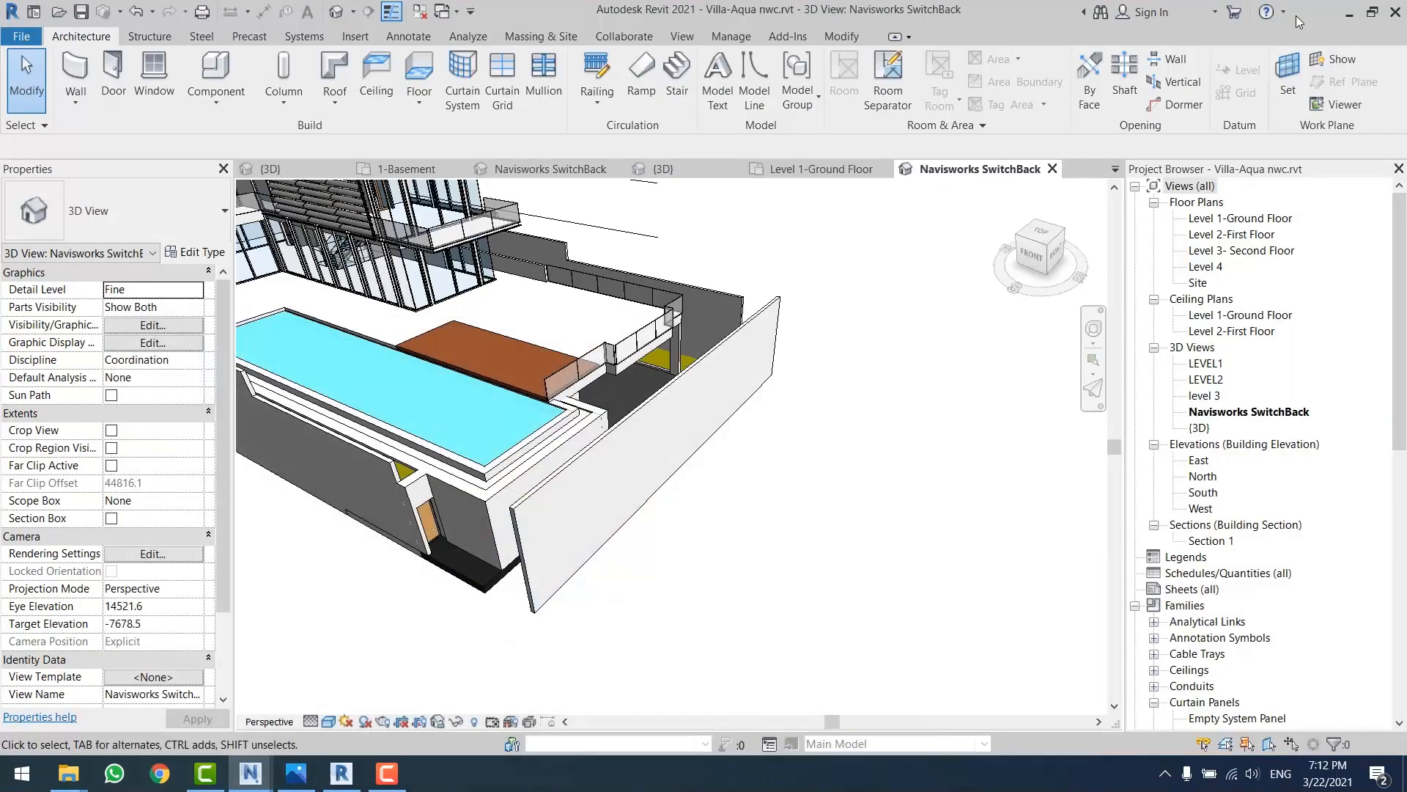
mouse_move(71, 777)
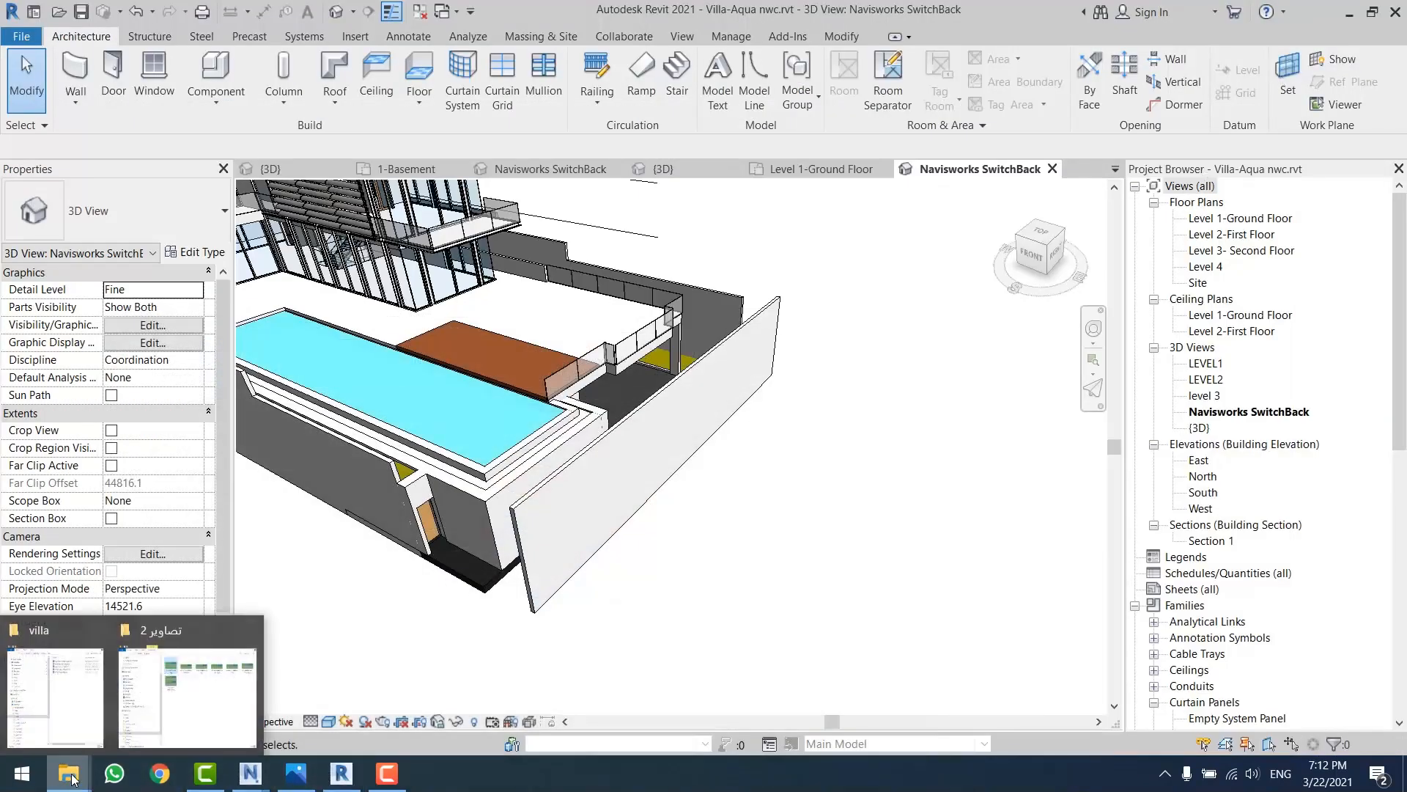
left_click(76, 709)
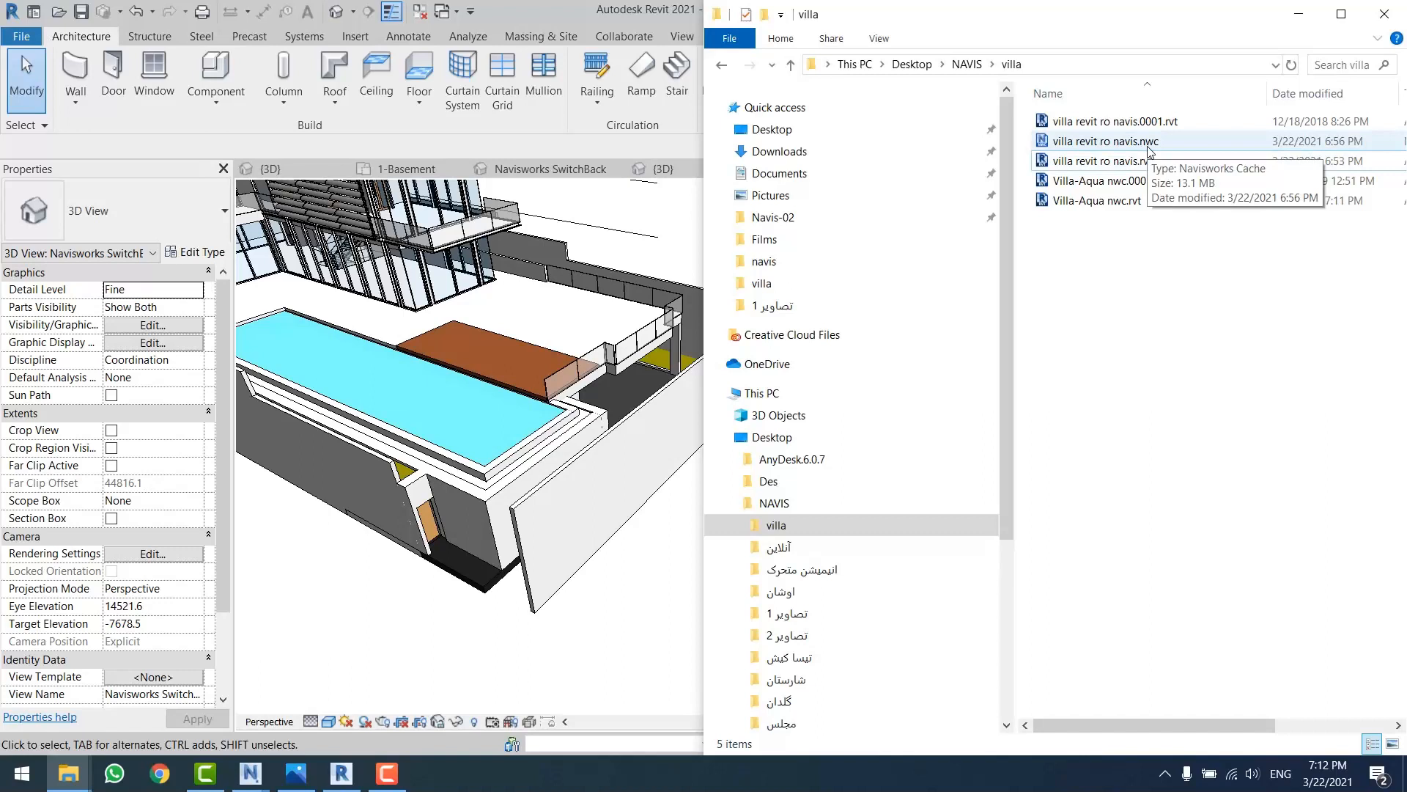
left_click(656, 499)
- Show the NWF and NWD comparison images in Photos, advancing from 4-nwc-conection-clear.jpg to 7-update - switch.jpg
left_click(296, 774)
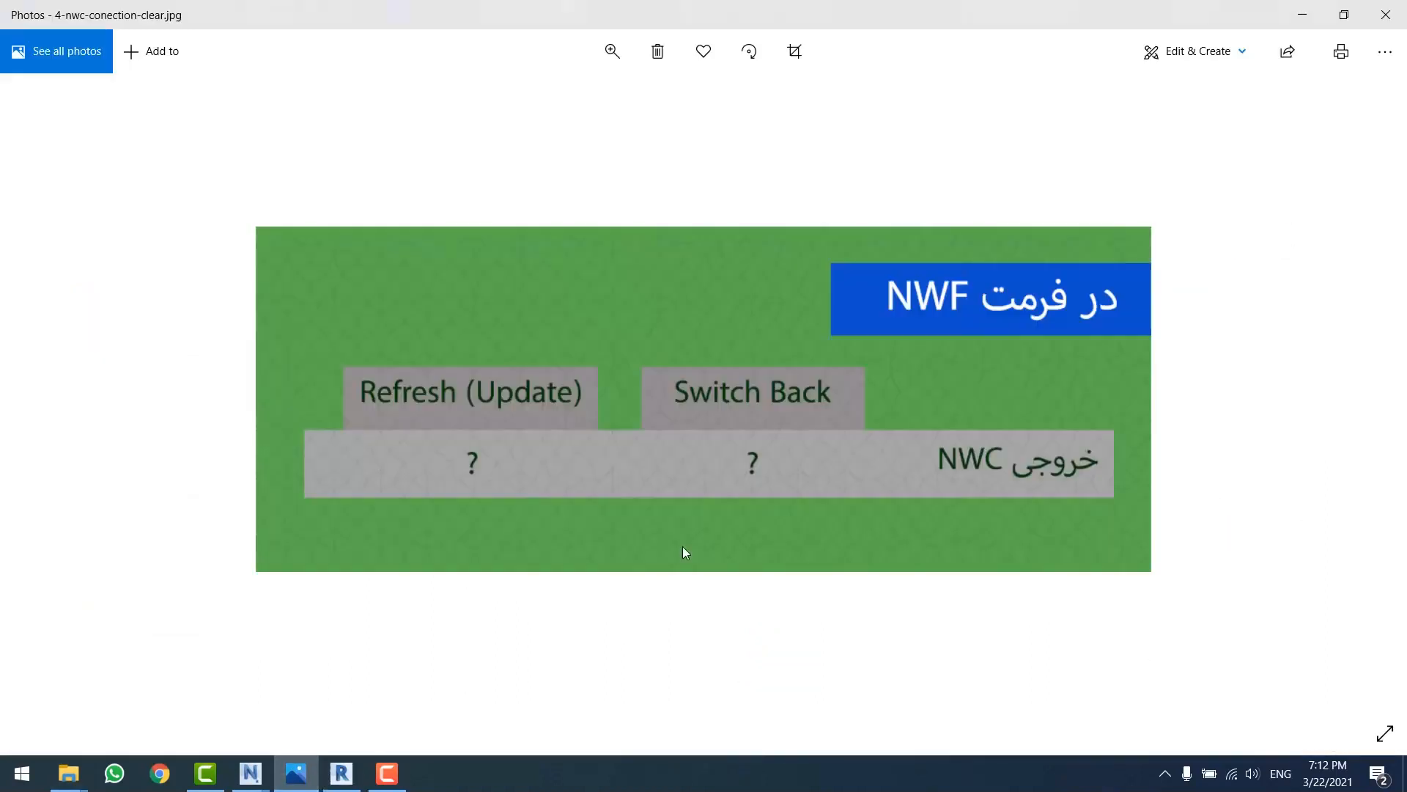
key("Right")
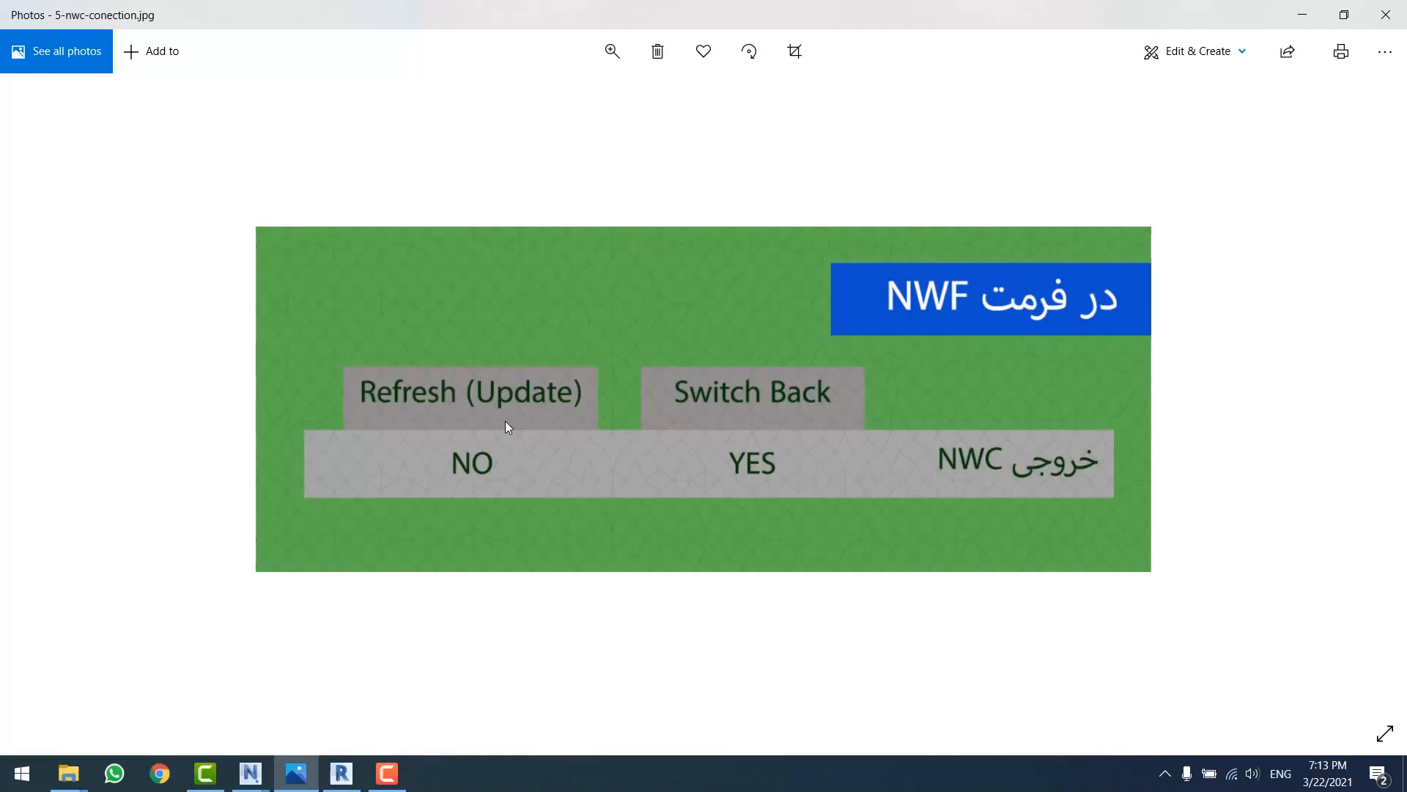
key("Right")
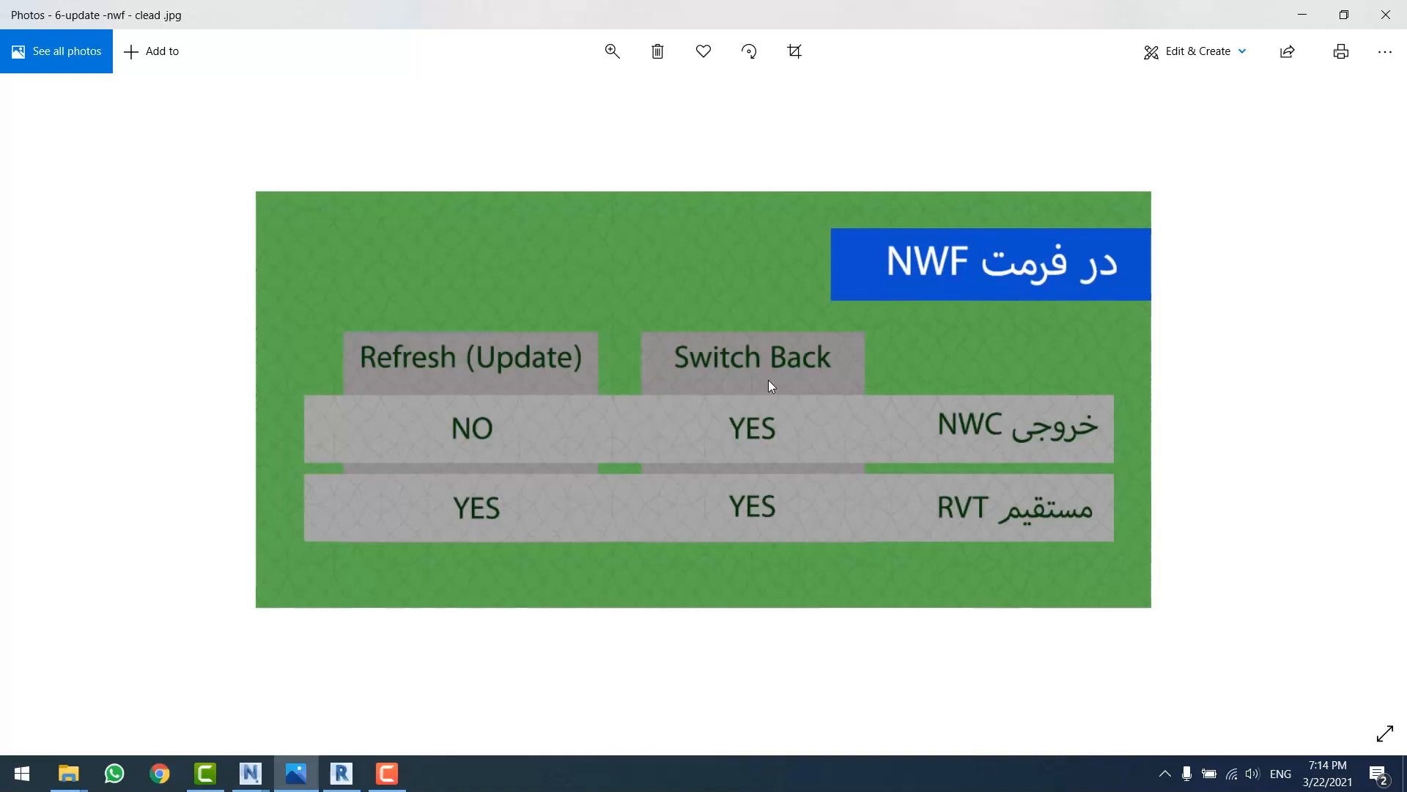
key("Right")
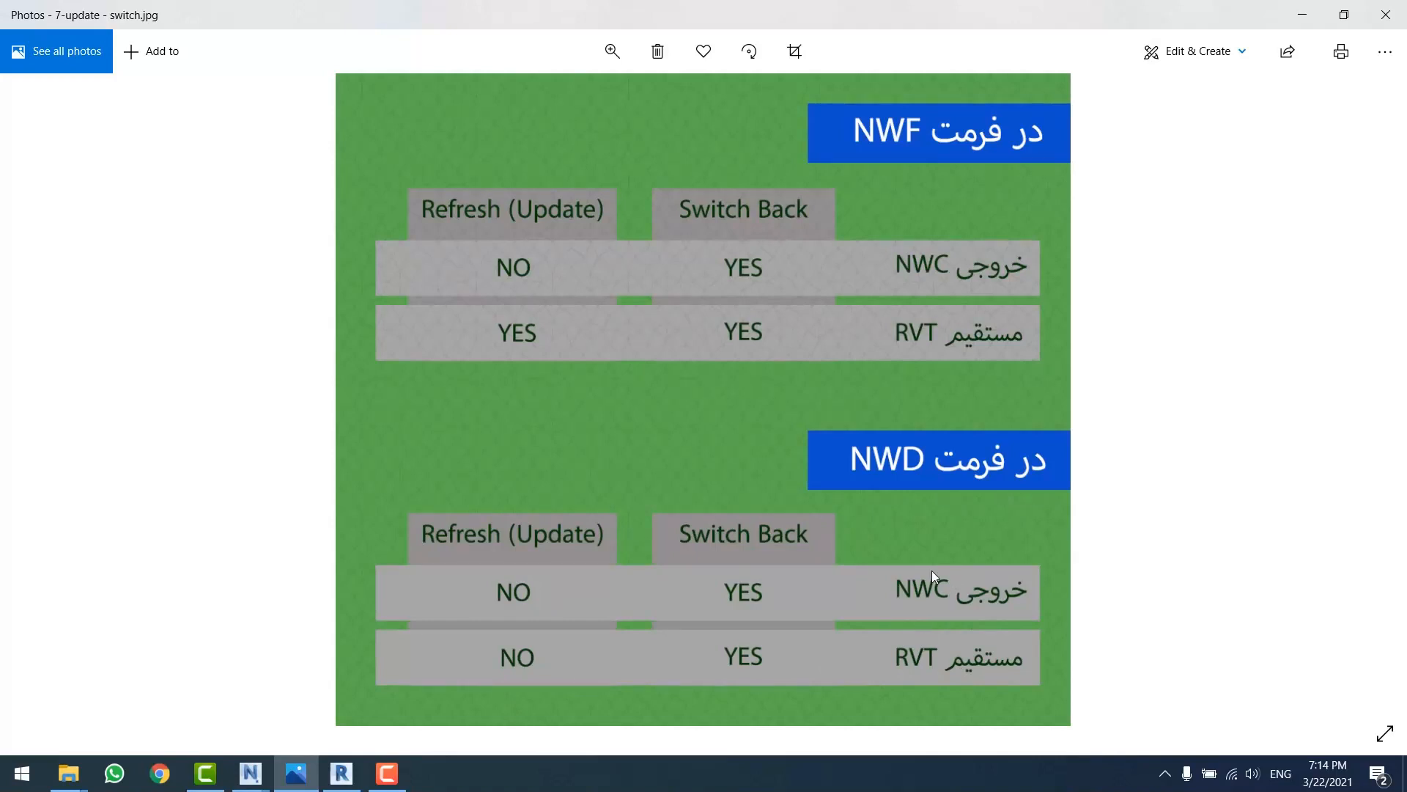
key("Left")
key("Right")
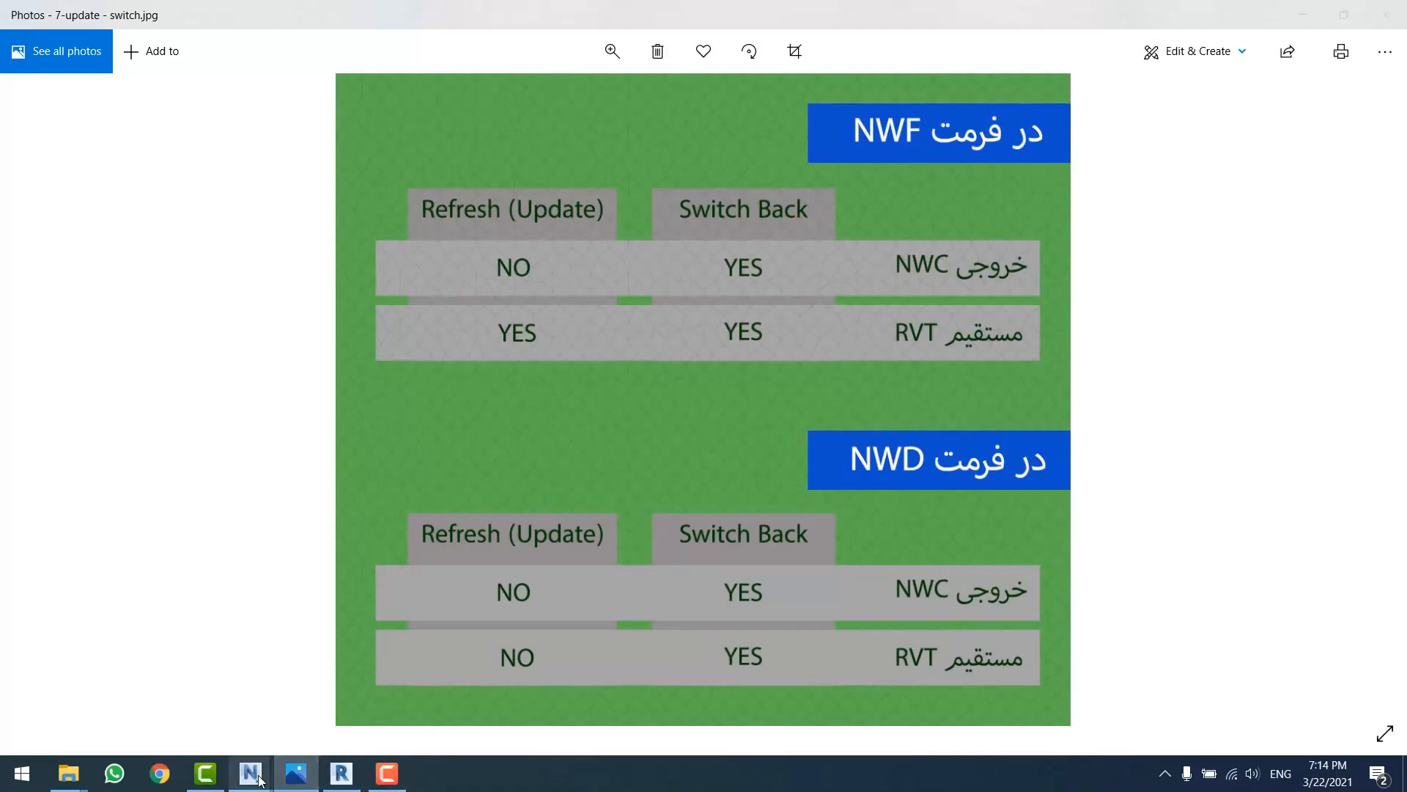
- Switch to villa revit ro navis.nwf in Navisworks, clear the stair selection and collapse the model's levels in the selection tree
mouse_move(250, 773)
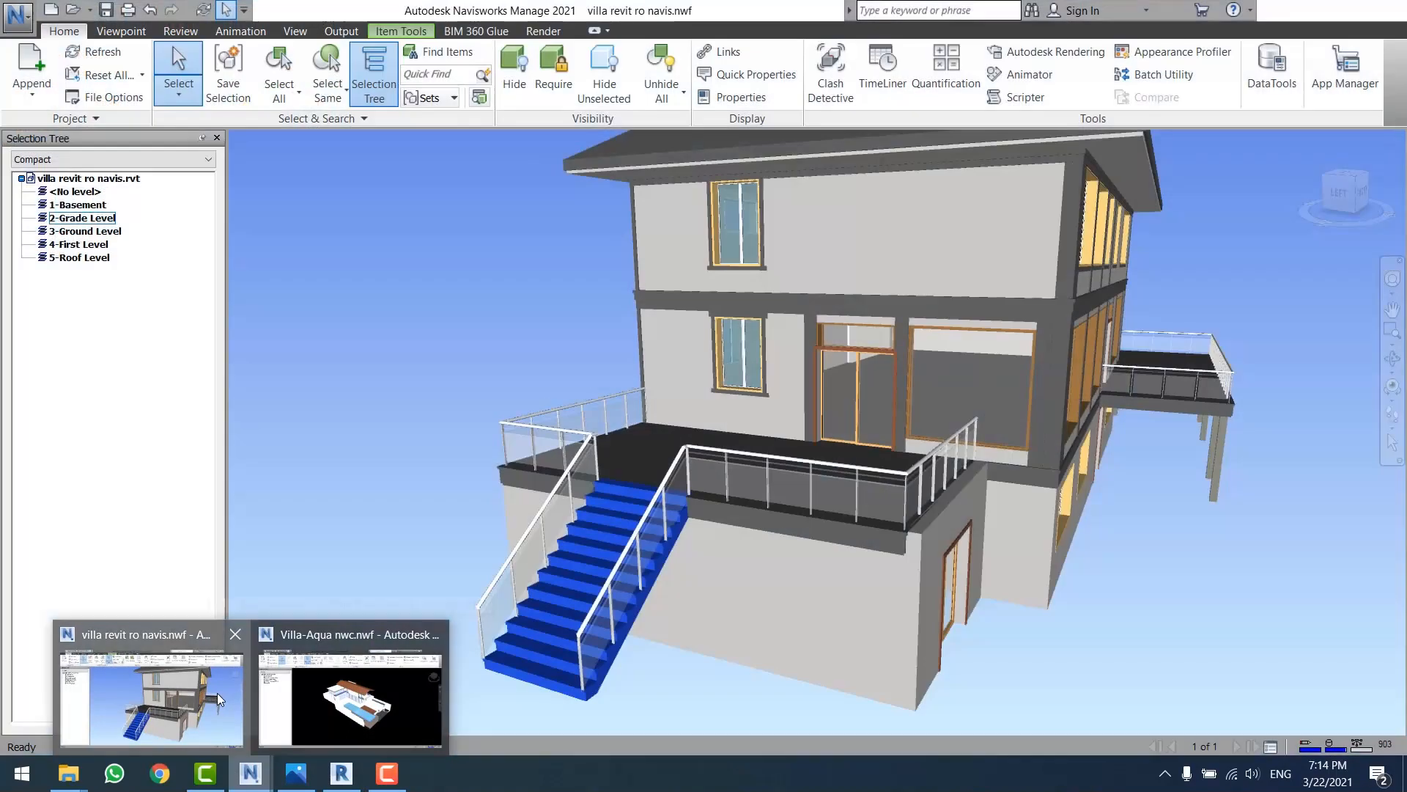
left_click(216, 693)
left_click(354, 354)
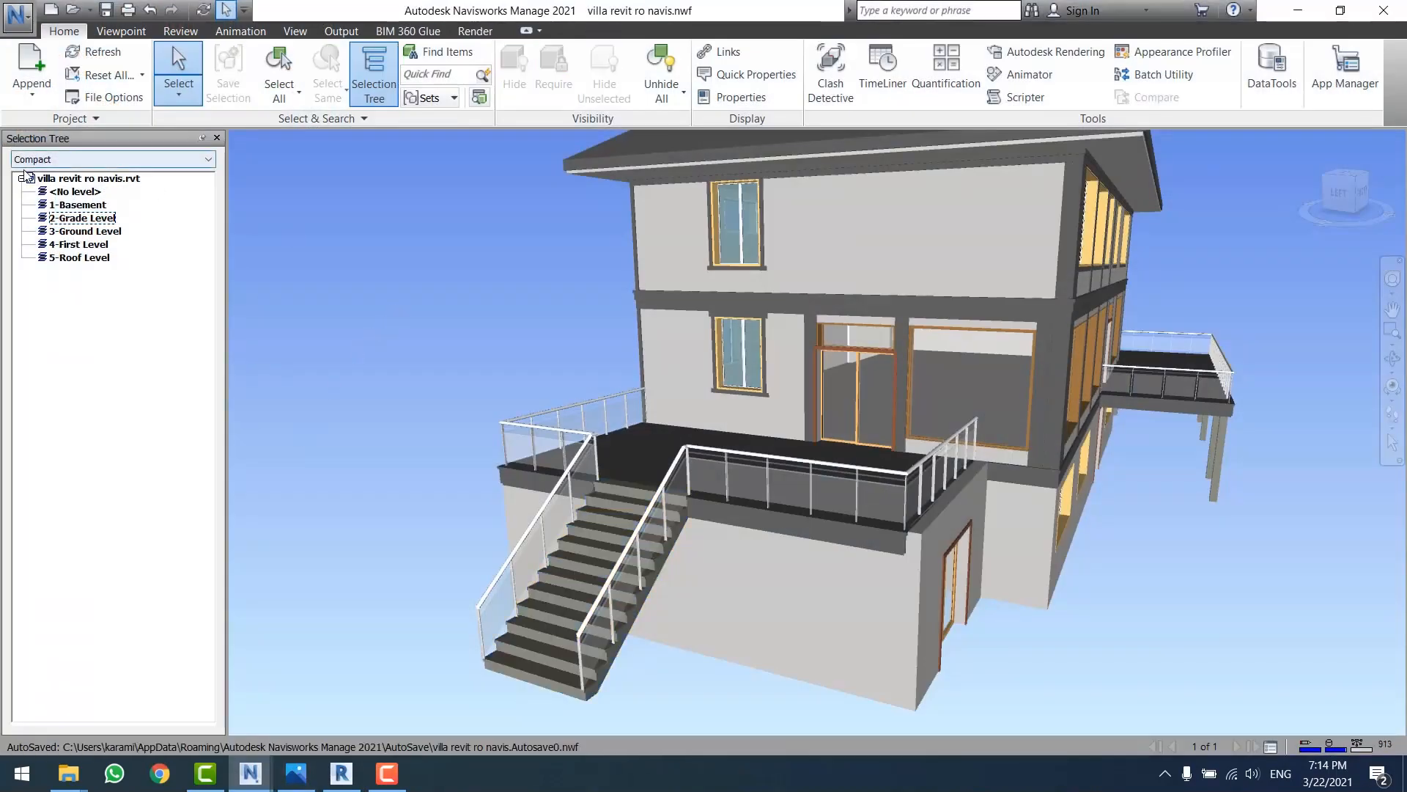
left_click(22, 178)
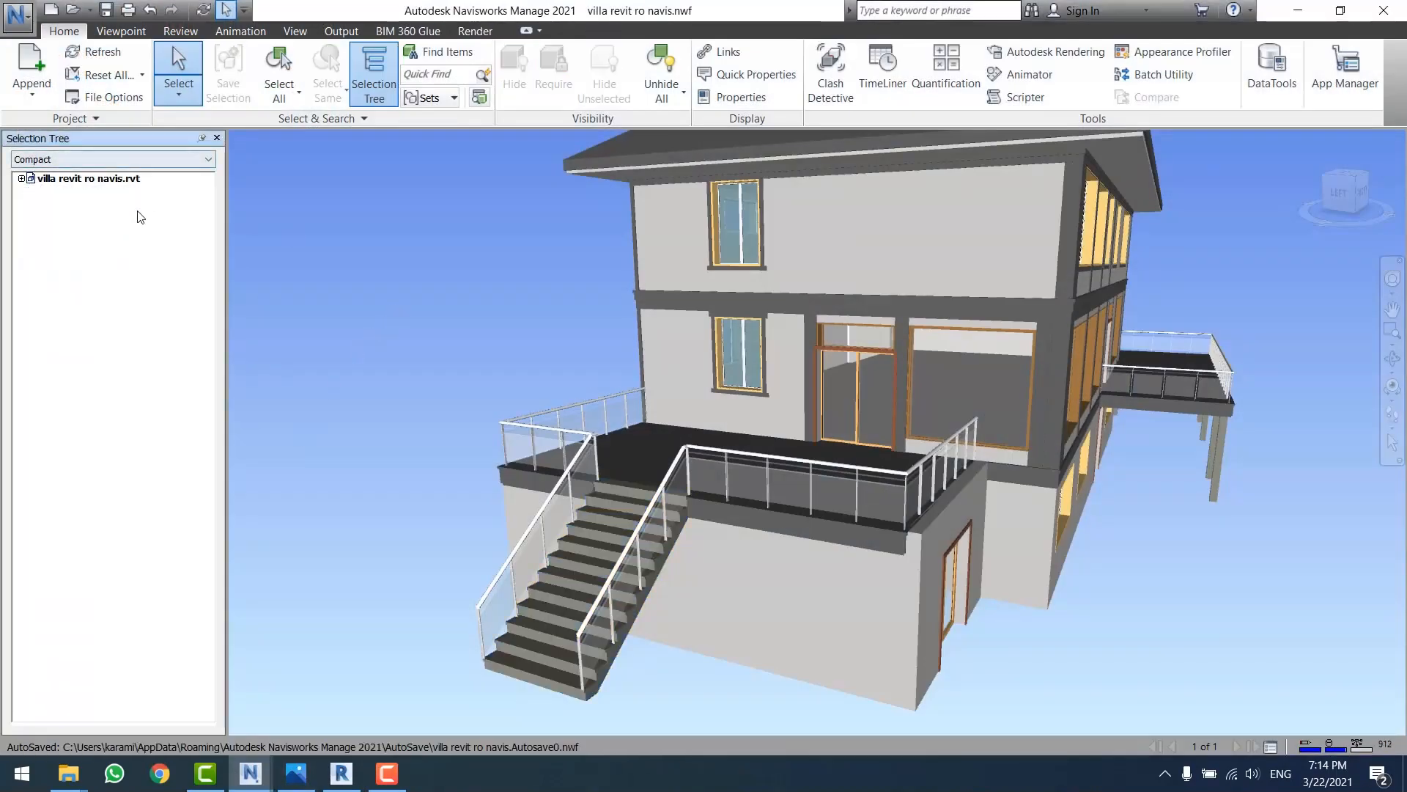
- Save the model to the Desktop as villa revit ro navis.nwd in the Navisworks 2016-2020 (*.nwd) format
middle_click_drag(527, 364, 541, 415, "shift")
scroll(510, 409, "down", 5)
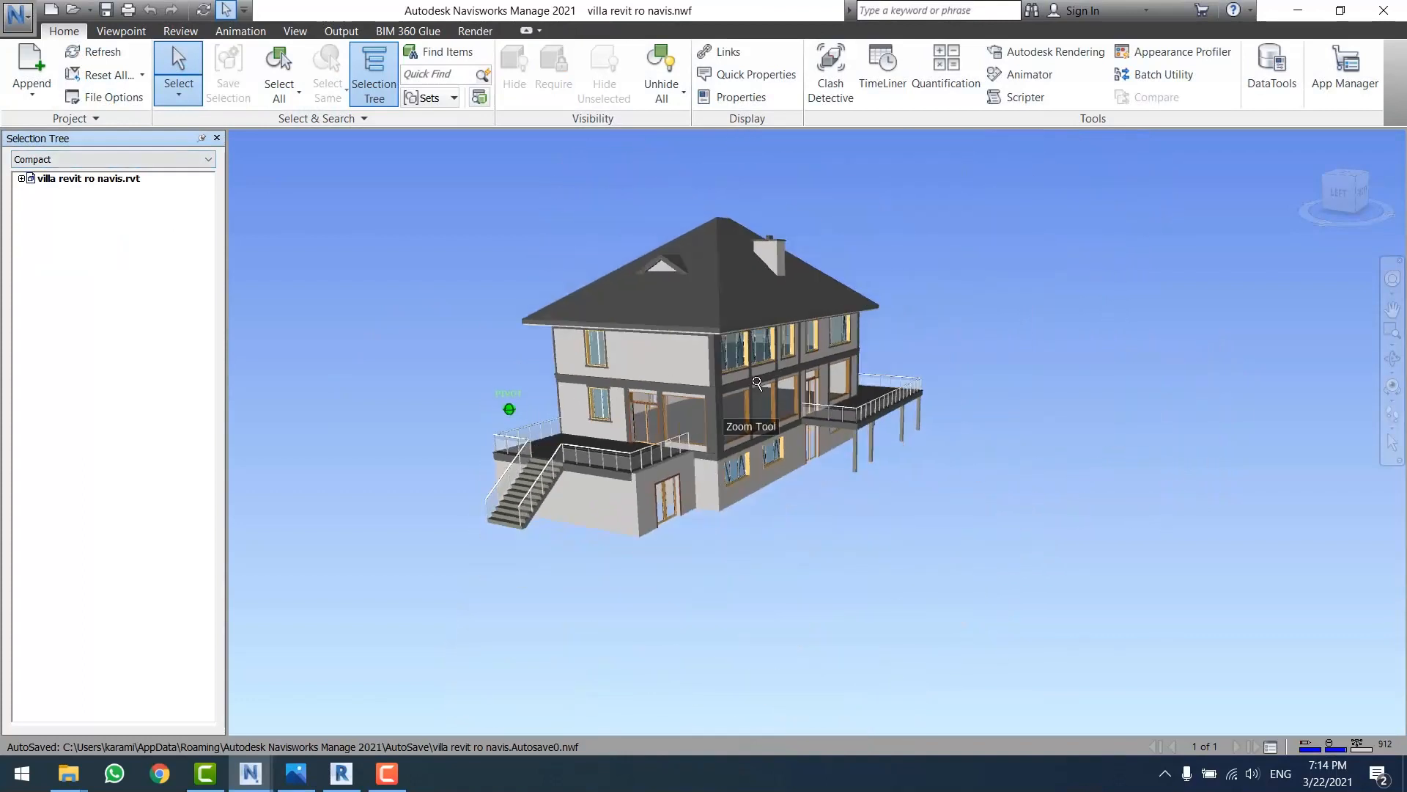
middle_click_drag(755, 381, 864, 422, "shift")
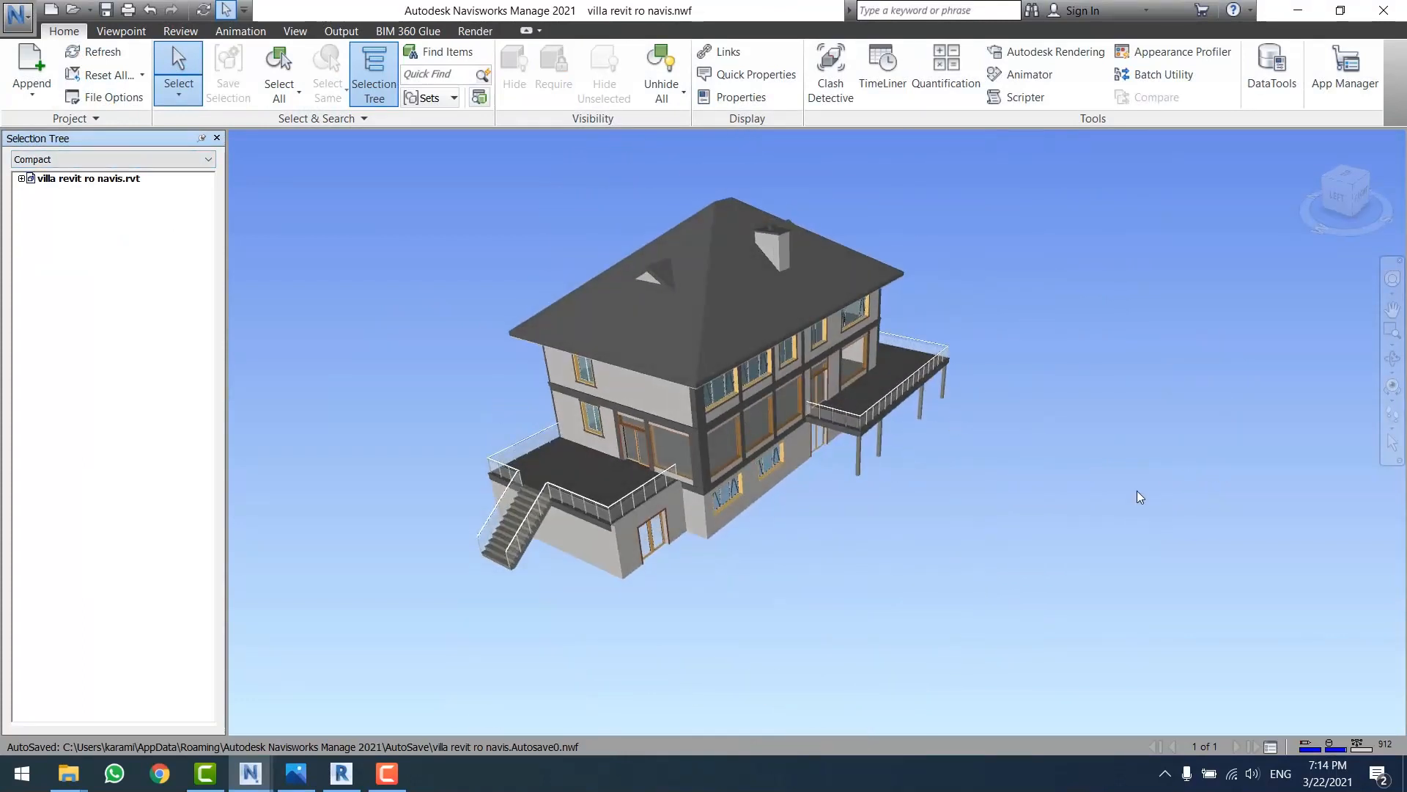
left_click(18, 16)
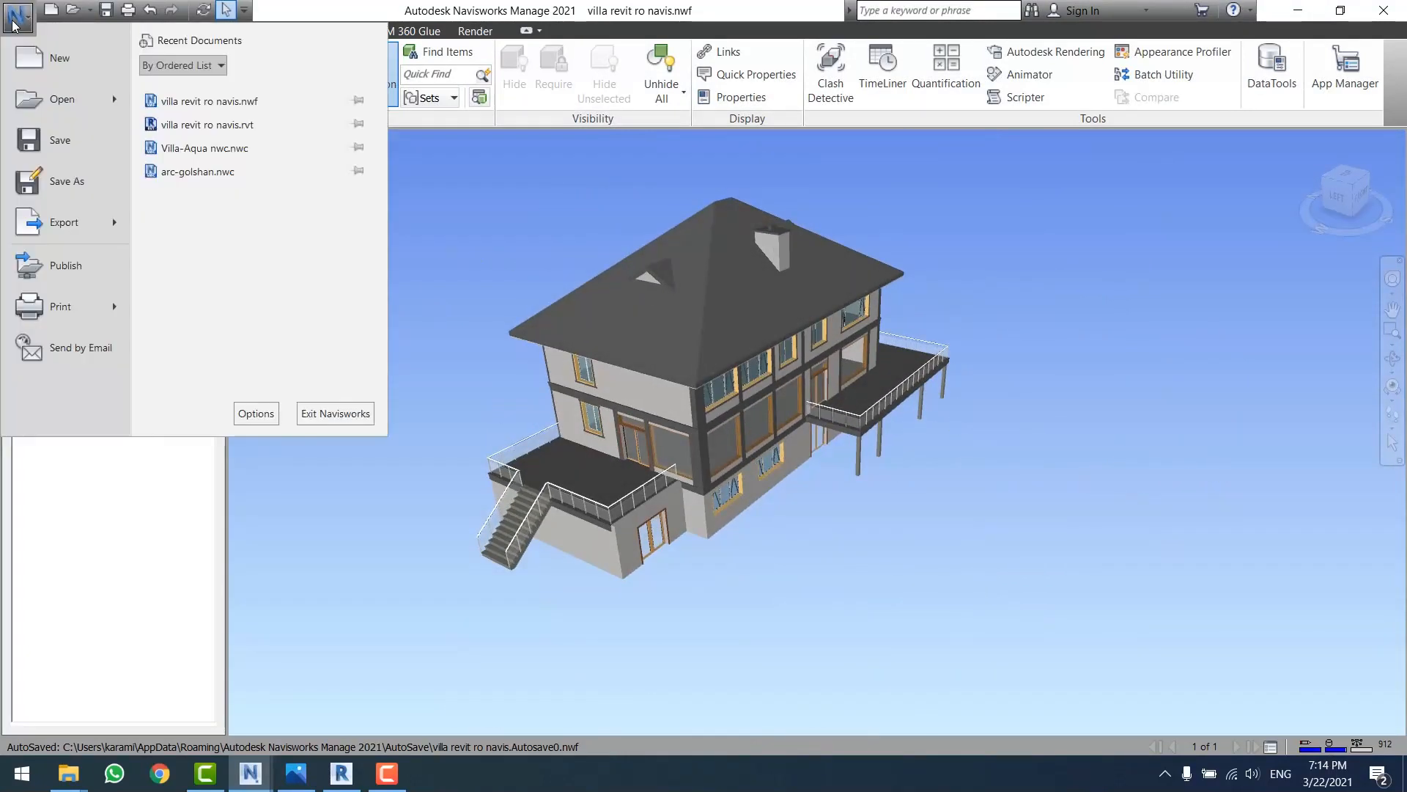
left_click(81, 191)
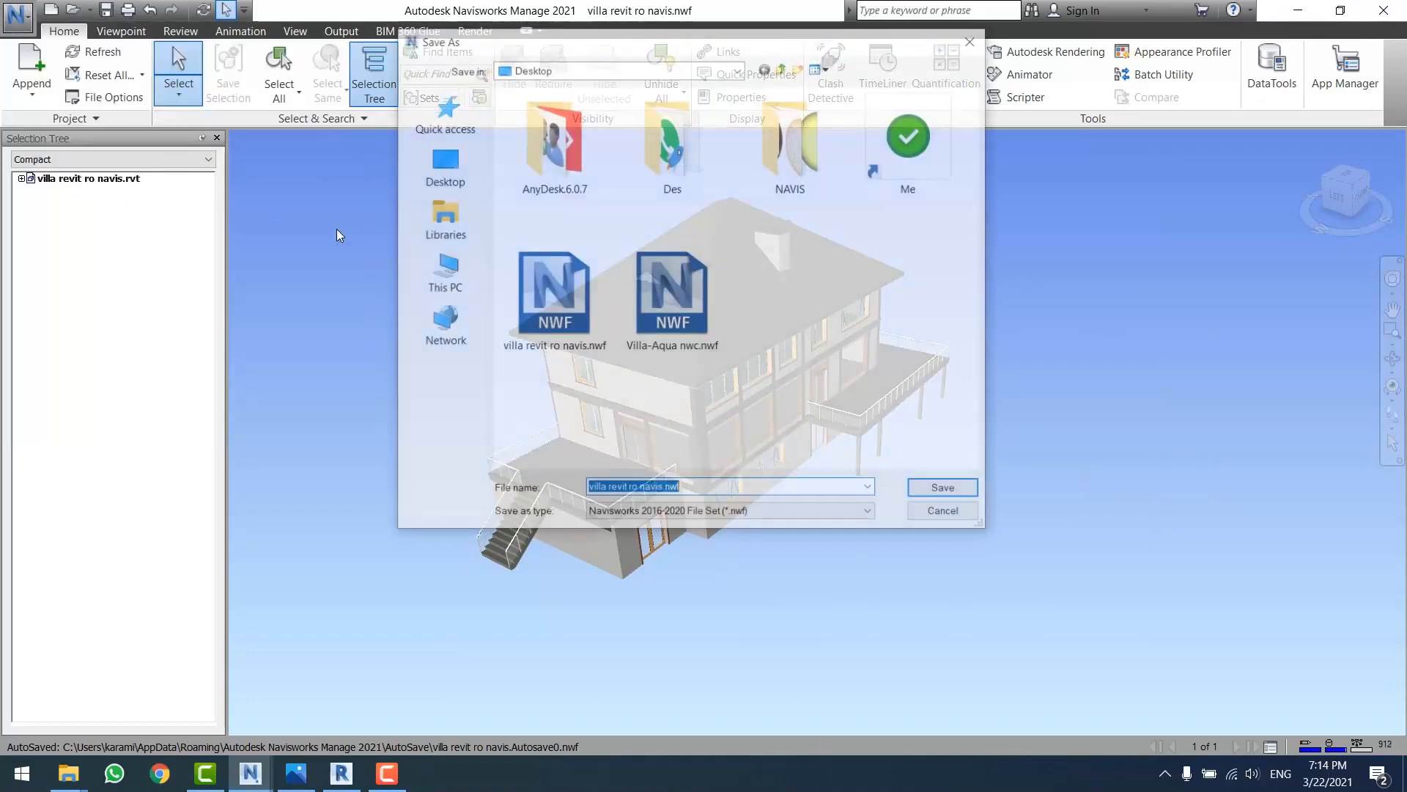
left_click(805, 515)
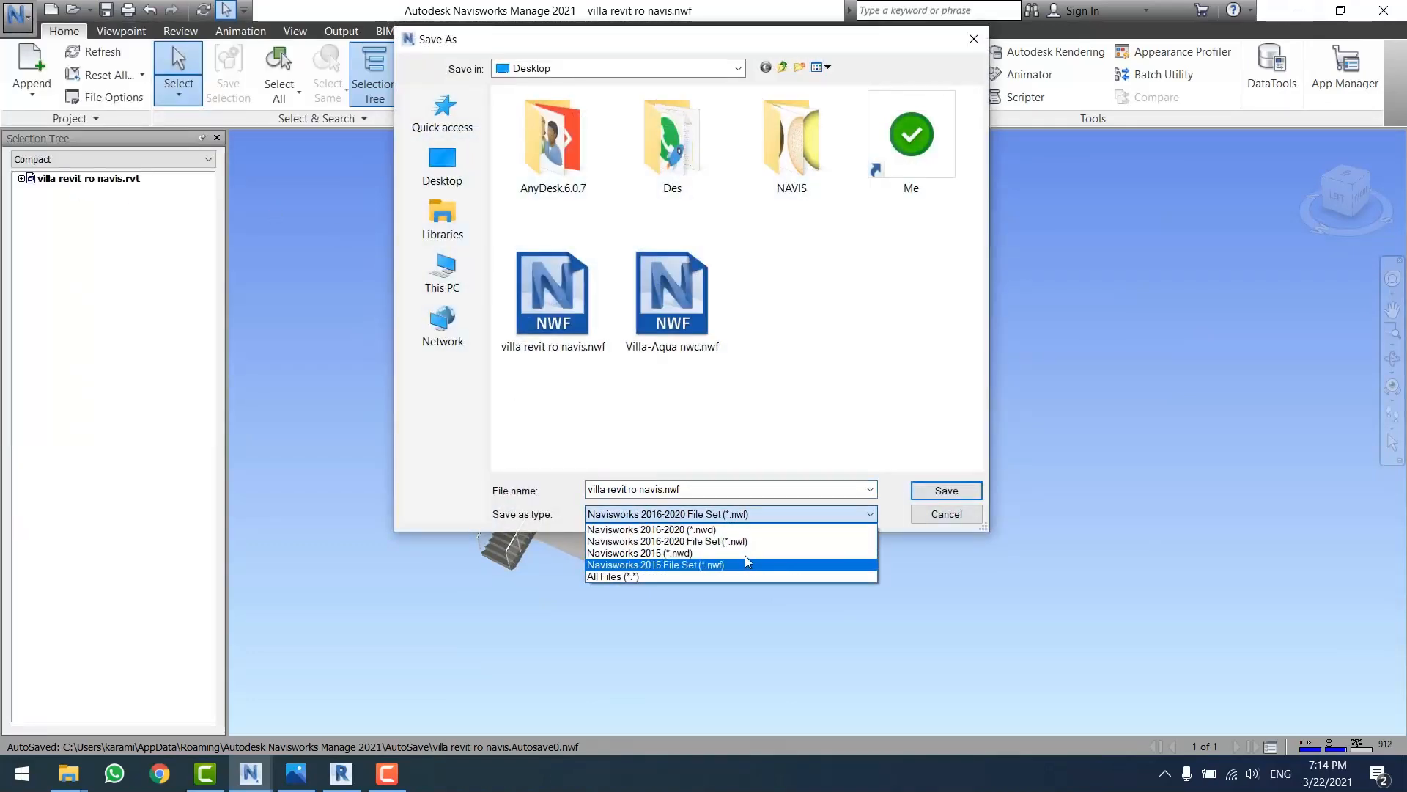
left_click(741, 529)
left_click(722, 491)
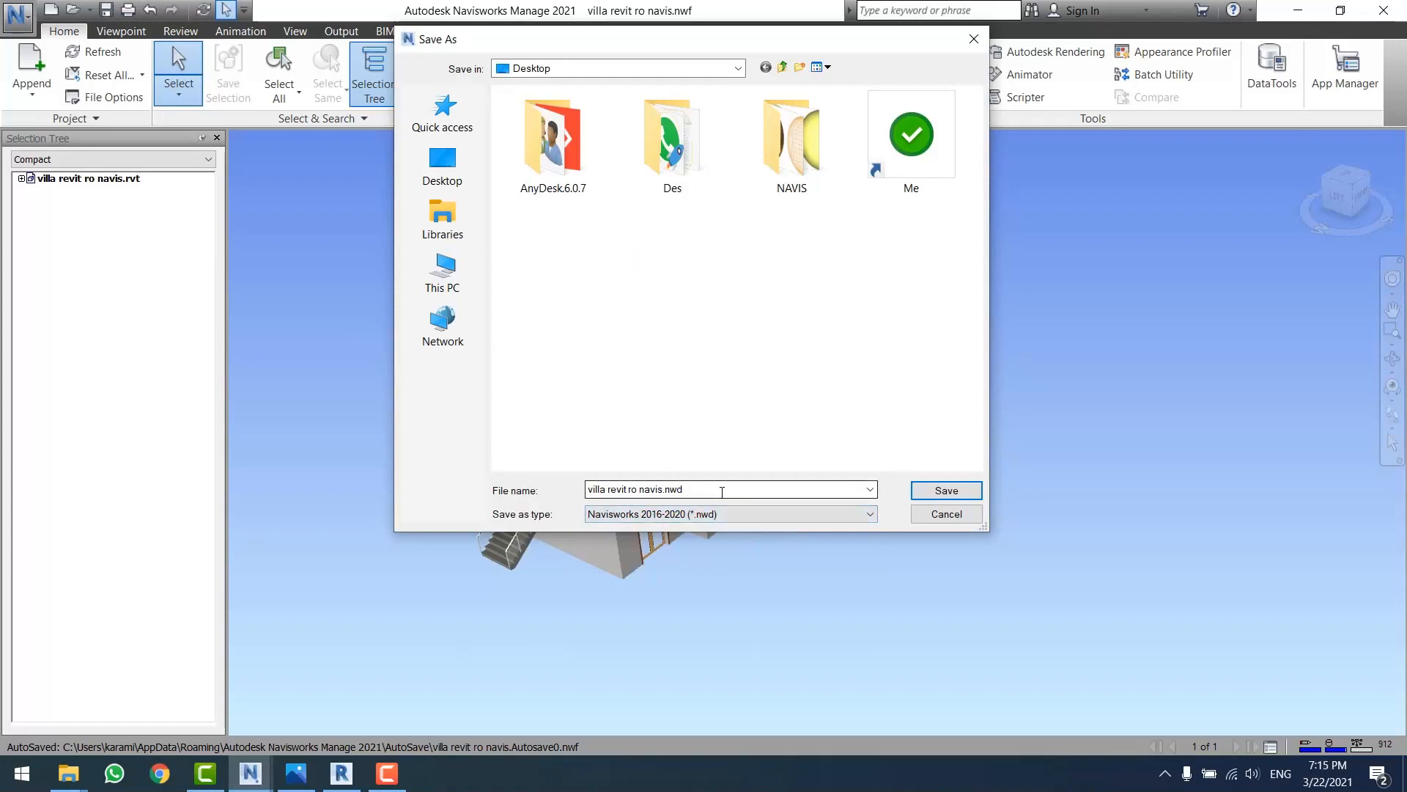
left_click(935, 491)
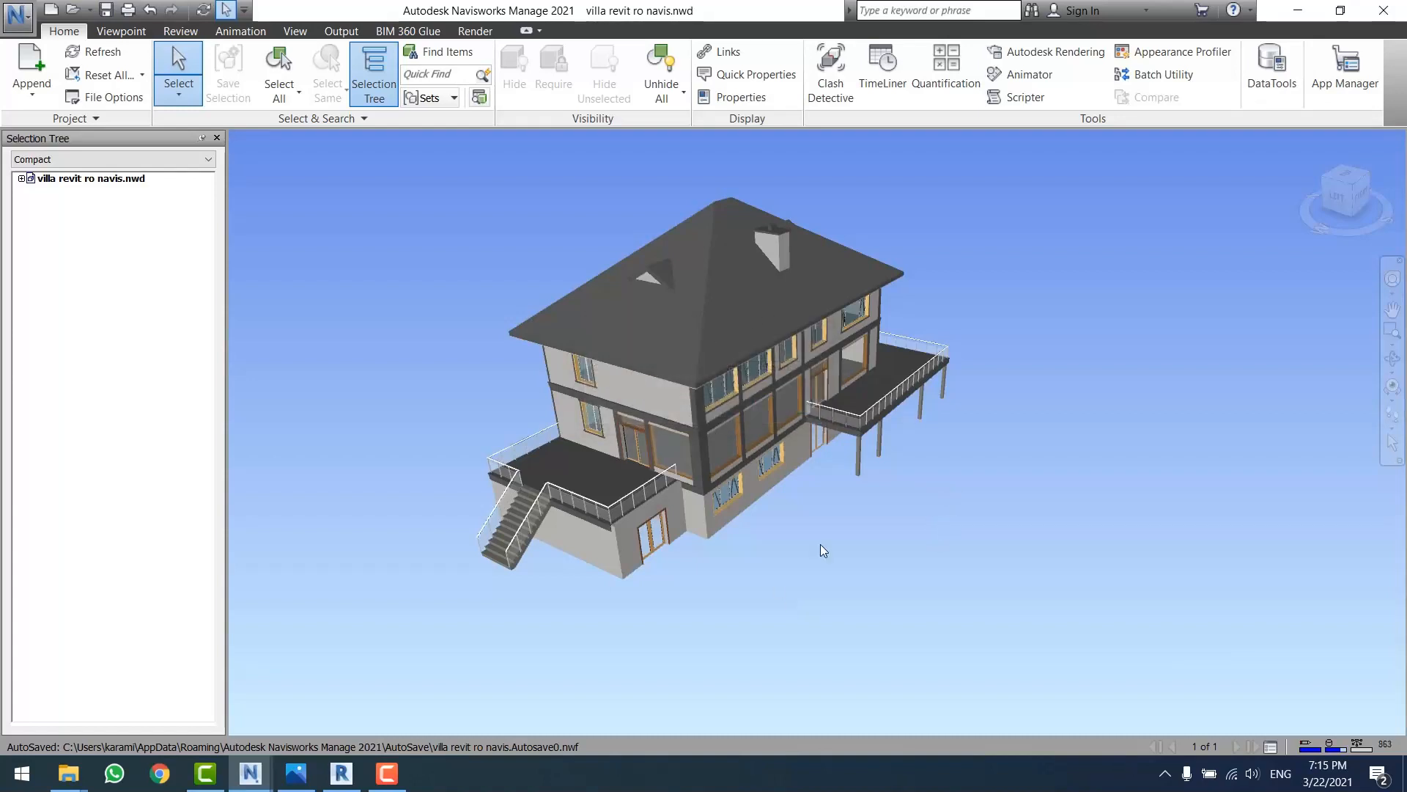
- Select the first-level exterior wall, use SwitchBack to locate it in Revit, and clear the wall selection there
scroll(798, 454, "up", 2)
left_click(608, 366)
right_click(608, 368)
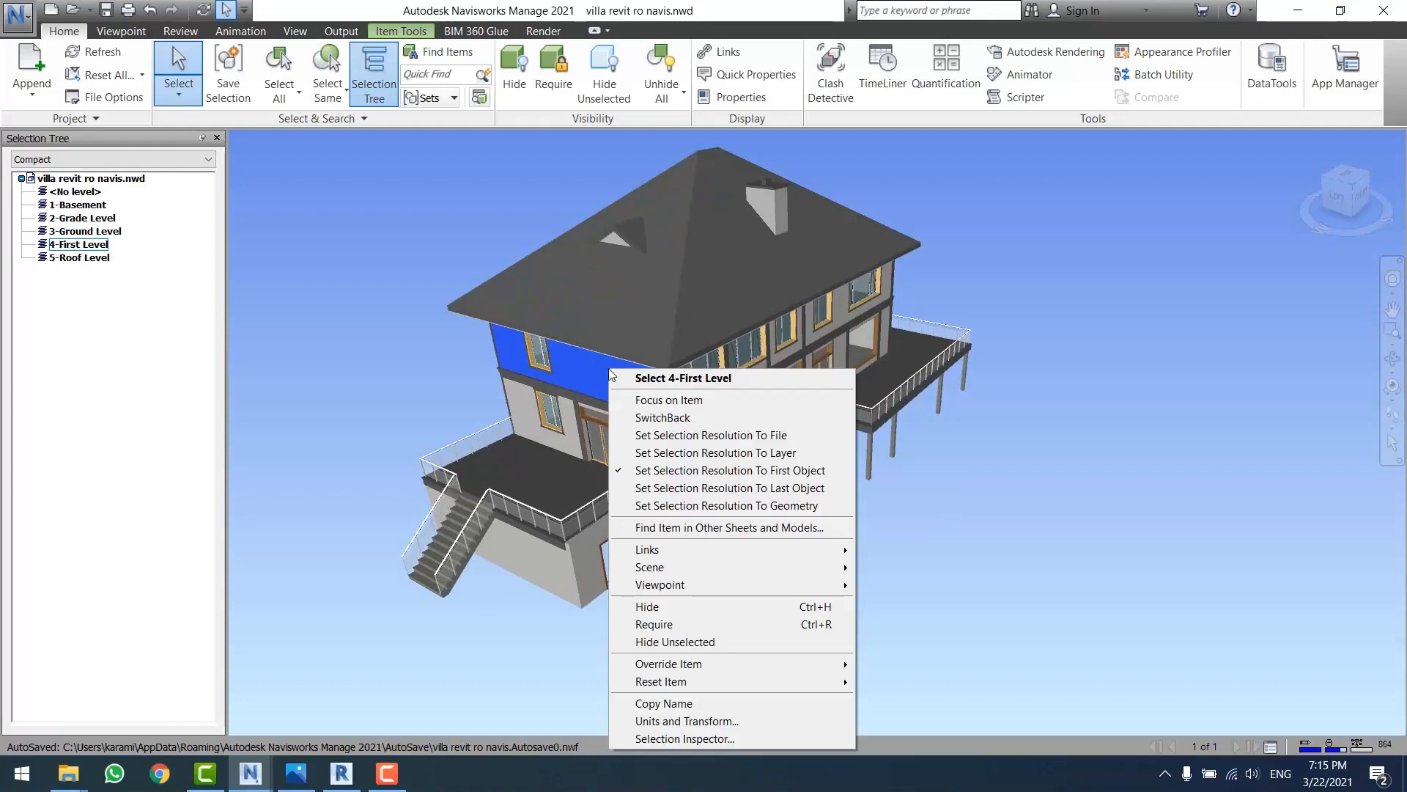
left_click(689, 419)
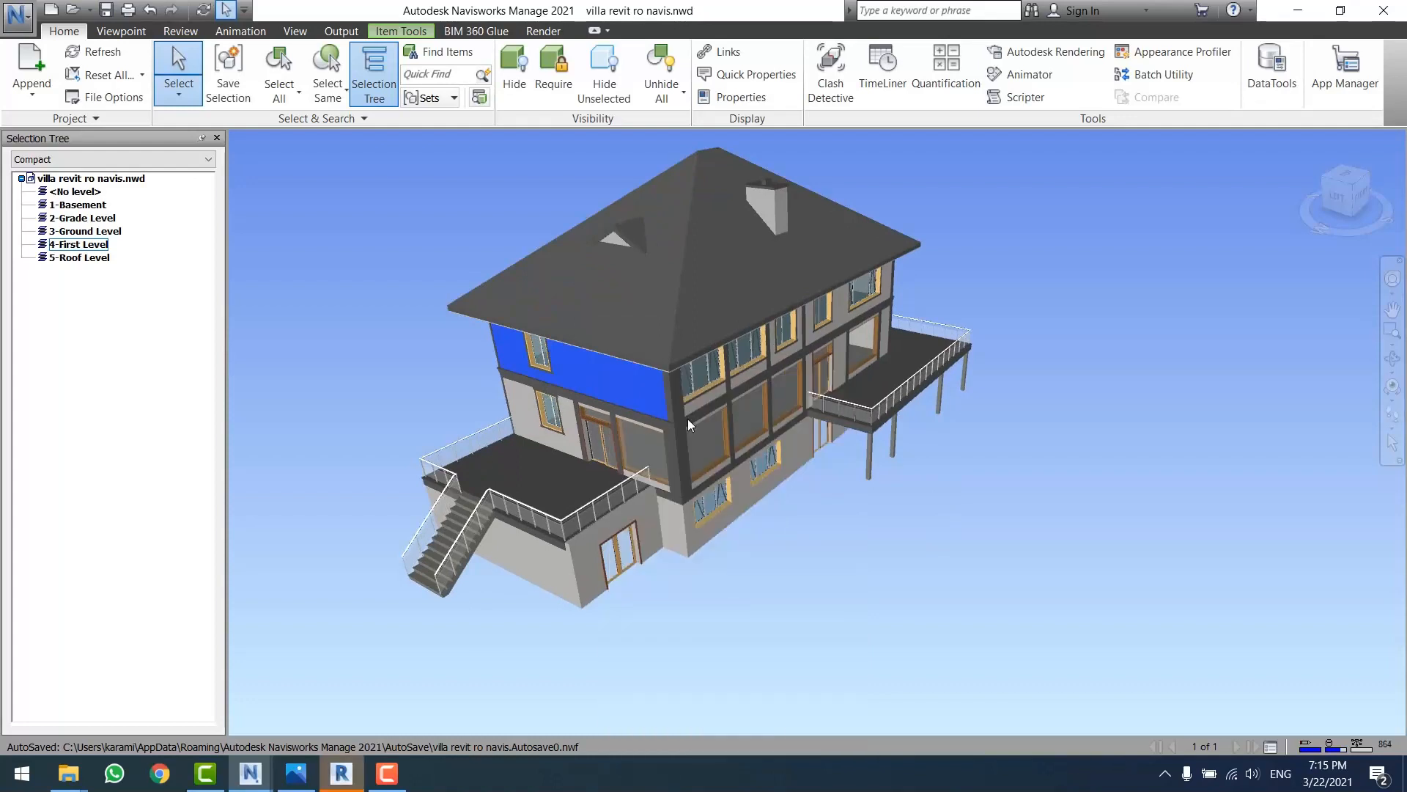
left_click(341, 773)
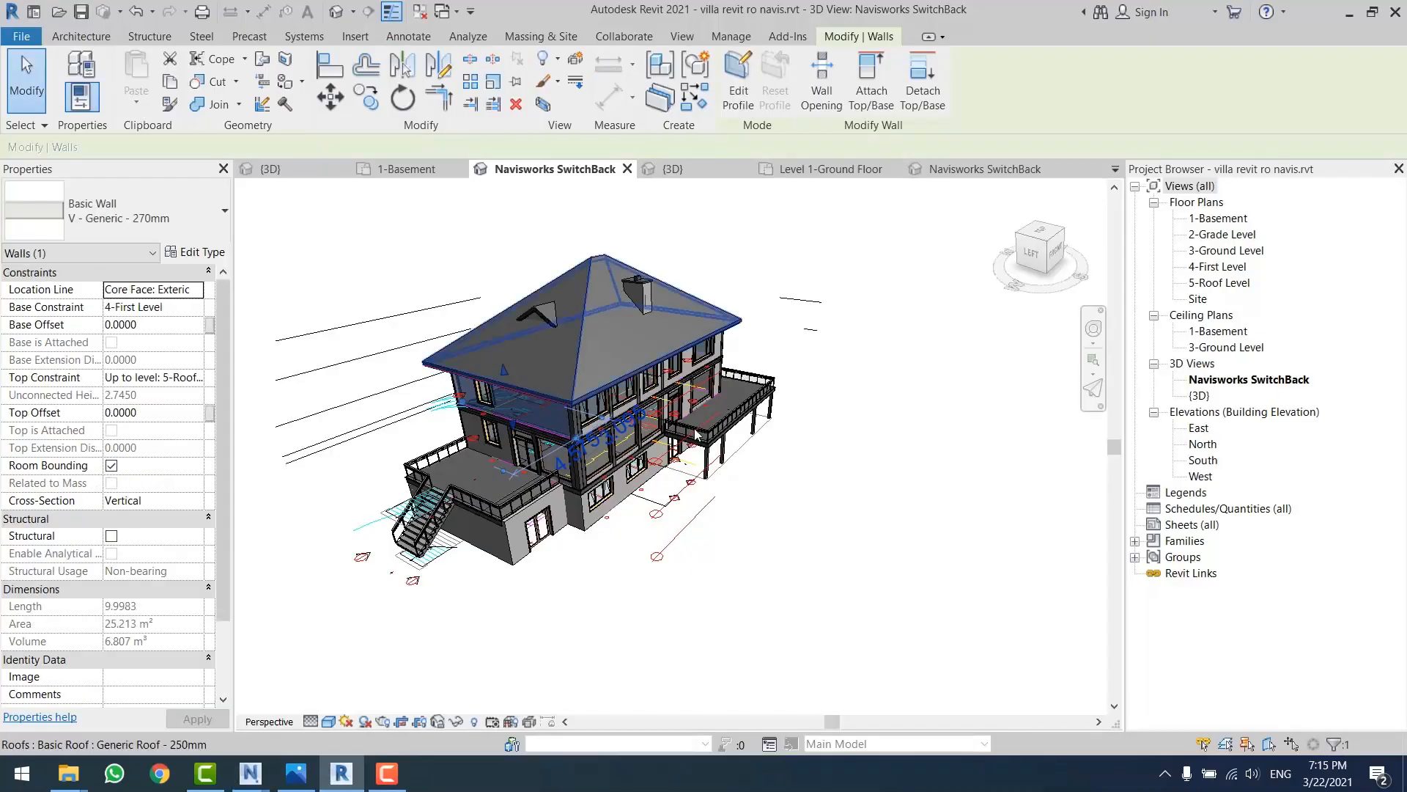
left_click(857, 463)
- Draw a Generic - 30 mm Brick wall about 5.43 m long beside the villa and move it outward from the building
scroll(793, 461, "up", 2)
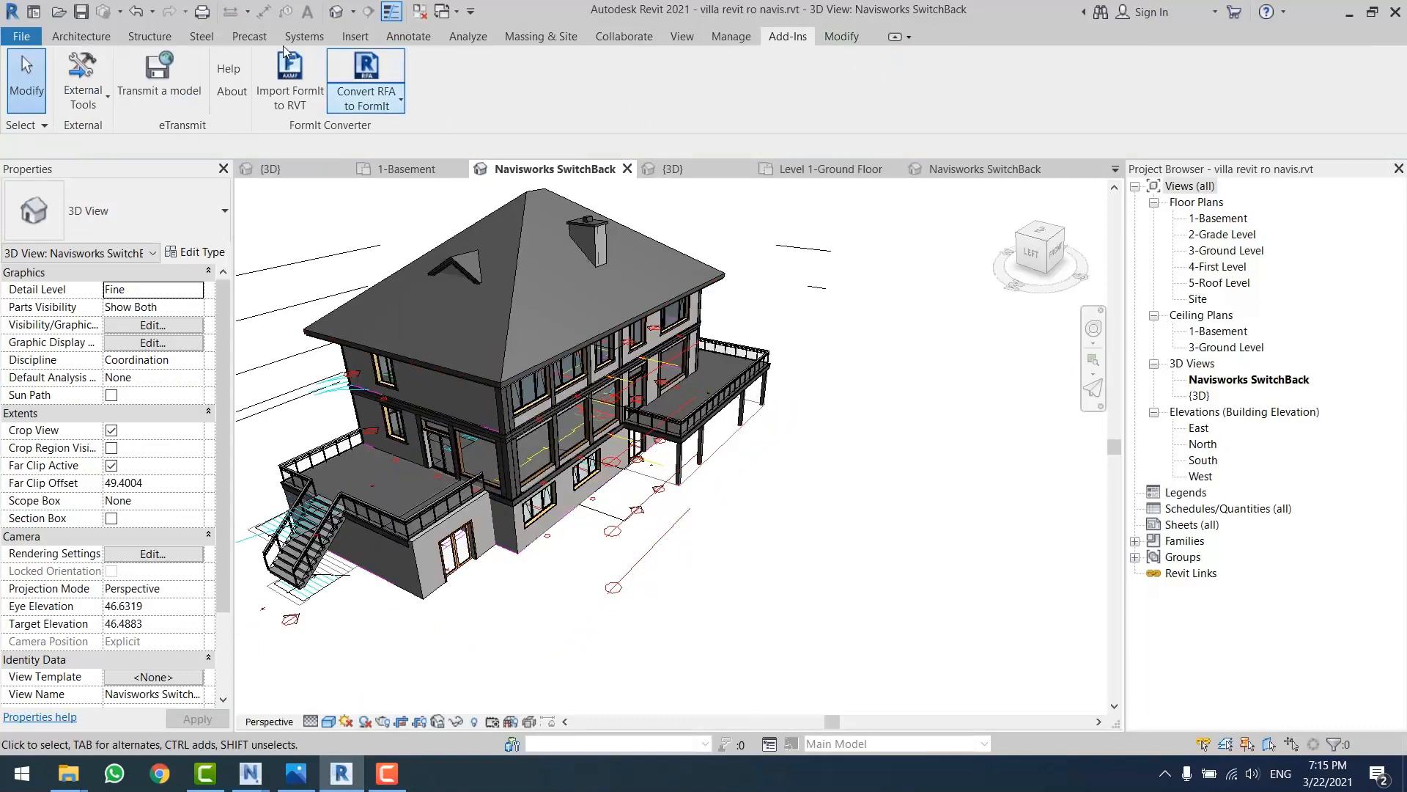
left_click(80, 36)
left_click(83, 69)
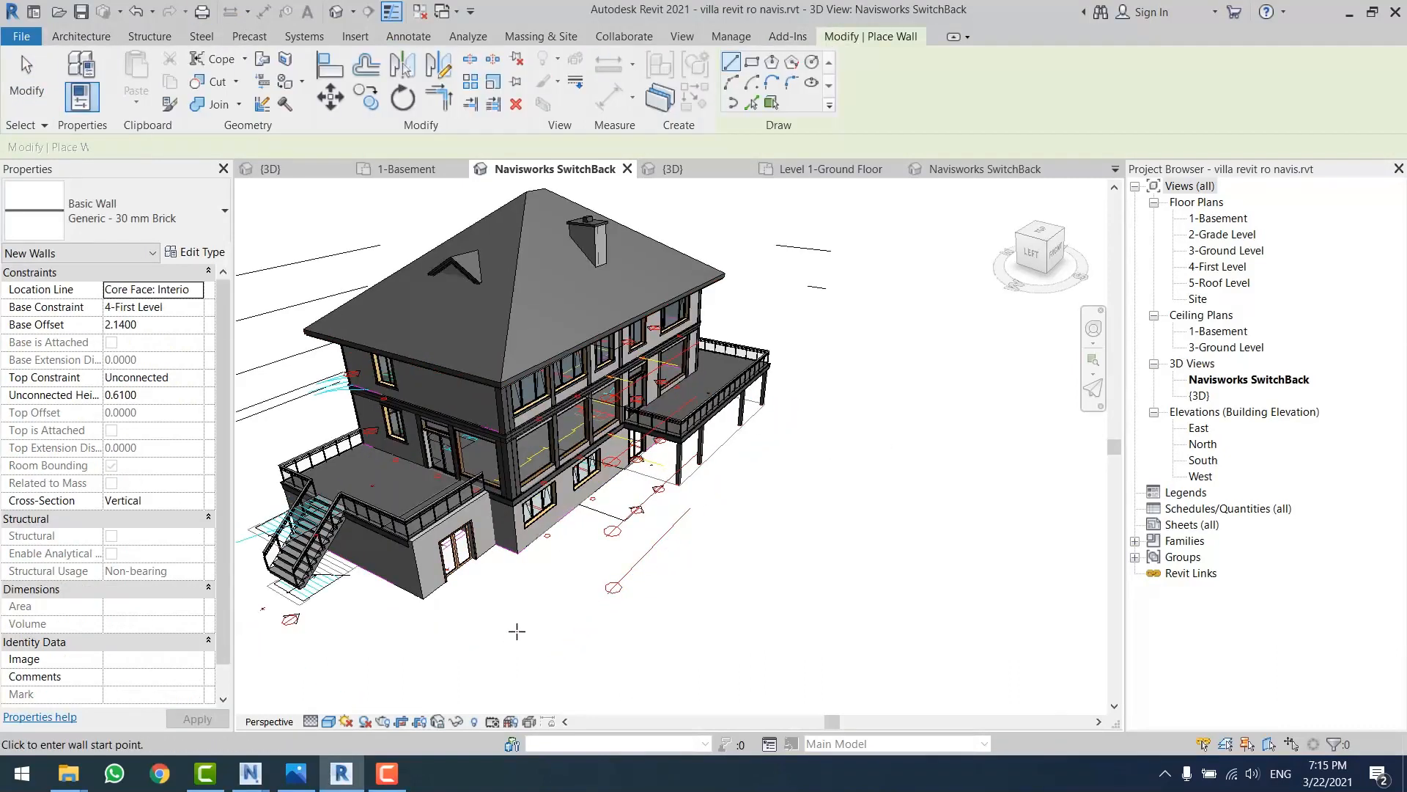
left_click(517, 631)
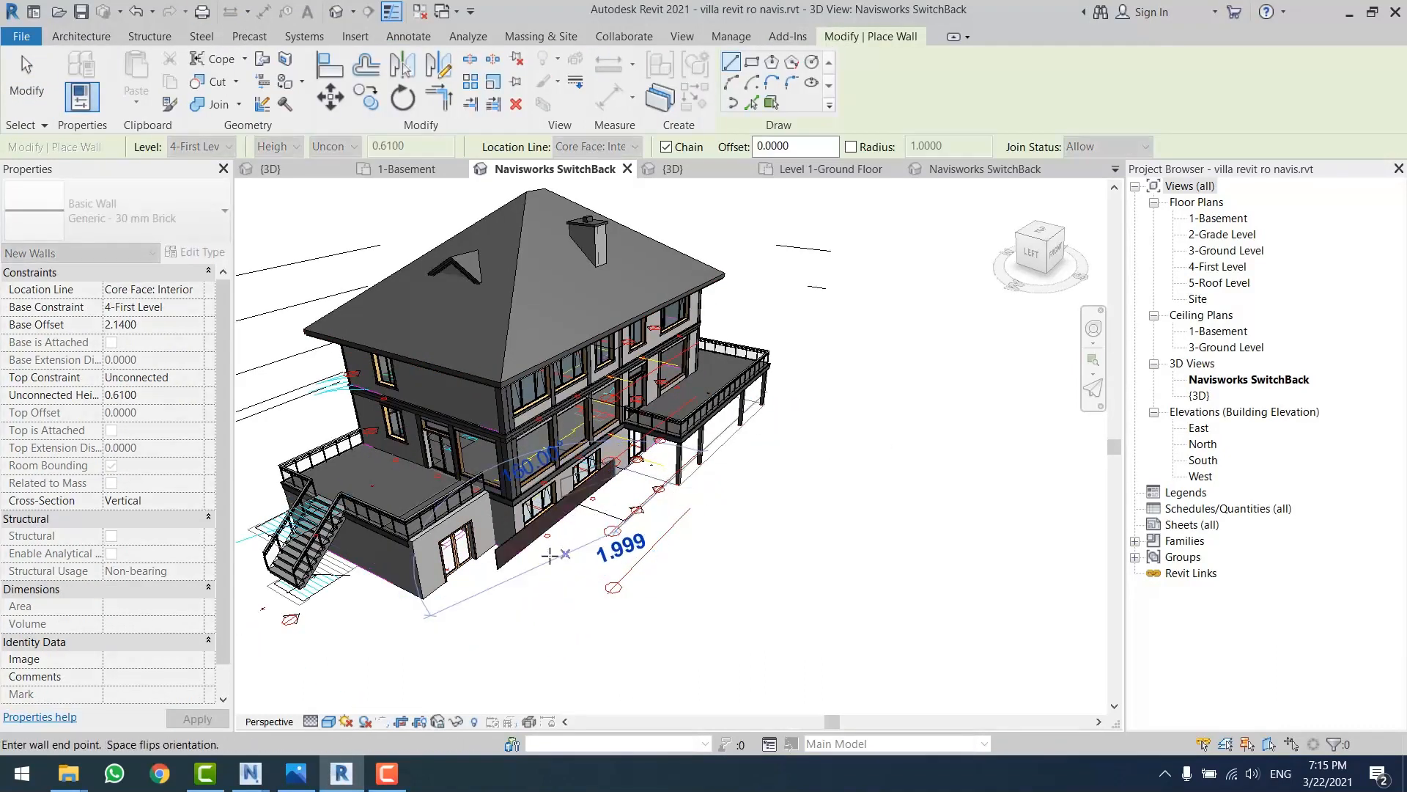
key("Escape")
key("Escape")
left_click(512, 555)
left_click_drag(513, 554, 544, 570)
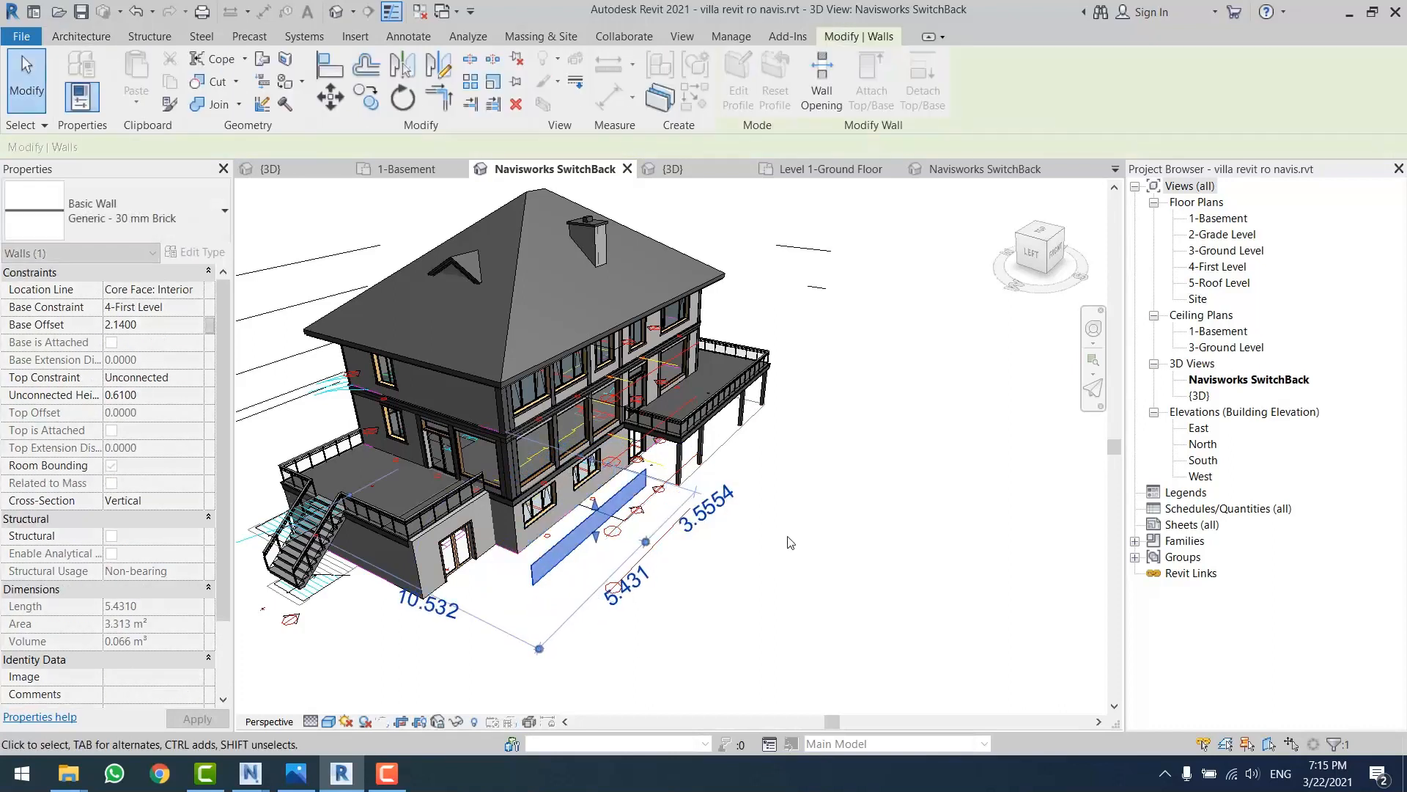
left_click(791, 543)
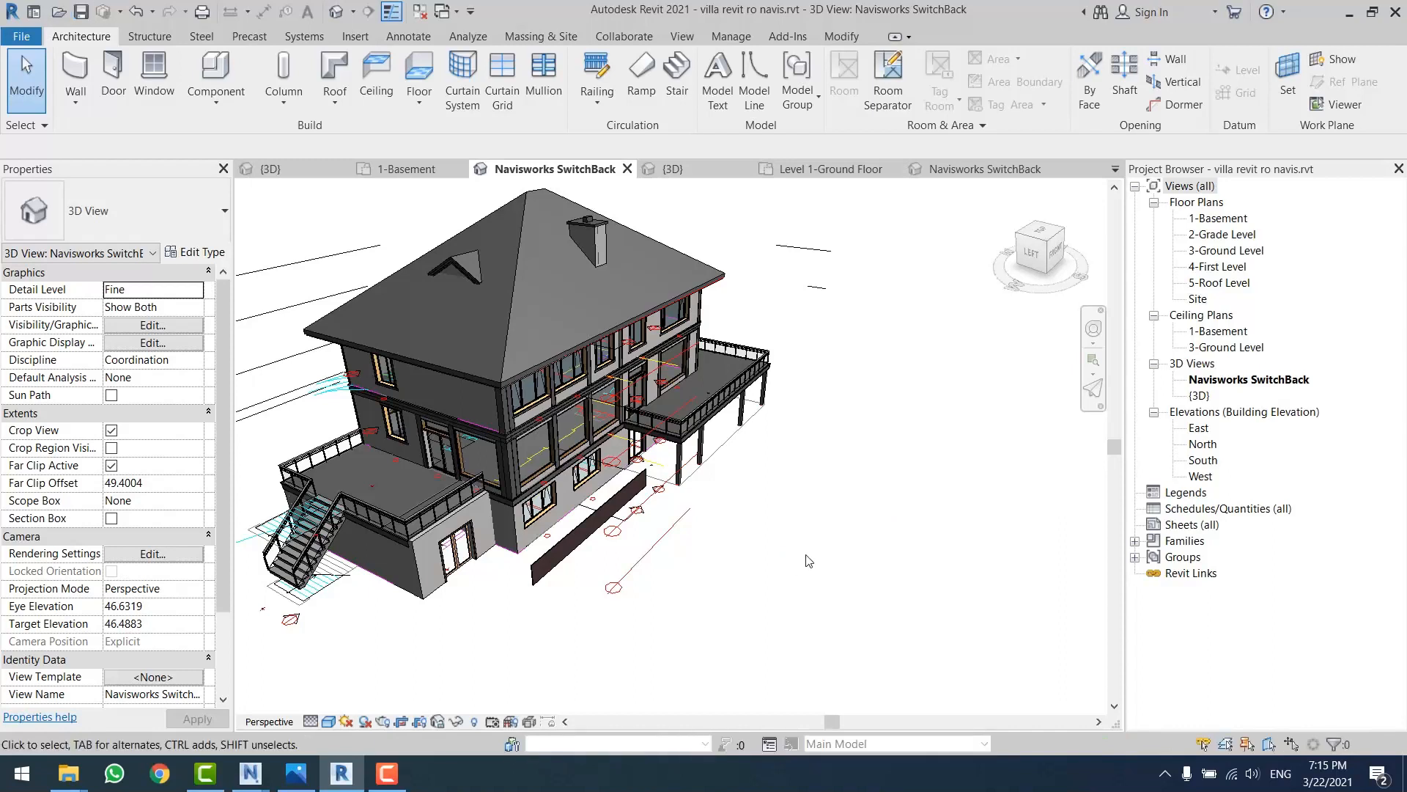
- Switch to villa revit ro navis.nwd in Navisworks, clear the wall selection, and show 7-update - switch.jpg in Photos
left_click_drag(775, 589, 278, 754)
mouse_move(250, 774)
left_click(151, 692)
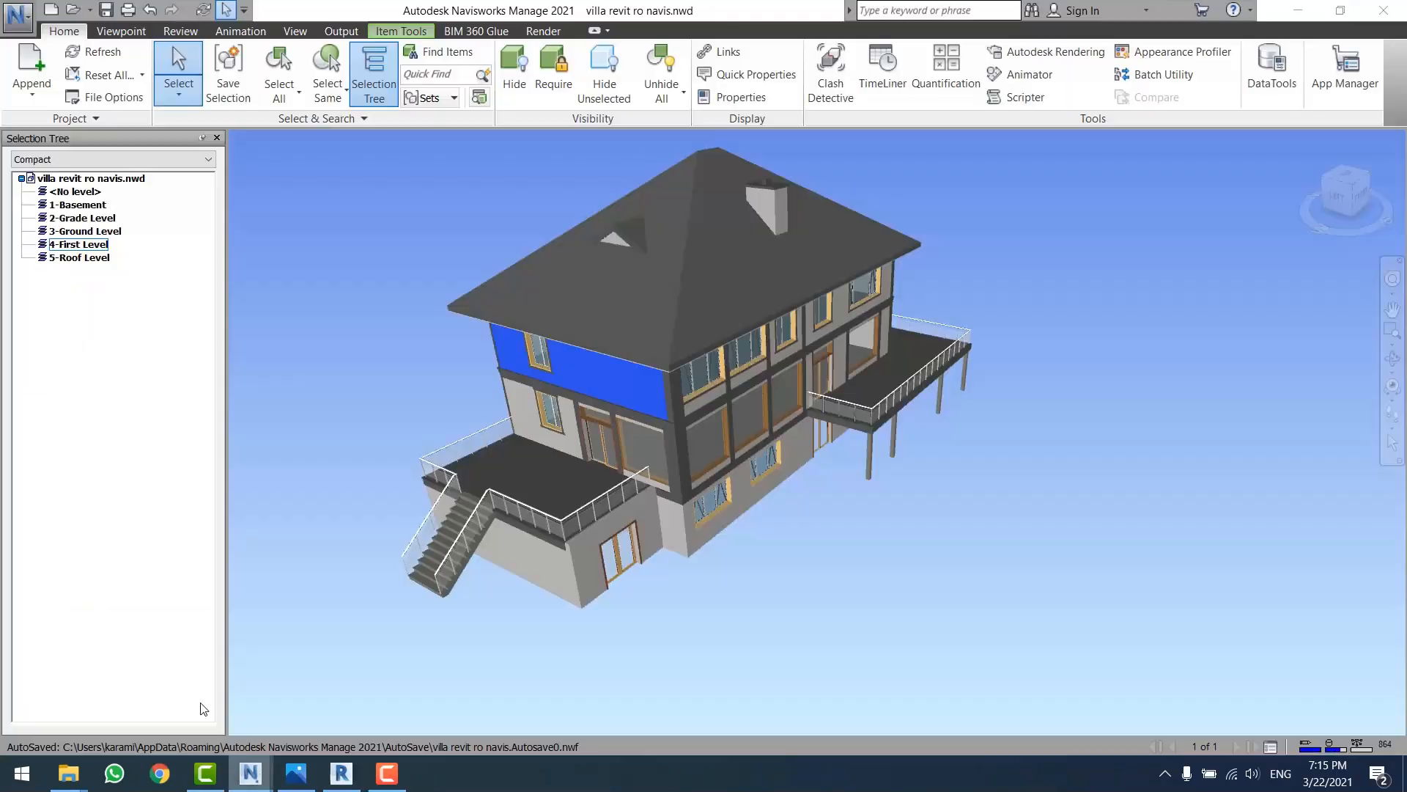
left_click(330, 237)
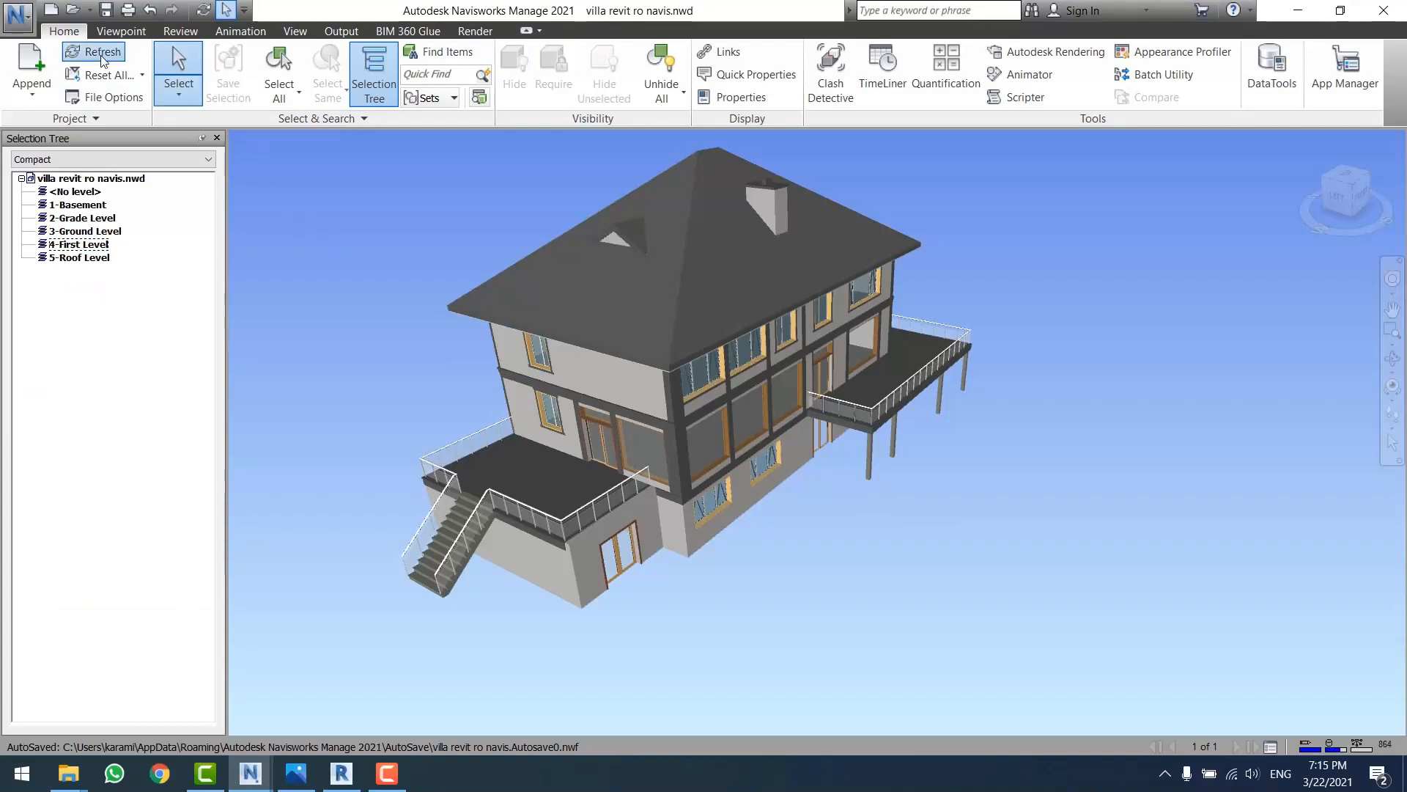
left_click(296, 773)
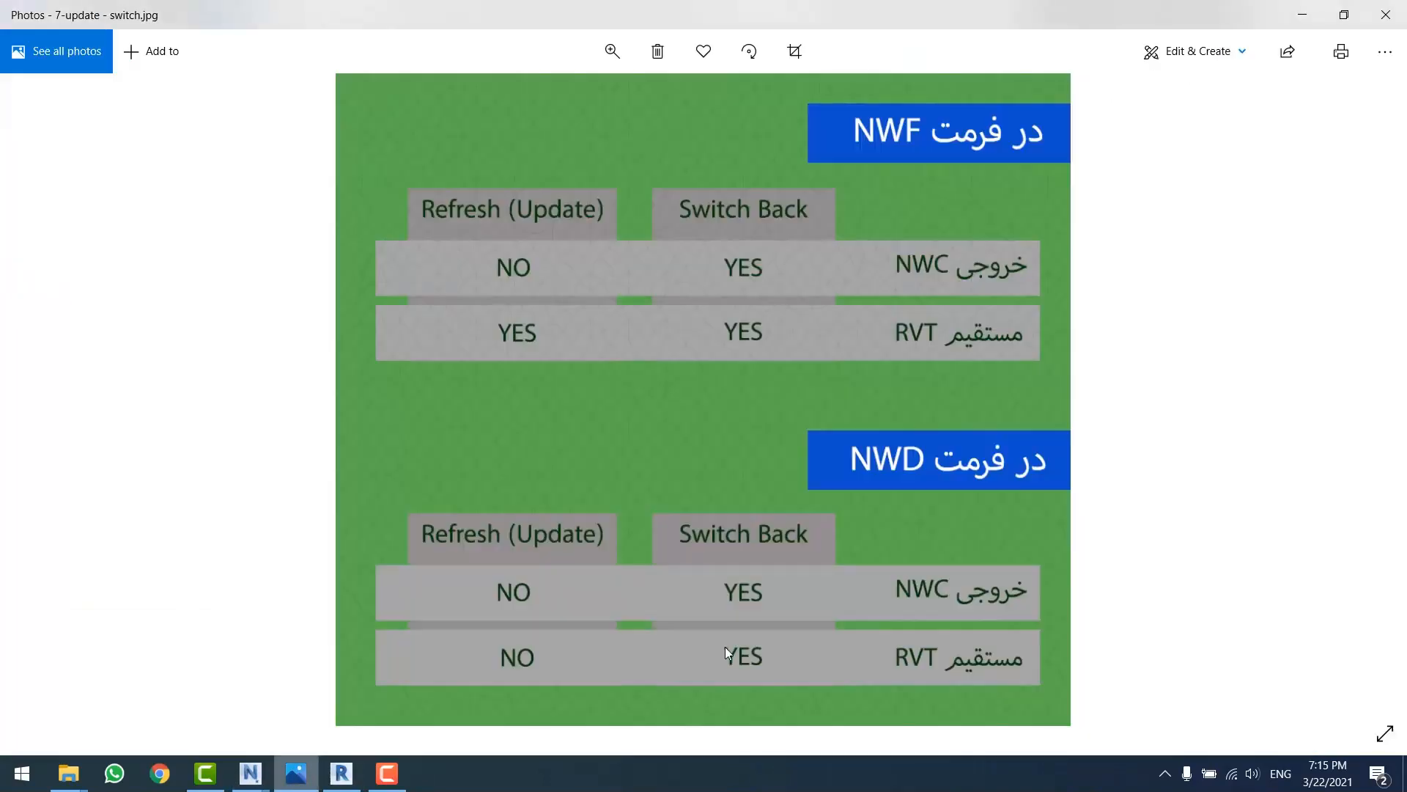